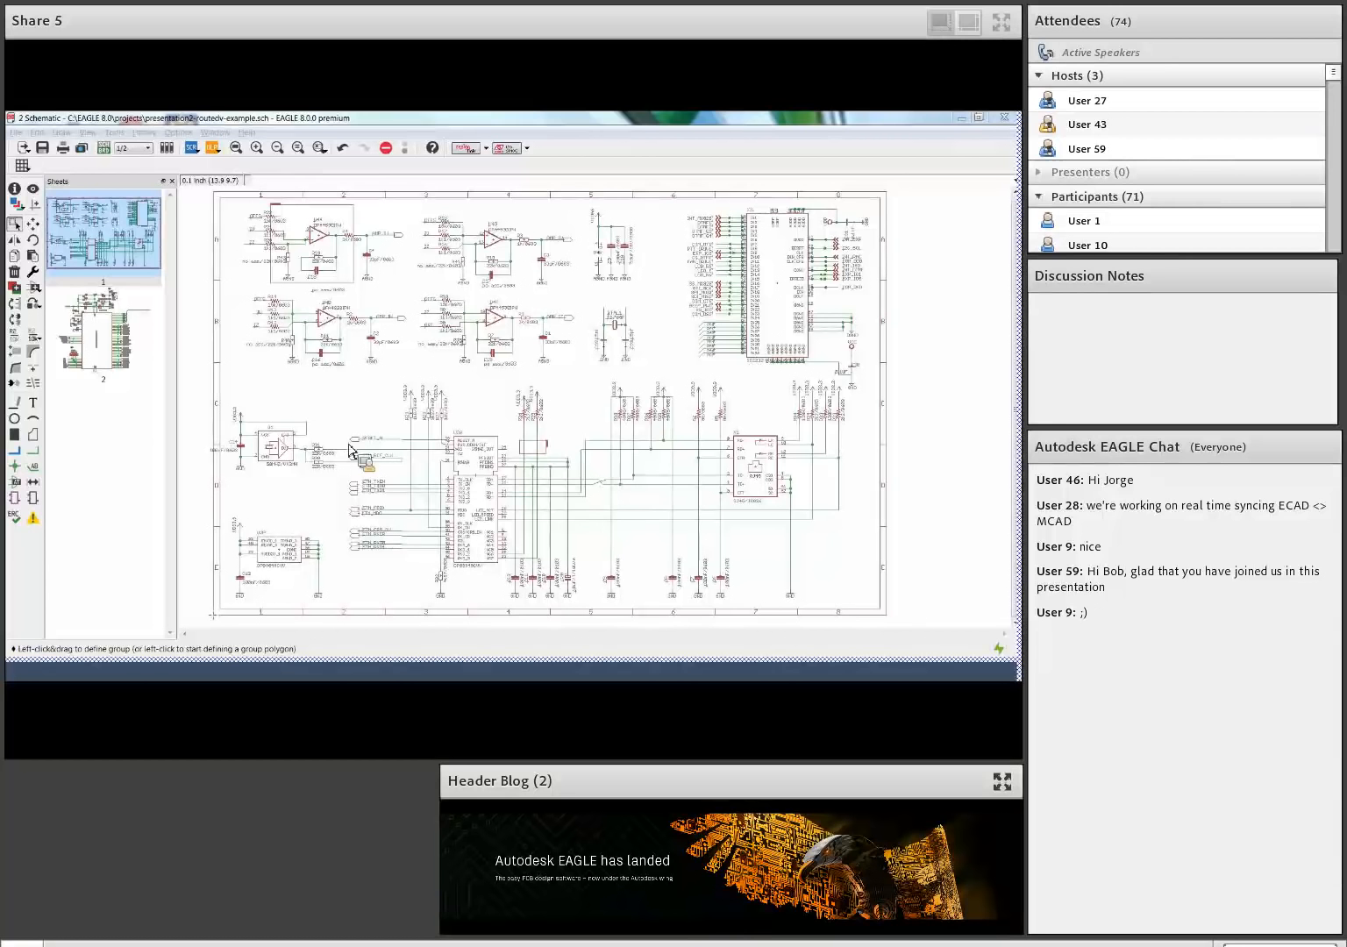
Review the Group command default on option in the miscellaneous settings and accept the dialog
{"action": "left_click", "coordinate": [178, 132]}
{"action": "left_click", "coordinate": [191, 160]}
{"action": "left_click", "coordinate": [127, 145]}
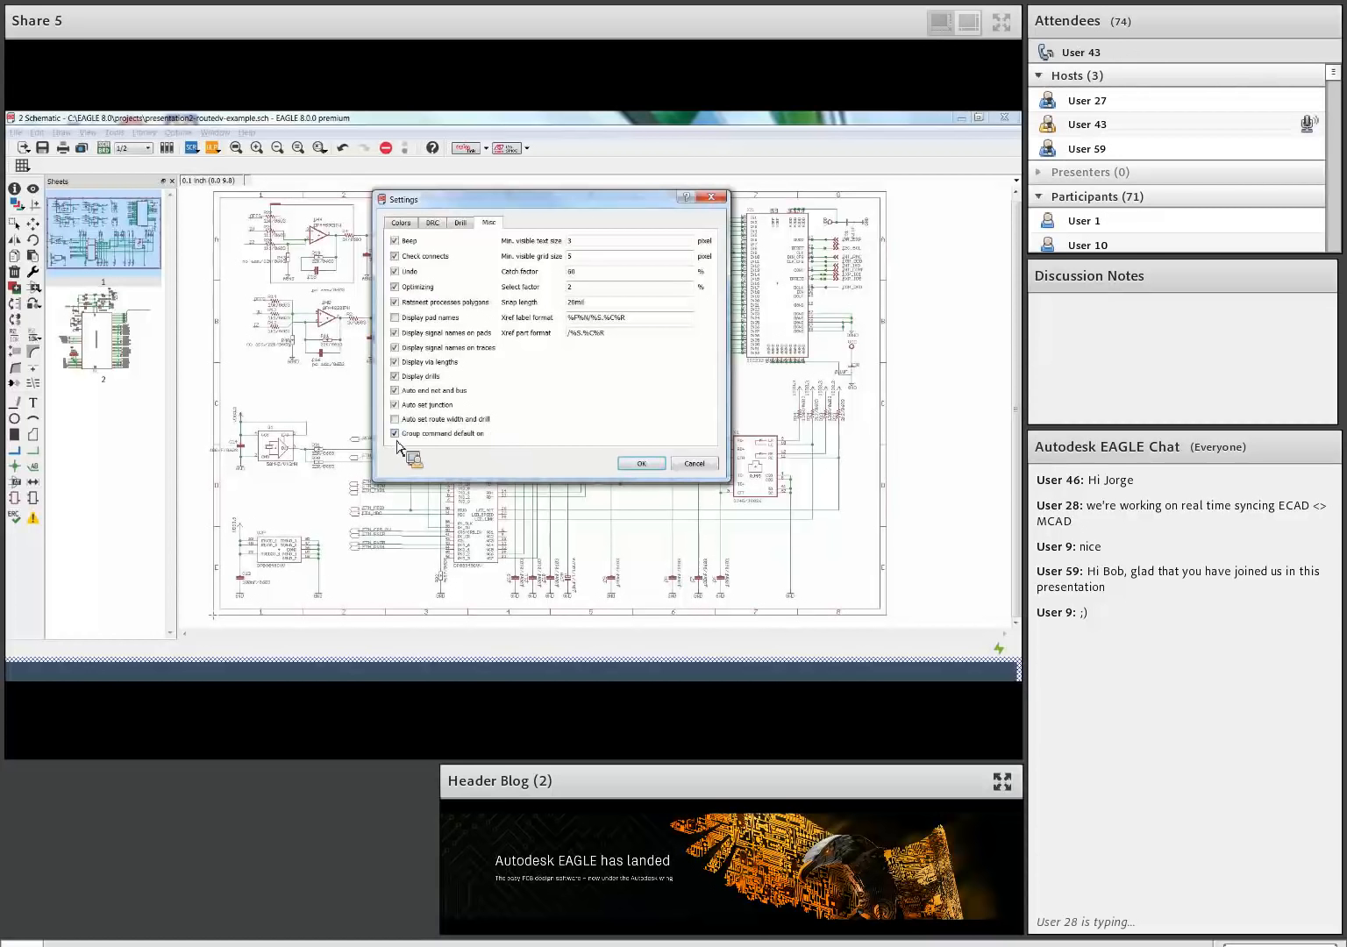
{"action": "left_click", "coordinate": [641, 463]}
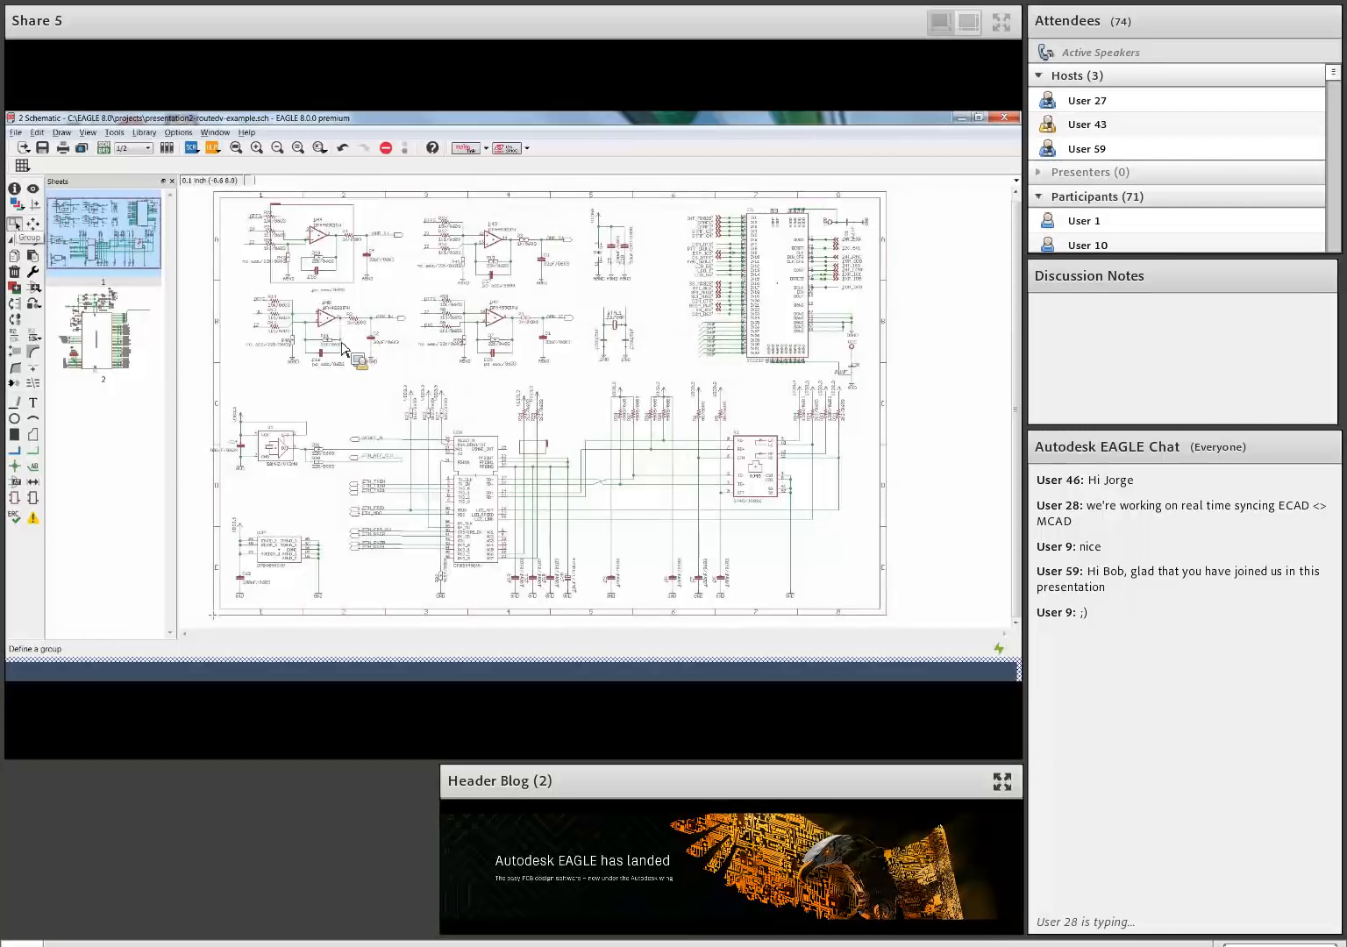
Group the whole U4B amplifier circuit, from the OFFS, IW and IZ inputs to the AMP_IW output
{"action": "scroll", "coordinate": [451, 428], "scroll_direction": "up", "scroll_amount": 3}
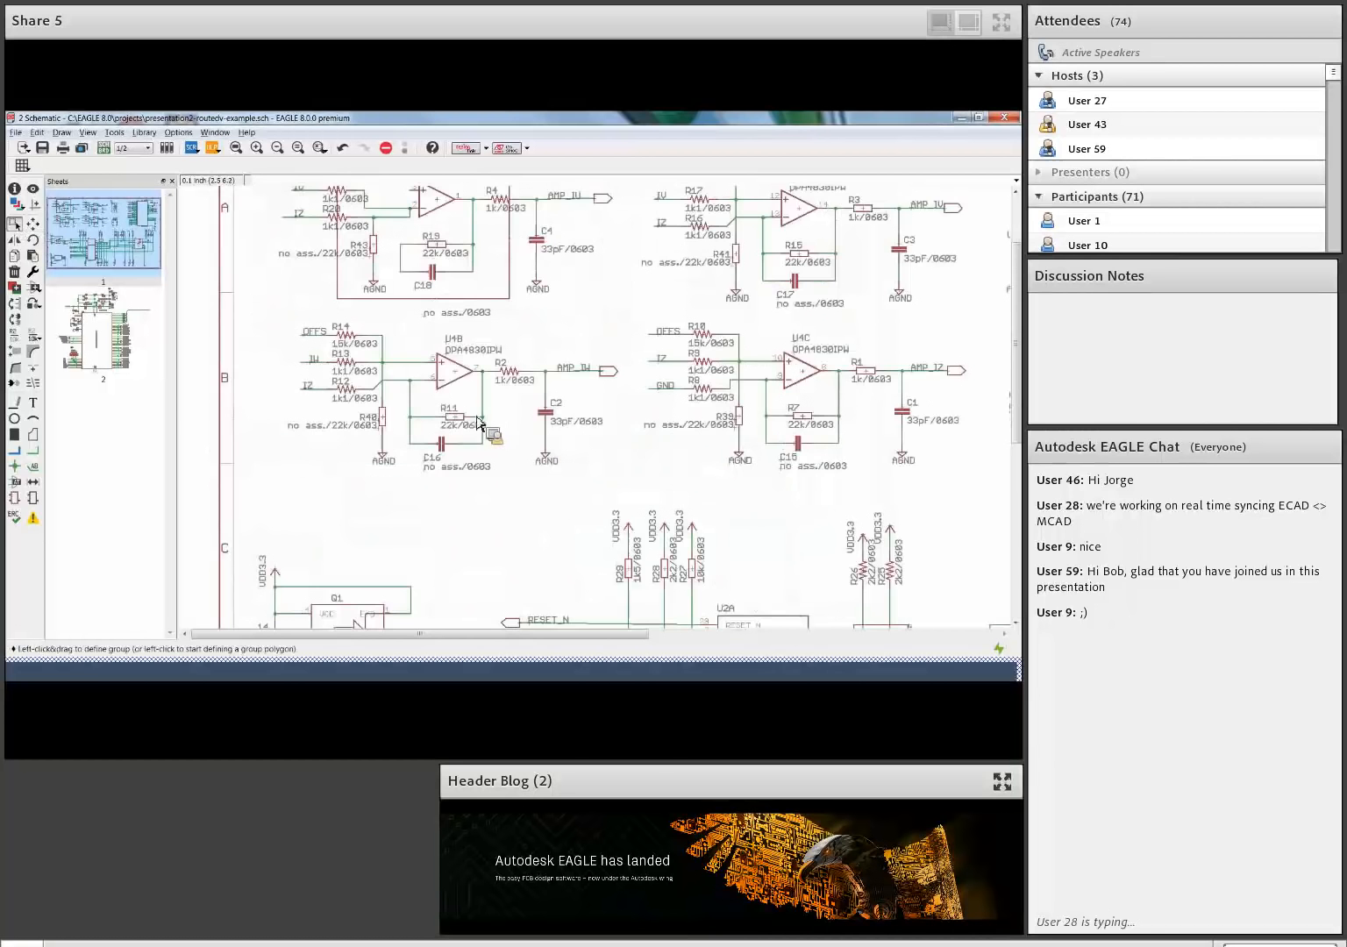
{"action": "scroll", "coordinate": [460, 434], "scroll_direction": "up", "scroll_amount": 2}
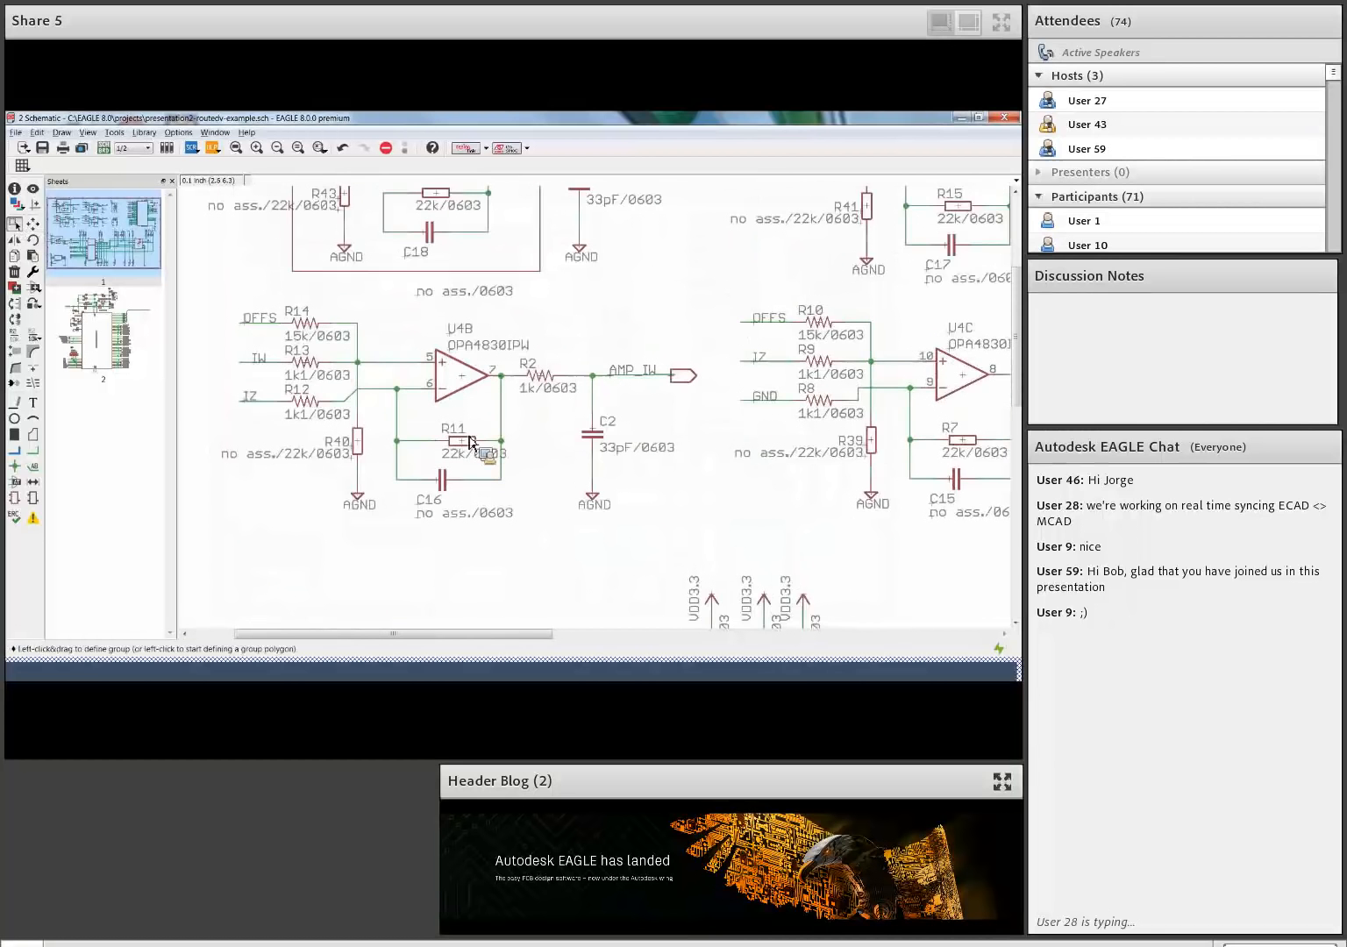
{"action": "middle_click_drag", "start_coordinate": [469, 454], "coordinate": [466, 464]}
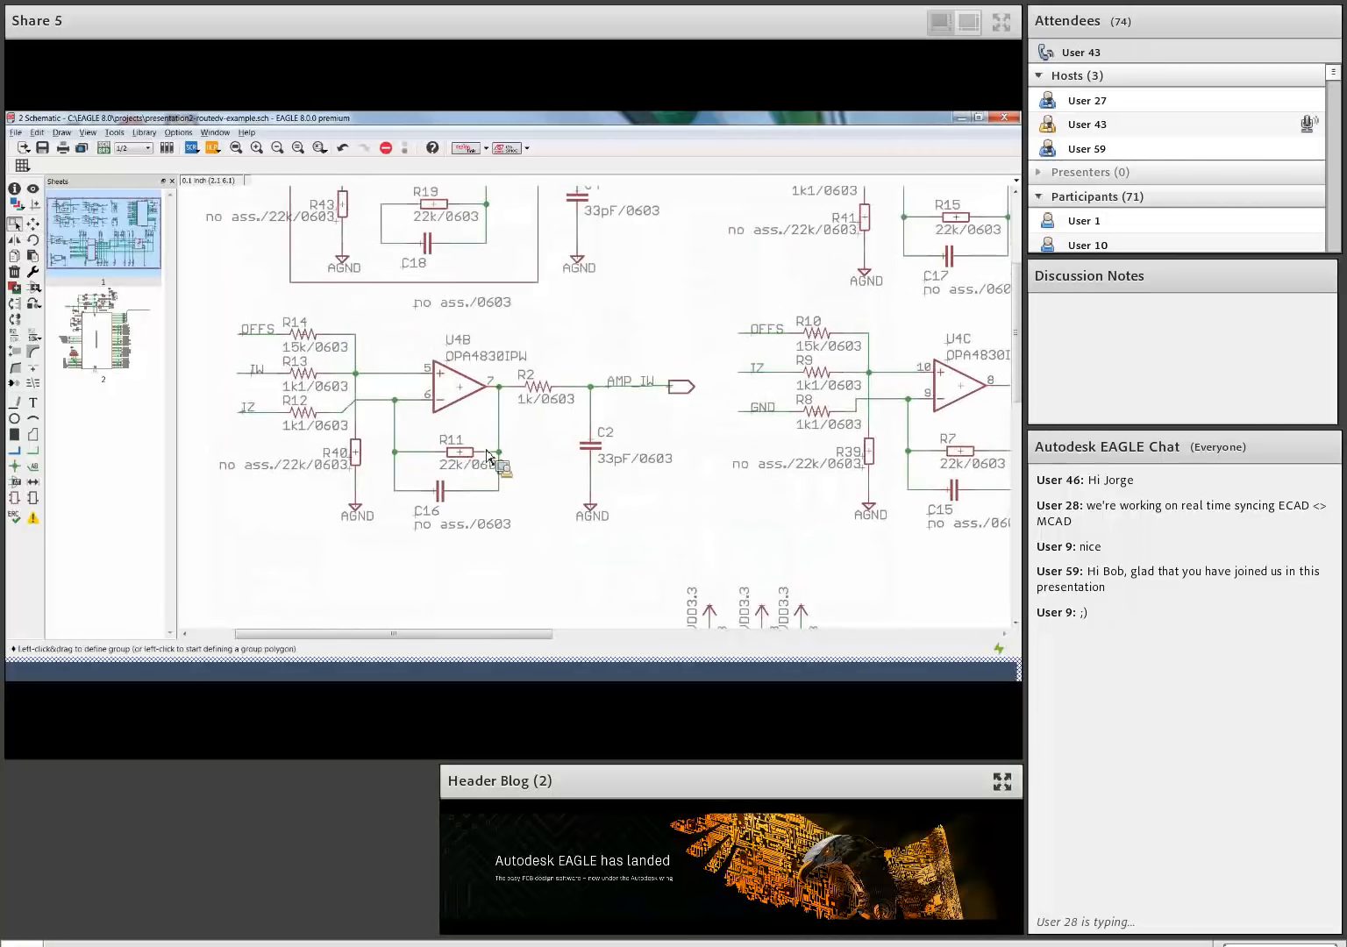
{"action": "left_click", "coordinate": [207, 300]}
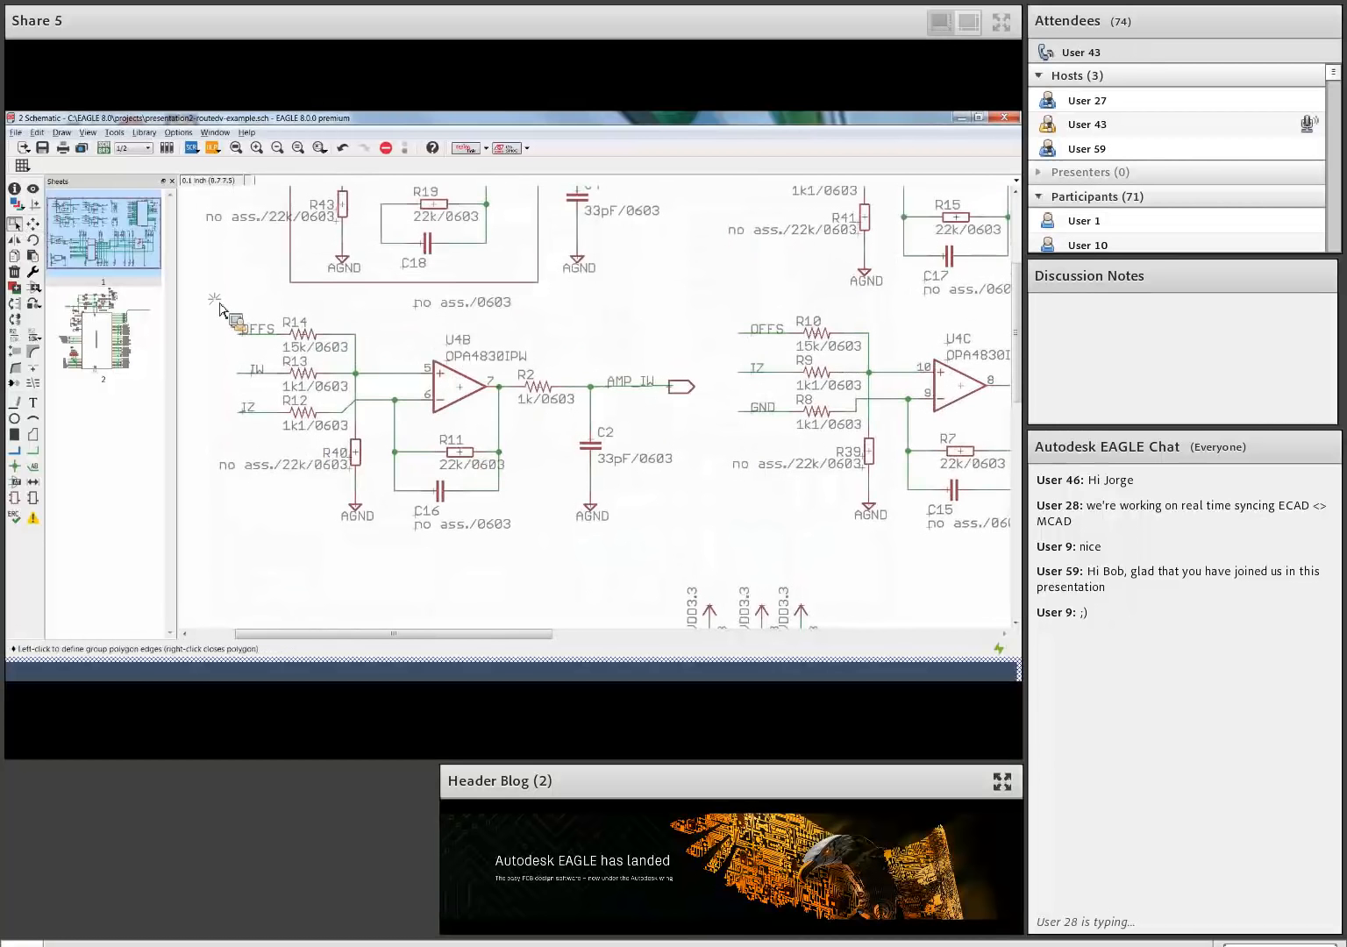
{"action": "left_click_drag", "start_coordinate": [208, 304], "coordinate": [726, 556]}
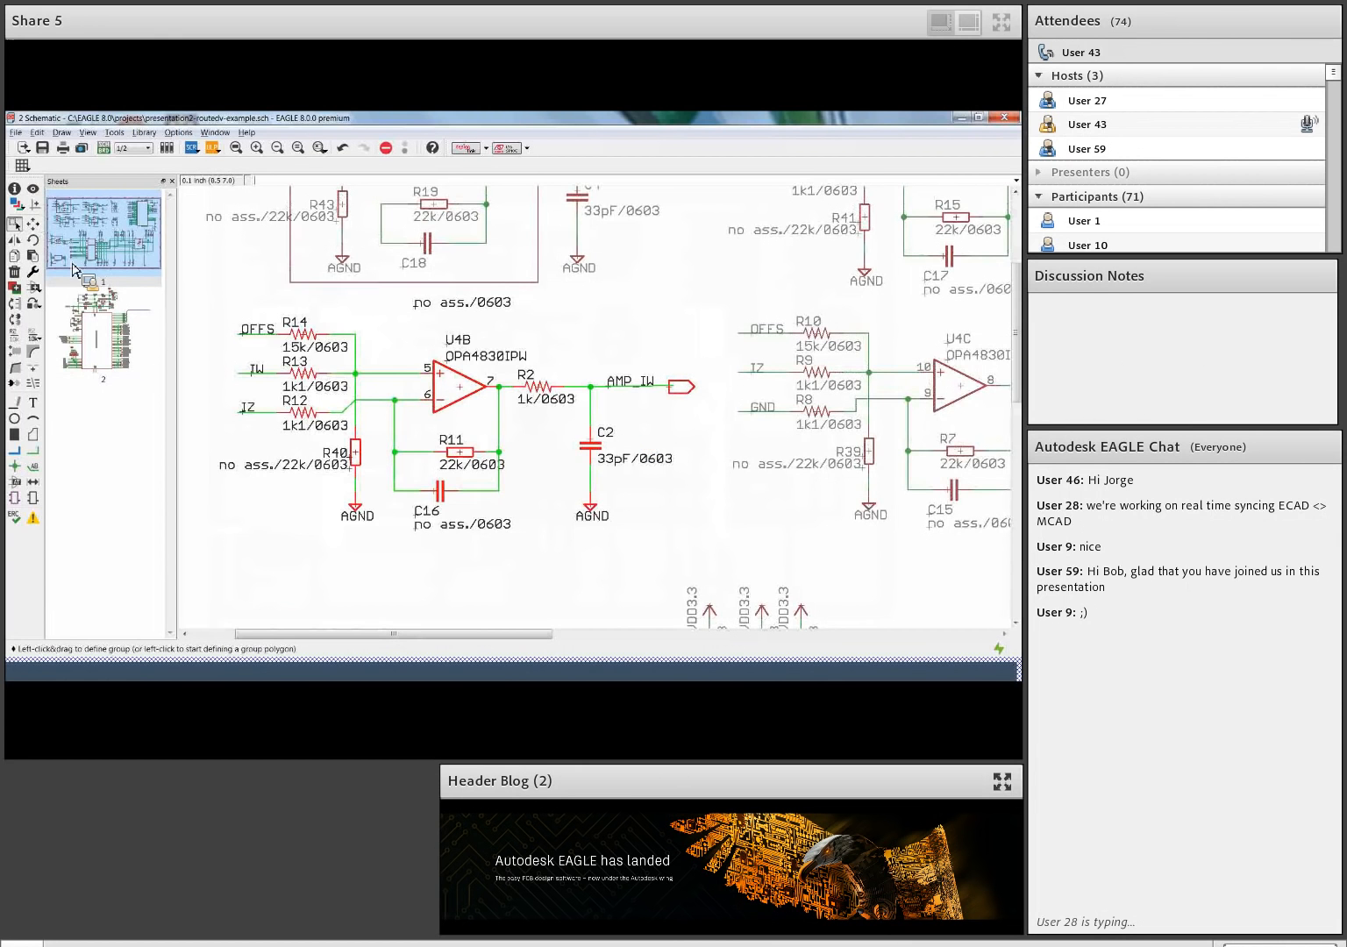
Remove resistors R14, R13 and R12 from the grouped U4B circuit, leaving its other components and nets in the group
{"action": "left_click", "coordinate": [23, 223]}
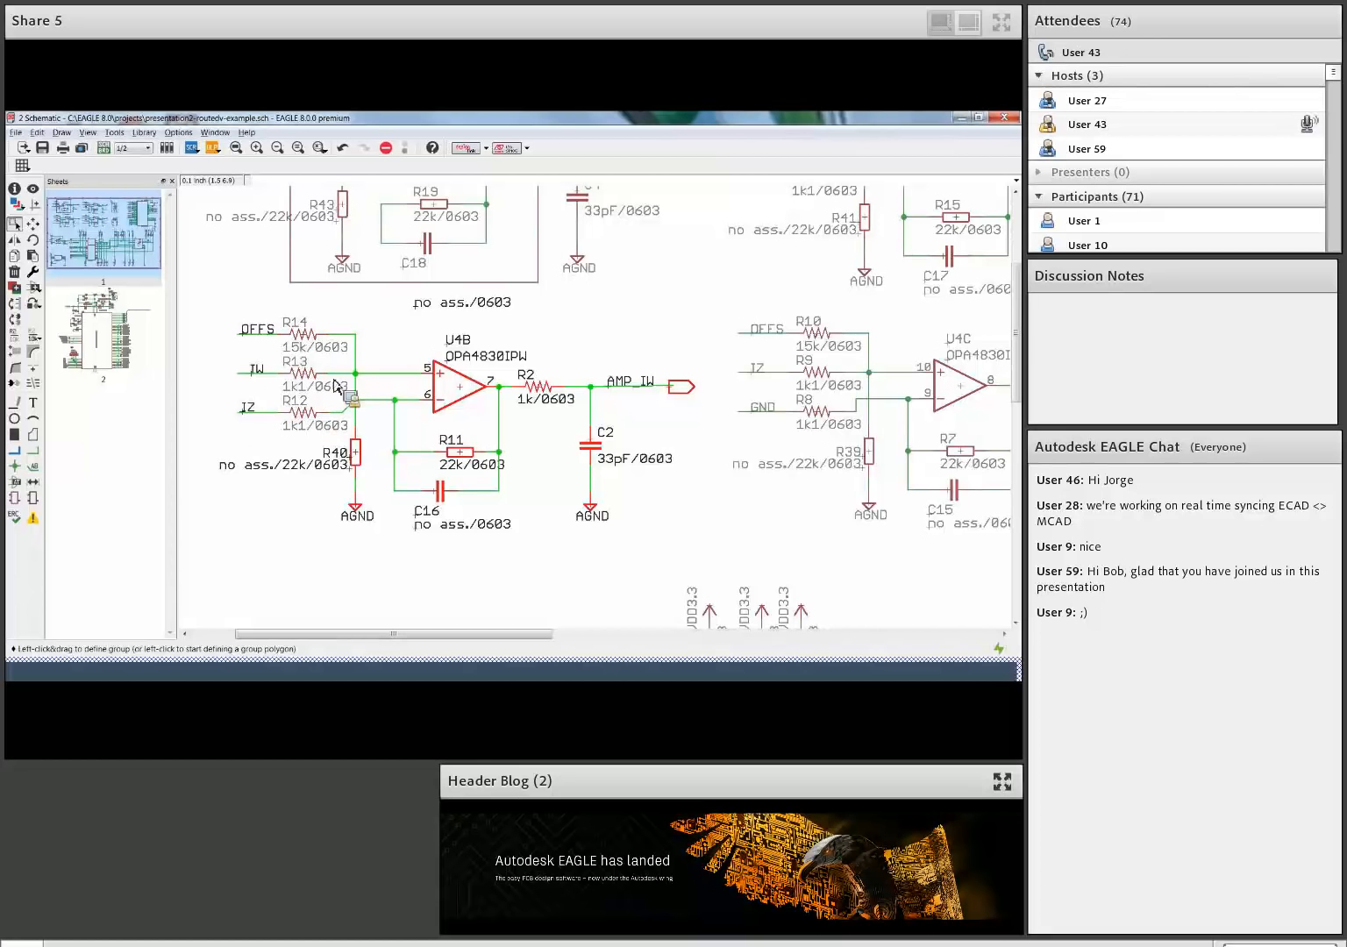
{"action": "scroll", "coordinate": [347, 391], "scroll_direction": "up", "scroll_amount": 1}
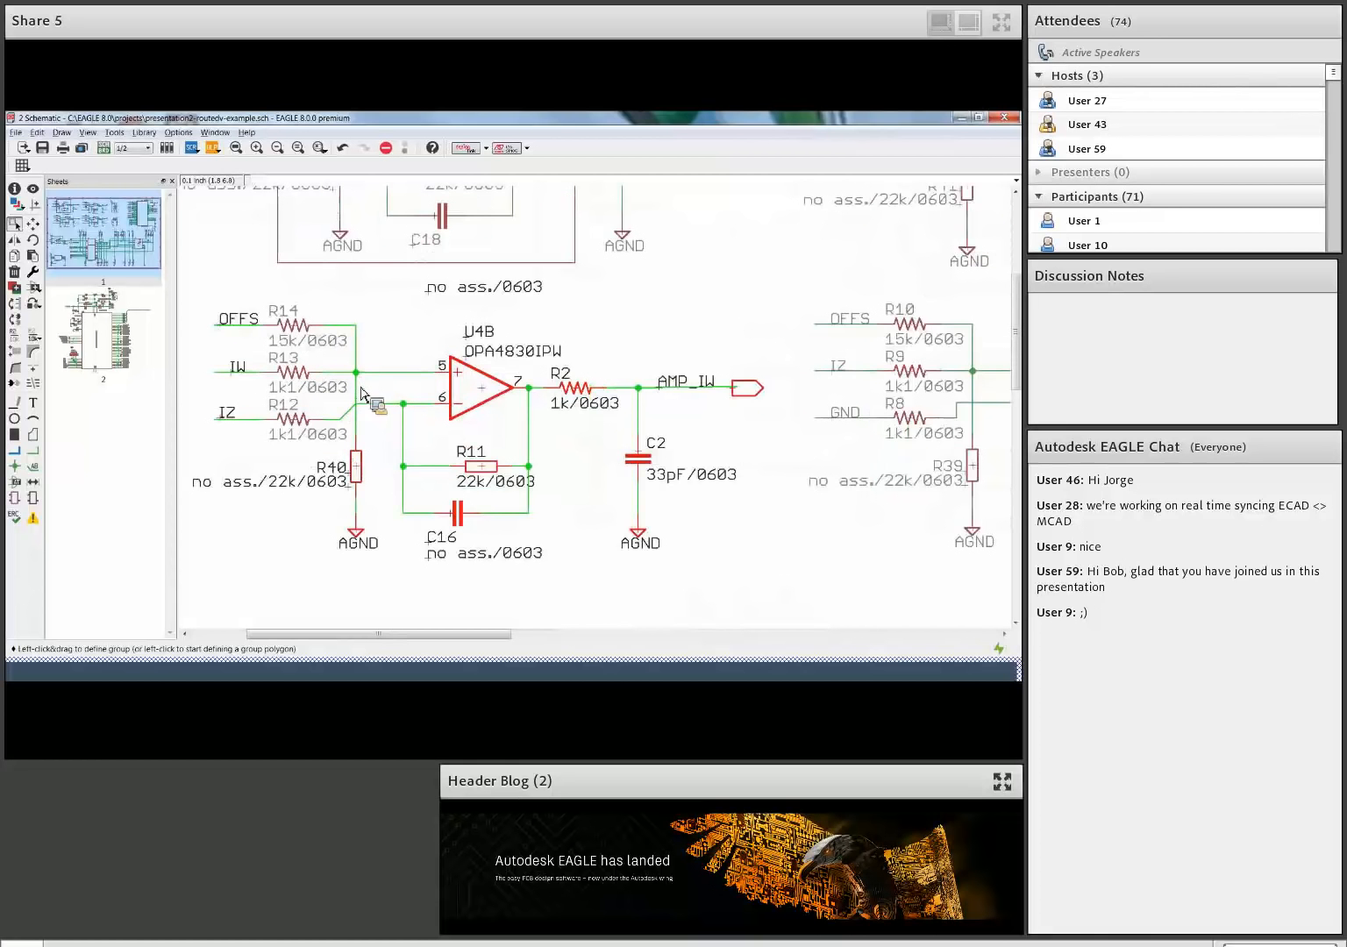
{"action": "middle_click_drag", "start_coordinate": [360, 392], "coordinate": [434, 392]}
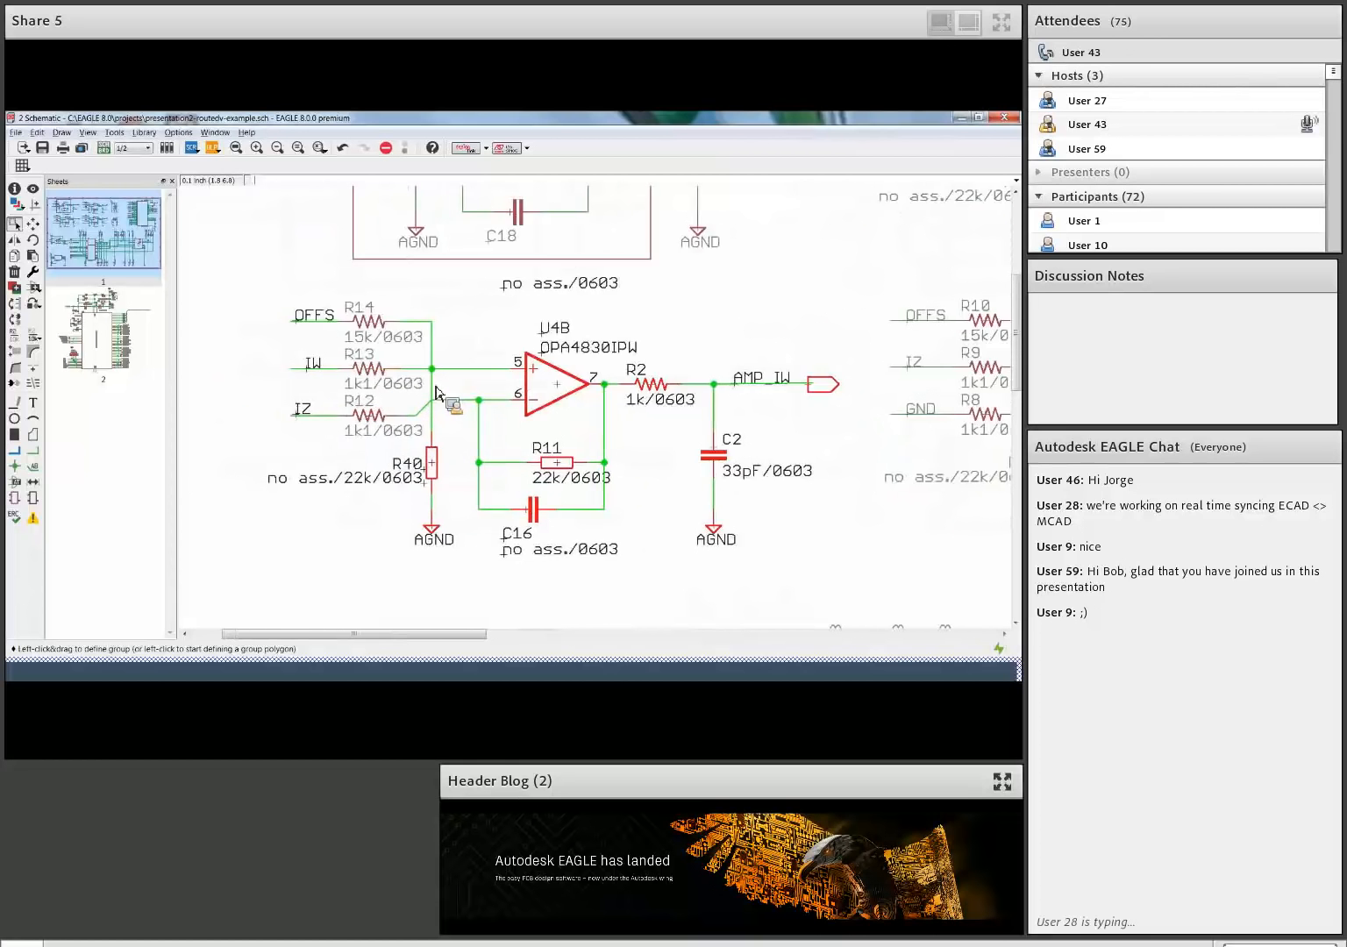
{"action": "scroll", "coordinate": [435, 392], "scroll_direction": "up", "scroll_amount": 1}
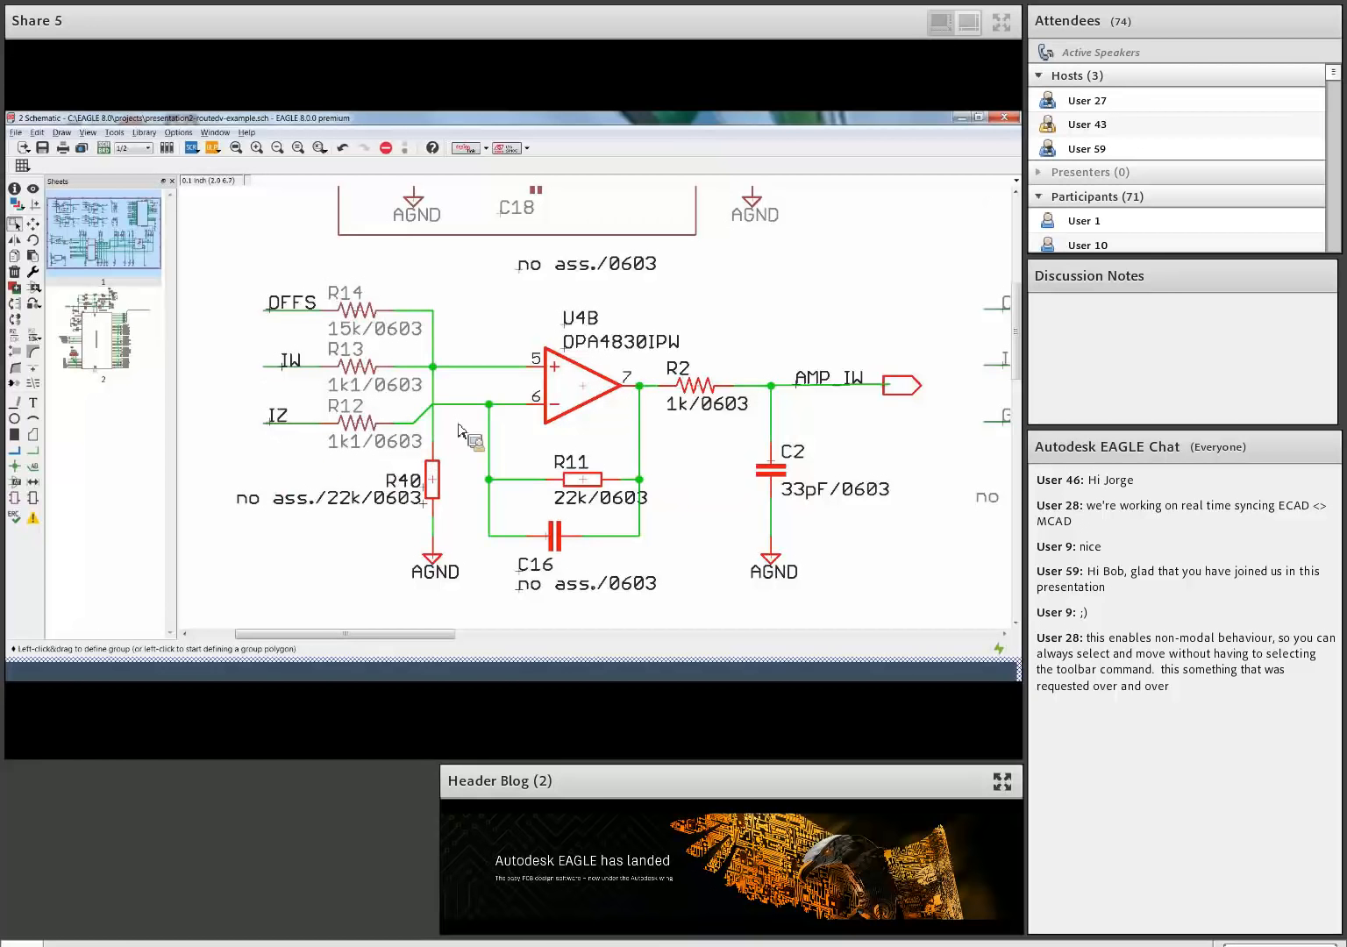
{"action": "middle_click_drag", "start_coordinate": [478, 421], "coordinate": [451, 423]}
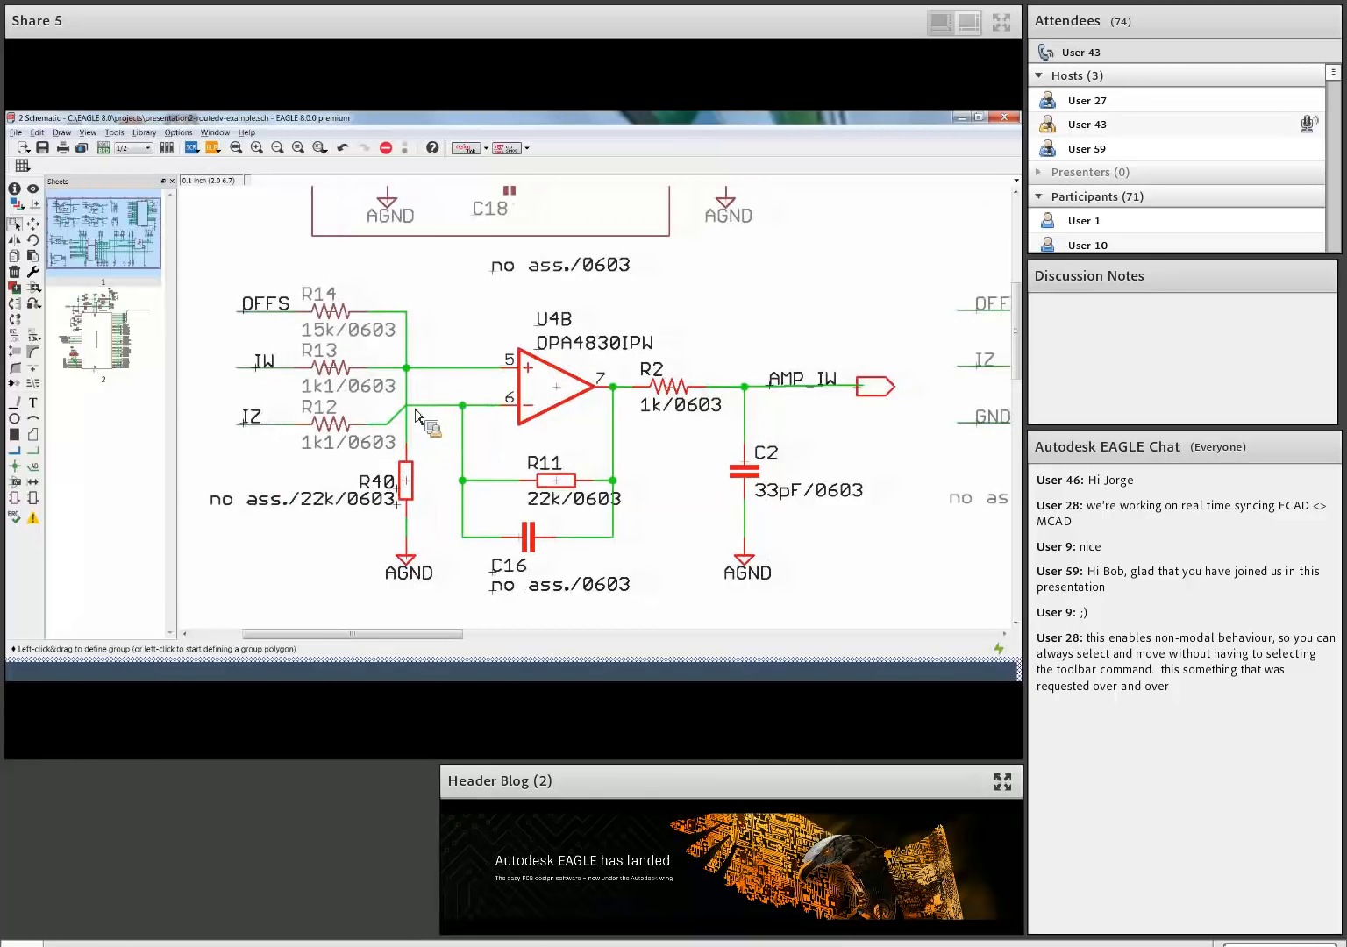
{"action": "scroll", "coordinate": [359, 490], "scroll_direction": "right", "scroll_amount": 1}
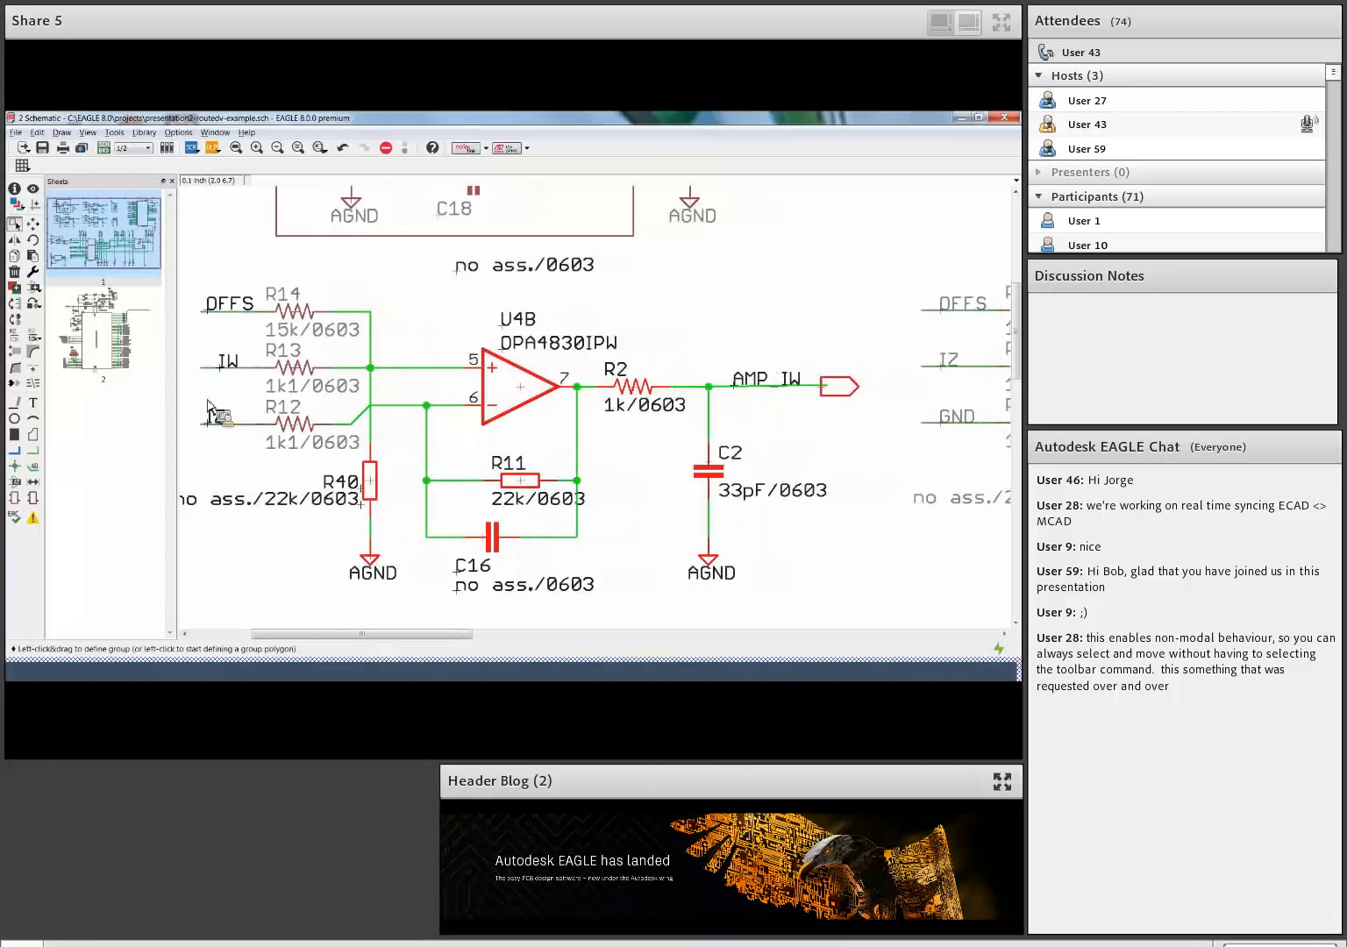
{"action": "middle_click_drag", "start_coordinate": [677, 493], "coordinate": [692, 482]}
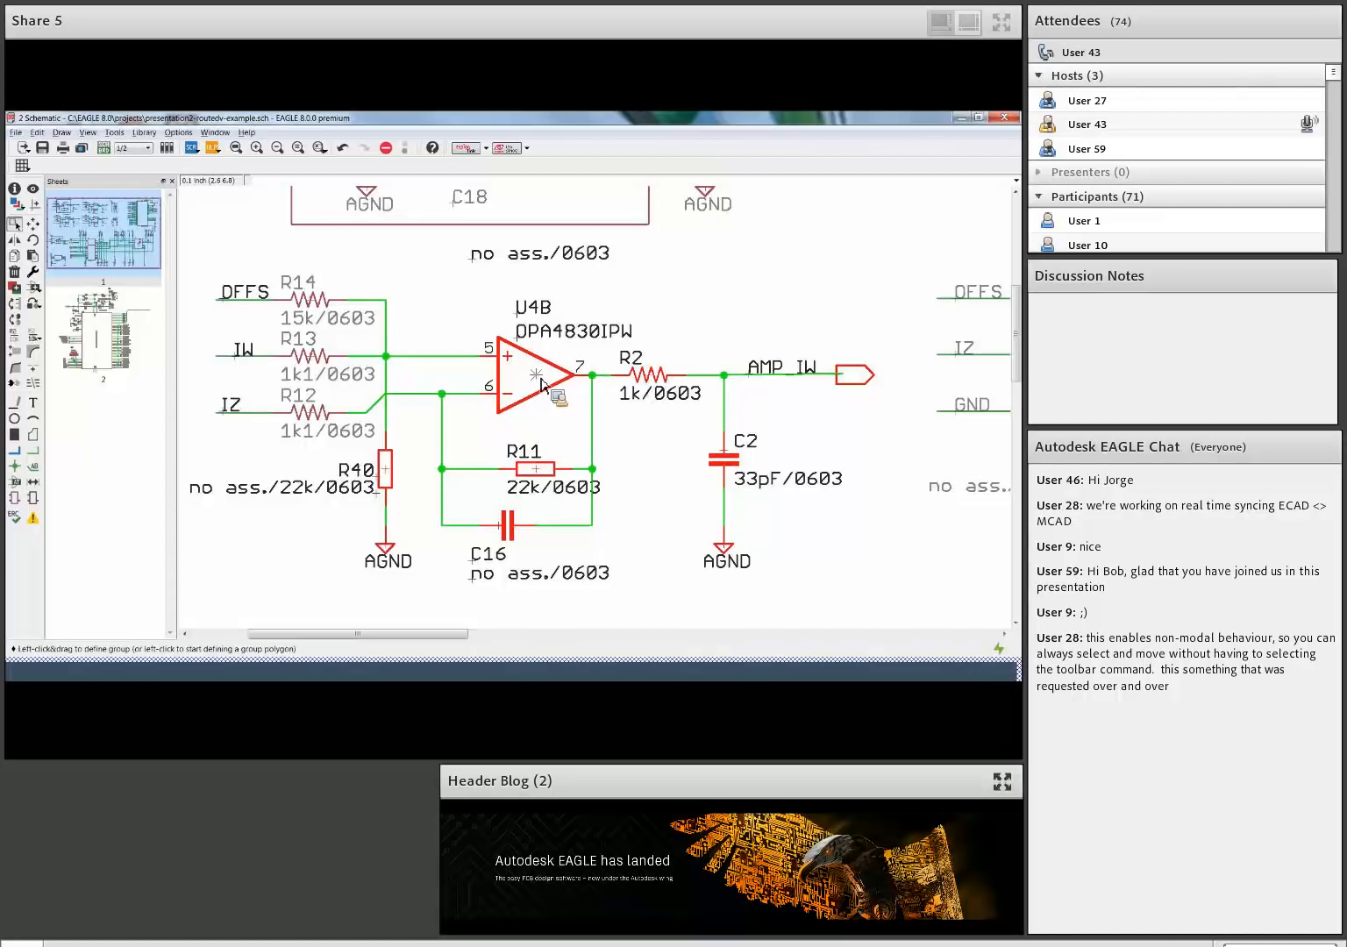
{"action": "mouse_move", "coordinate": [541, 384]}
{"action": "left_mouse_down"}
{"action": "mouse_move", "coordinate": [577, 396]}
{"action": "mouse_move", "coordinate": [538, 399]}
{"action": "mouse_move", "coordinate": [550, 369]}
{"action": "mouse_move", "coordinate": [572, 383]}
{"action": "mouse_move", "coordinate": [562, 391]}
{"action": "left_mouse_up"}
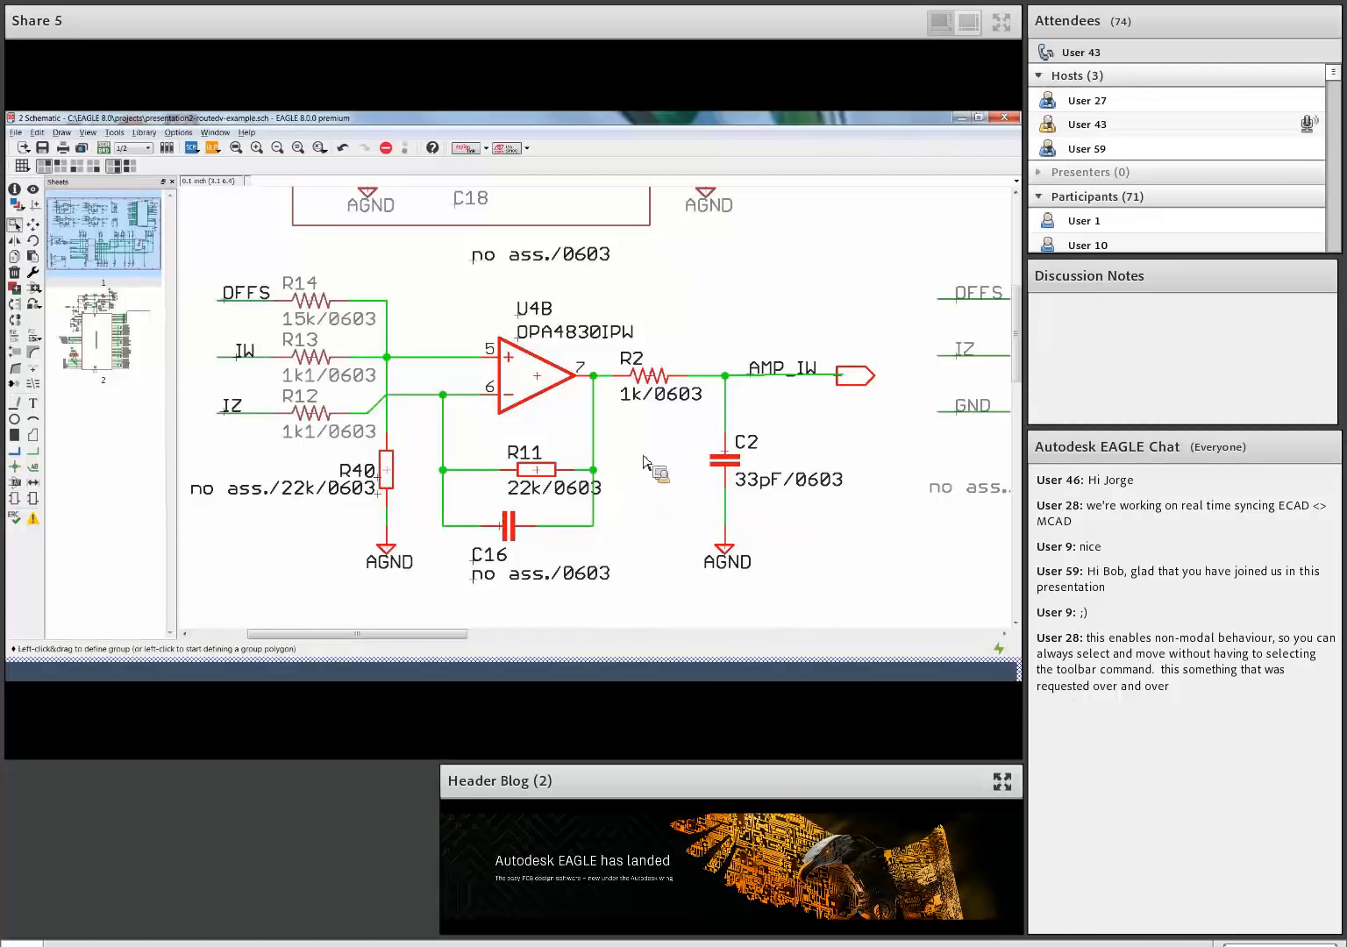
Regroup the complete U4B amplifier circuit, delete the group and undo the deletion
{"action": "left_click", "coordinate": [201, 267]}
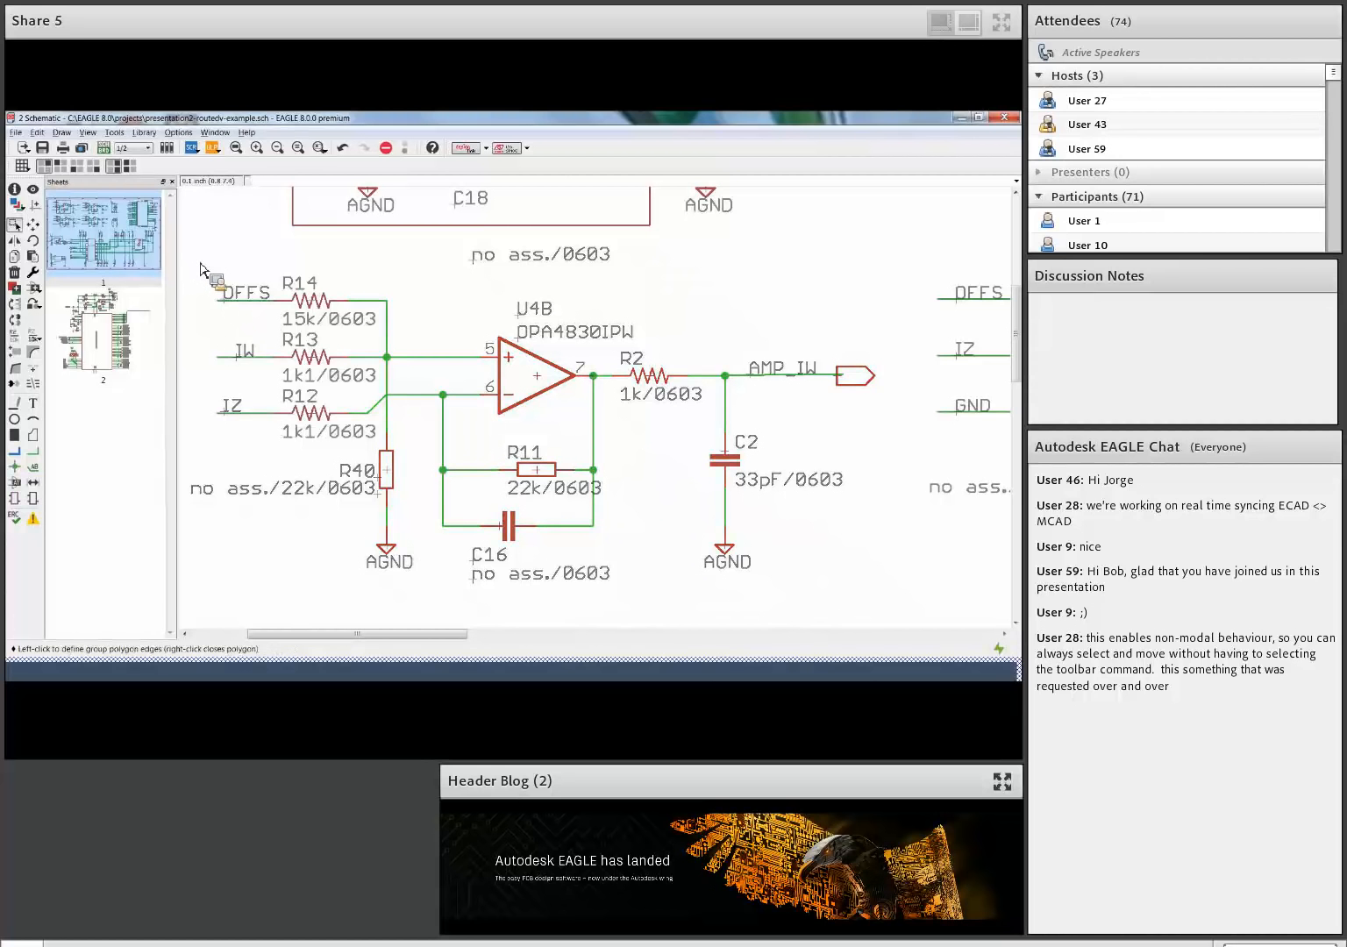
{"action": "right_click", "coordinate": [351, 281]}
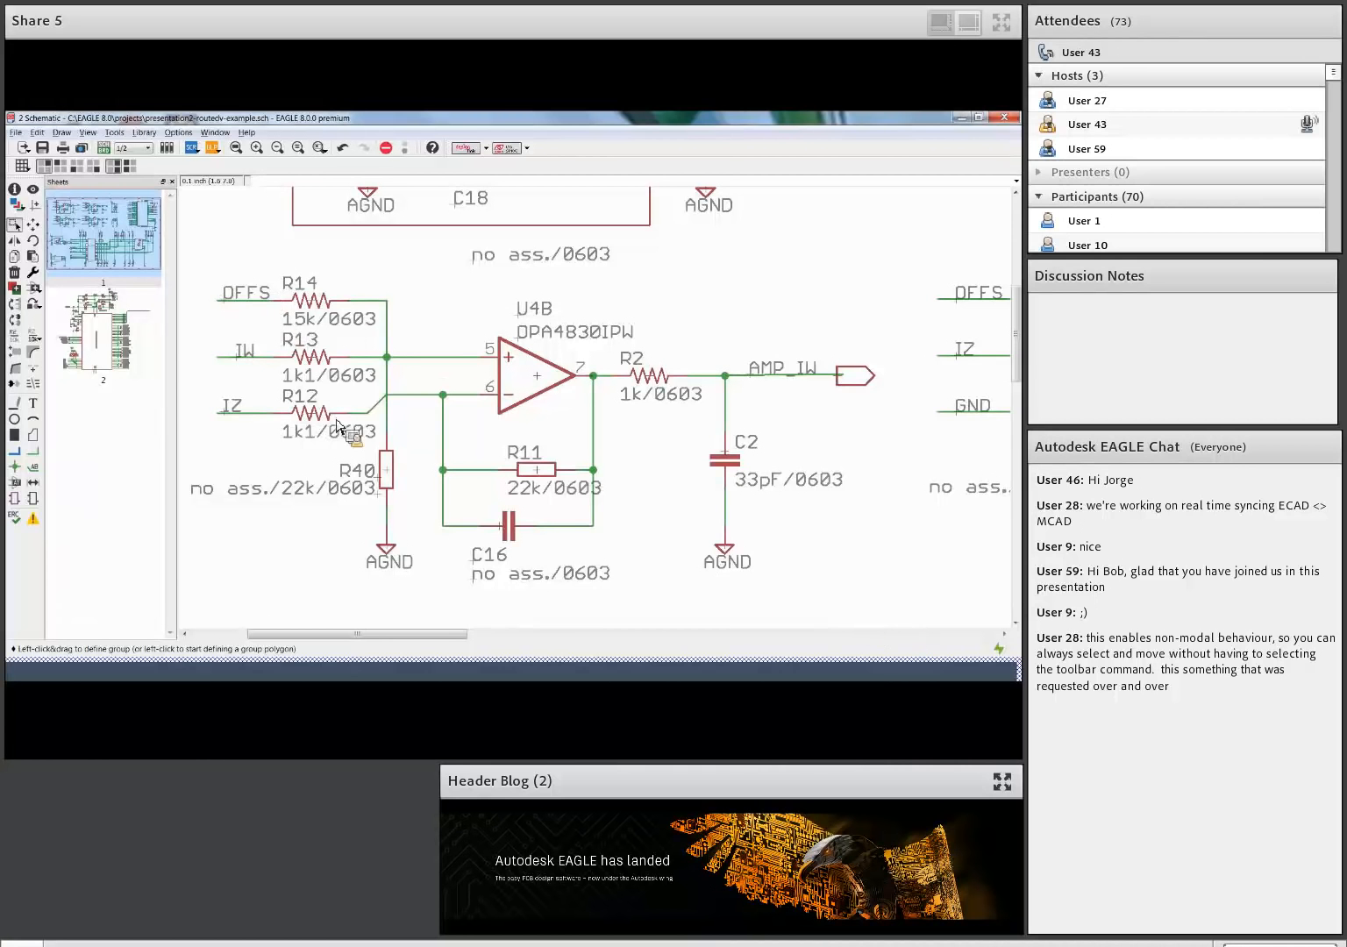
{"action": "key", "text": "Delete"}
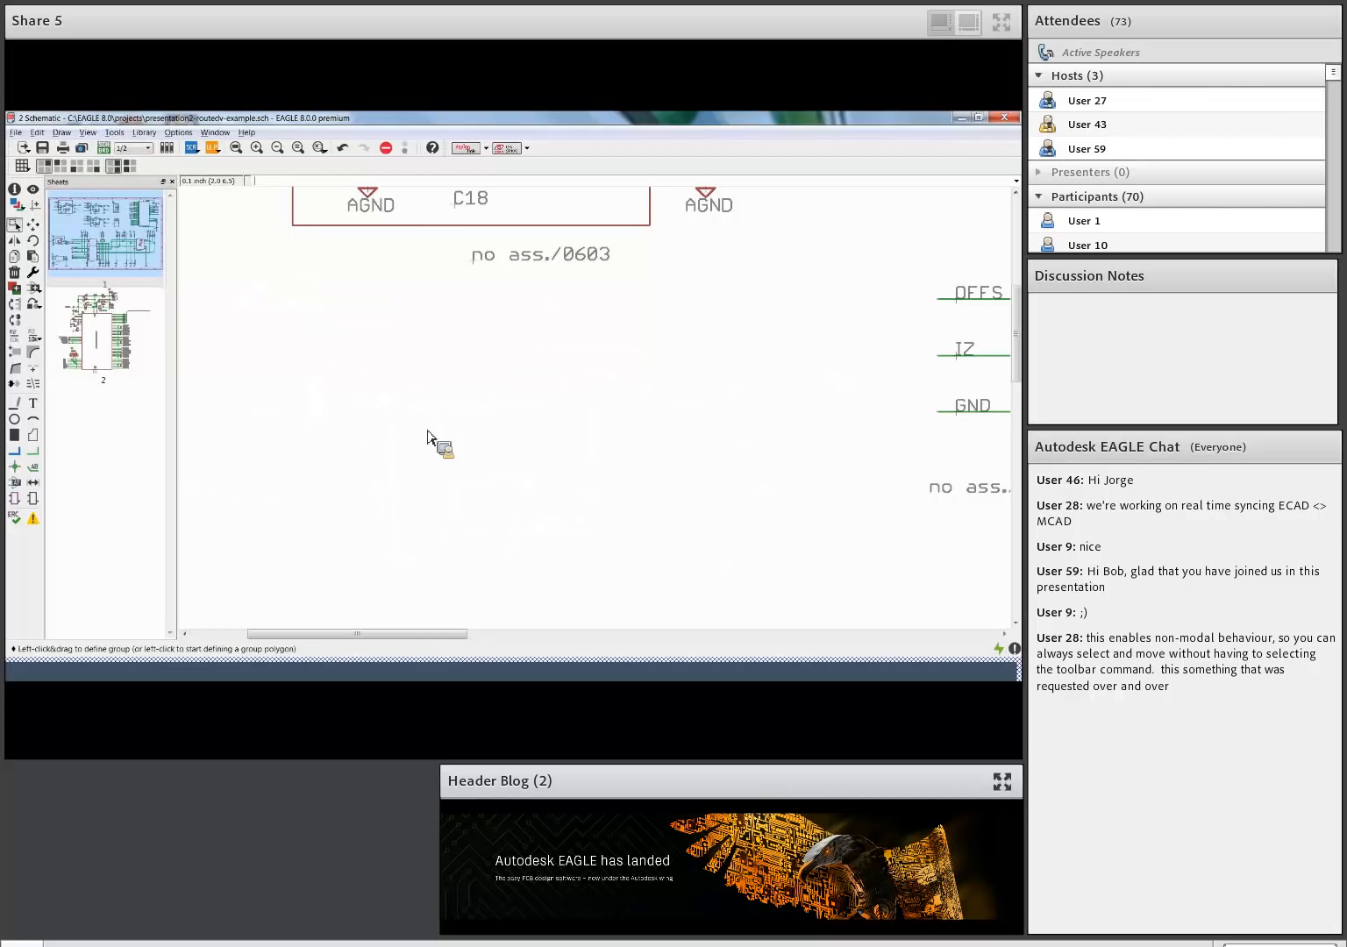
{"action": "left_click", "coordinate": [342, 148]}
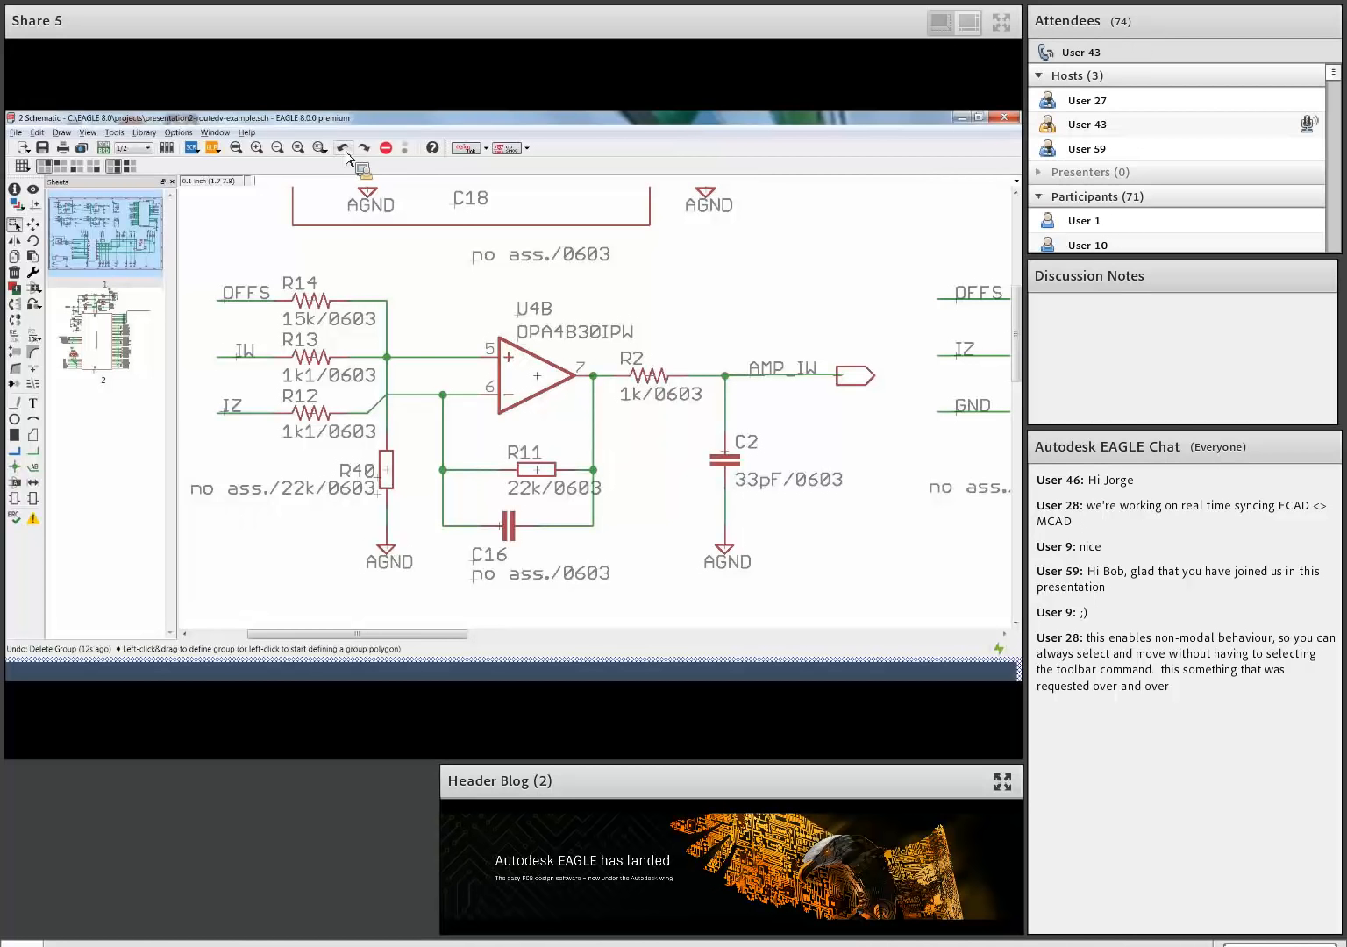
Switch to the board layout in a maximized window and clear the group of highlighted traces
{"action": "left_click", "coordinate": [99, 156]}
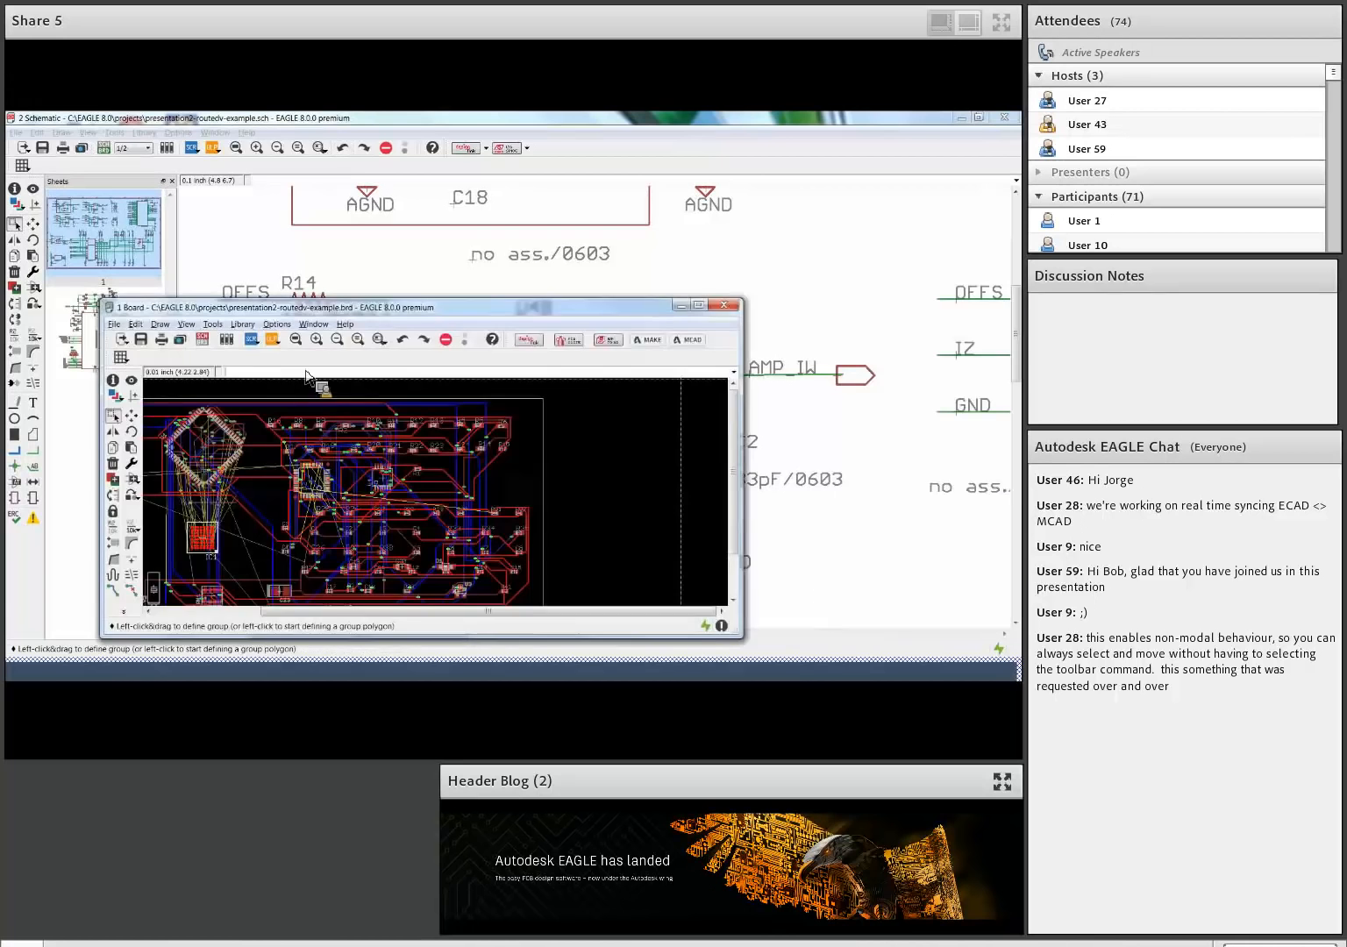
{"action": "double_click", "coordinate": [469, 307]}
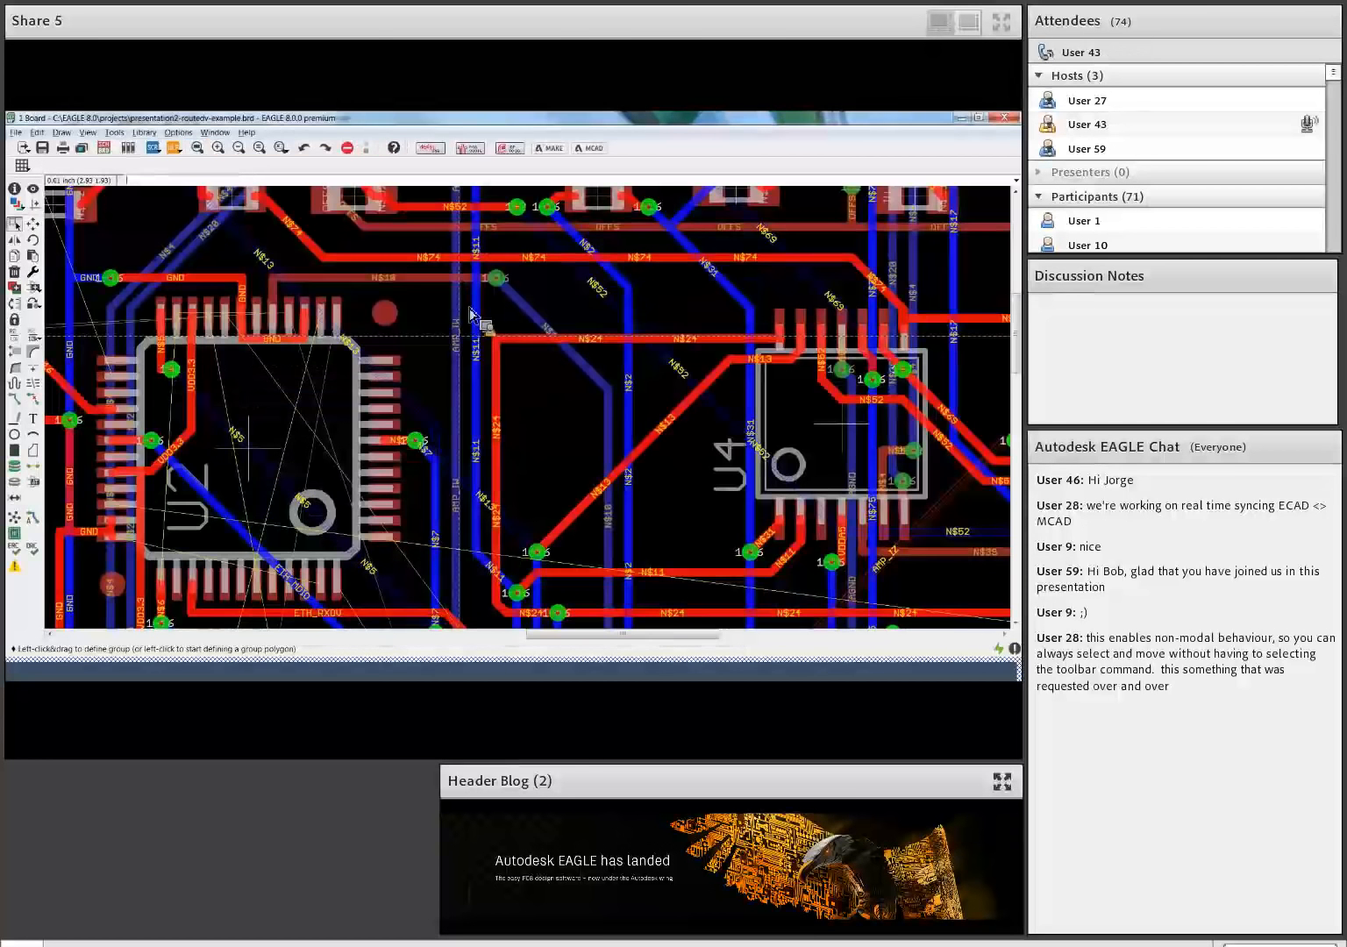
{"action": "scroll", "coordinate": [488, 280], "scroll_direction": "up", "scroll_amount": 3}
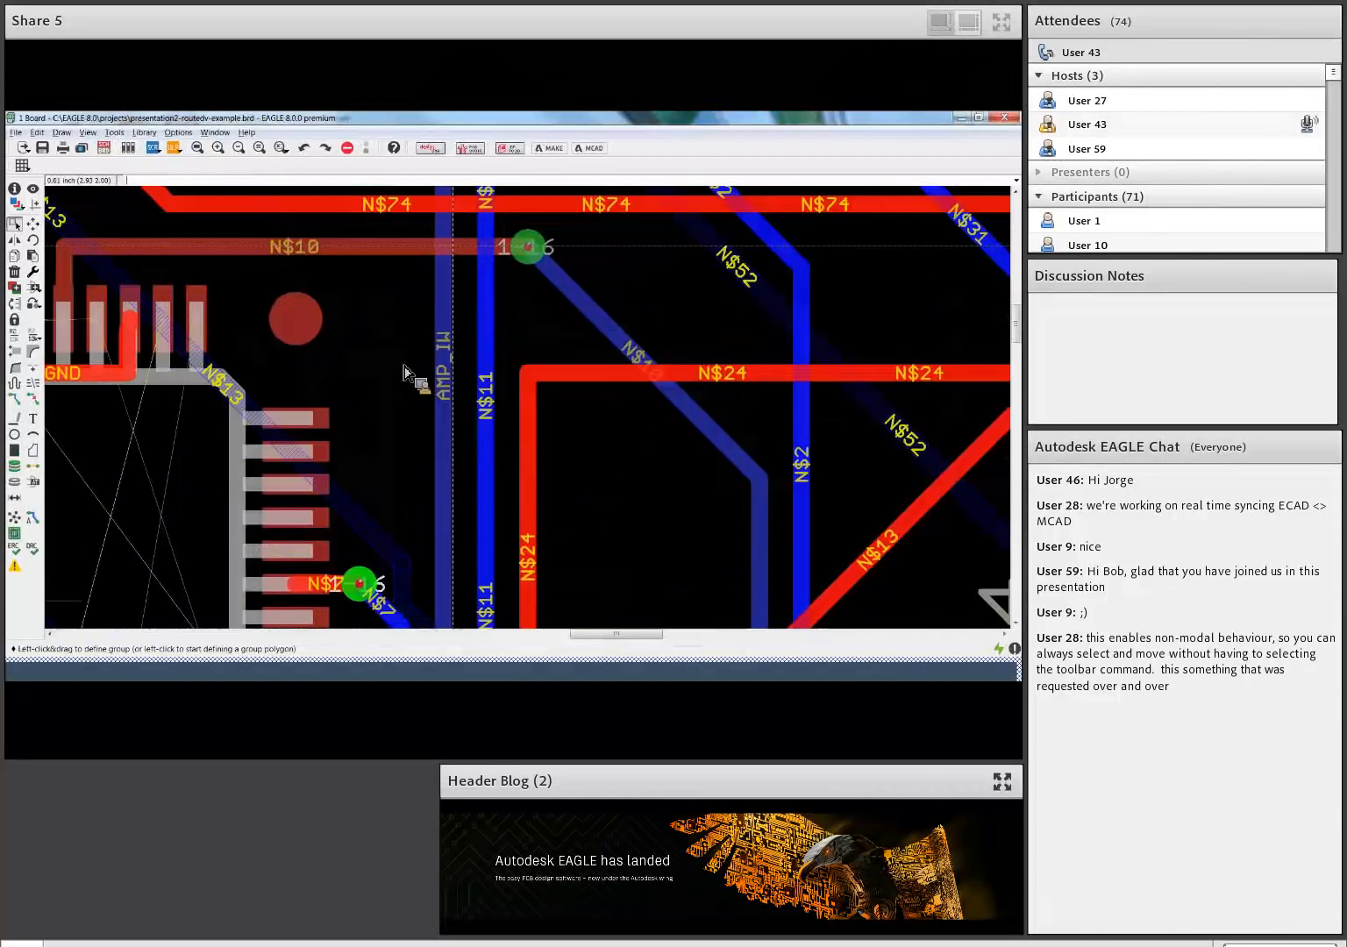
{"action": "middle_click_drag", "start_coordinate": [403, 365], "coordinate": [284, 524]}
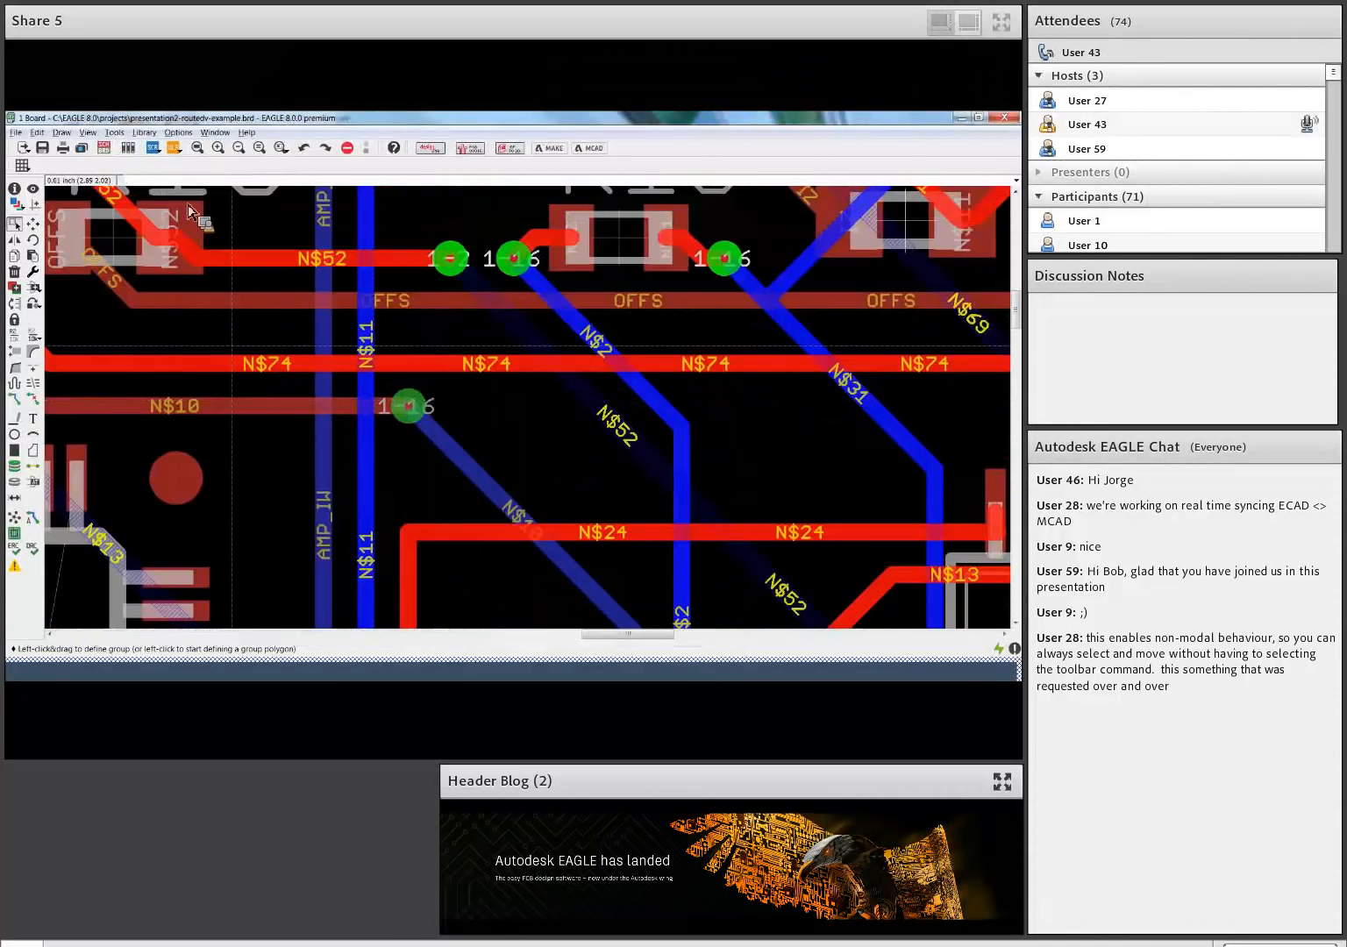
{"action": "left_click", "coordinate": [250, 246]}
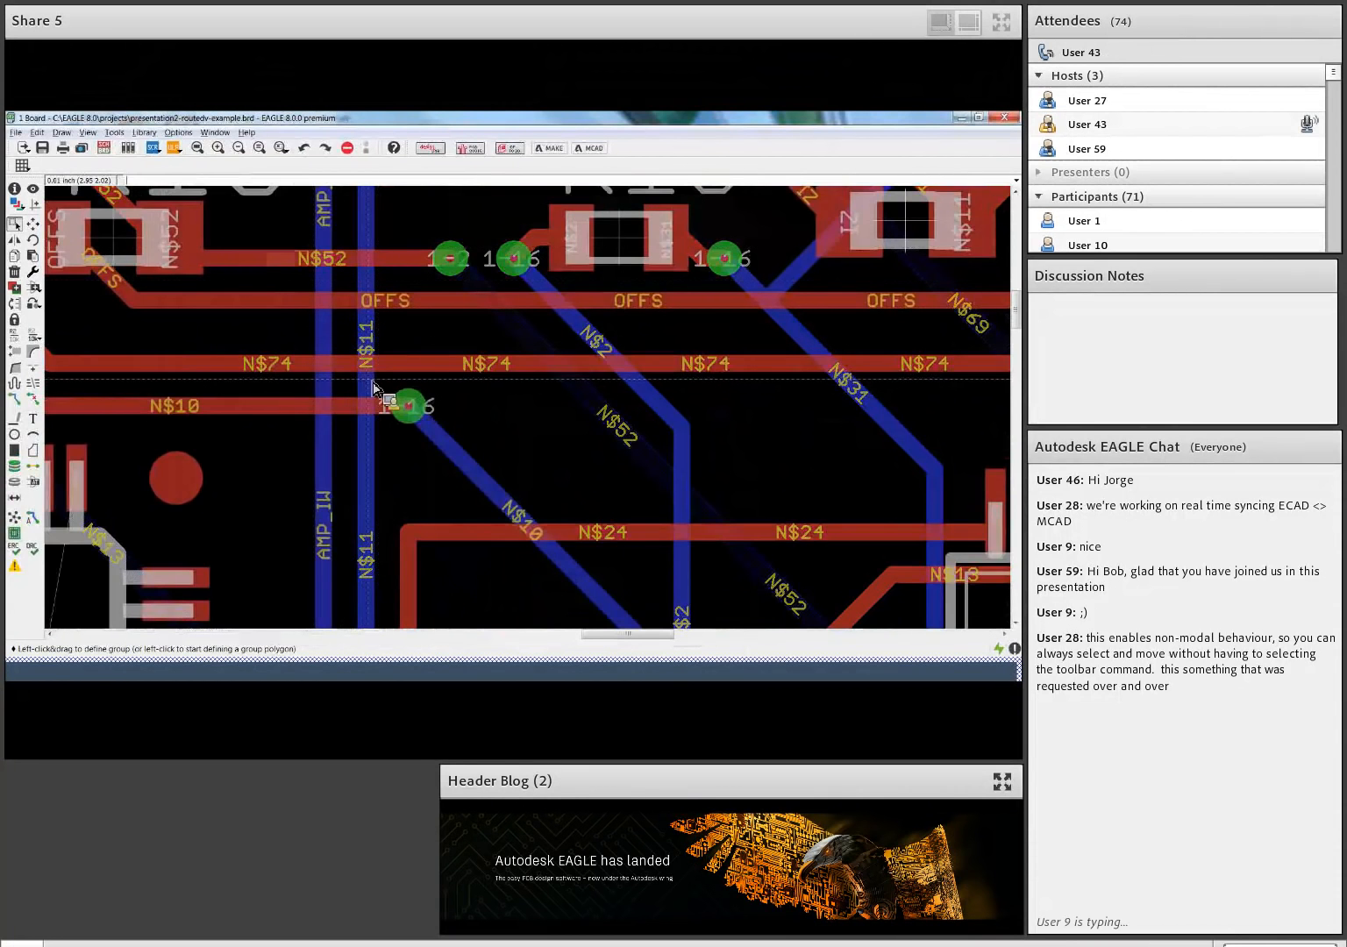
Cycle through the overlapping traces at their crossings to select AMP_IW, N$74, OFFS and N$10 together
{"action": "scroll", "coordinate": [373, 388], "scroll_direction": "up", "scroll_amount": 2}
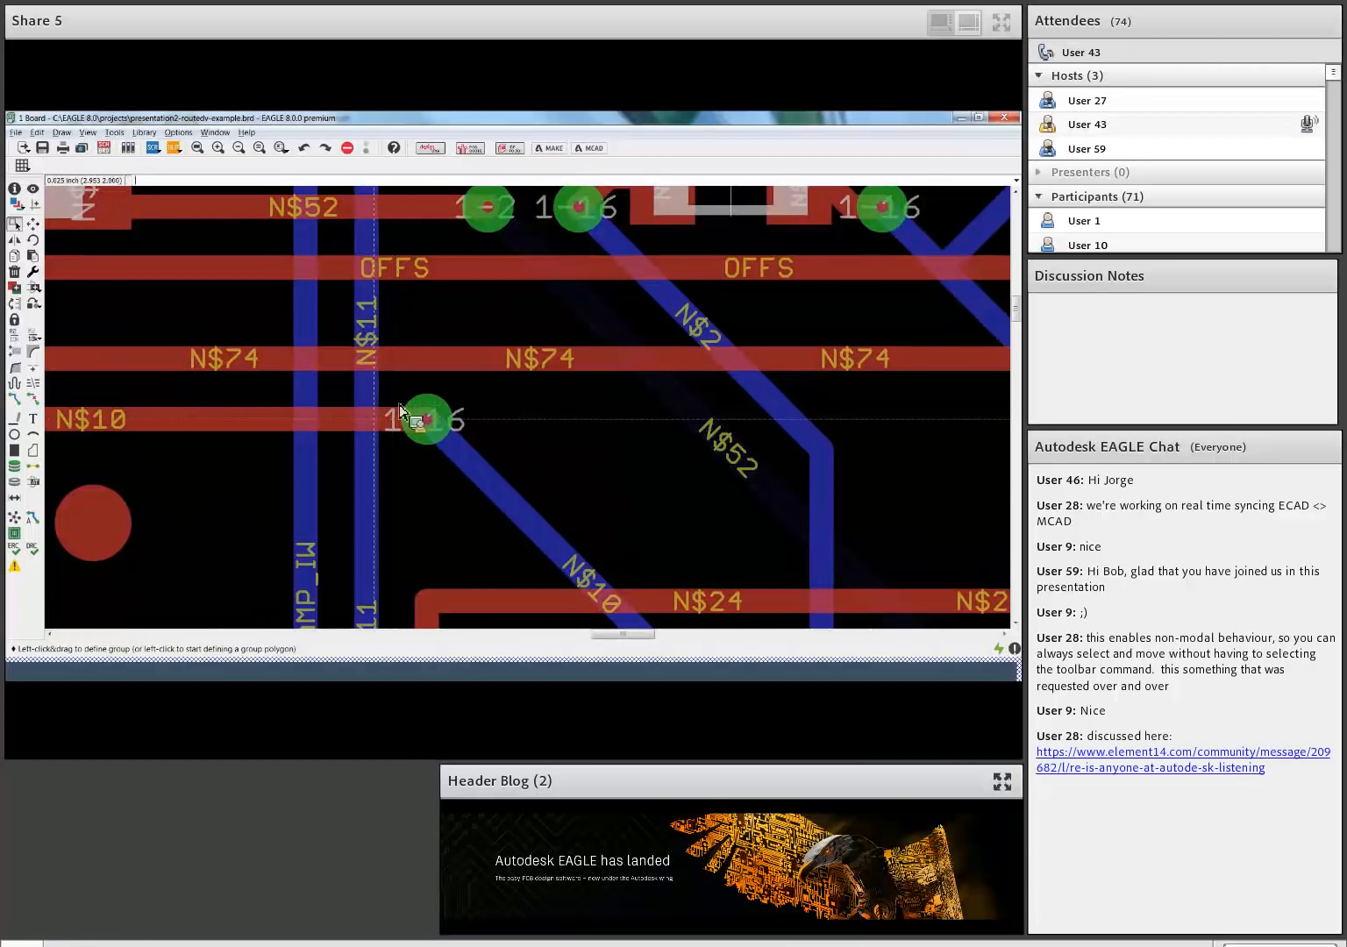
{"action": "left_click", "coordinate": [376, 427]}
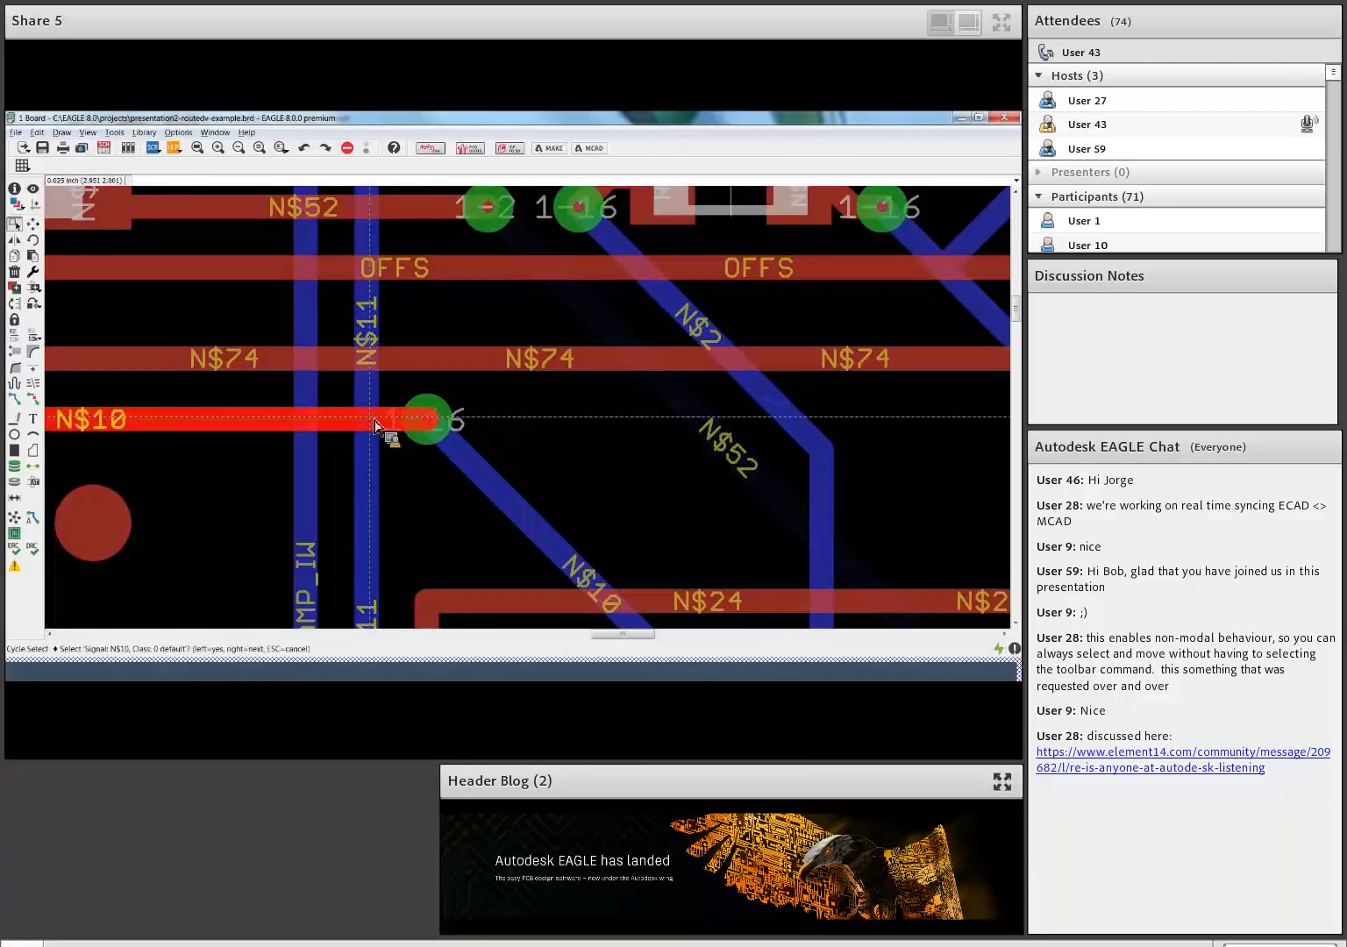
{"action": "right_click", "coordinate": [375, 427]}
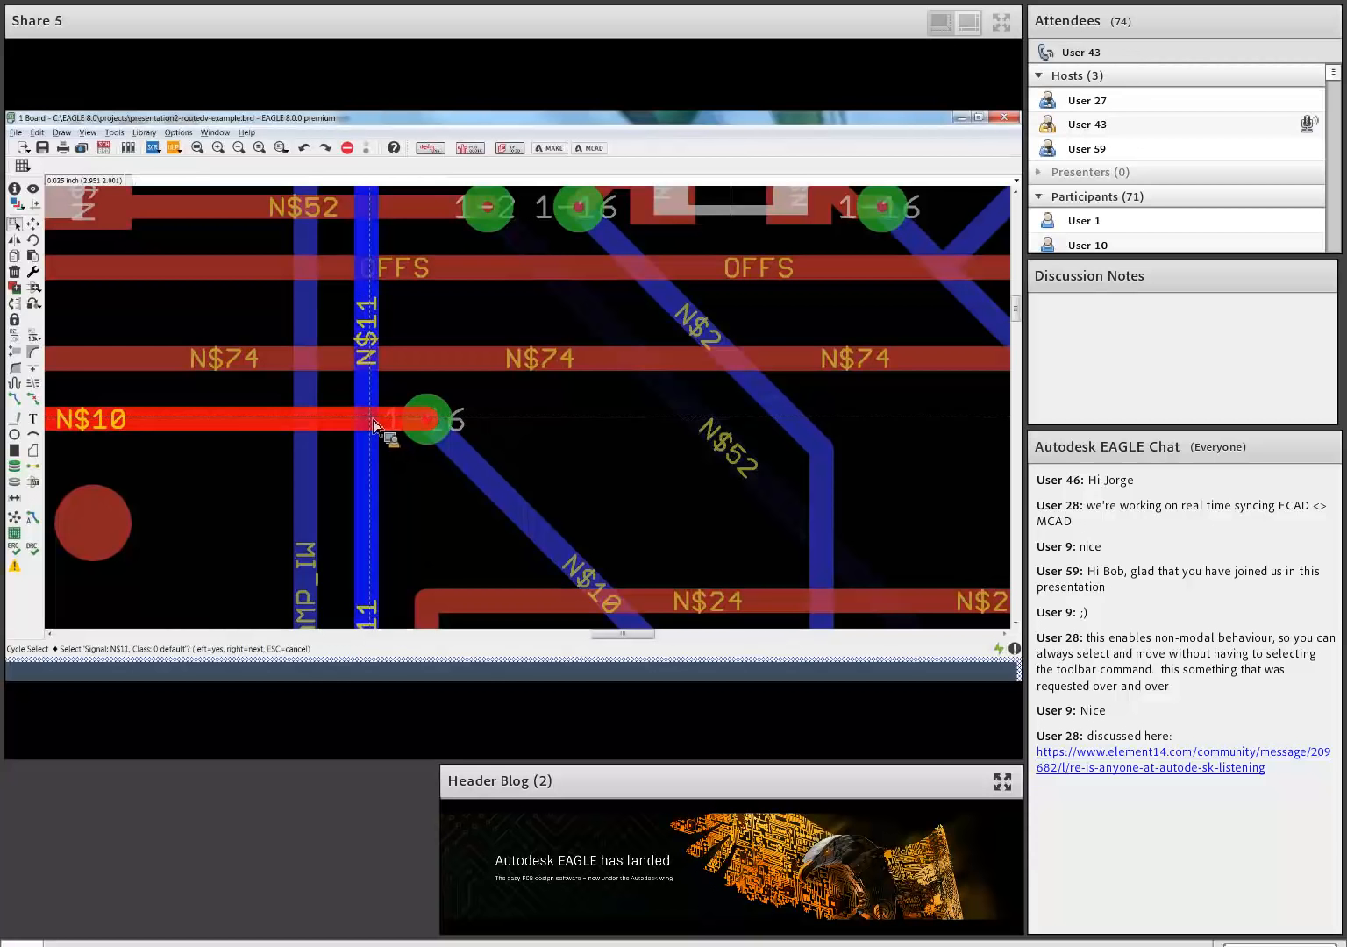
{"action": "key", "text": "Escape"}
{"action": "left_click", "coordinate": [311, 369]}
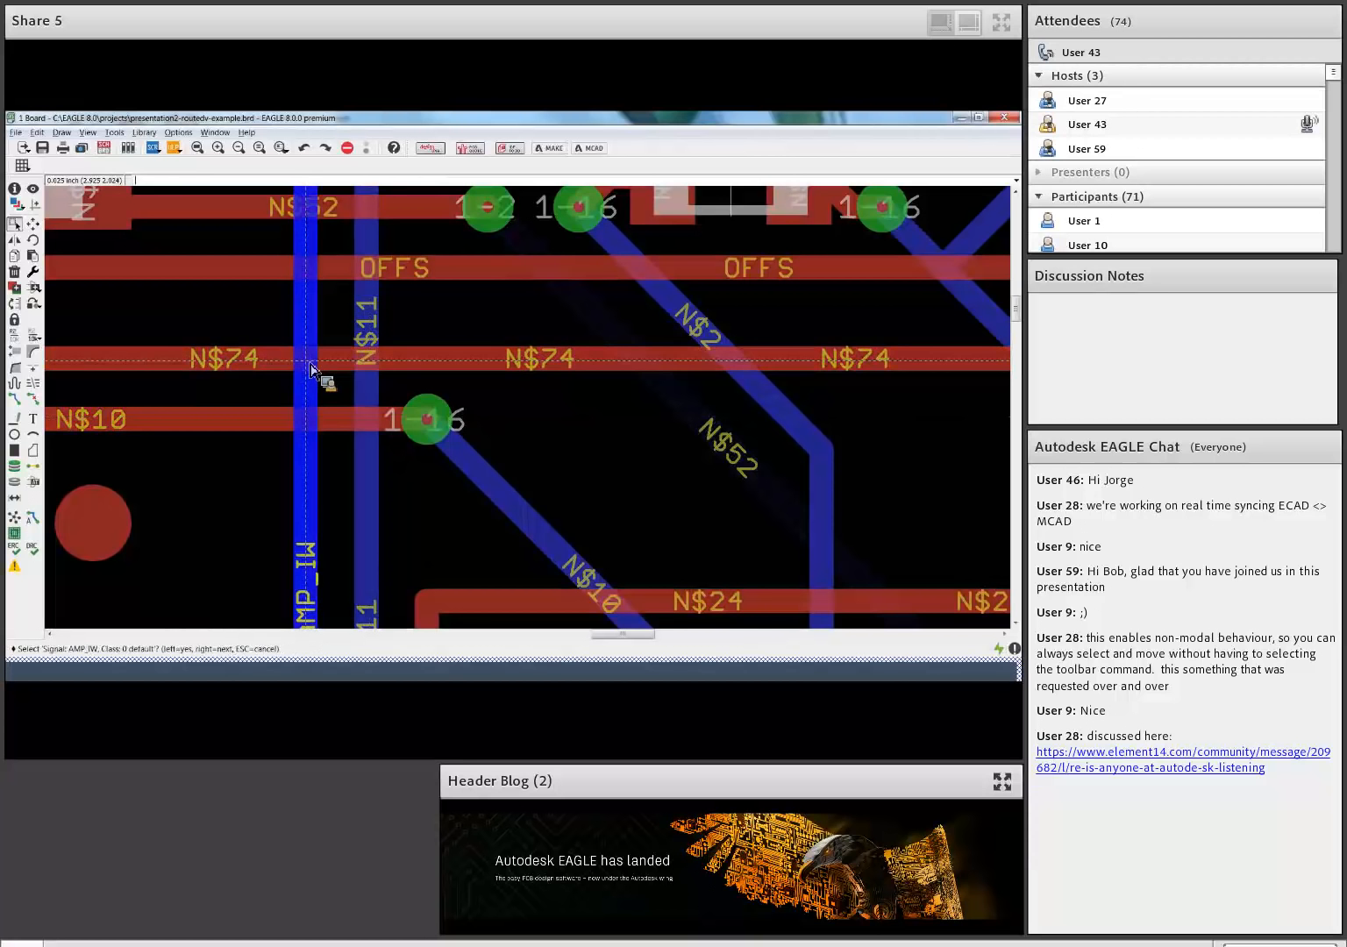
{"action": "right_click", "coordinate": [318, 394]}
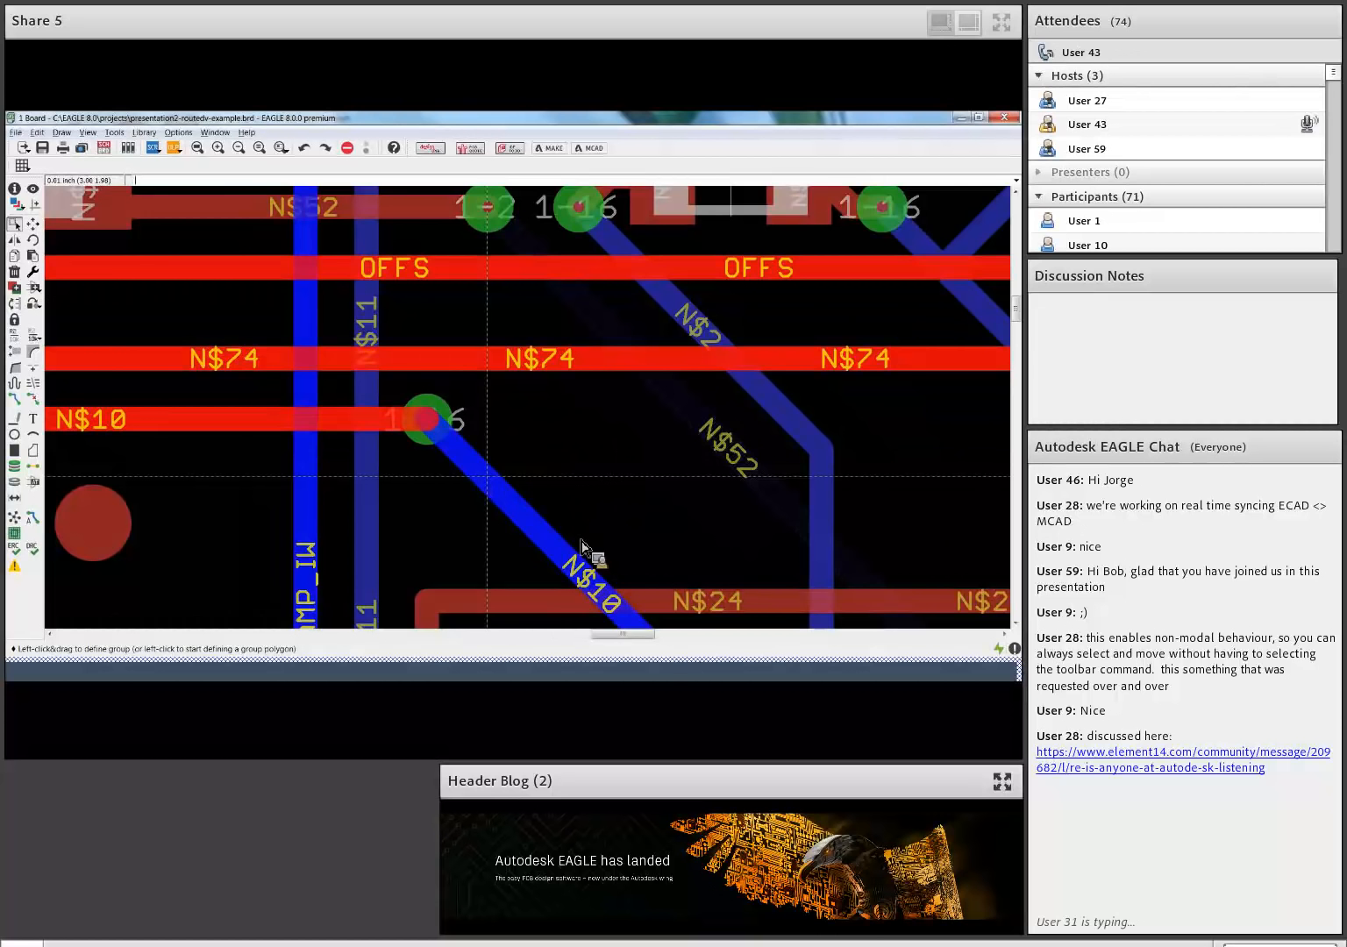
Slice across the diagonal N$4 and N$20 traces near R2 with a slice width of 0.02
{"action": "scroll", "coordinate": [584, 541], "scroll_direction": "down", "scroll_amount": 3}
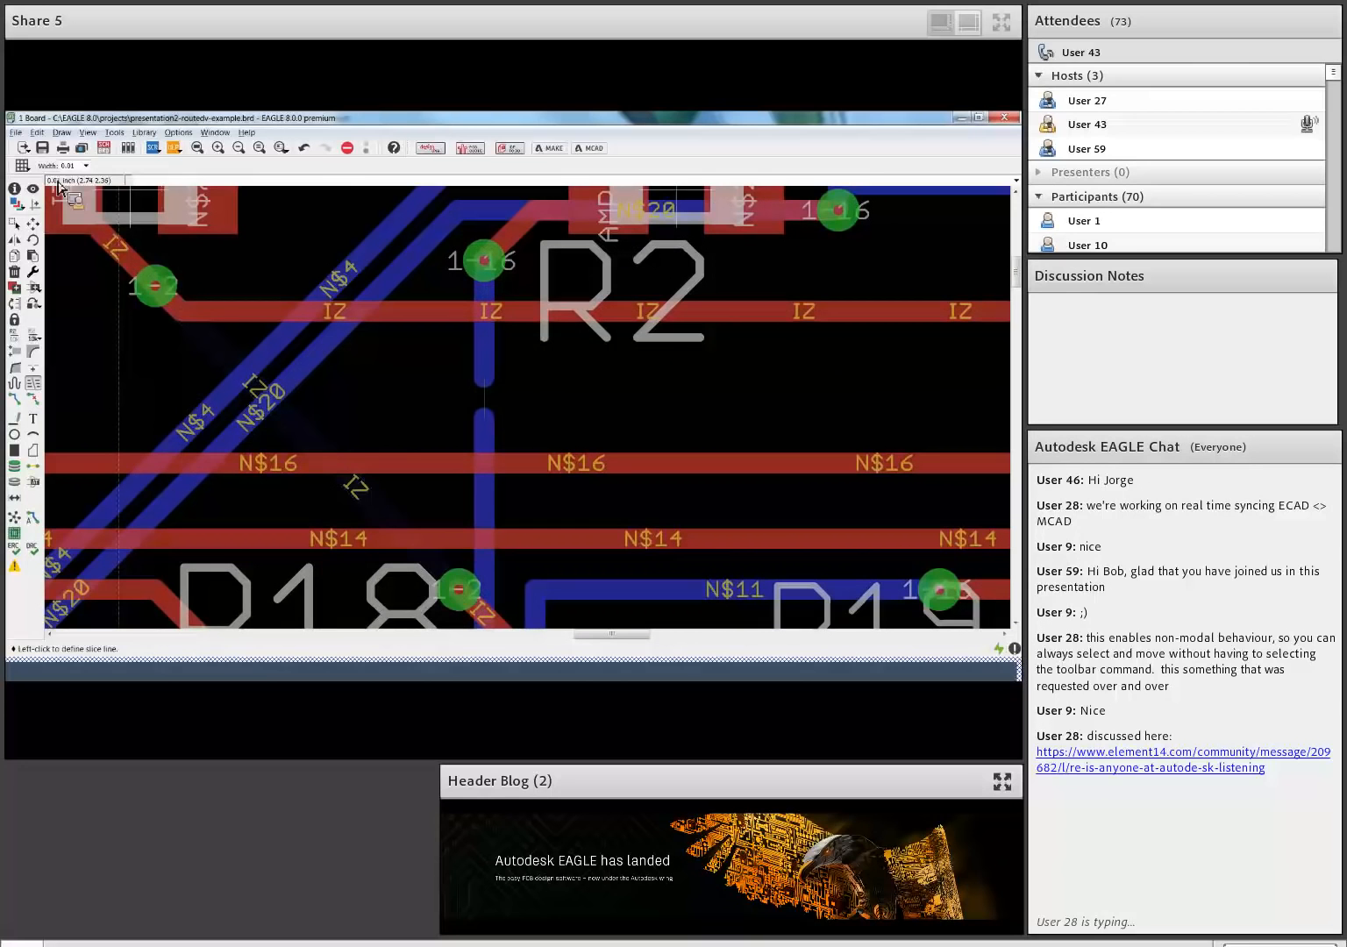
{"action": "left_click", "coordinate": [85, 165]}
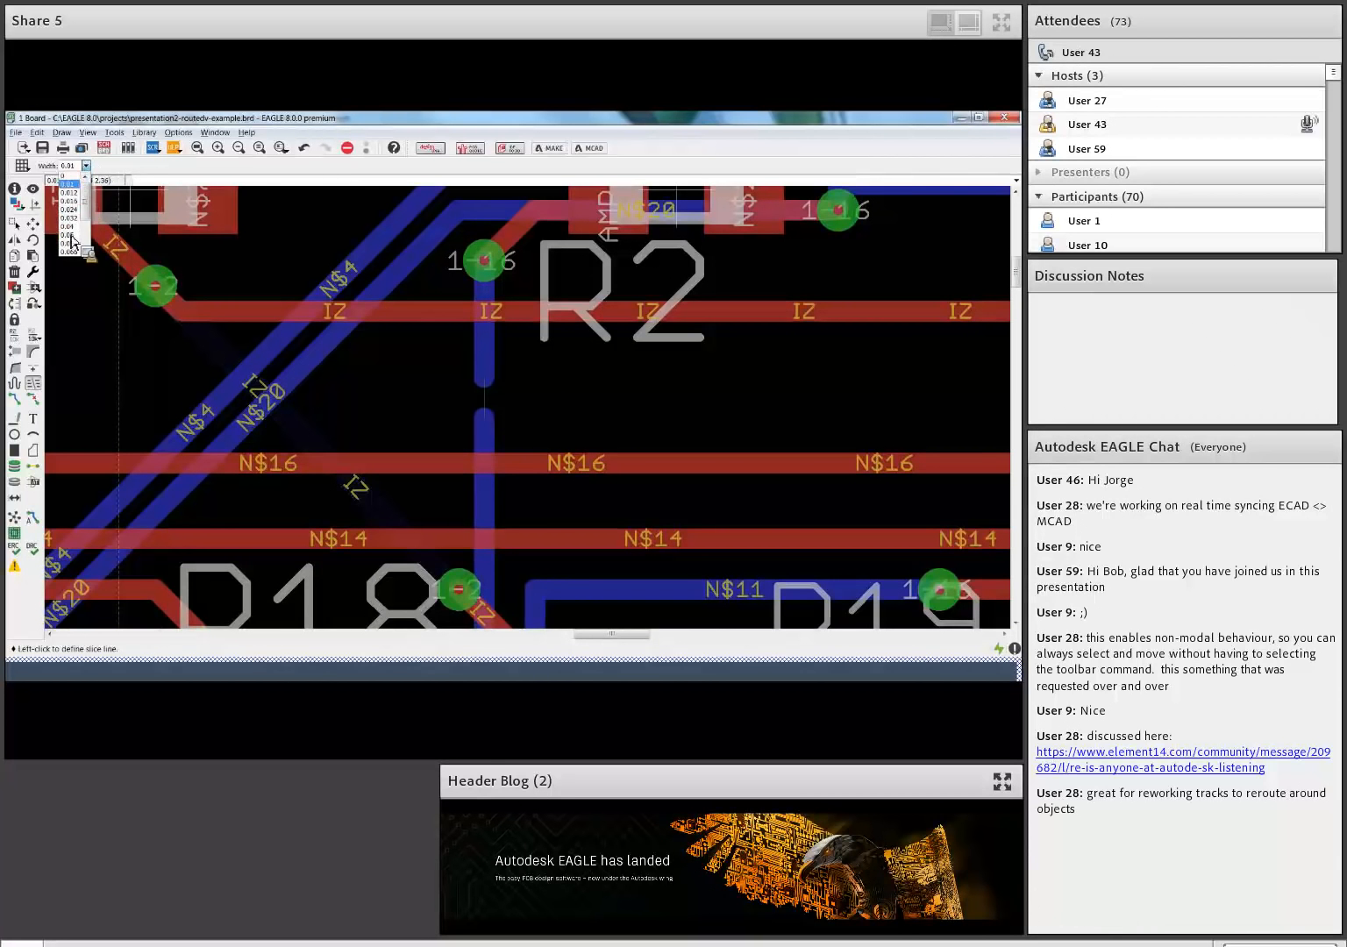
{"action": "left_click", "coordinate": [78, 170]}
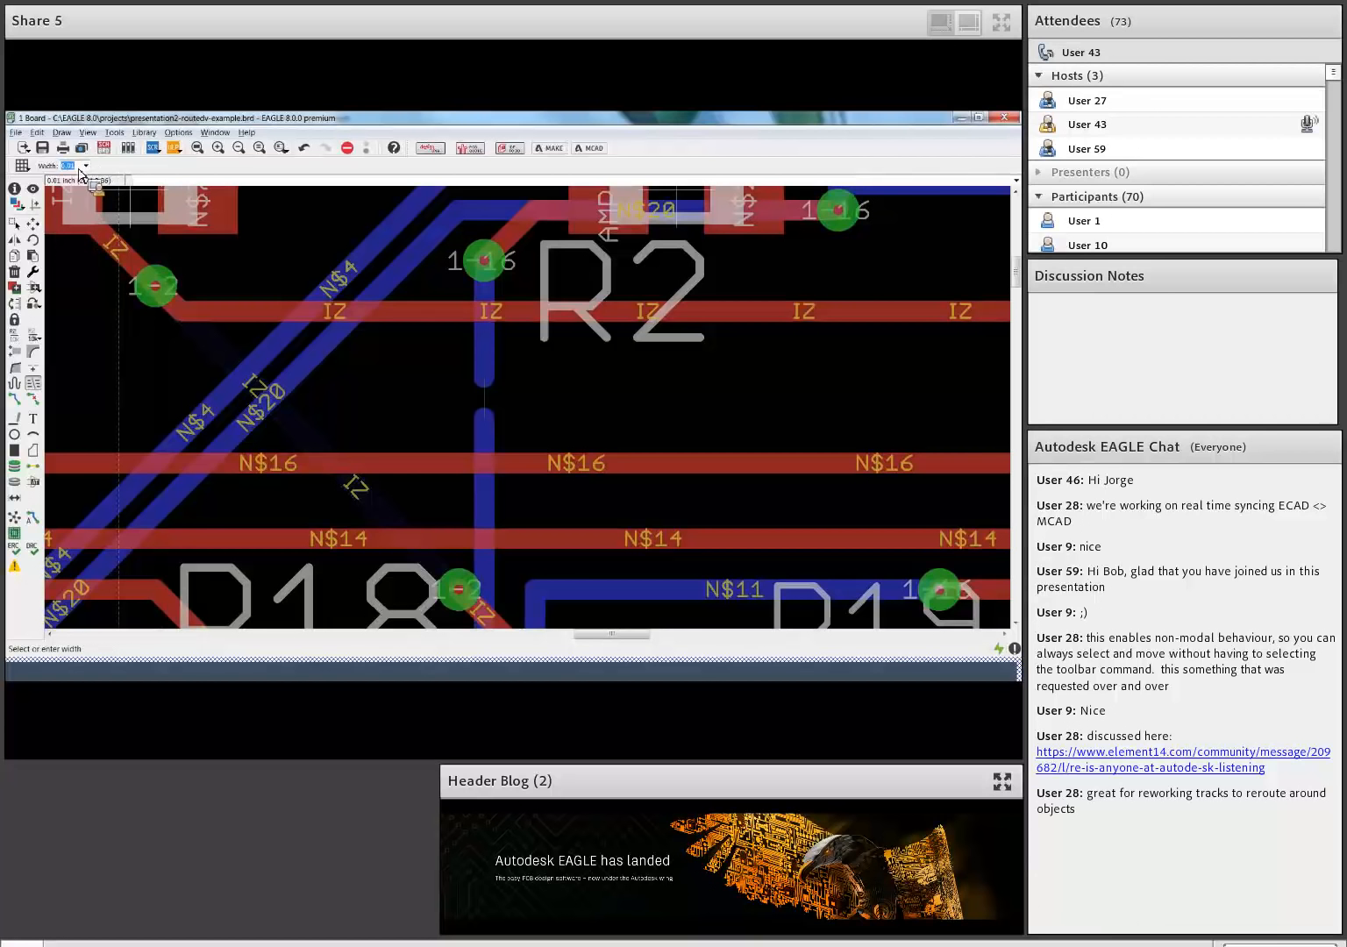
{"action": "type", "text": ".0"}
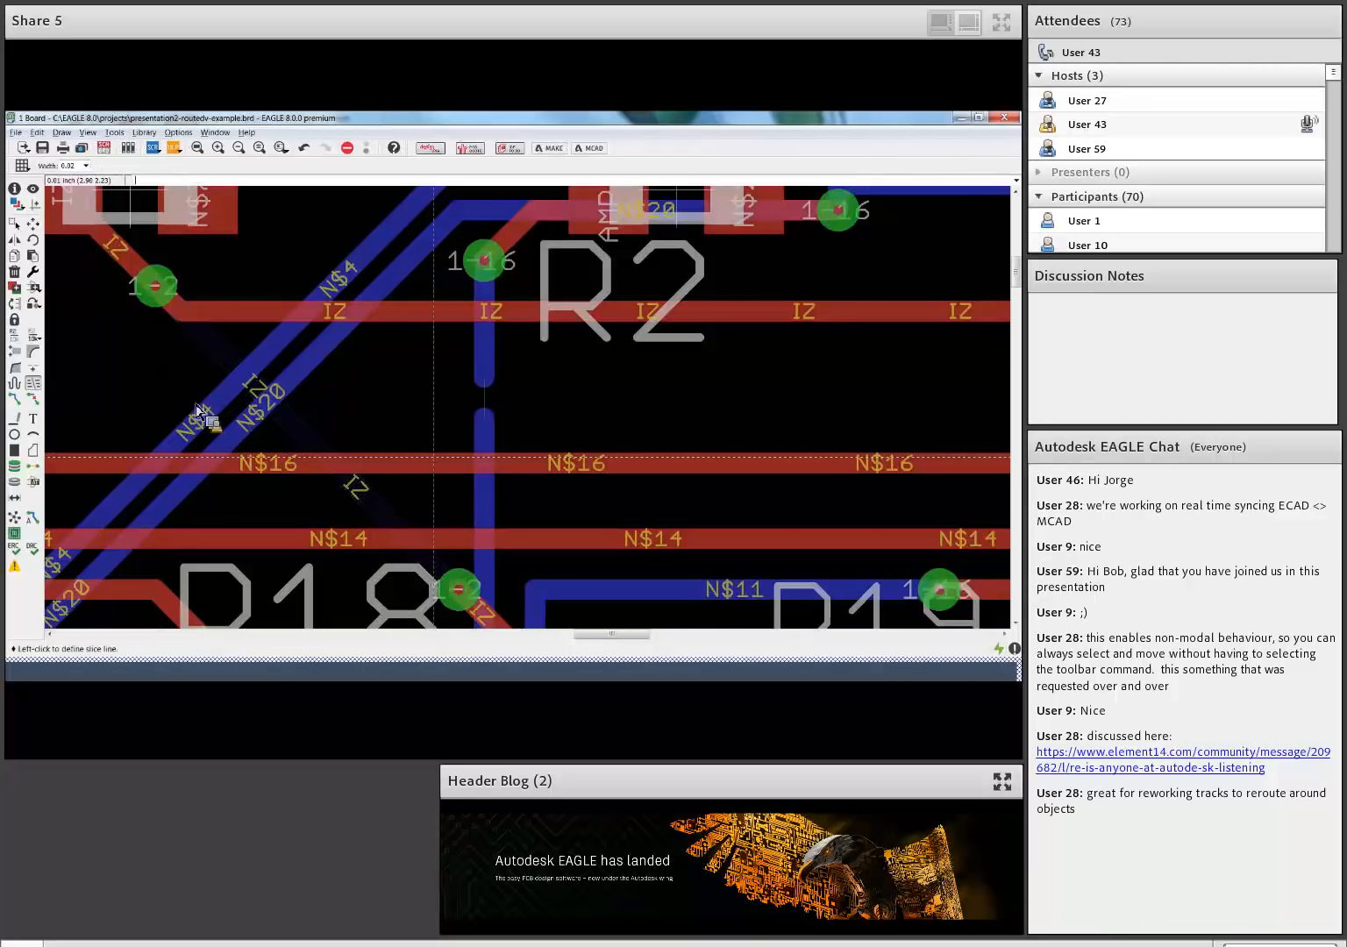
{"action": "left_click", "coordinate": [172, 391]}
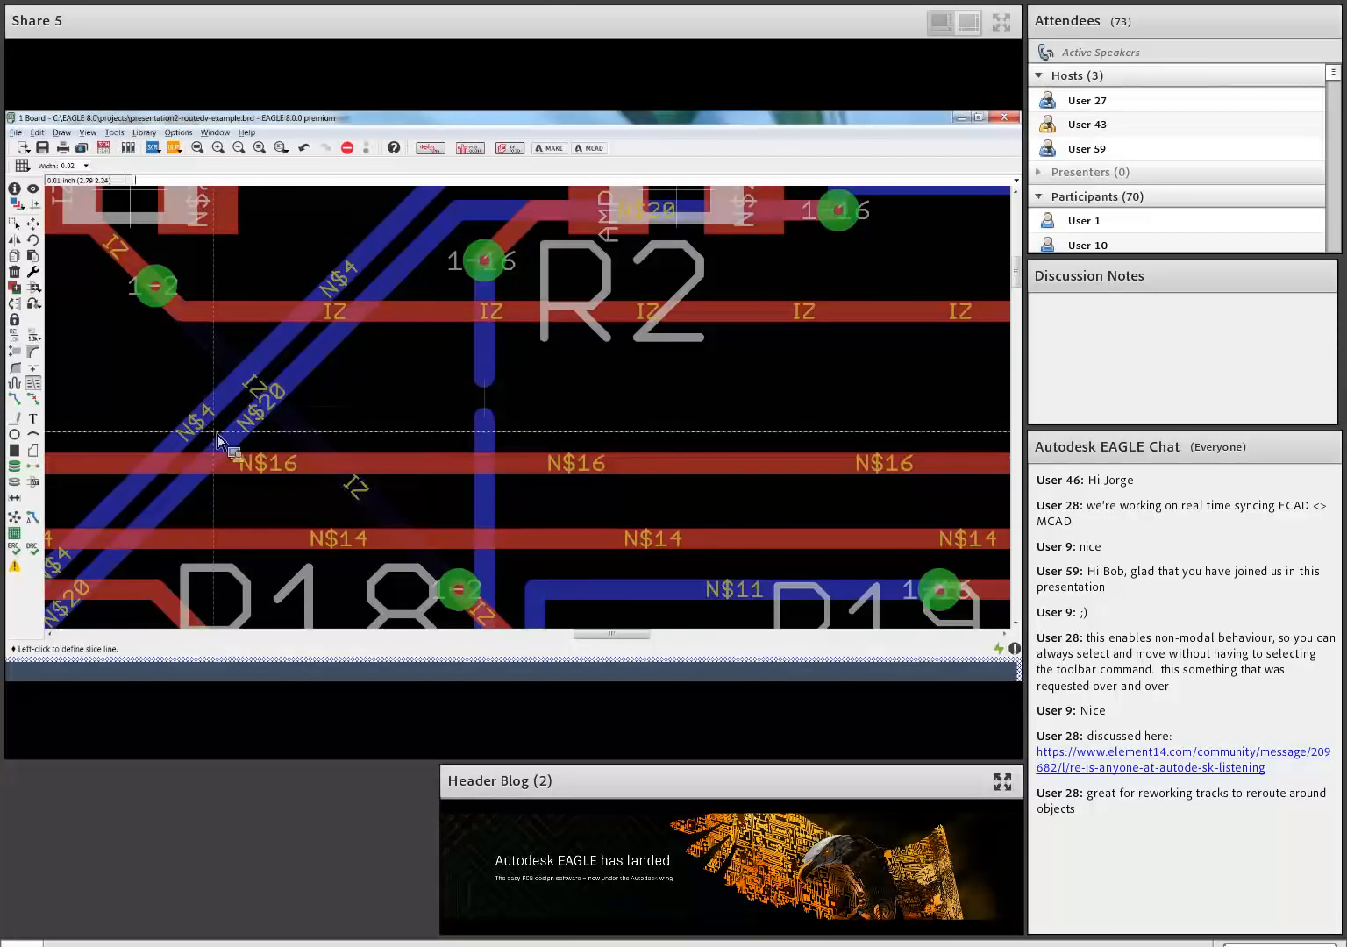
{"action": "left_click", "coordinate": [225, 465]}
{"action": "scroll", "coordinate": [530, 513], "scroll_direction": "down", "scroll_amount": 2}
{"action": "scroll", "coordinate": [530, 513], "scroll_direction": "down", "scroll_amount": 1}
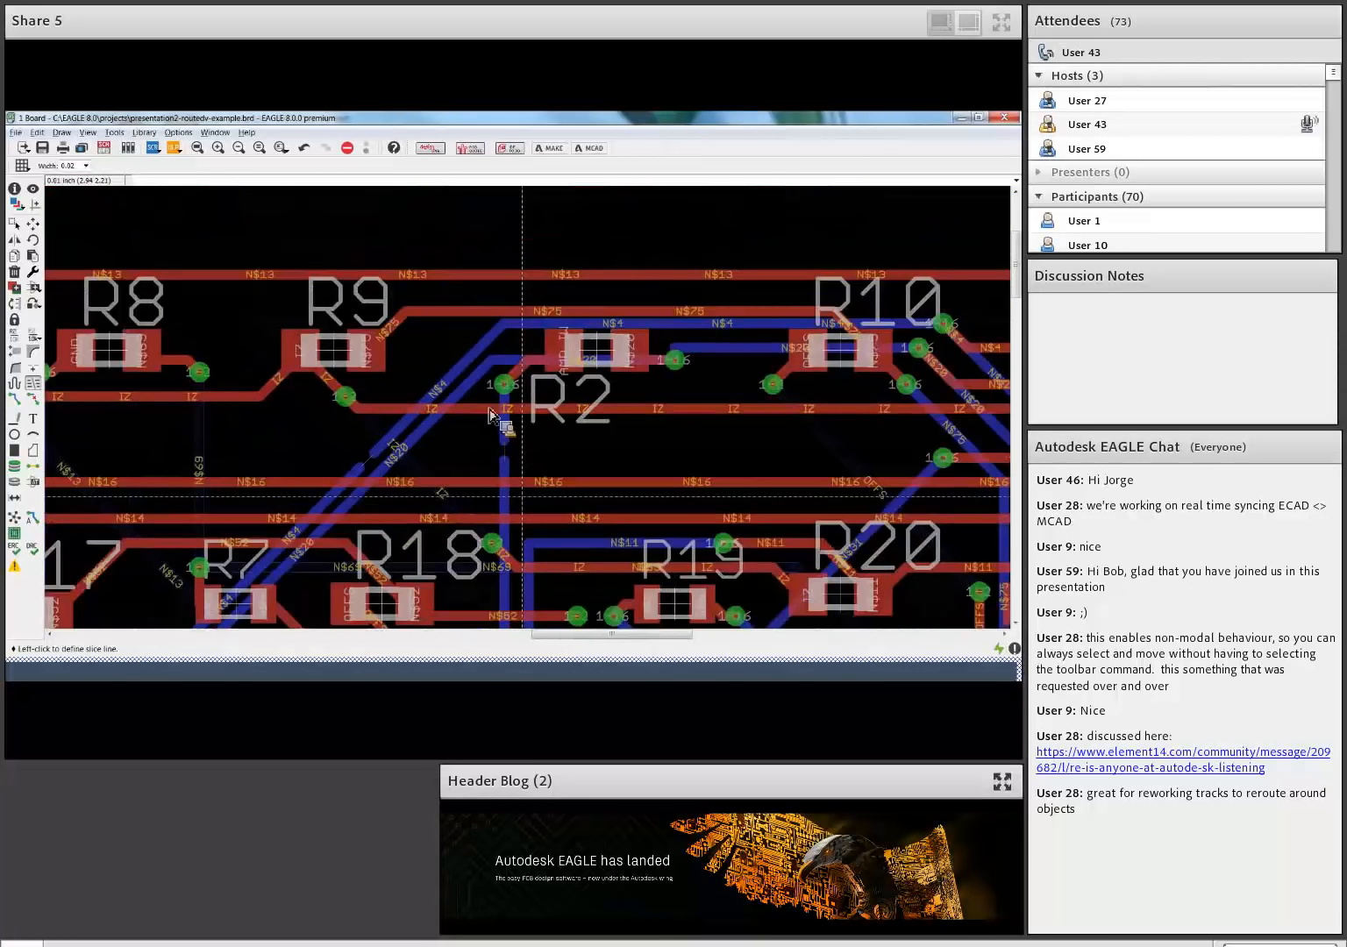
Slice horizontally across the vertical N$75, N$20, N$4 and N$17 traces between the OFFS trace and U4
{"action": "scroll", "coordinate": [430, 417], "scroll_direction": "down", "scroll_amount": 1}
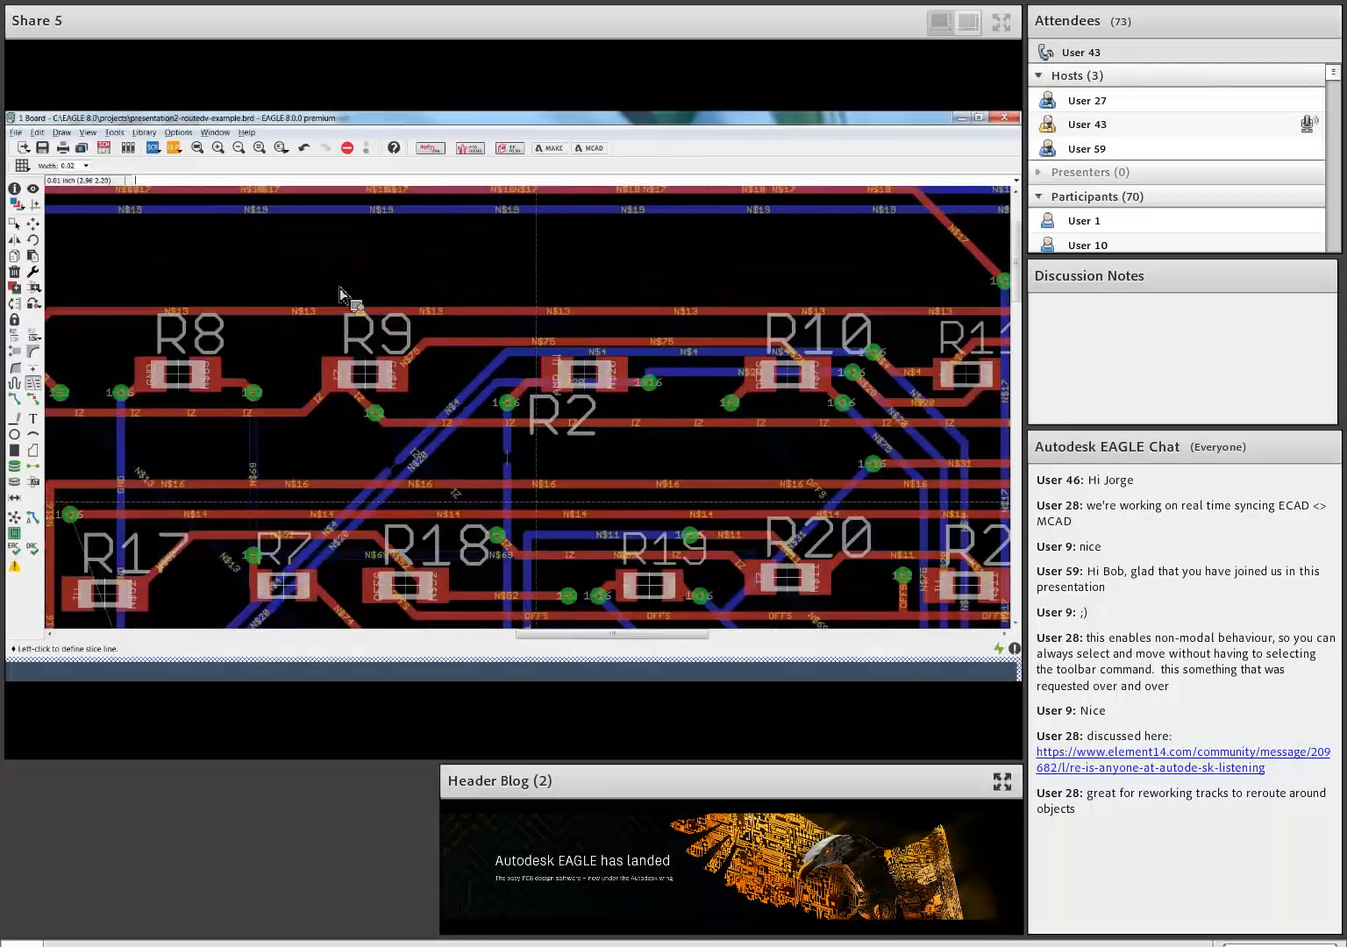
{"action": "middle_click_drag", "start_coordinate": [684, 595], "coordinate": [489, 331]}
{"action": "scroll", "coordinate": [552, 486], "scroll_direction": "down", "scroll_amount": 4}
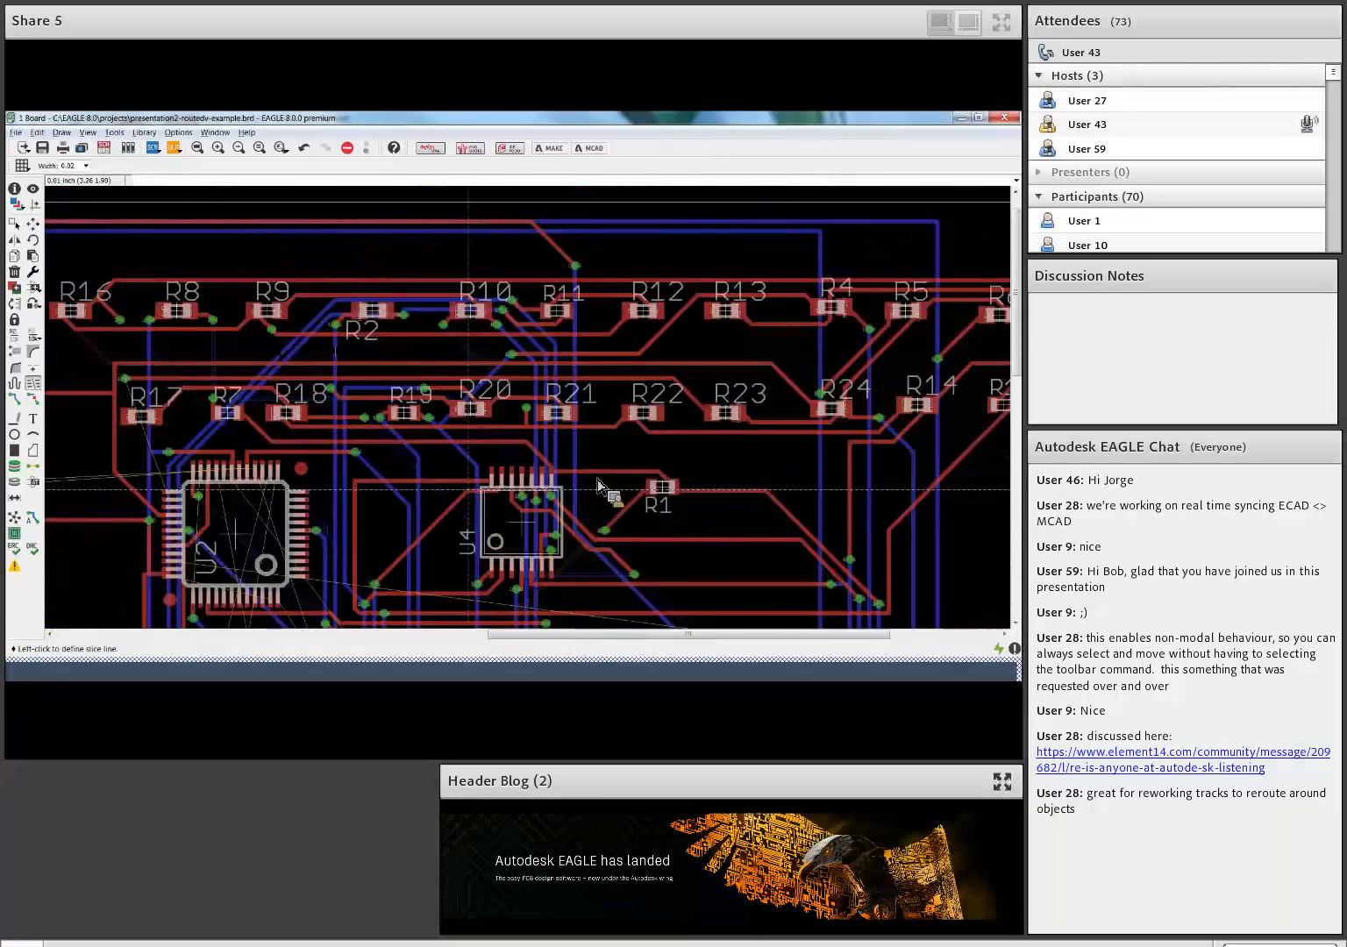
{"action": "scroll", "coordinate": [557, 457], "scroll_direction": "up", "scroll_amount": 4}
{"action": "scroll", "coordinate": [50, 387], "scroll_direction": "up", "scroll_amount": 3}
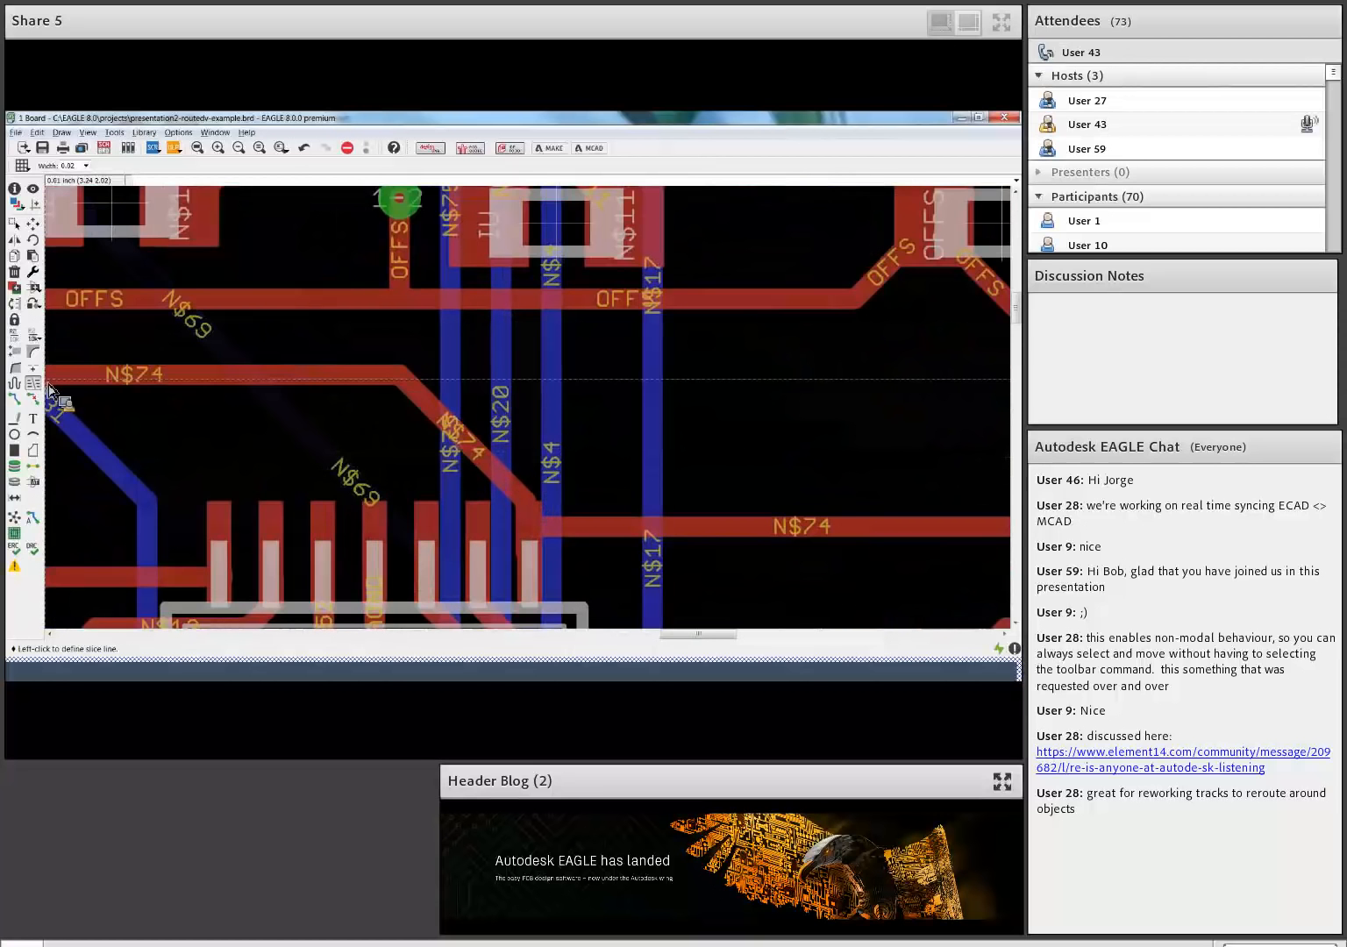
{"action": "left_click", "coordinate": [427, 353]}
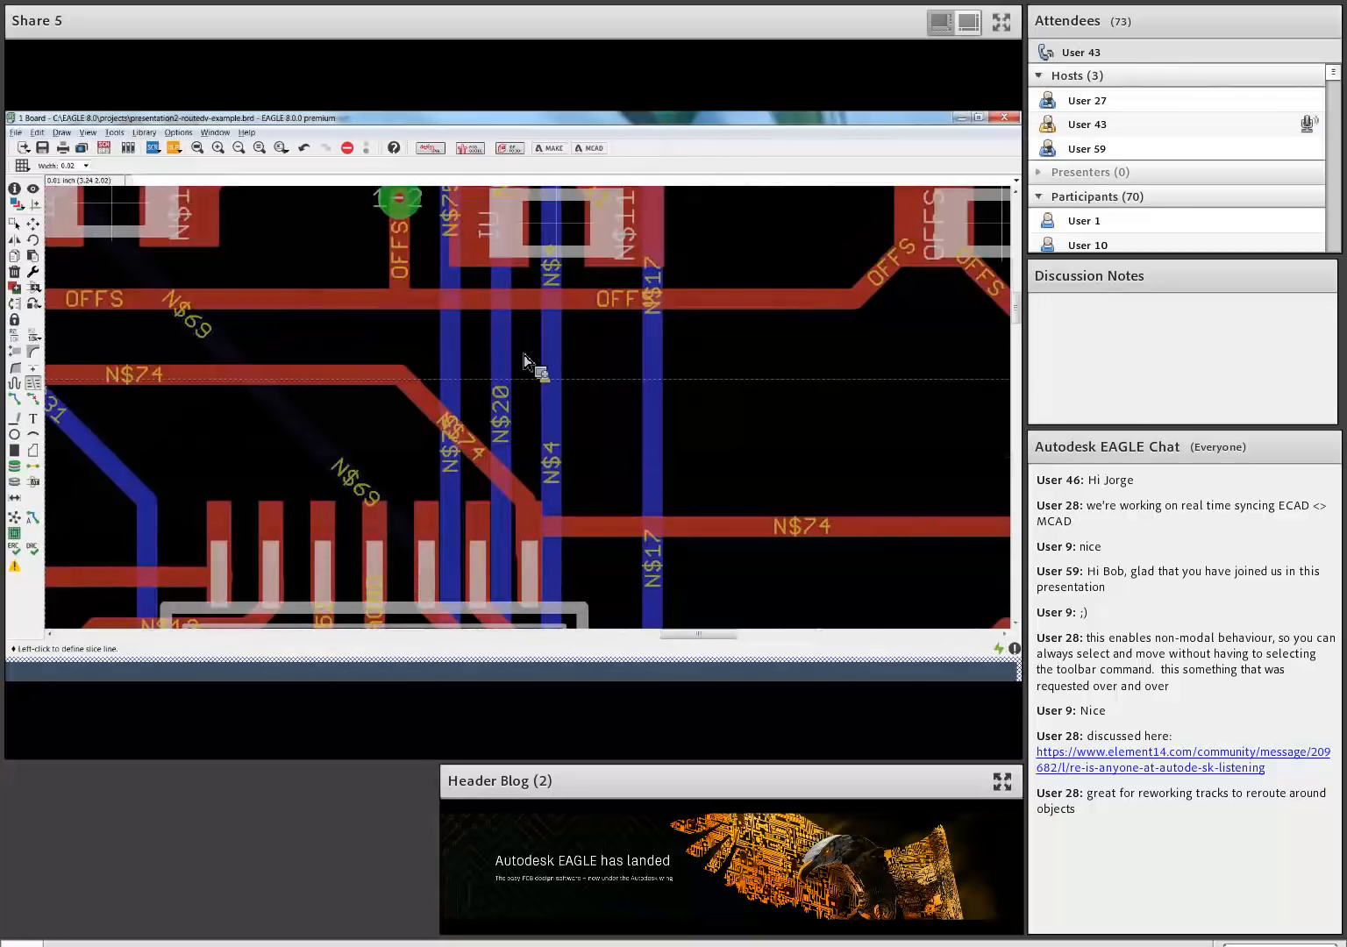
{"action": "left_click", "coordinate": [699, 362]}
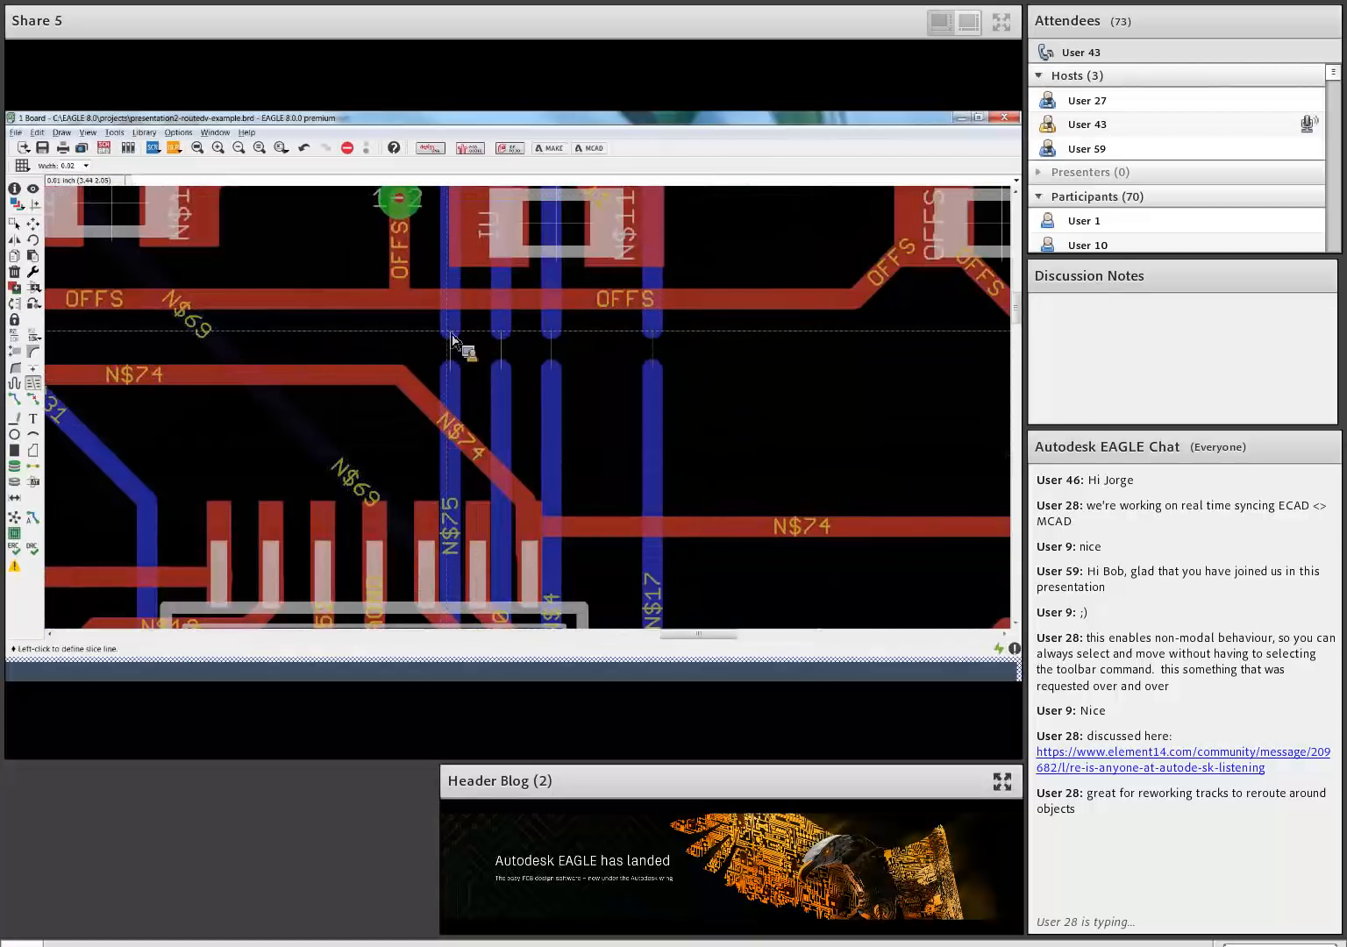
{"action": "scroll", "coordinate": [471, 380], "scroll_direction": "up", "scroll_amount": 1}
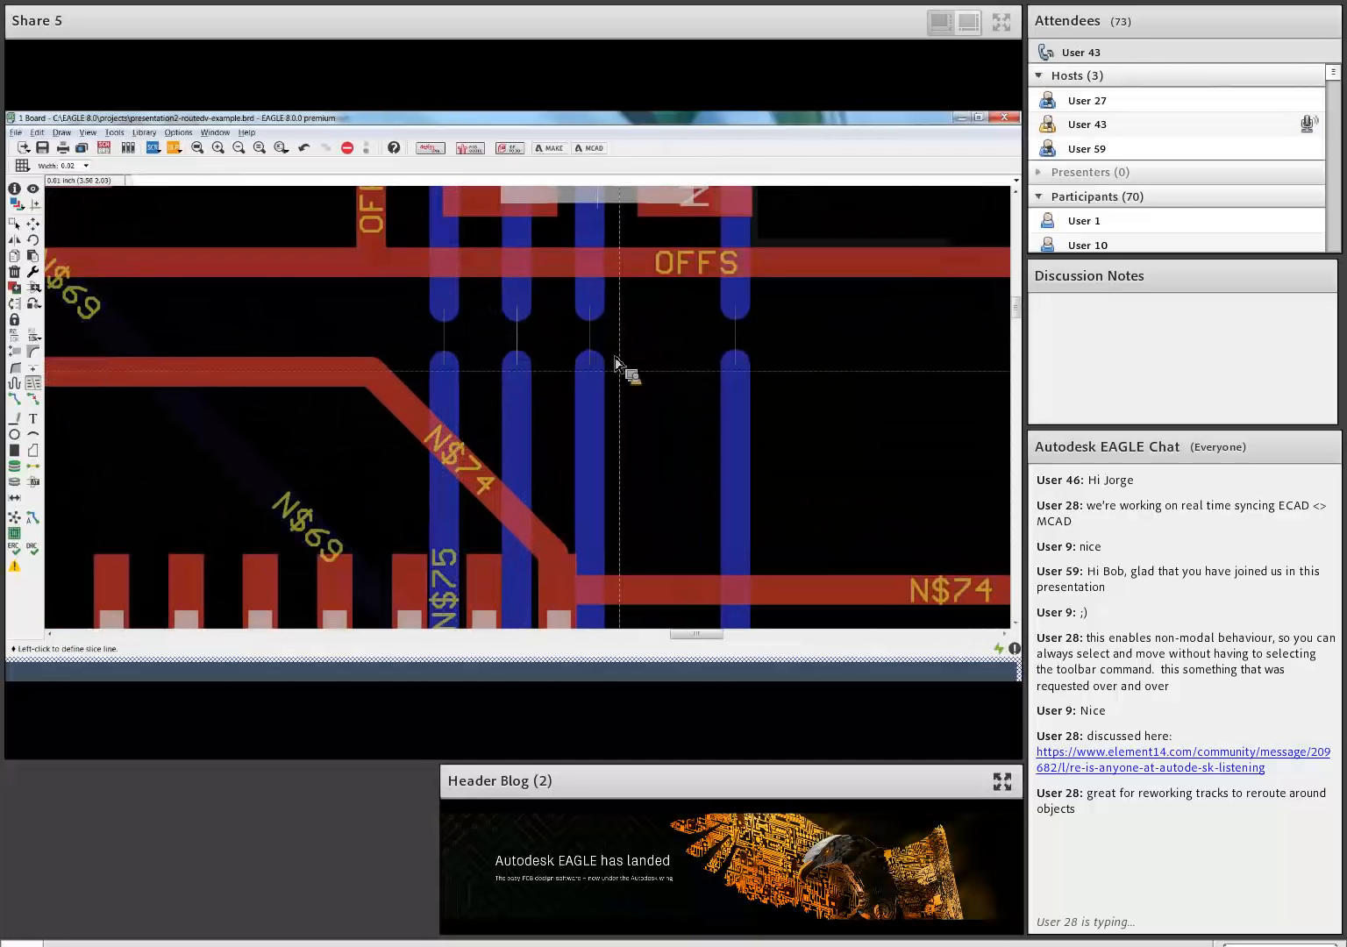
Group and delete the traces that run from the R1 area toward the vias east of it
{"action": "scroll", "coordinate": [735, 396], "scroll_direction": "down", "scroll_amount": 2}
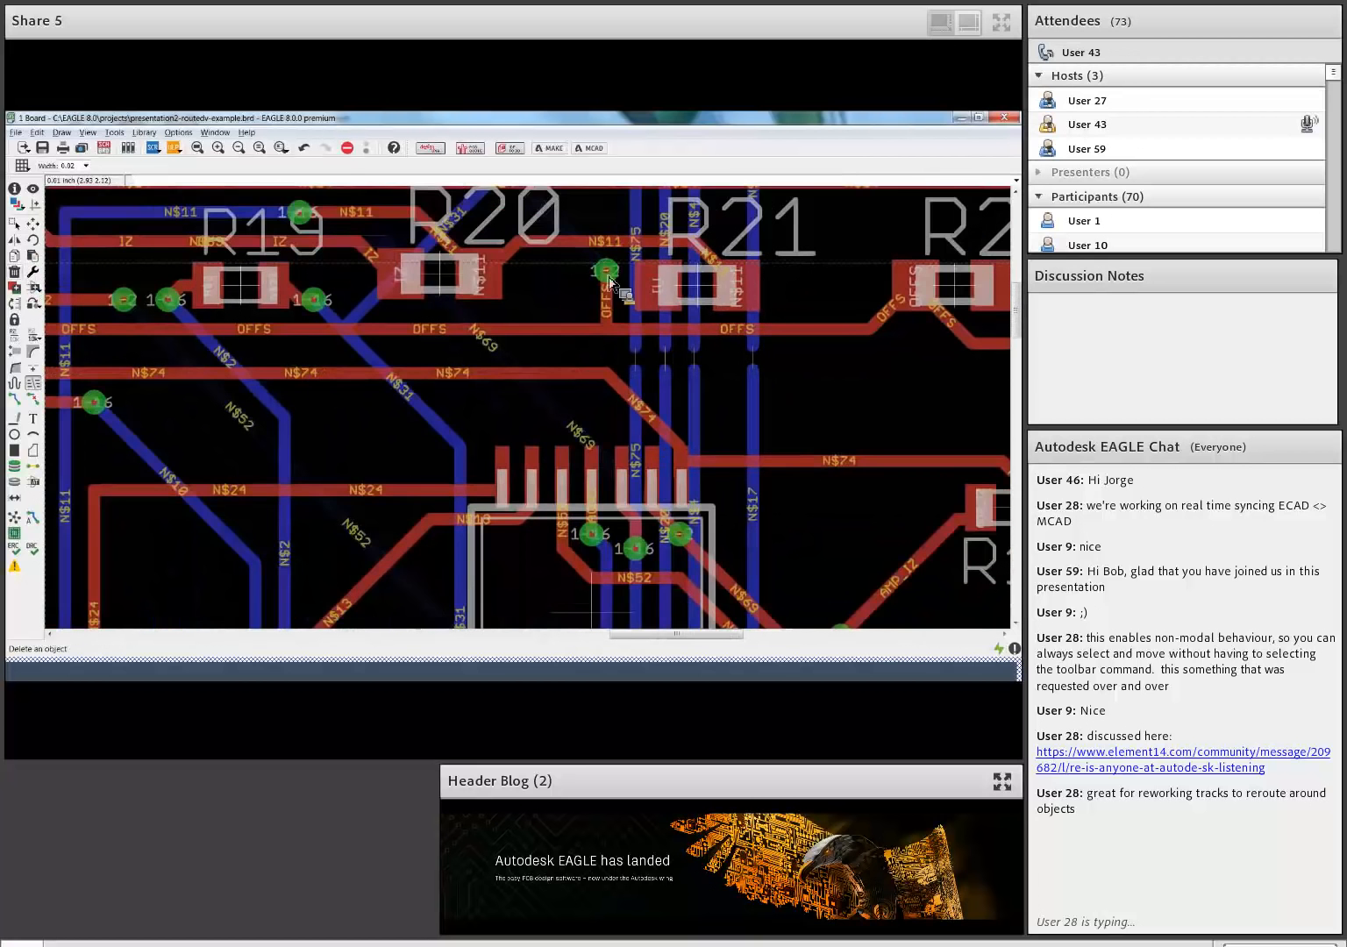
{"action": "left_click_drag", "start_coordinate": [604, 273], "coordinate": [770, 524]}
{"action": "key", "text": "Delete"}
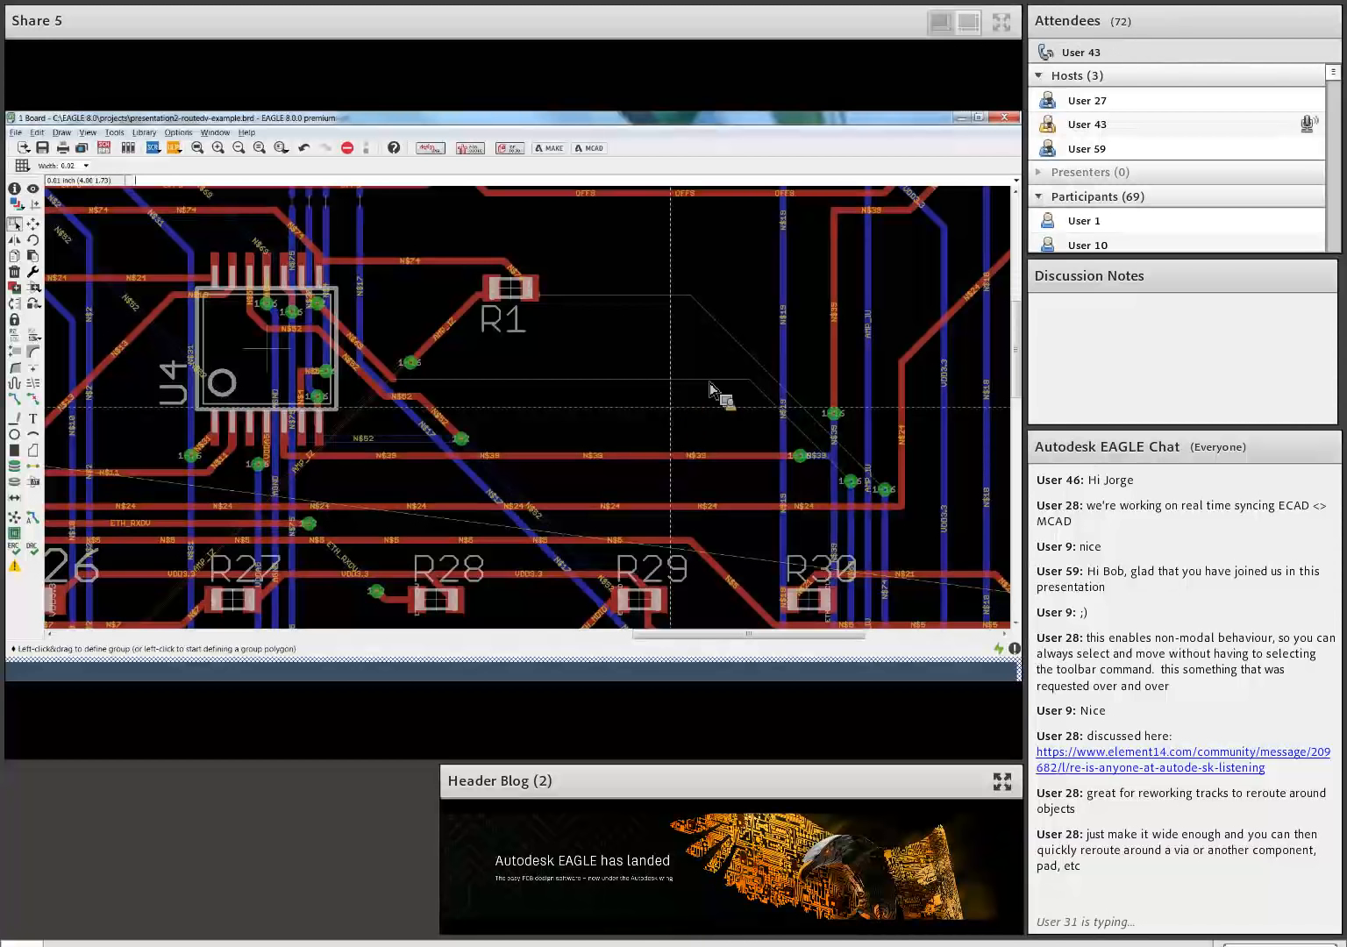
Switch to the schematic and bring the PIN SNAP frame around amplifier U4A into view
{"action": "left_click", "coordinate": [104, 147]}
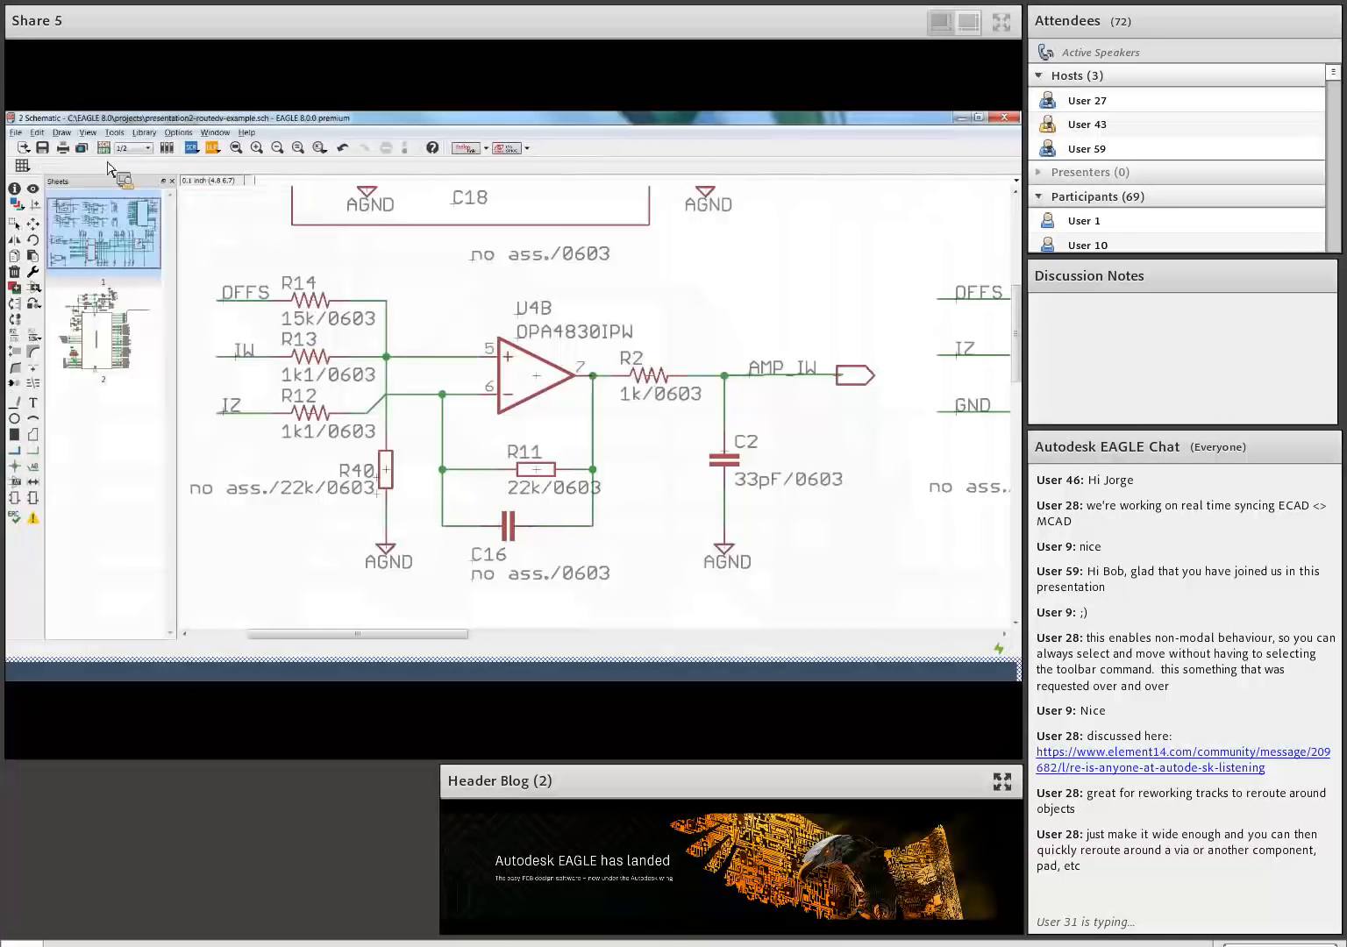
{"action": "middle_click_drag", "start_coordinate": [558, 278], "coordinate": [555, 285]}
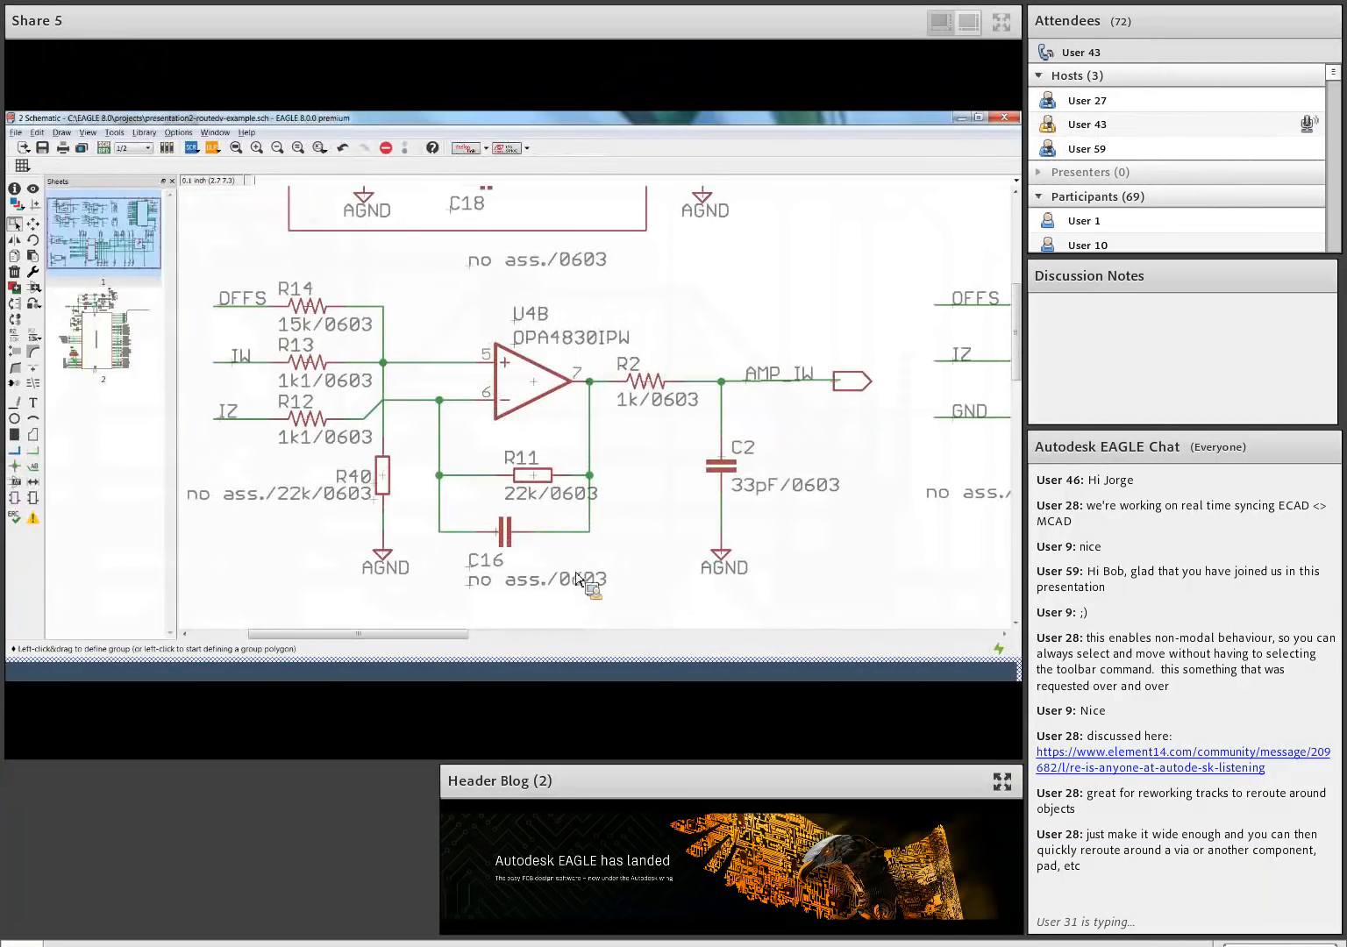
{"action": "middle_click_drag", "start_coordinate": [449, 397], "coordinate": [429, 453]}
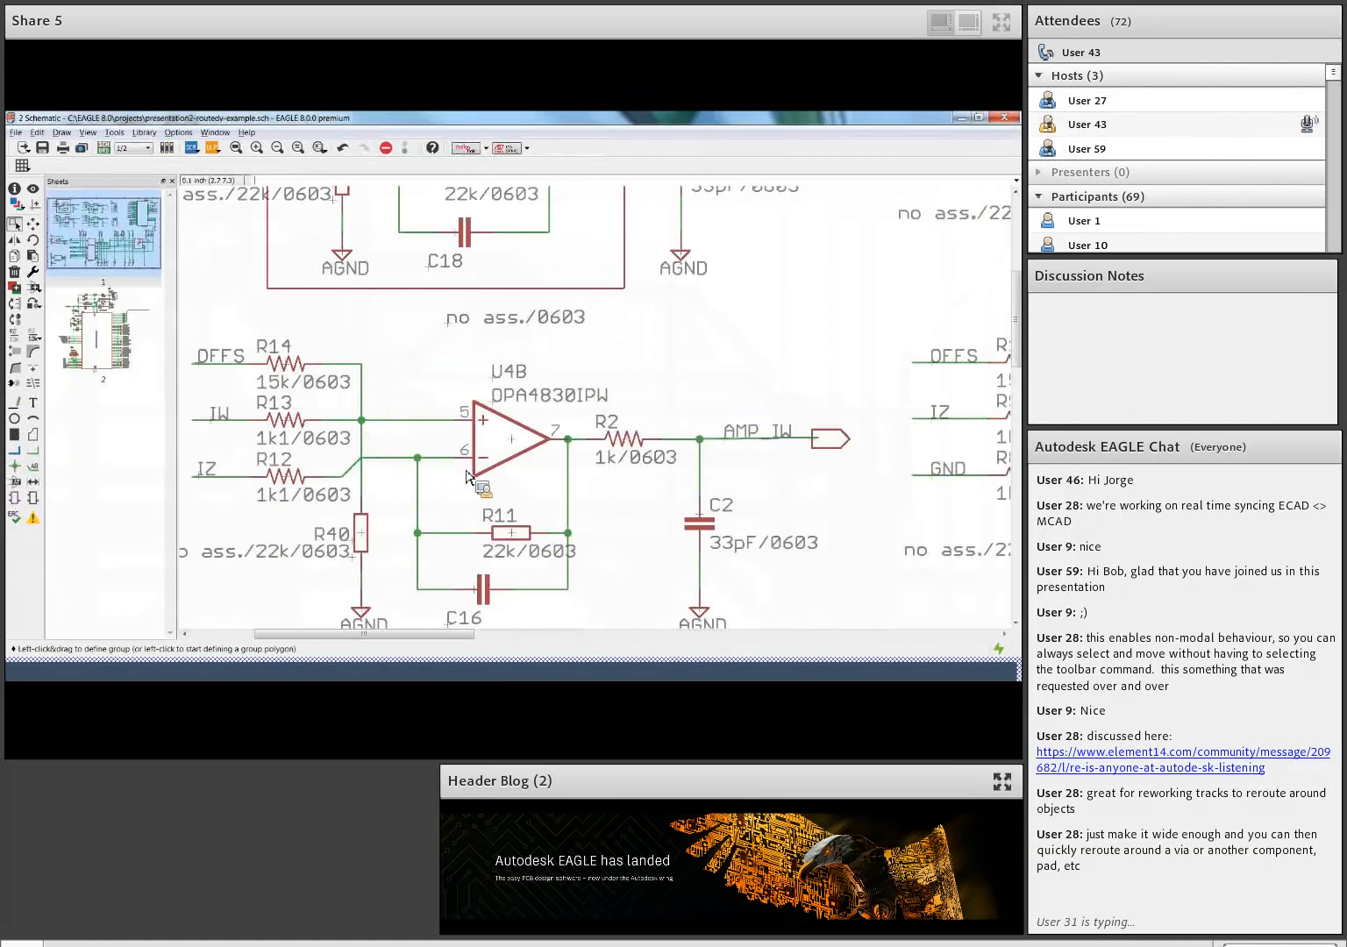
{"action": "middle_click_drag", "start_coordinate": [471, 293], "coordinate": [468, 475]}
{"action": "scroll", "coordinate": [508, 470], "scroll_direction": "up", "scroll_amount": 1}
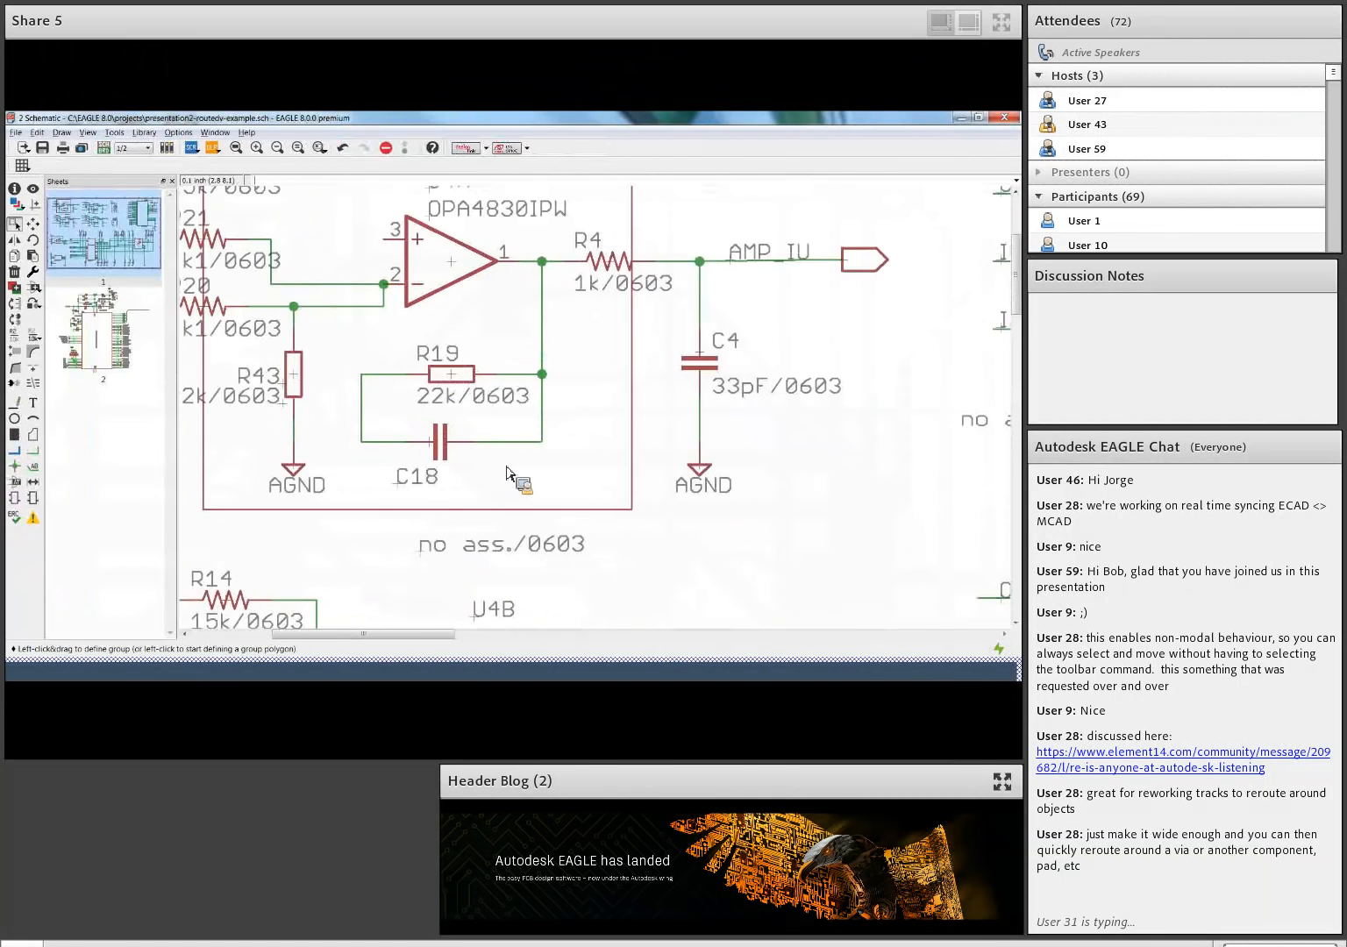
{"action": "middle_click_drag", "start_coordinate": [388, 282], "coordinate": [506, 474]}
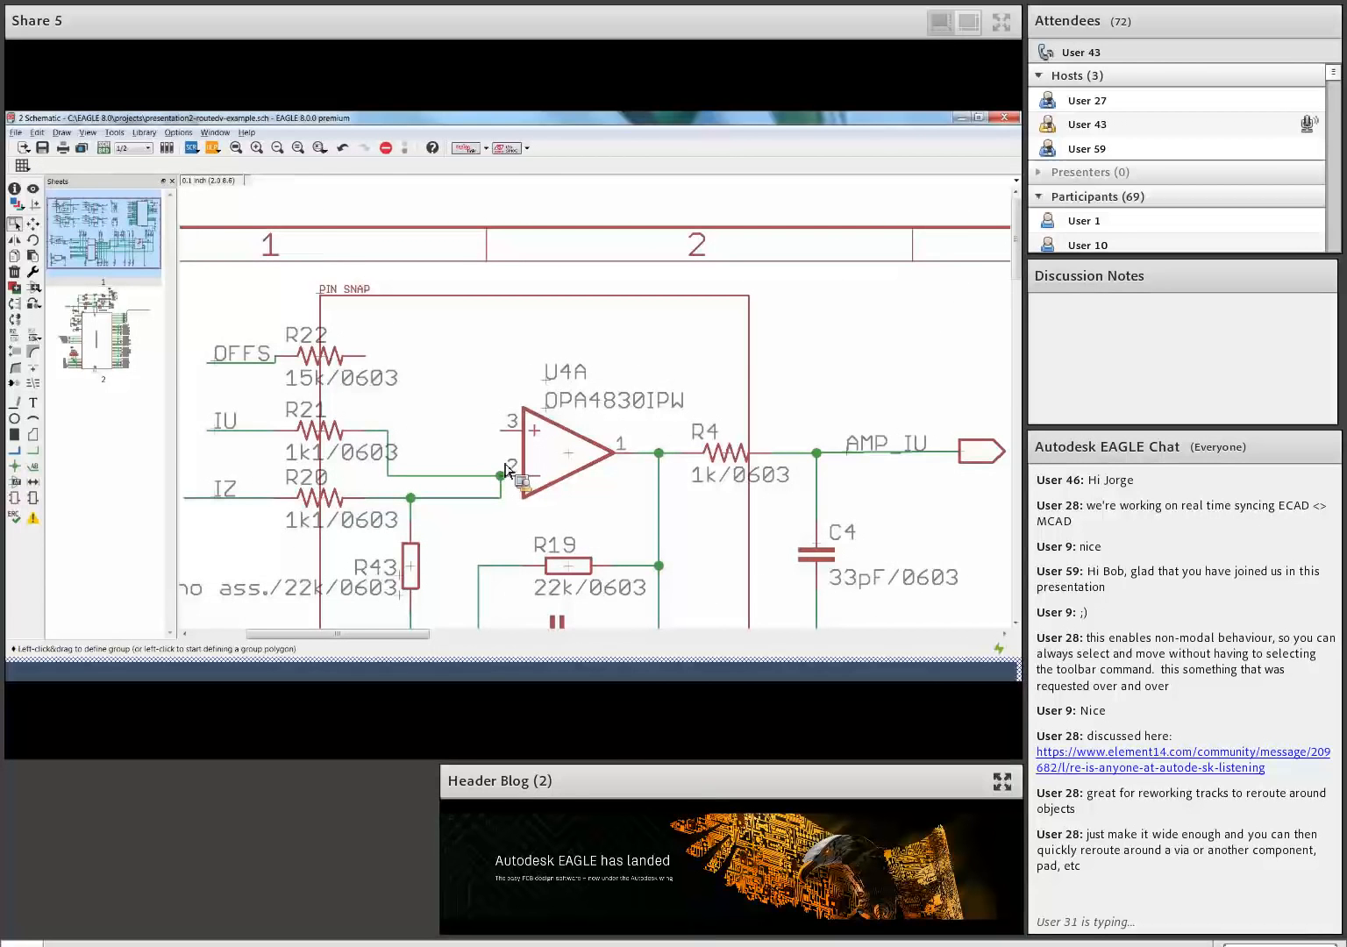
Turn on the schematic's line grid and draw a net from the open pin of R22 to pin 3 of U4A
{"action": "left_click", "coordinate": [41, 462]}
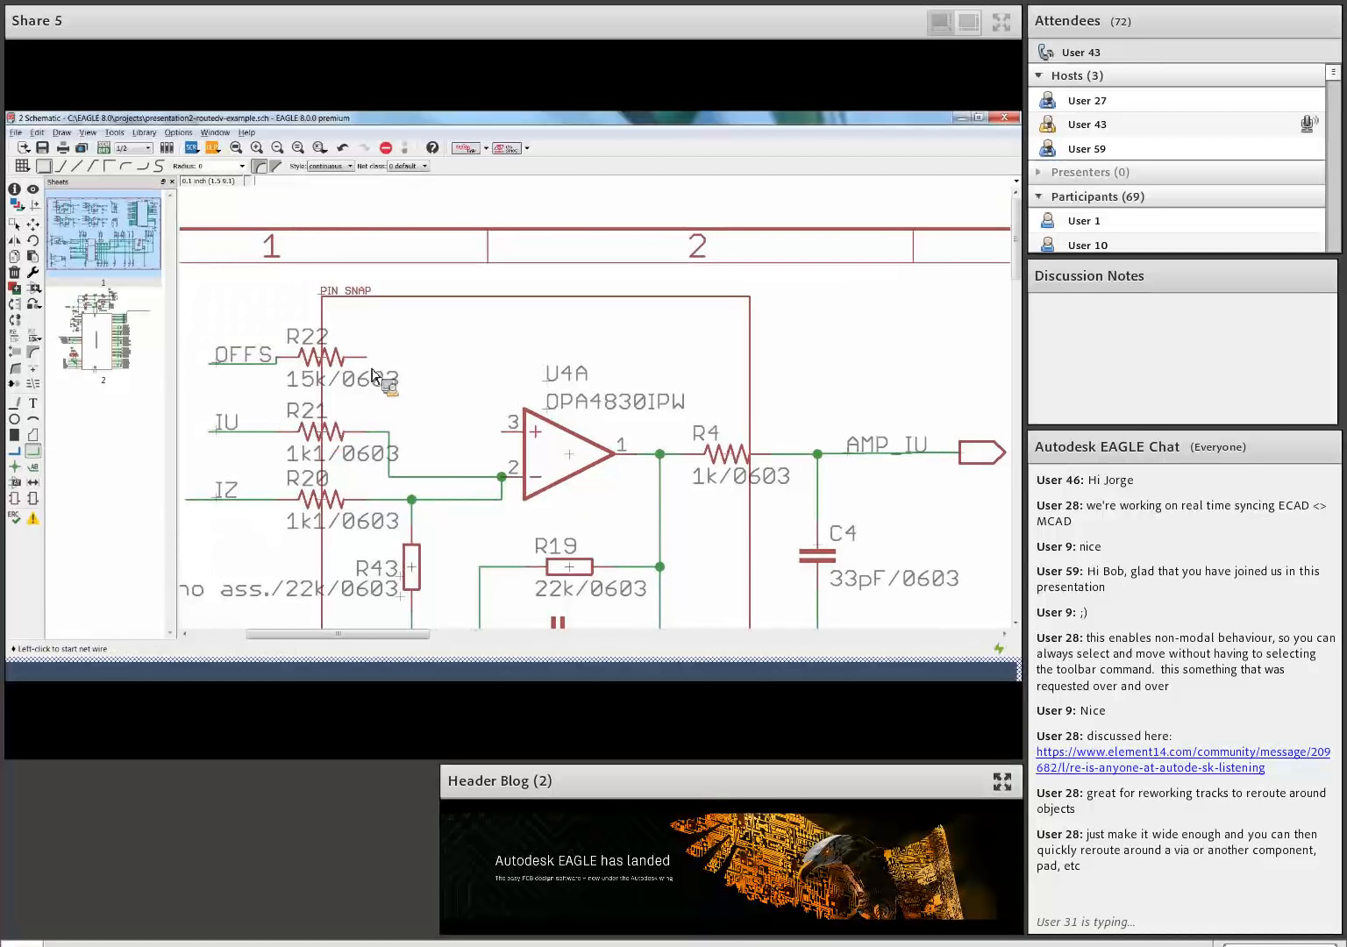
{"action": "scroll", "coordinate": [372, 369], "scroll_direction": "up", "scroll_amount": 2}
{"action": "scroll", "coordinate": [372, 369], "scroll_direction": "up", "scroll_amount": 2}
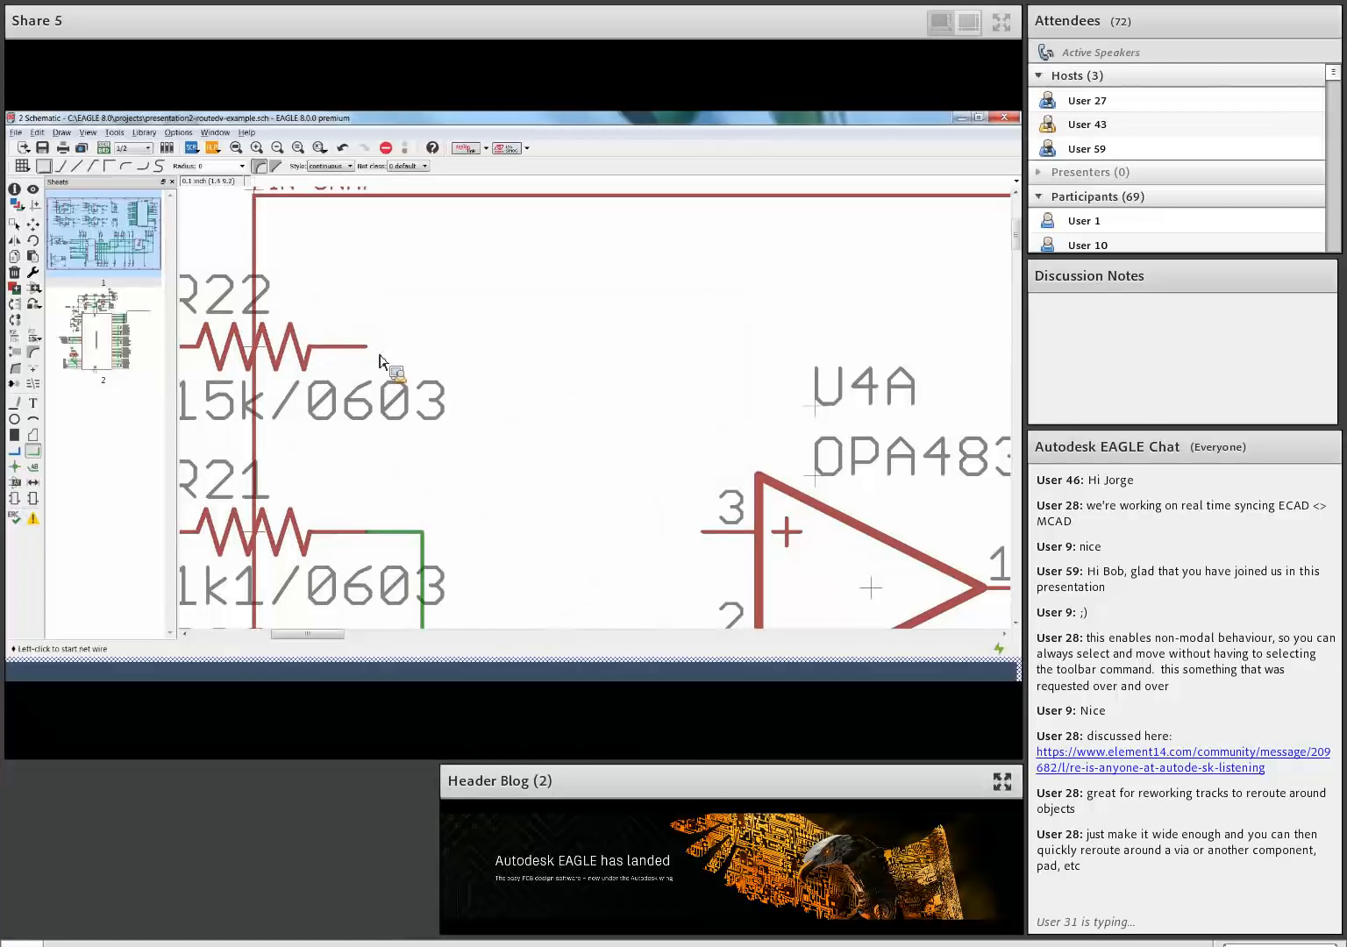
{"action": "left_click", "coordinate": [23, 166]}
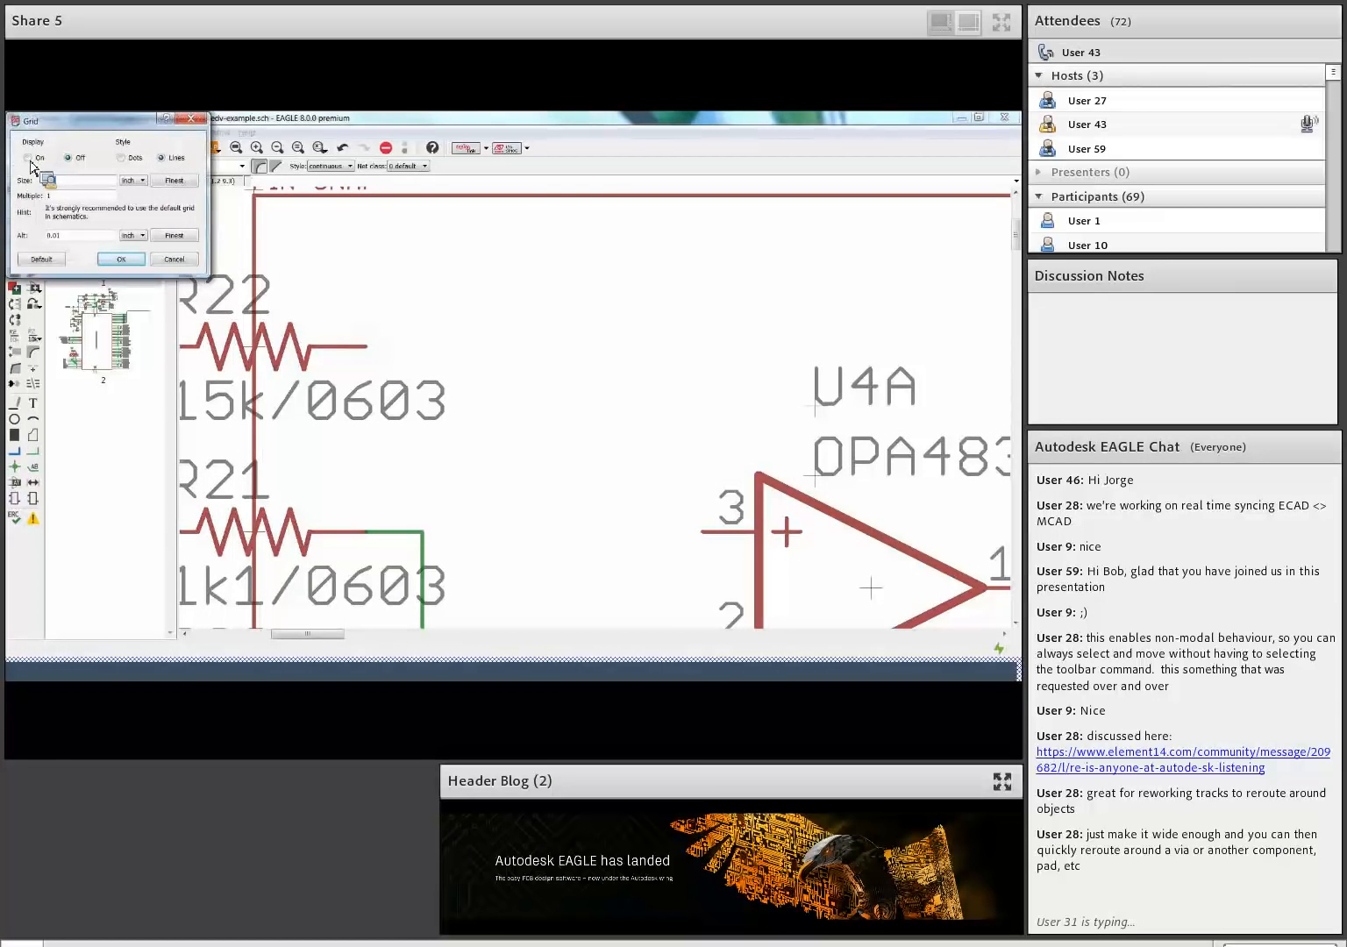
{"action": "left_click", "coordinate": [116, 259]}
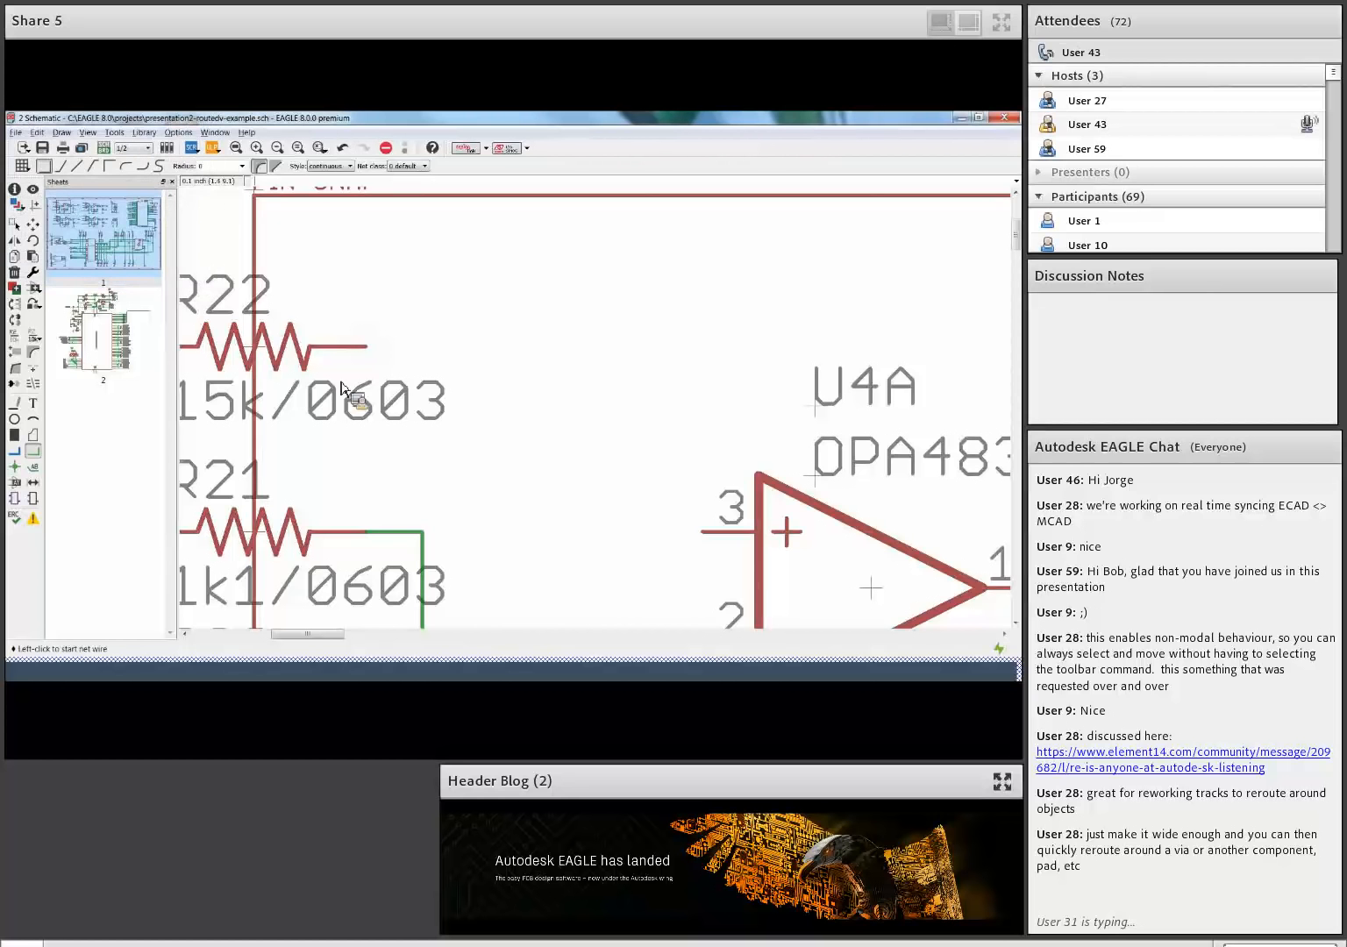
{"action": "scroll", "coordinate": [371, 360], "scroll_direction": "up", "scroll_amount": 1}
{"action": "middle_click_drag", "start_coordinate": [370, 360], "coordinate": [335, 327]}
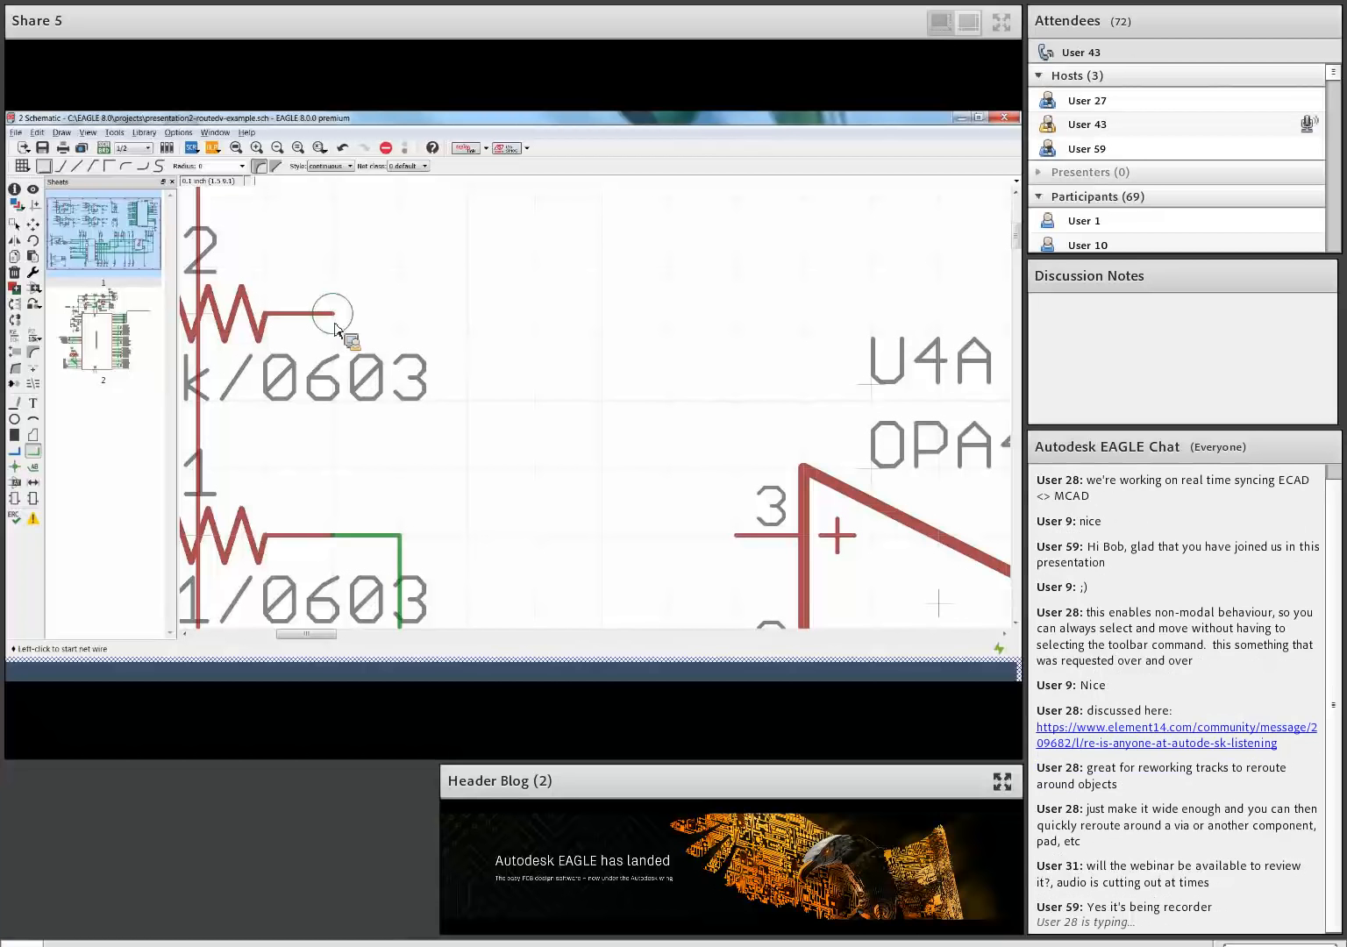
{"action": "left_click", "coordinate": [334, 323]}
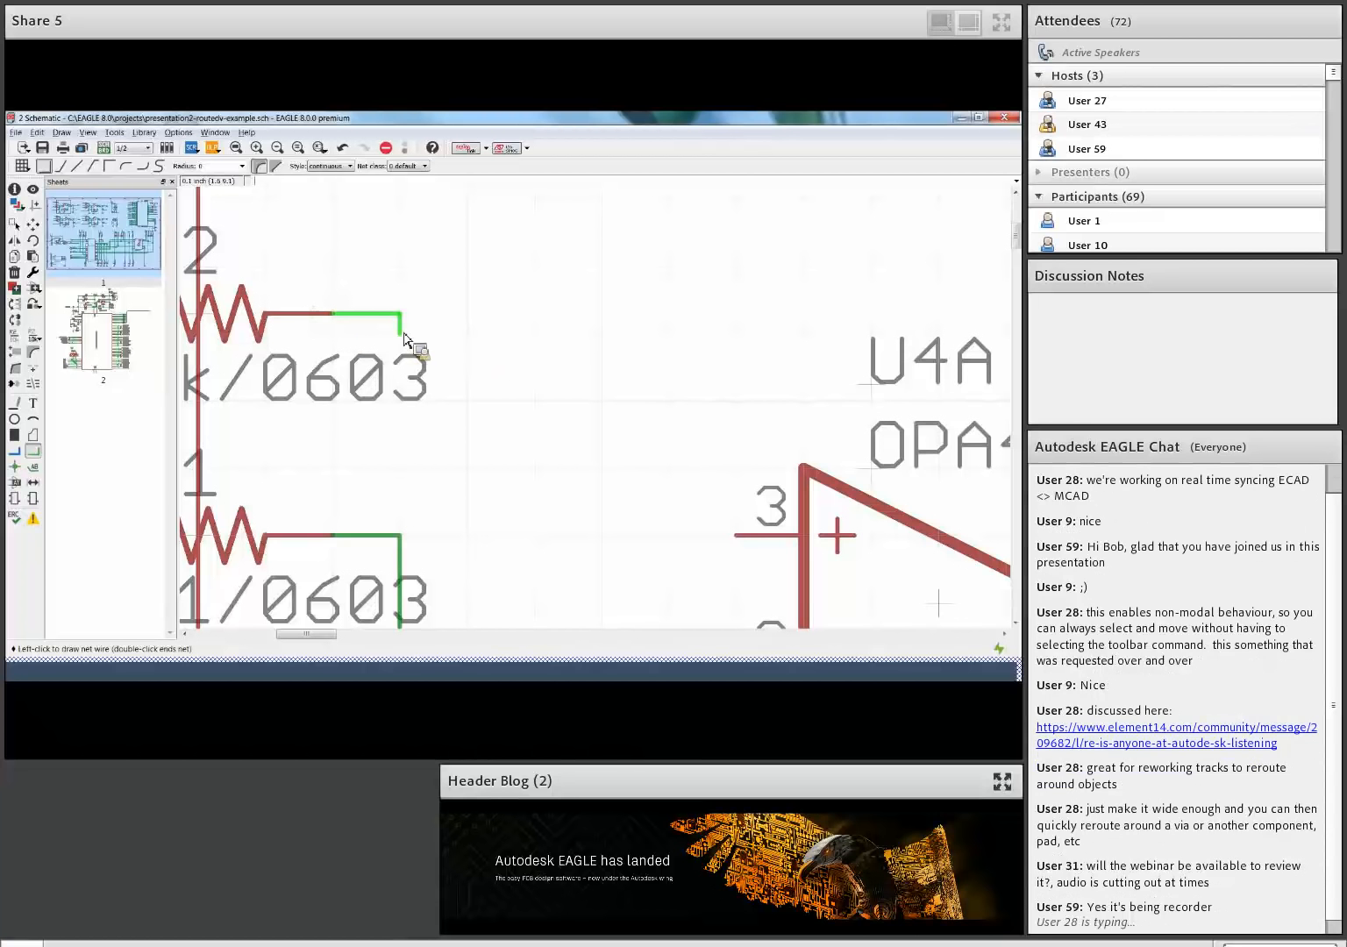
{"action": "left_click", "coordinate": [741, 543]}
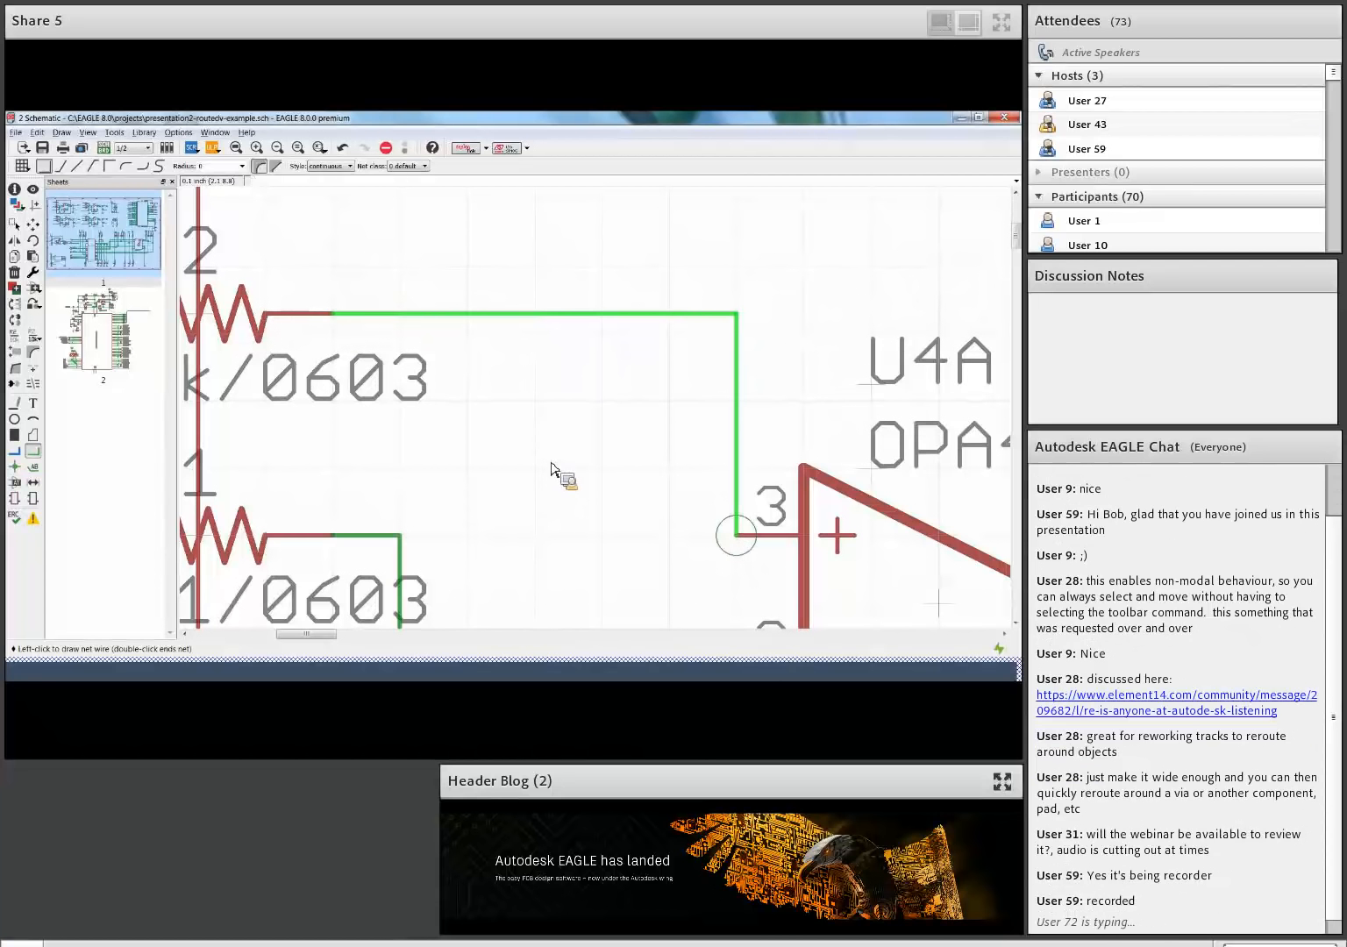
Fit the whole schematic sheet in view and turn the grid display off
{"action": "scroll", "coordinate": [550, 468], "scroll_direction": "down", "scroll_amount": 3}
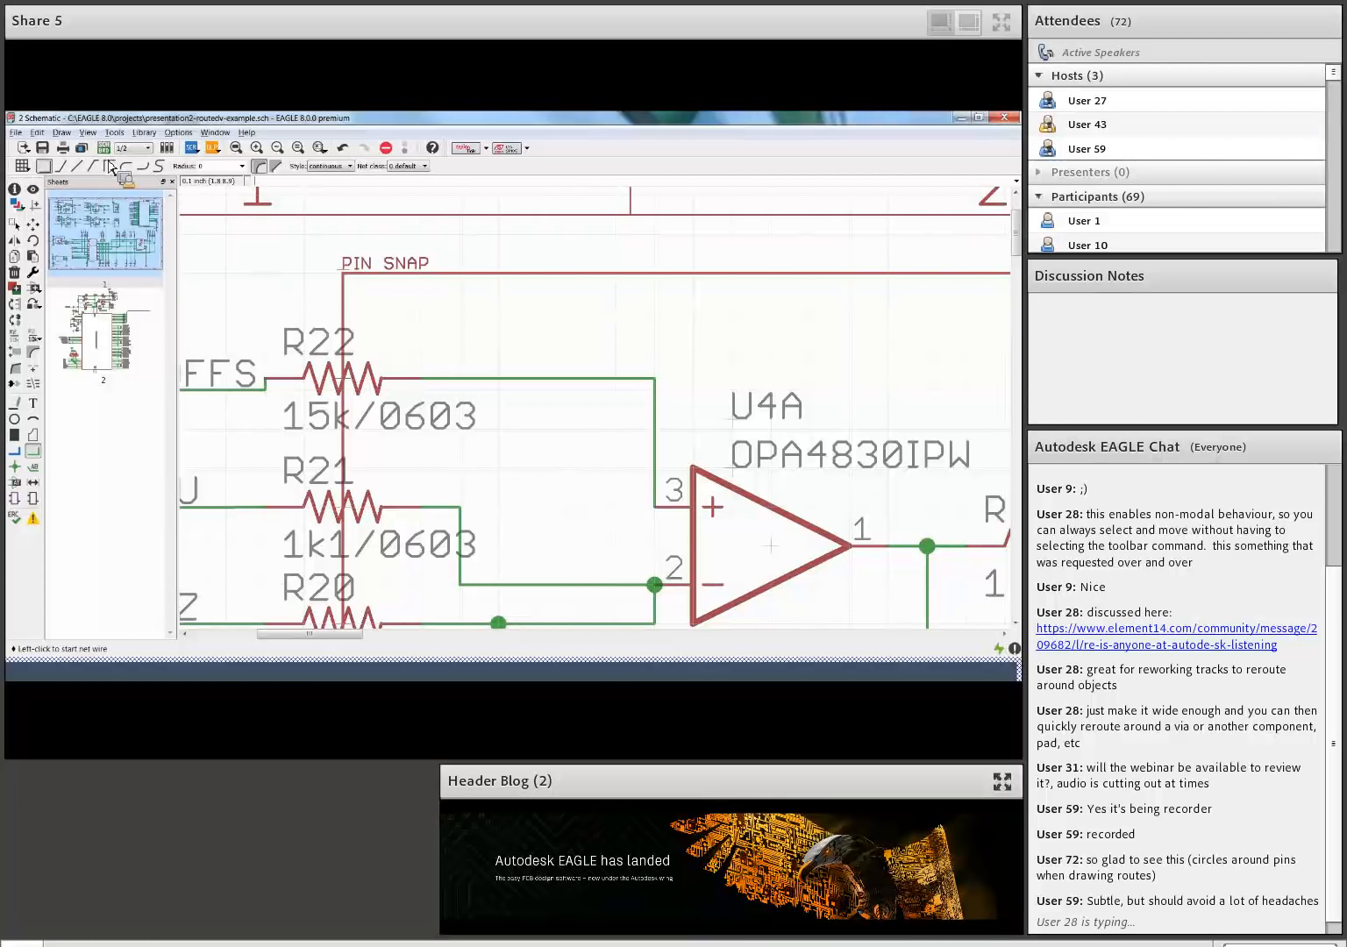
{"action": "left_click", "coordinate": [237, 148]}
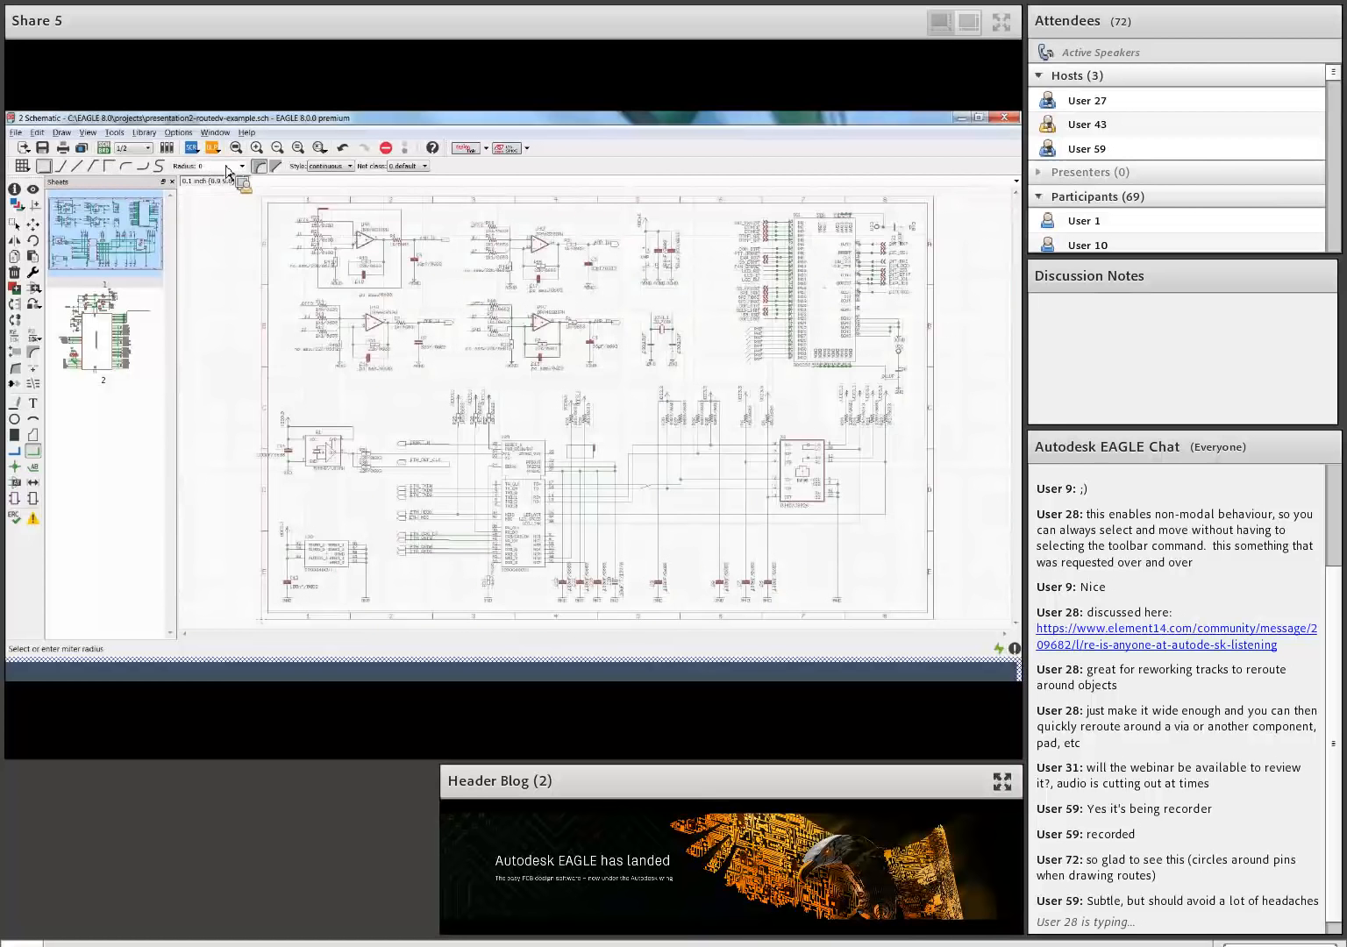
{"action": "left_click", "coordinate": [22, 165]}
{"action": "left_click", "coordinate": [121, 259]}
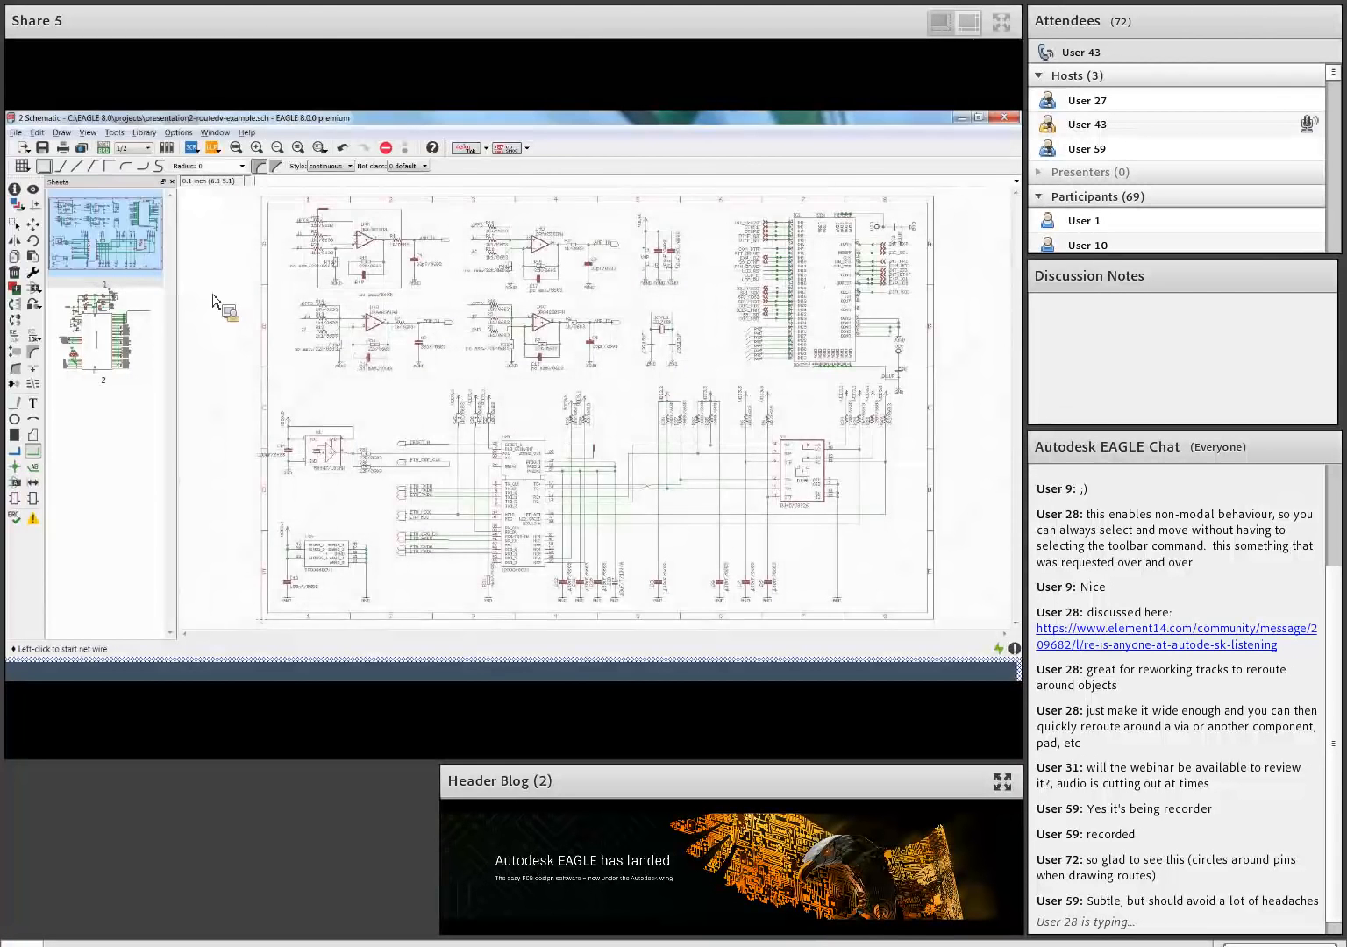
Open Save as Design Block for the whole design, examine its previews and attributes, and close it without saving
{"action": "scroll", "coordinate": [463, 395], "scroll_direction": "up", "scroll_amount": 1}
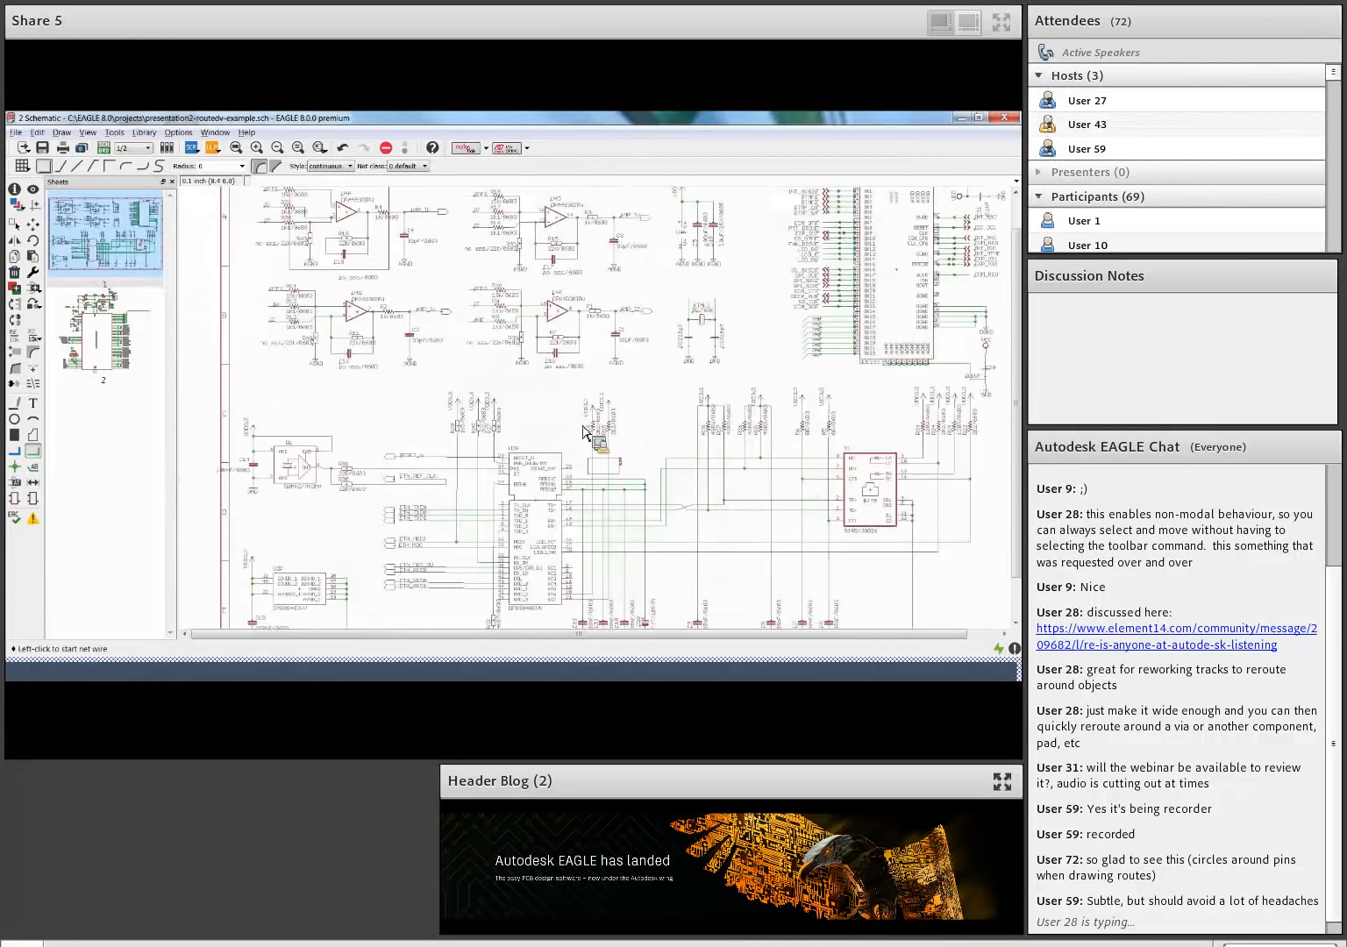
{"action": "scroll", "coordinate": [585, 430], "scroll_direction": "up", "scroll_amount": 1}
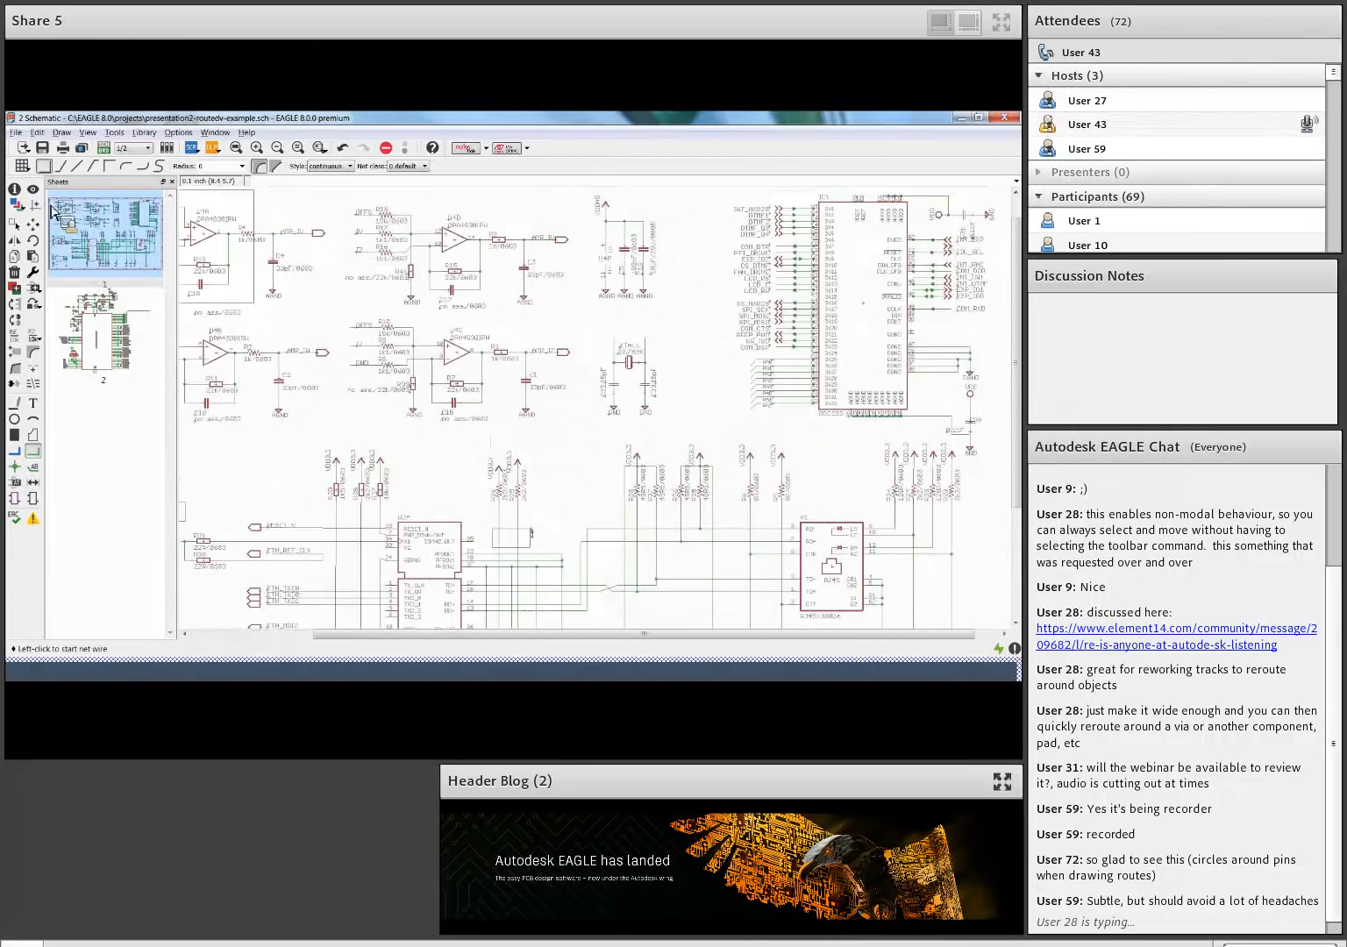
{"action": "left_click", "coordinate": [21, 135]}
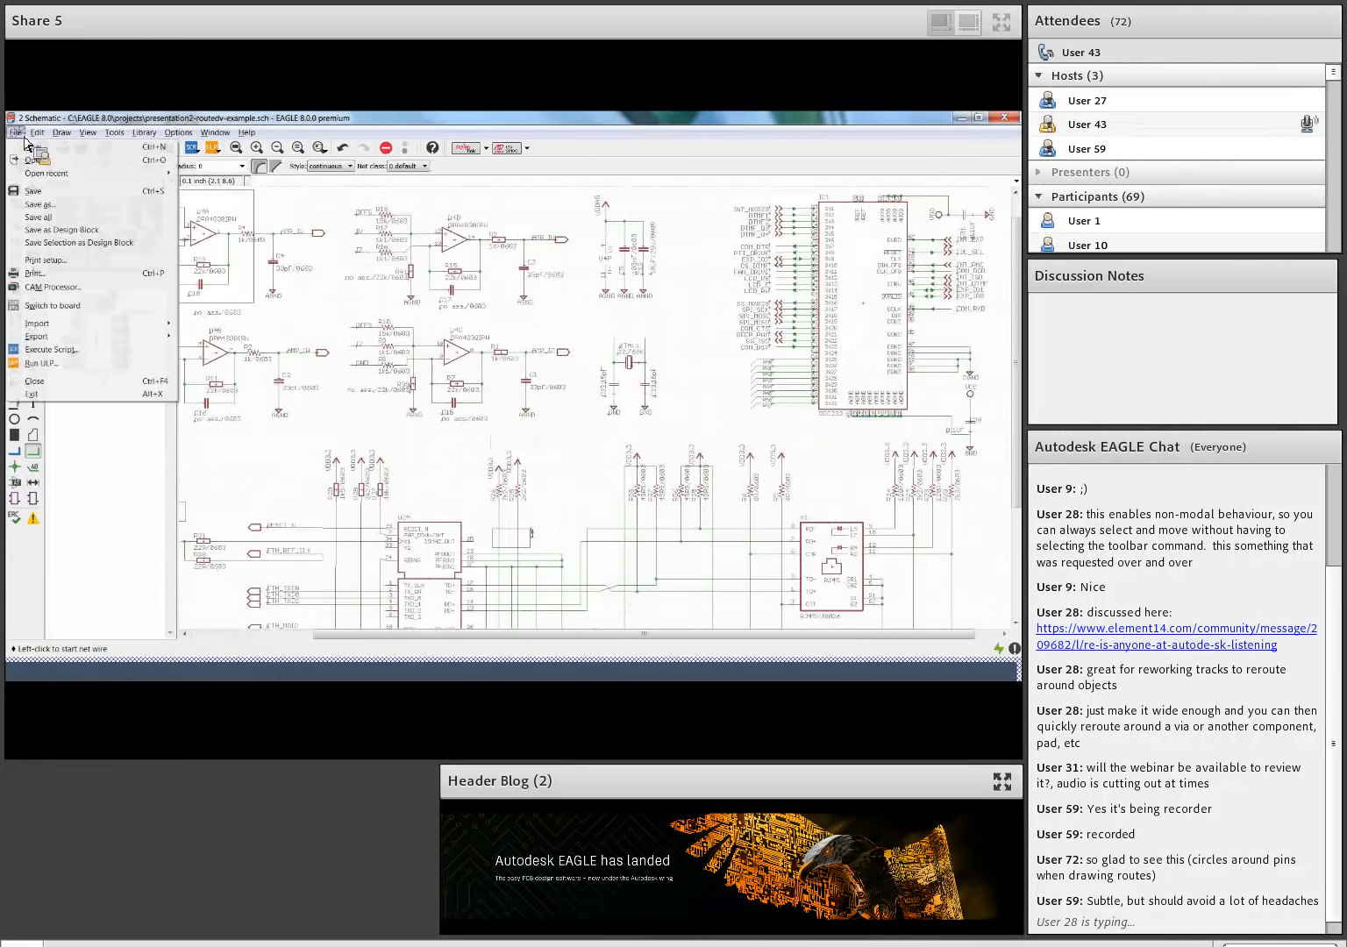
{"action": "left_click", "coordinate": [49, 232]}
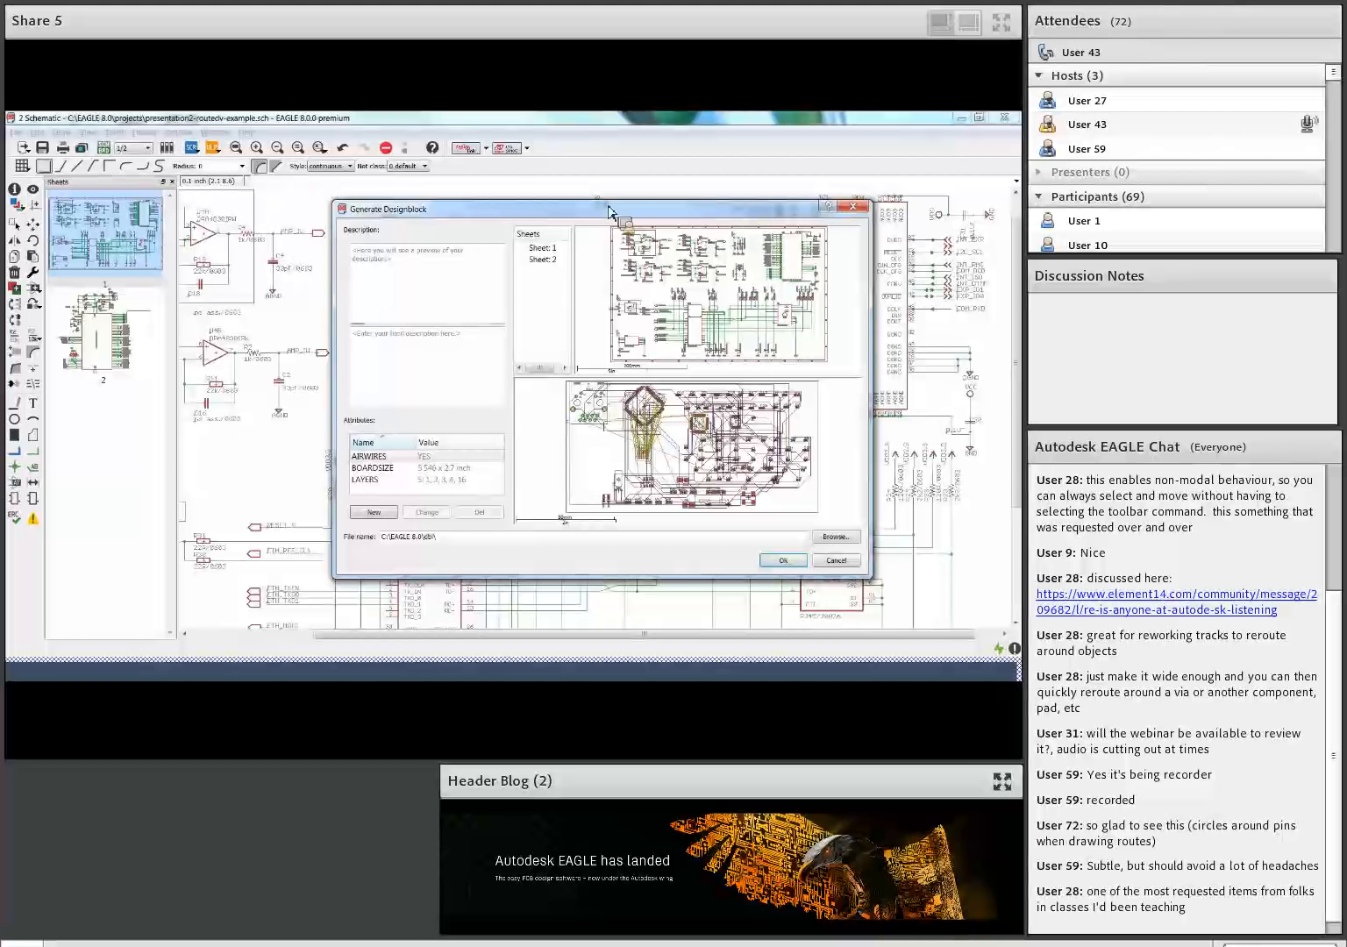
{"action": "left_click", "coordinate": [861, 211]}
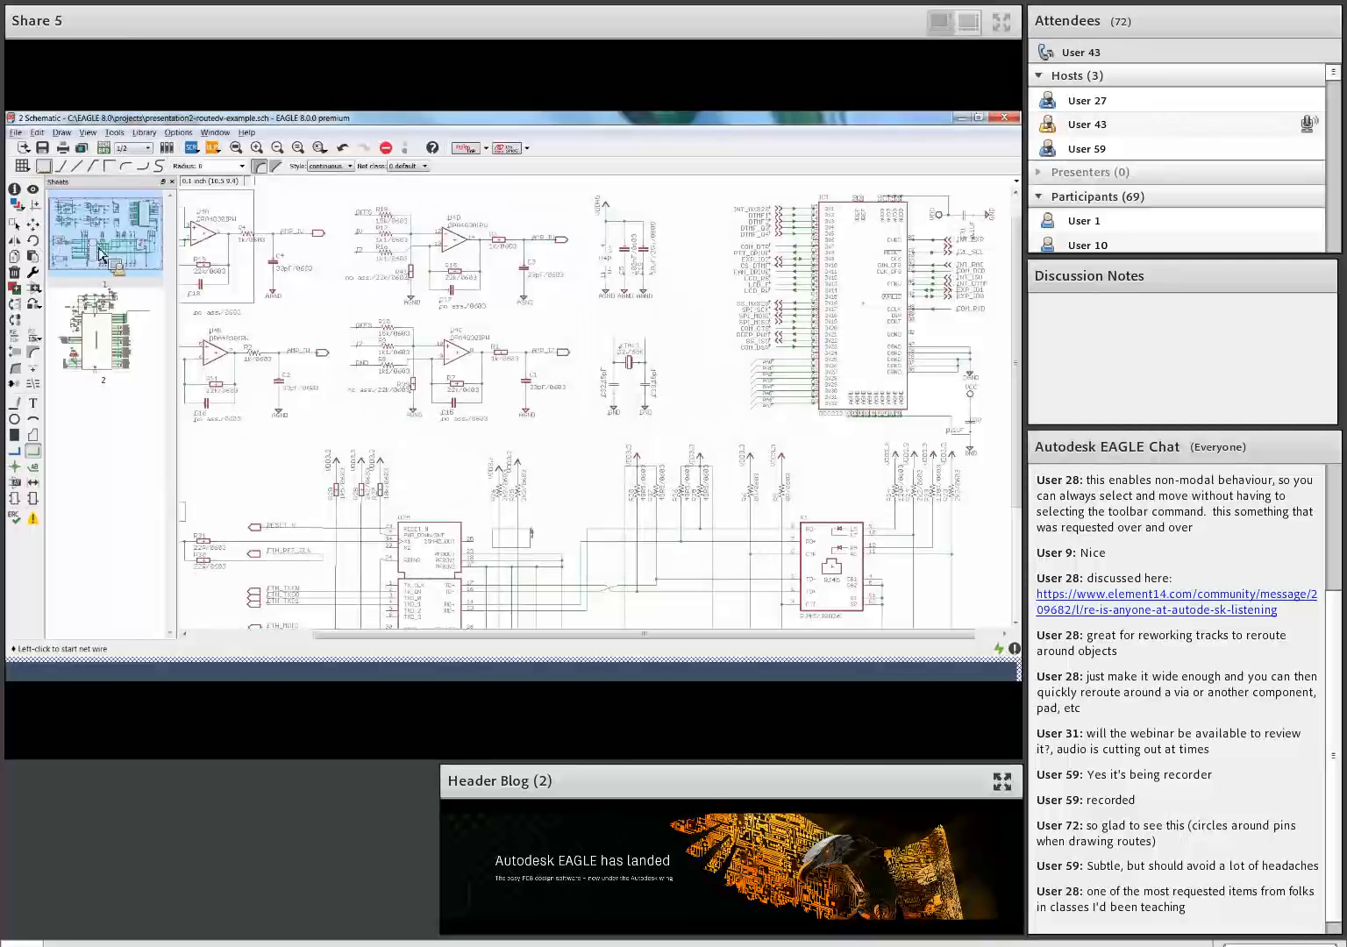
Start Save Selection as Design Block and group the crystal circuit with its two capacitors on the schematic
{"action": "key", "text": "alt+f"}
{"action": "key", "text": "Escape"}
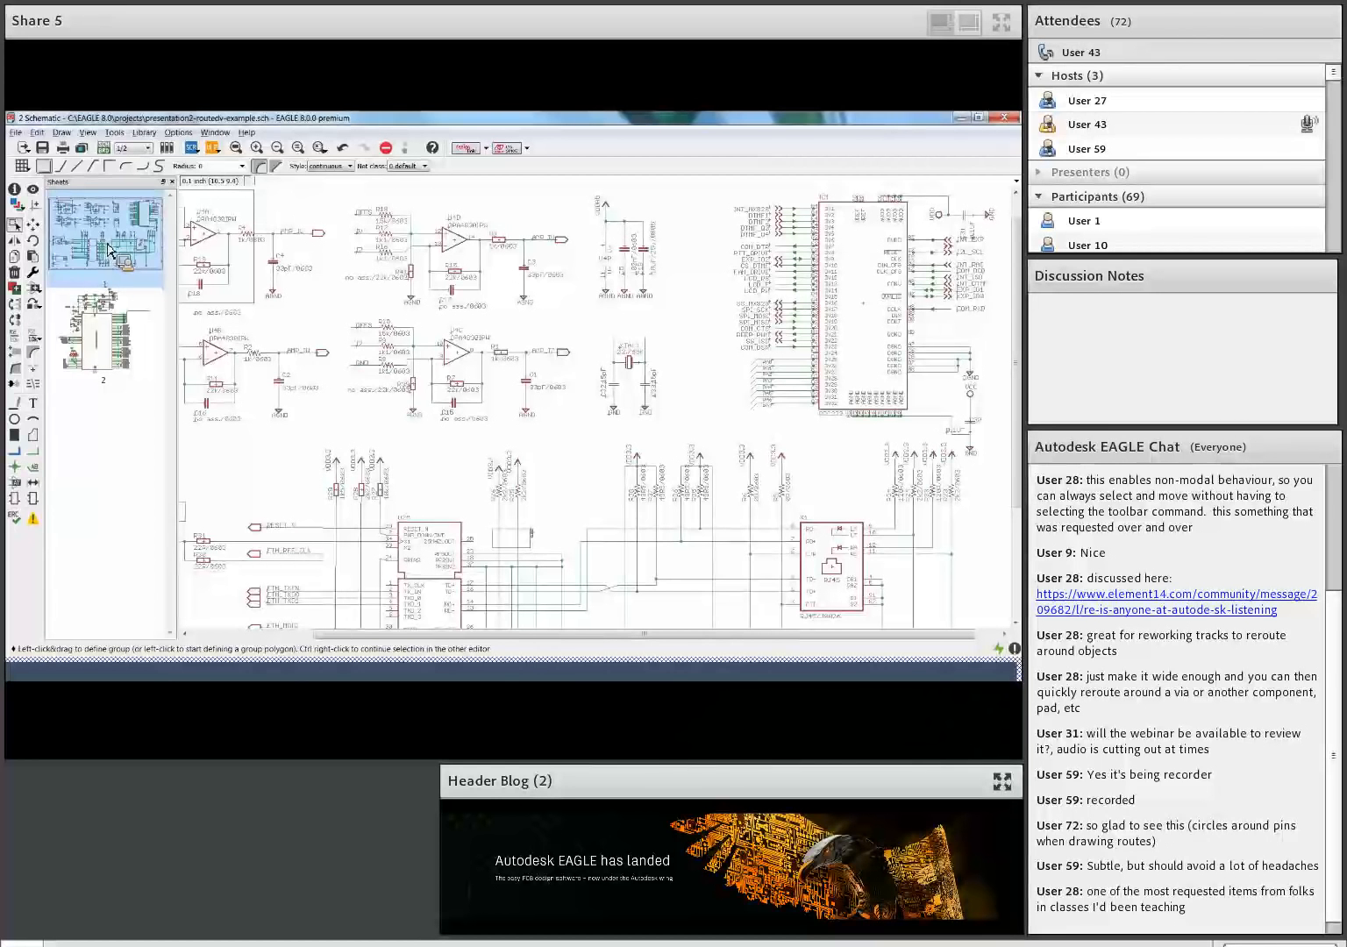
{"action": "left_click", "coordinate": [16, 133]}
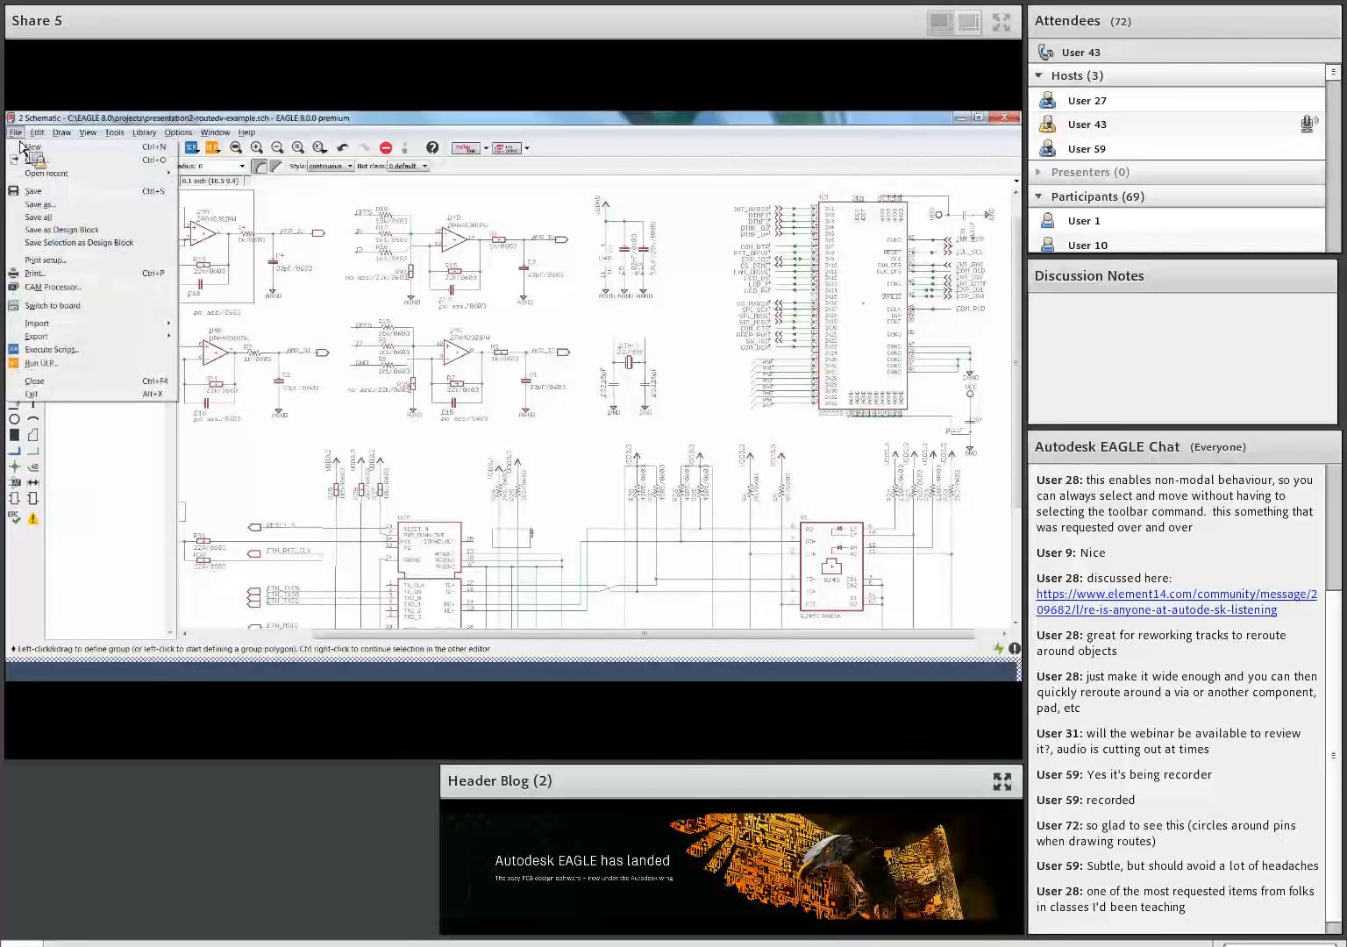
{"action": "left_click", "coordinate": [66, 252]}
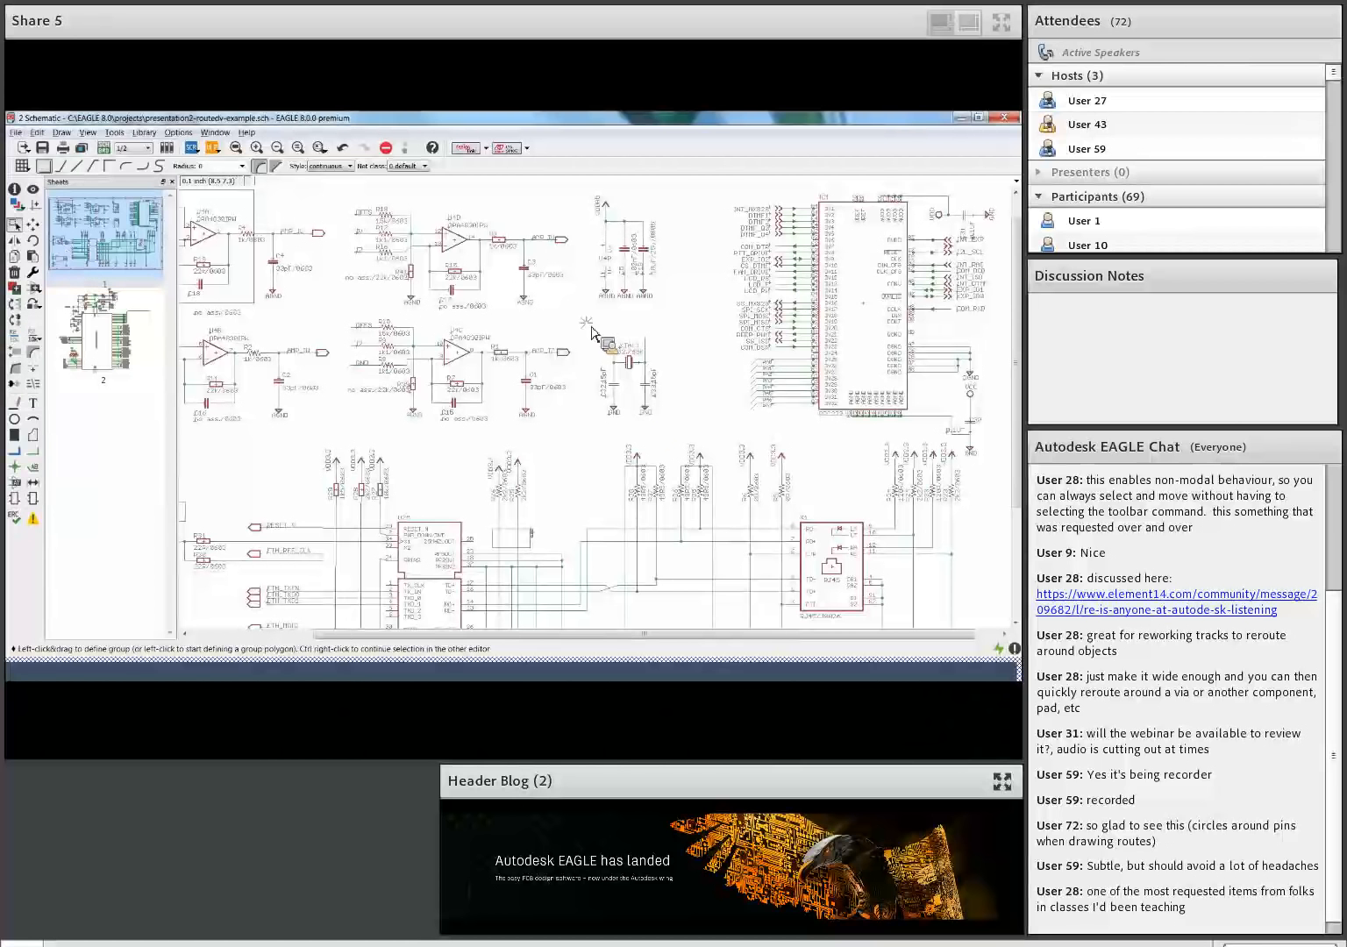
{"action": "left_click_drag", "start_coordinate": [593, 333], "coordinate": [629, 427]}
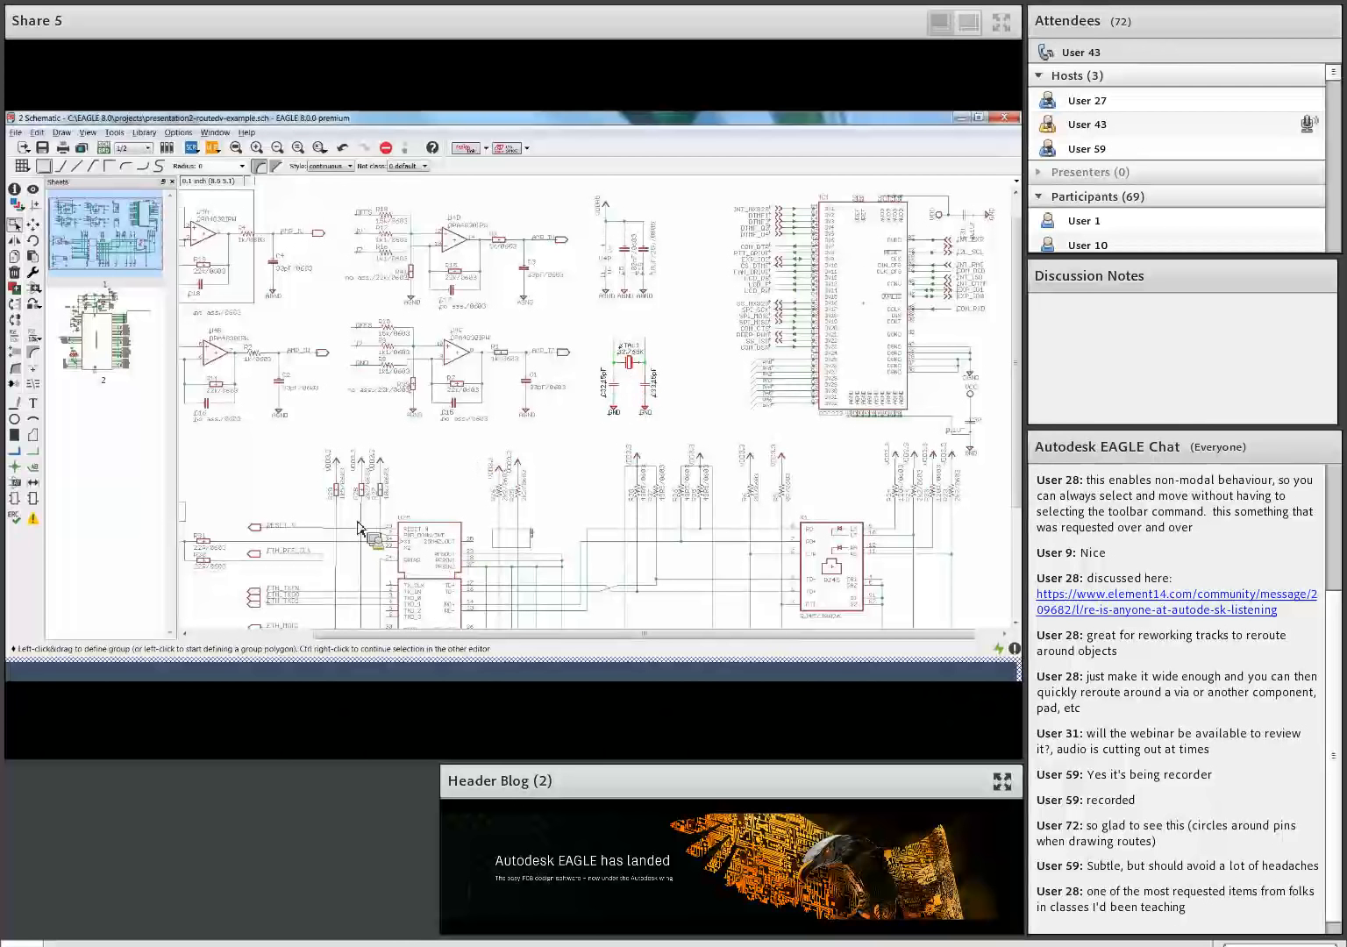
Continue the design block selection in the board editor and complete it with capacitors C32 and C33 grouped
{"action": "right_click", "coordinate": [337, 571], "text": "ctrl"}
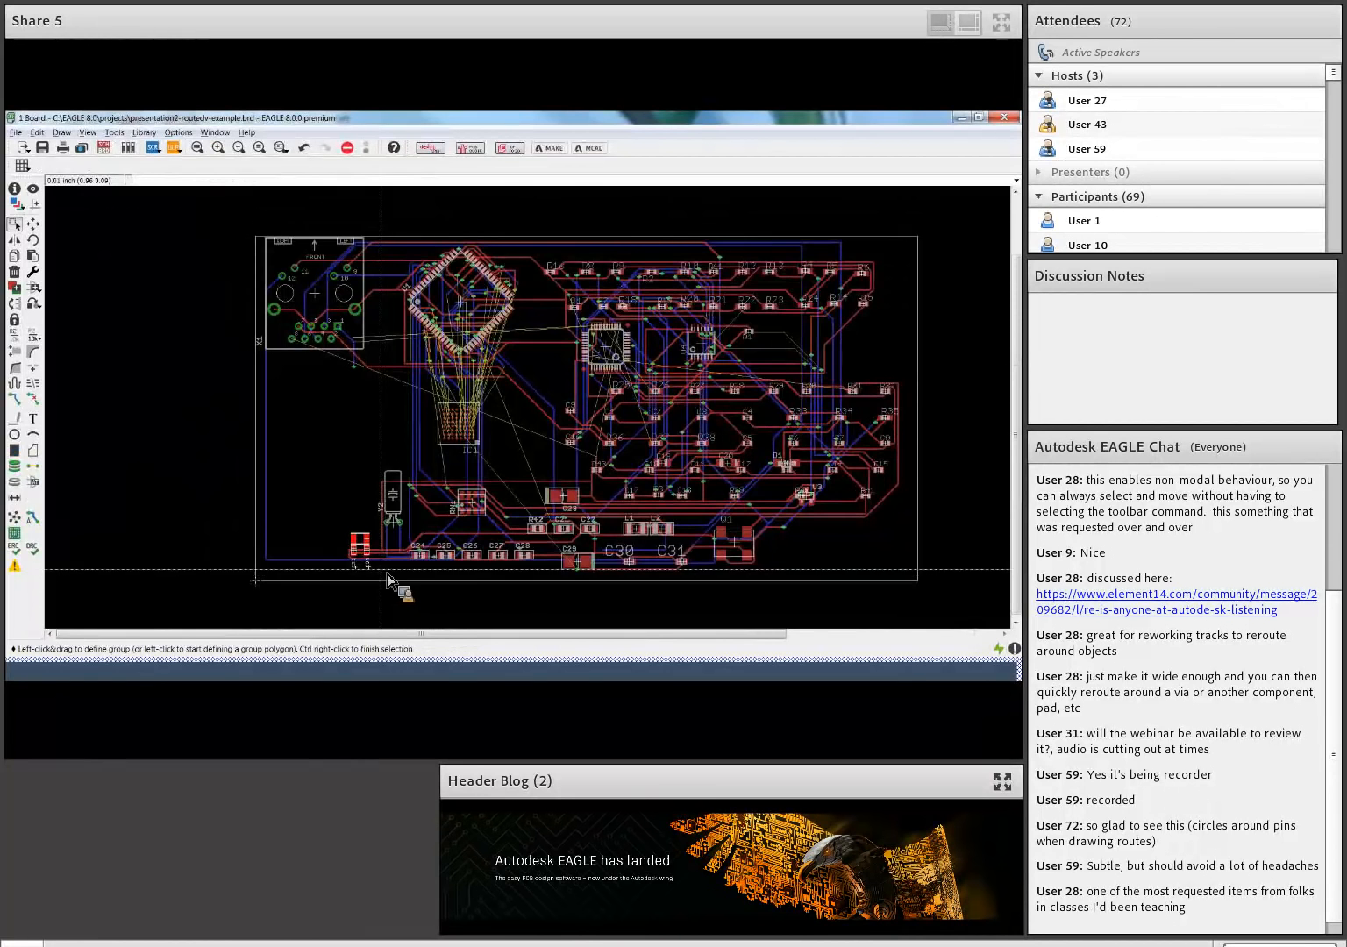
{"action": "scroll", "coordinate": [367, 555], "scroll_direction": "up", "scroll_amount": 2}
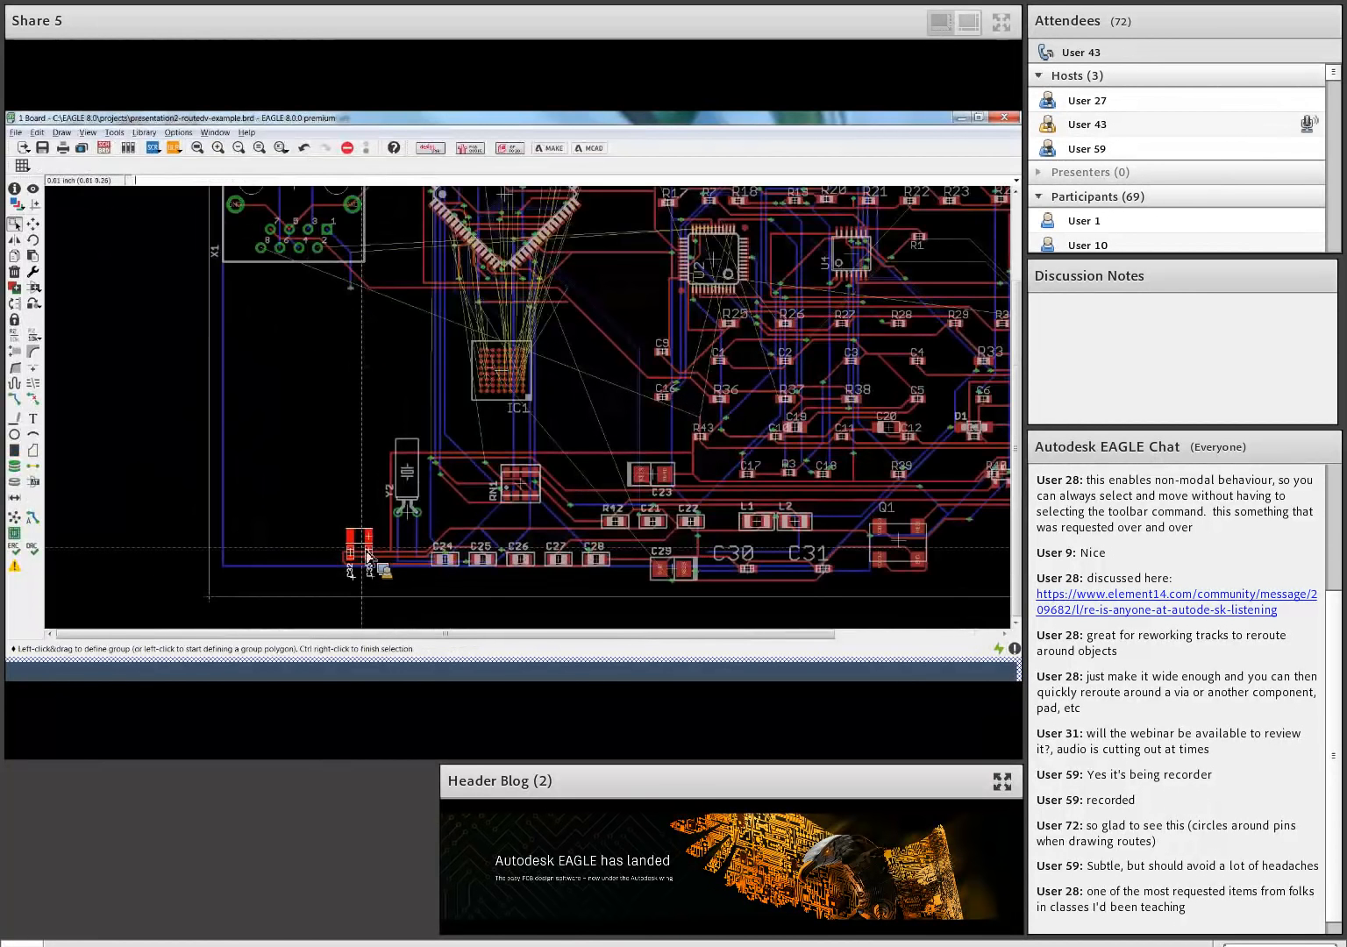
{"action": "scroll", "coordinate": [367, 556], "scroll_direction": "up", "scroll_amount": 2}
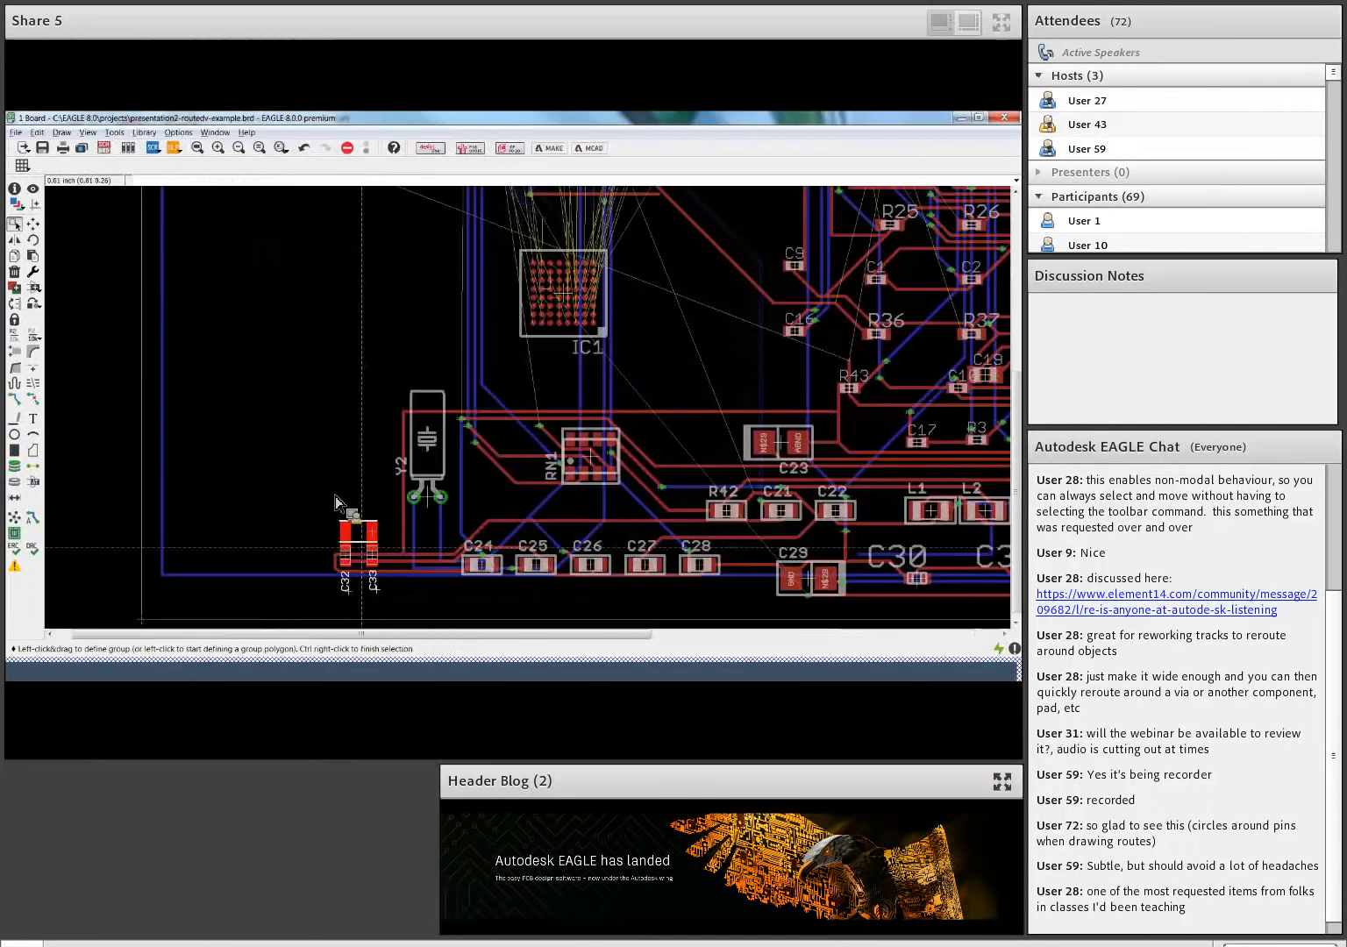
{"action": "scroll", "coordinate": [337, 507], "scroll_direction": "up", "scroll_amount": 3}
{"action": "middle_click_drag", "start_coordinate": [361, 562], "coordinate": [333, 502]}
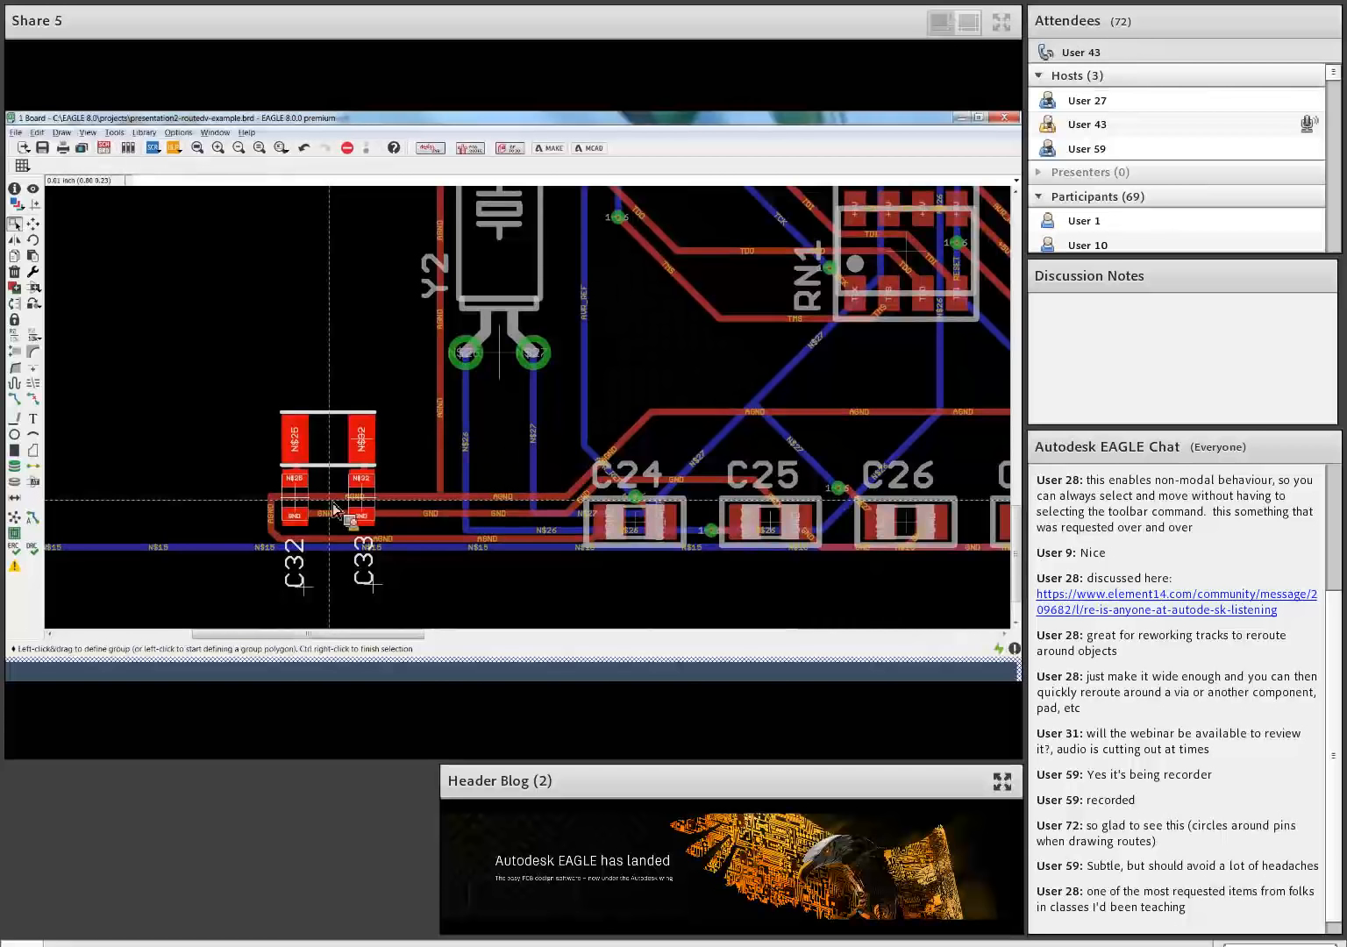
{"action": "scroll", "coordinate": [335, 508], "scroll_direction": "up", "scroll_amount": 2}
{"action": "middle_click_drag", "start_coordinate": [342, 473], "coordinate": [388, 417]}
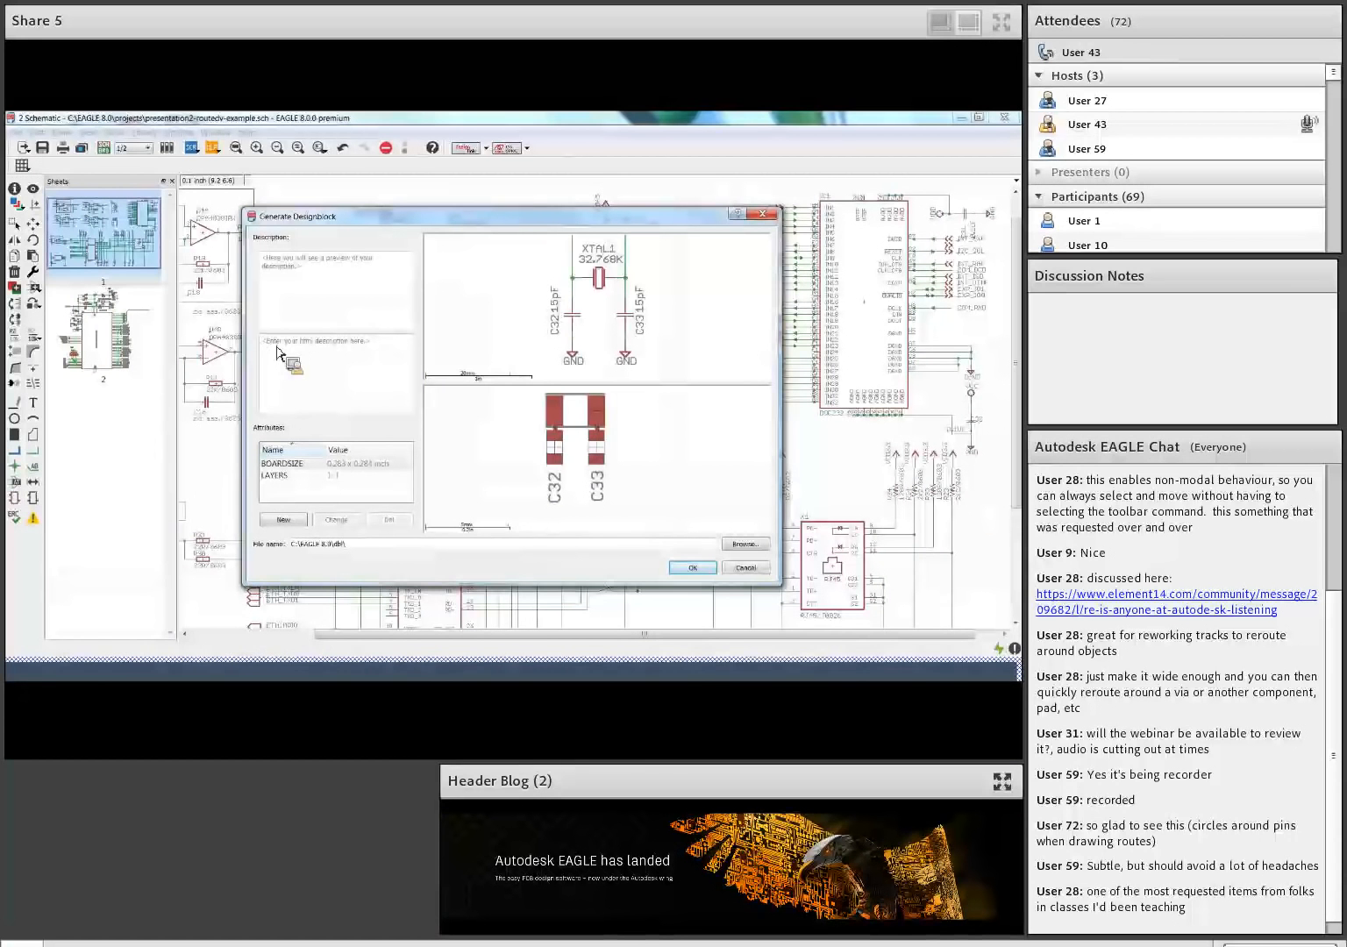
Enter "<b>webinar,/b>" as the design block description and name its file webinar in the dbl folder
{"action": "type", "text": "<b>webinar,/"}
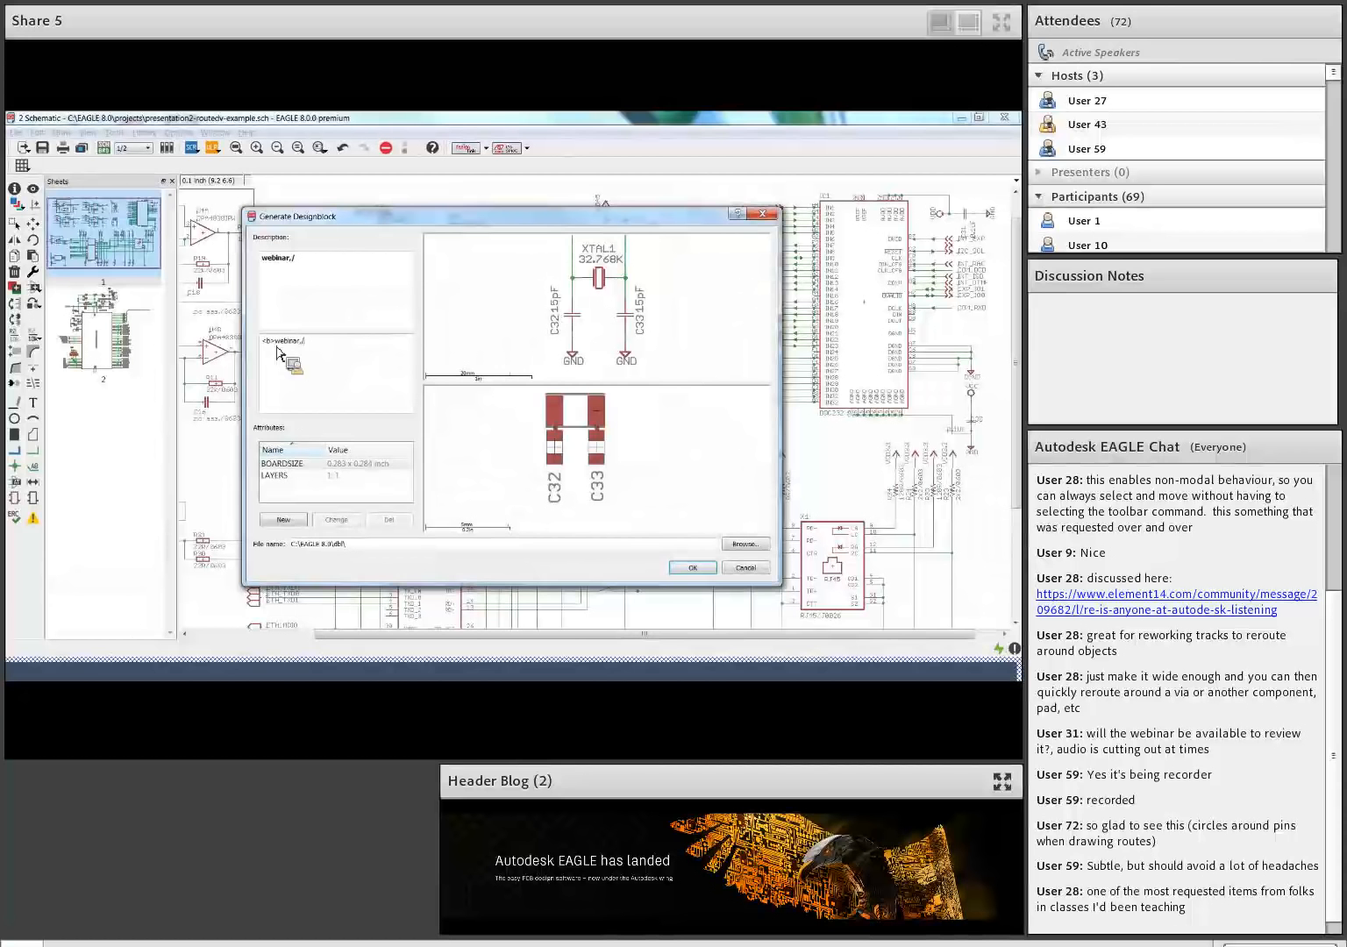
{"action": "type", "text": "</b>"}
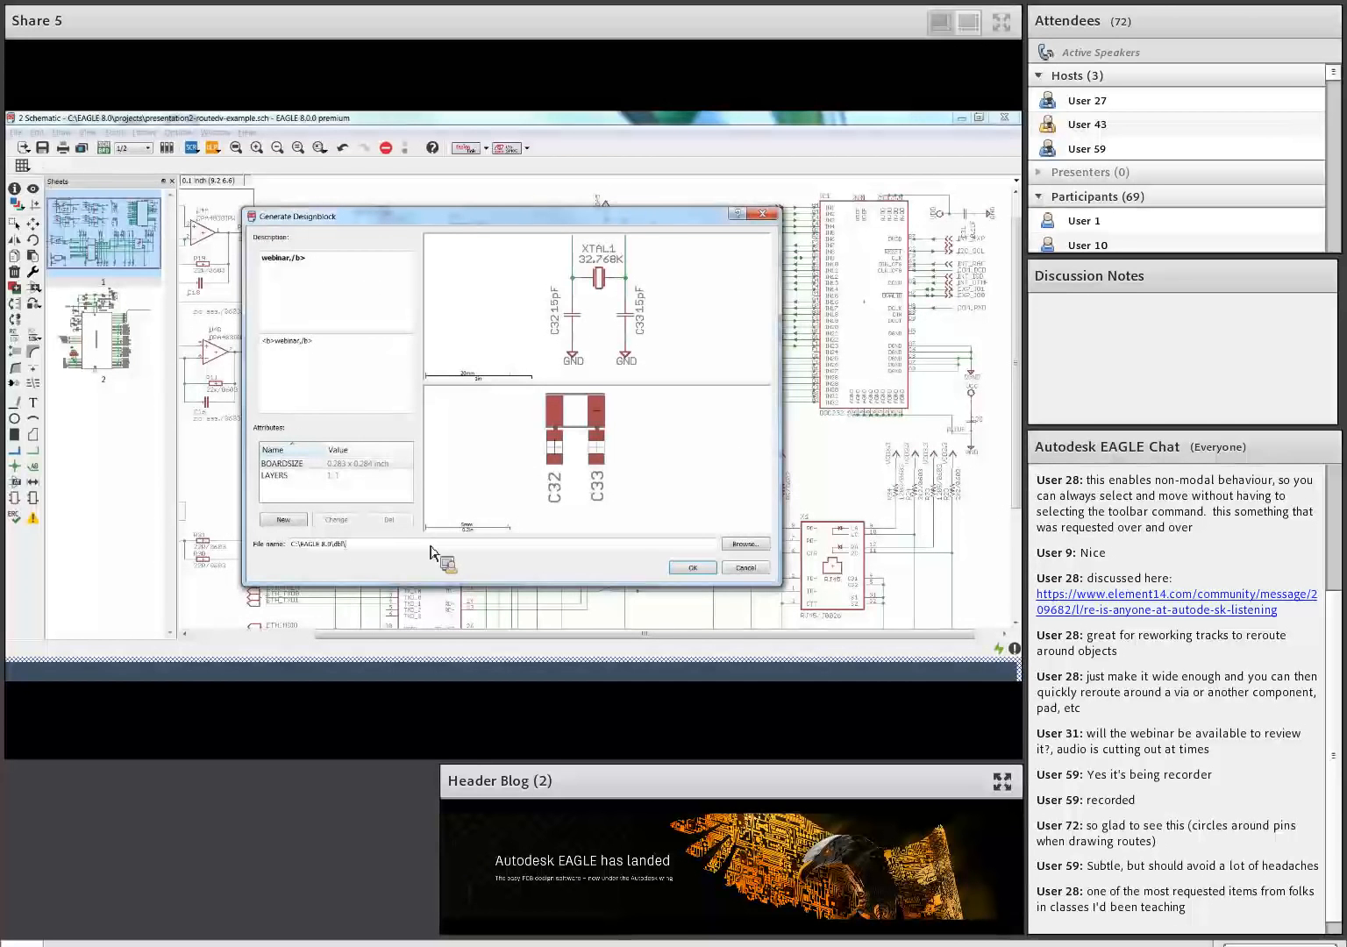
{"action": "type", "text": "ebinar"}
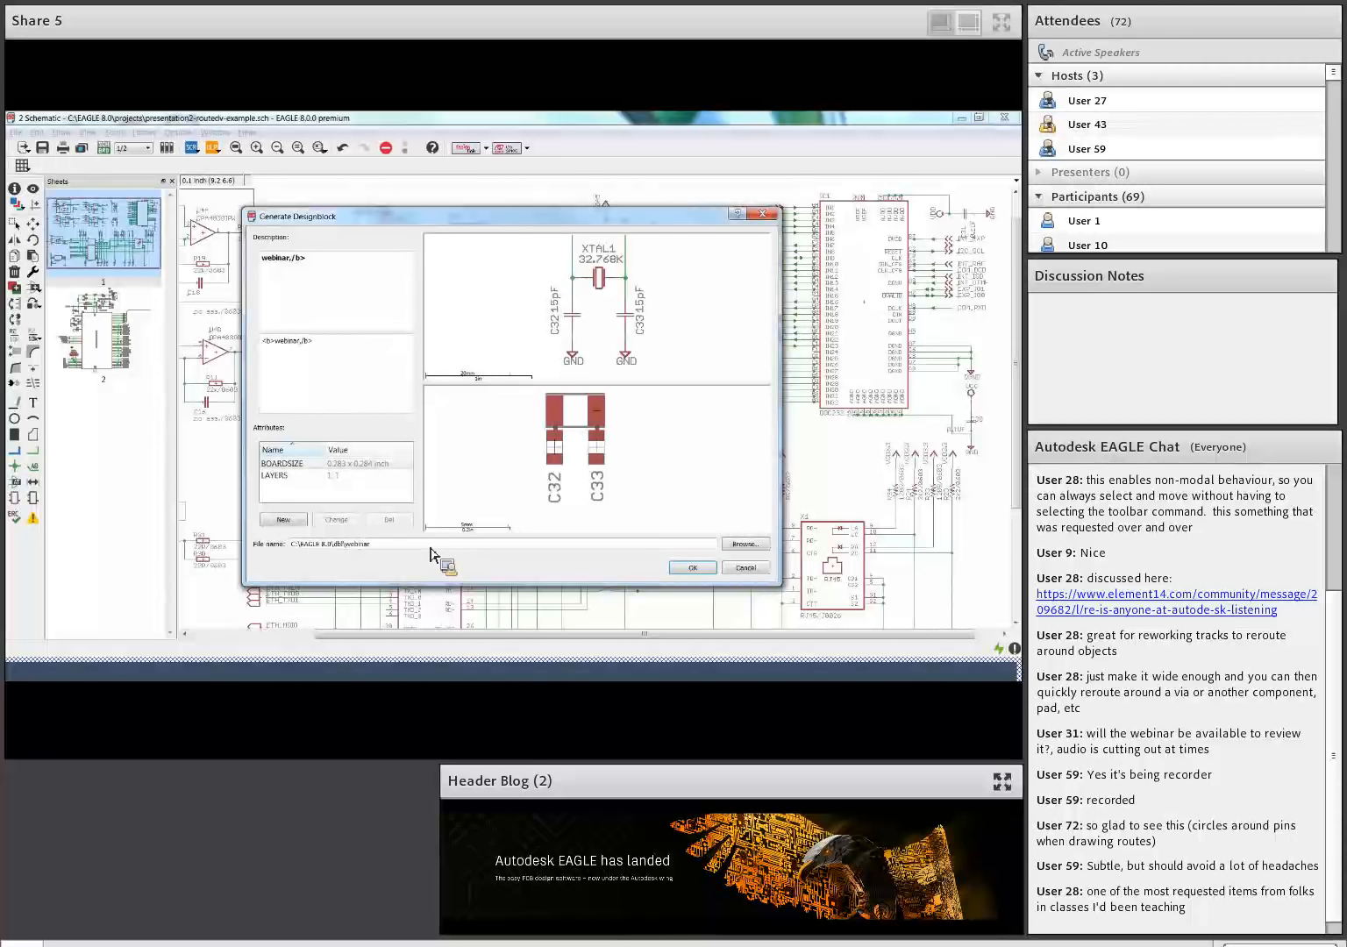
Add a WEBINAR attribute with the value test to the design block and save it
{"action": "left_click", "coordinate": [285, 521]}
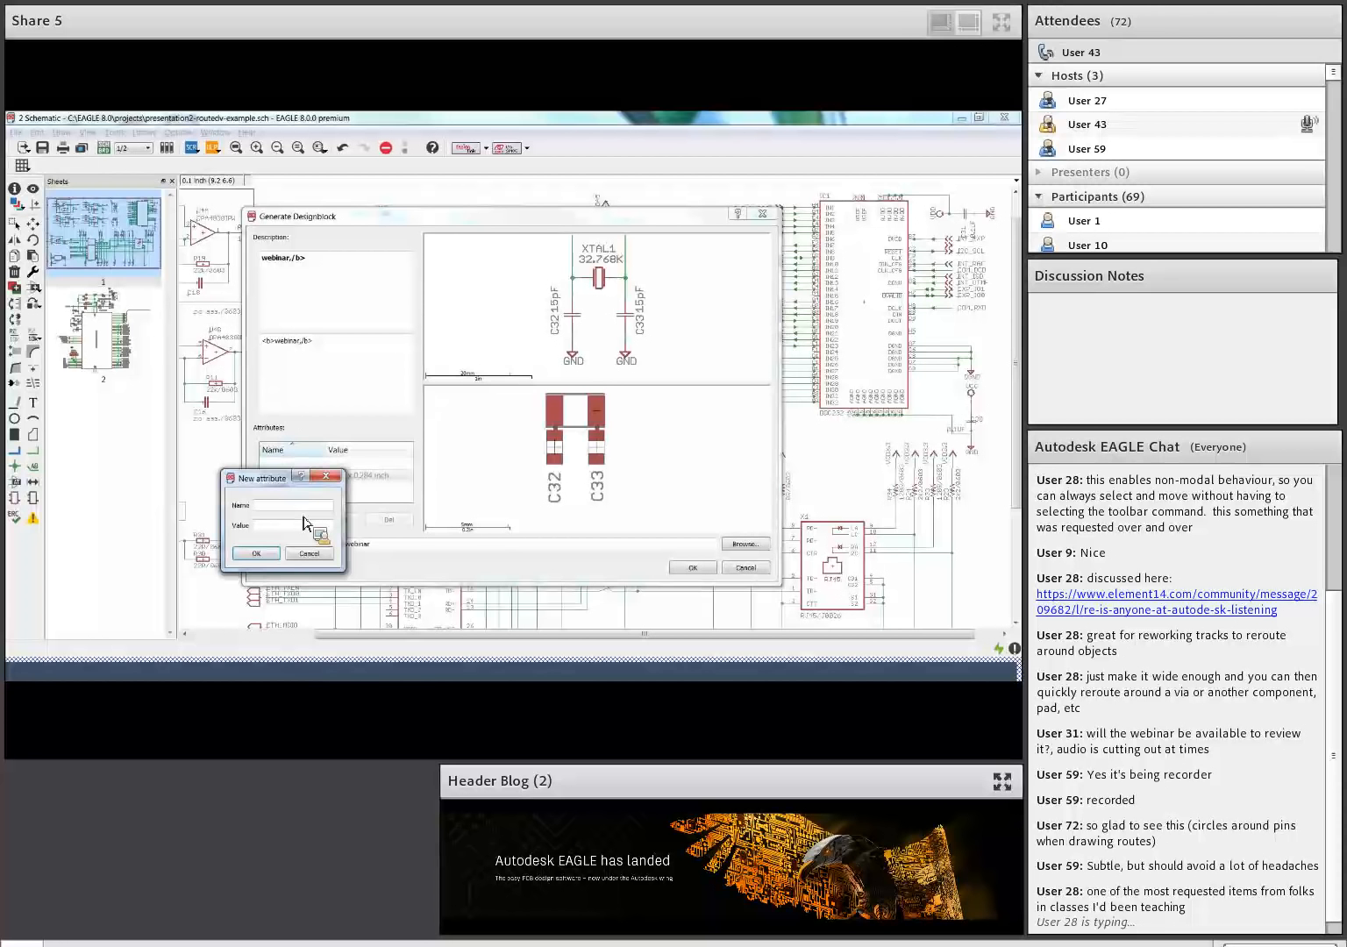
{"action": "type", "text": "WEBINAR"}
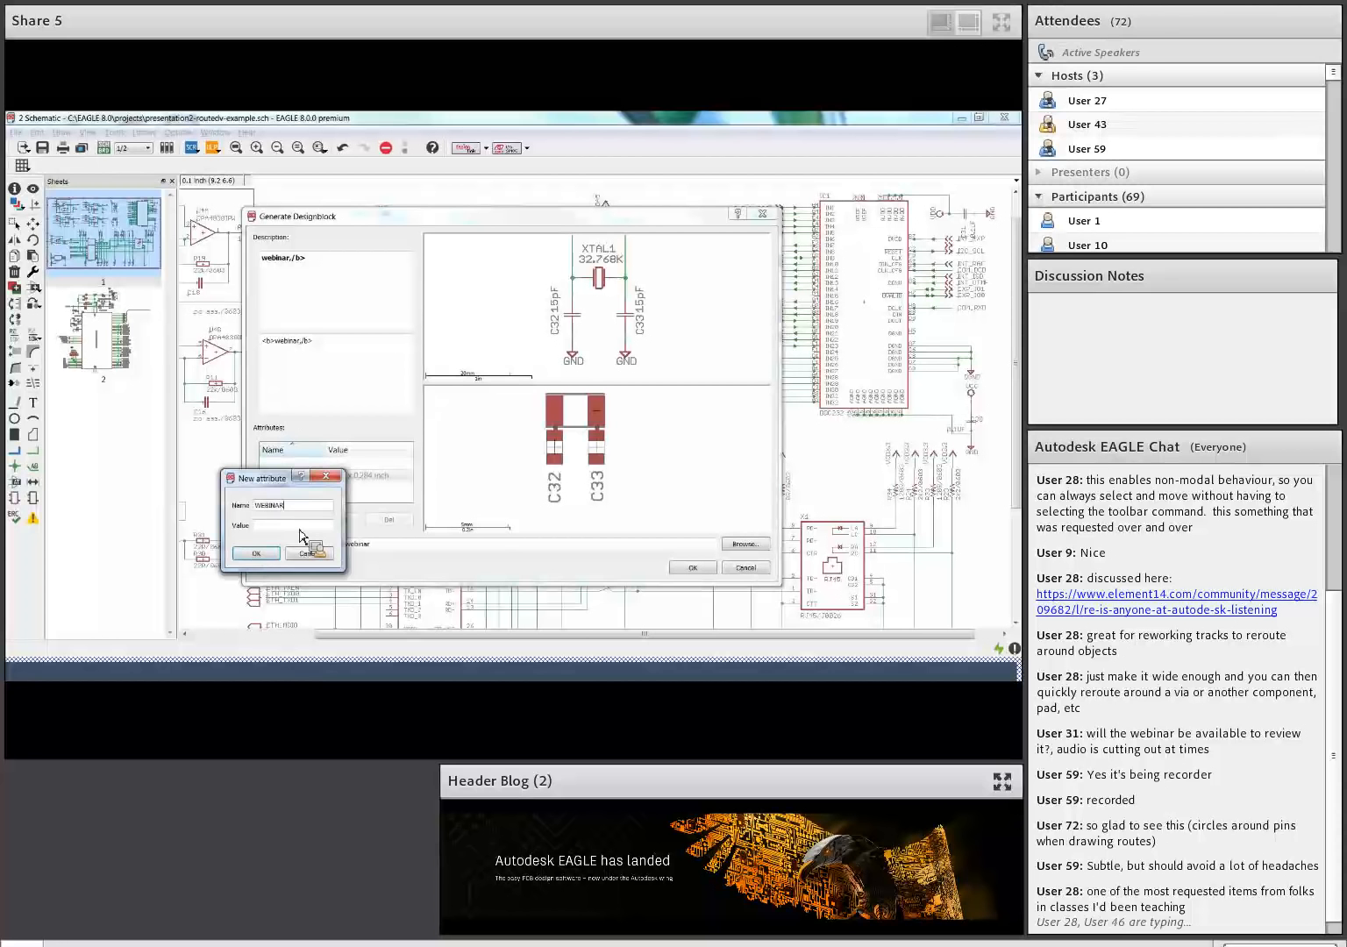
{"action": "key", "text": "Tab"}
{"action": "type", "text": "test"}
{"action": "key", "text": "Return"}
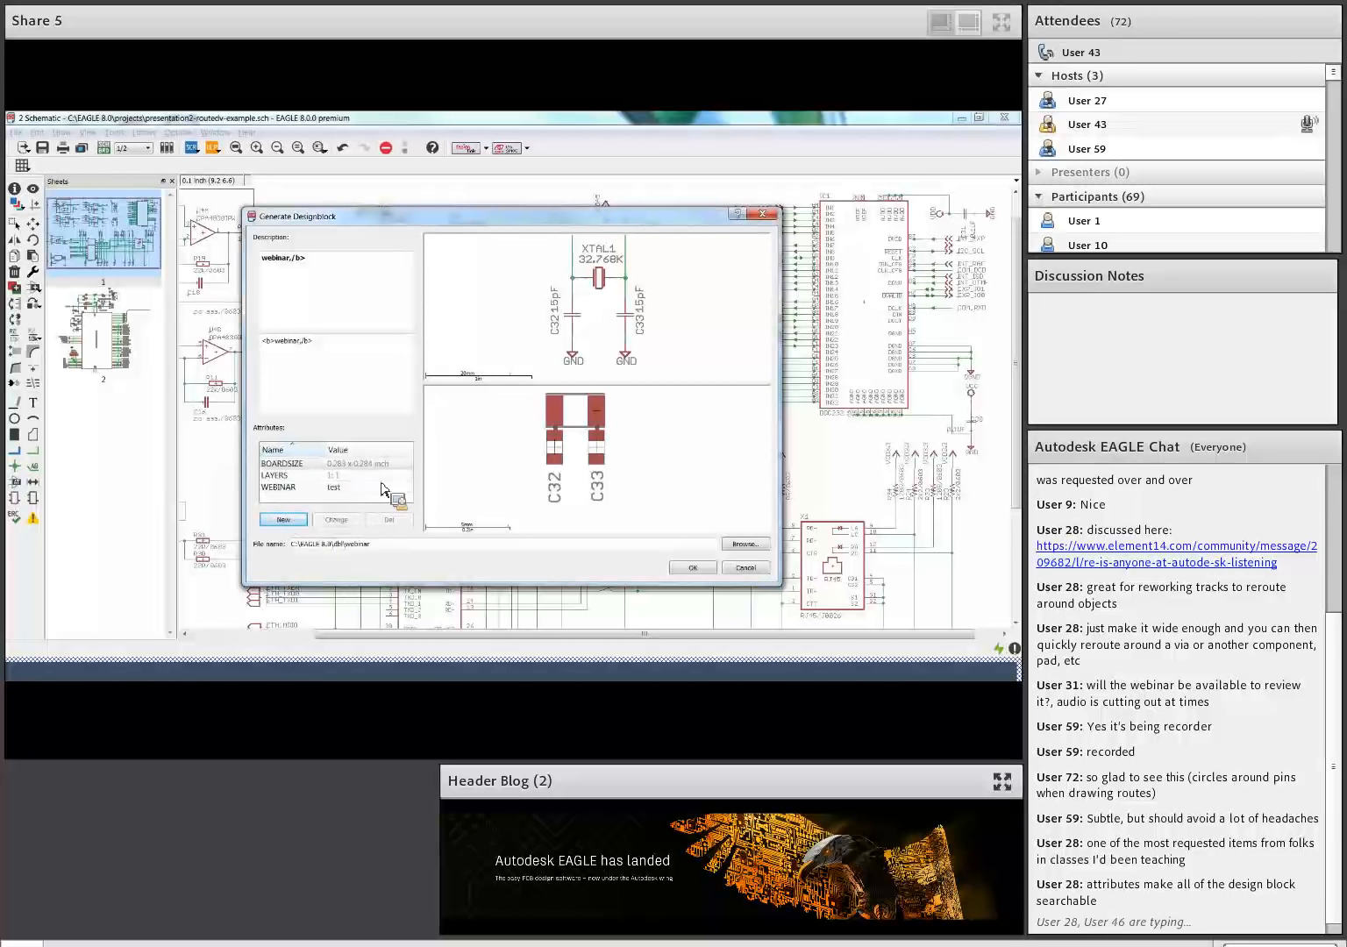
{"action": "left_click", "coordinate": [690, 568]}
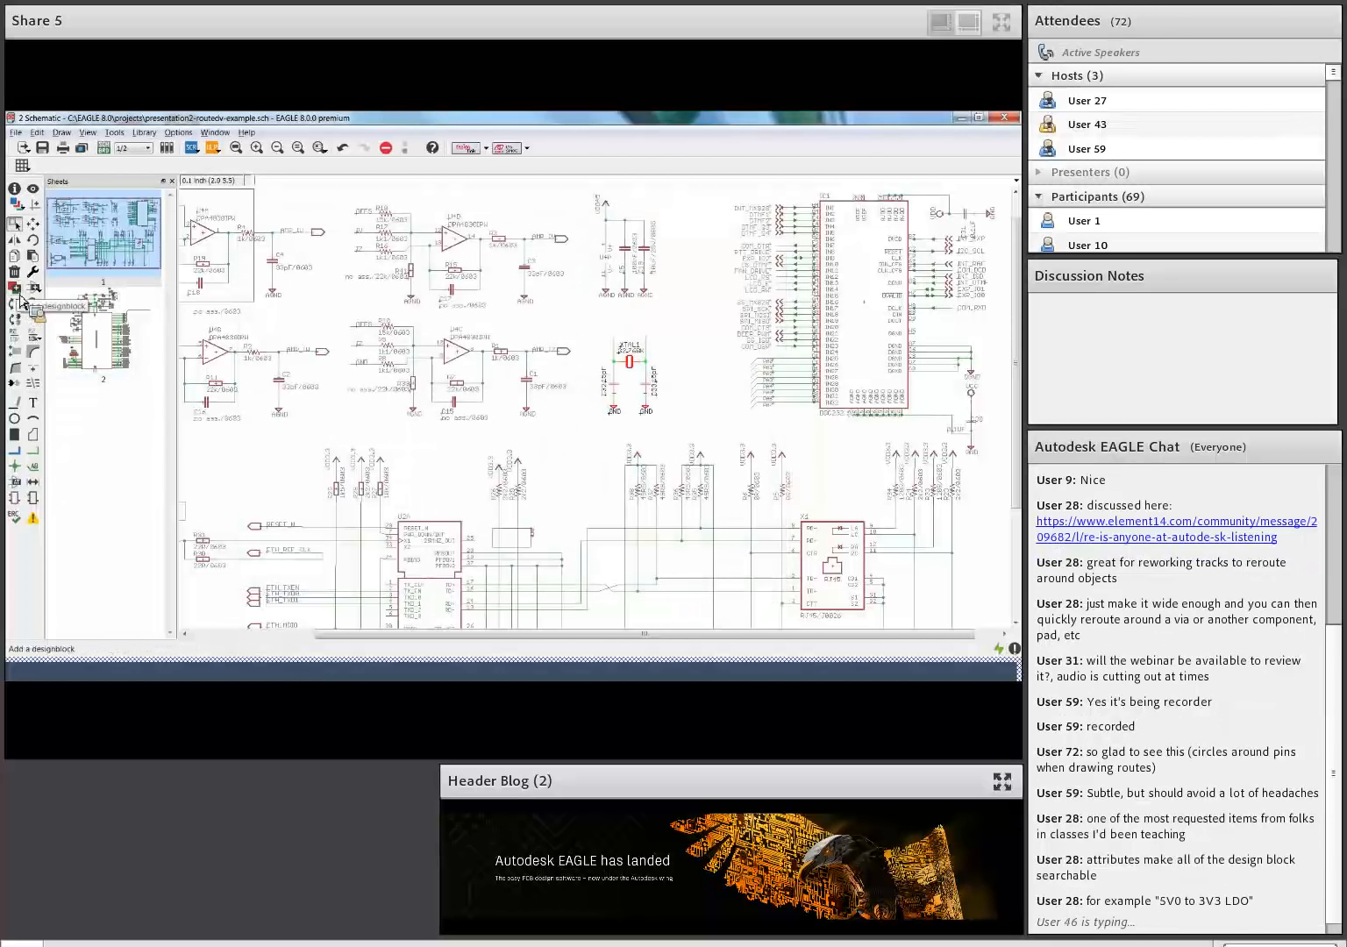
Open the Add Design Block dialog, preview the 5volts board and schematic and the DCPL-VDD schematic, and close it without inserting
{"action": "left_click", "coordinate": [18, 295]}
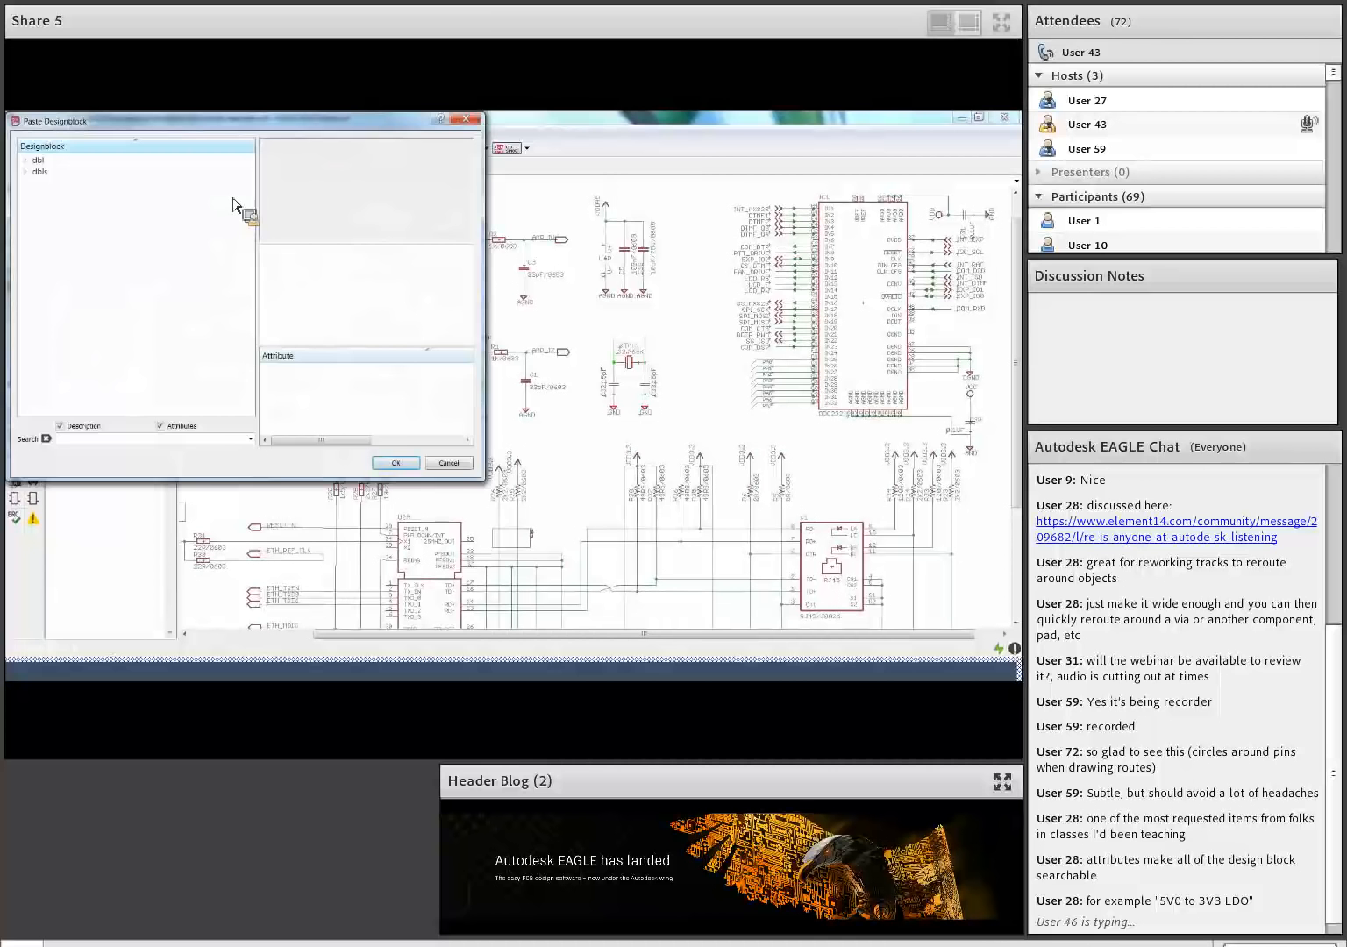
{"action": "left_click", "coordinate": [229, 194]}
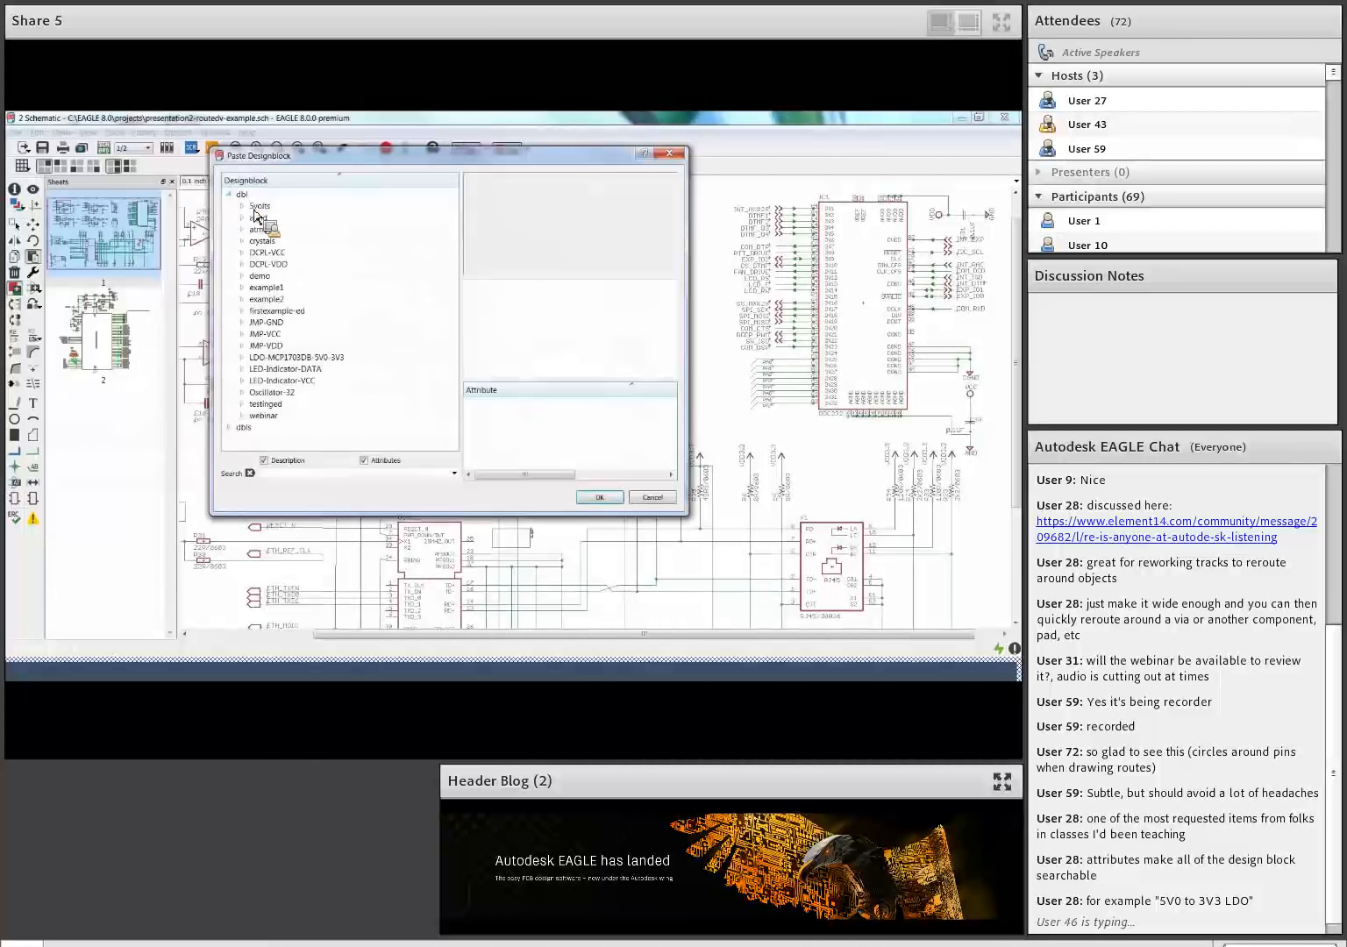
{"action": "double_click", "coordinate": [254, 206]}
{"action": "left_click", "coordinate": [287, 218]}
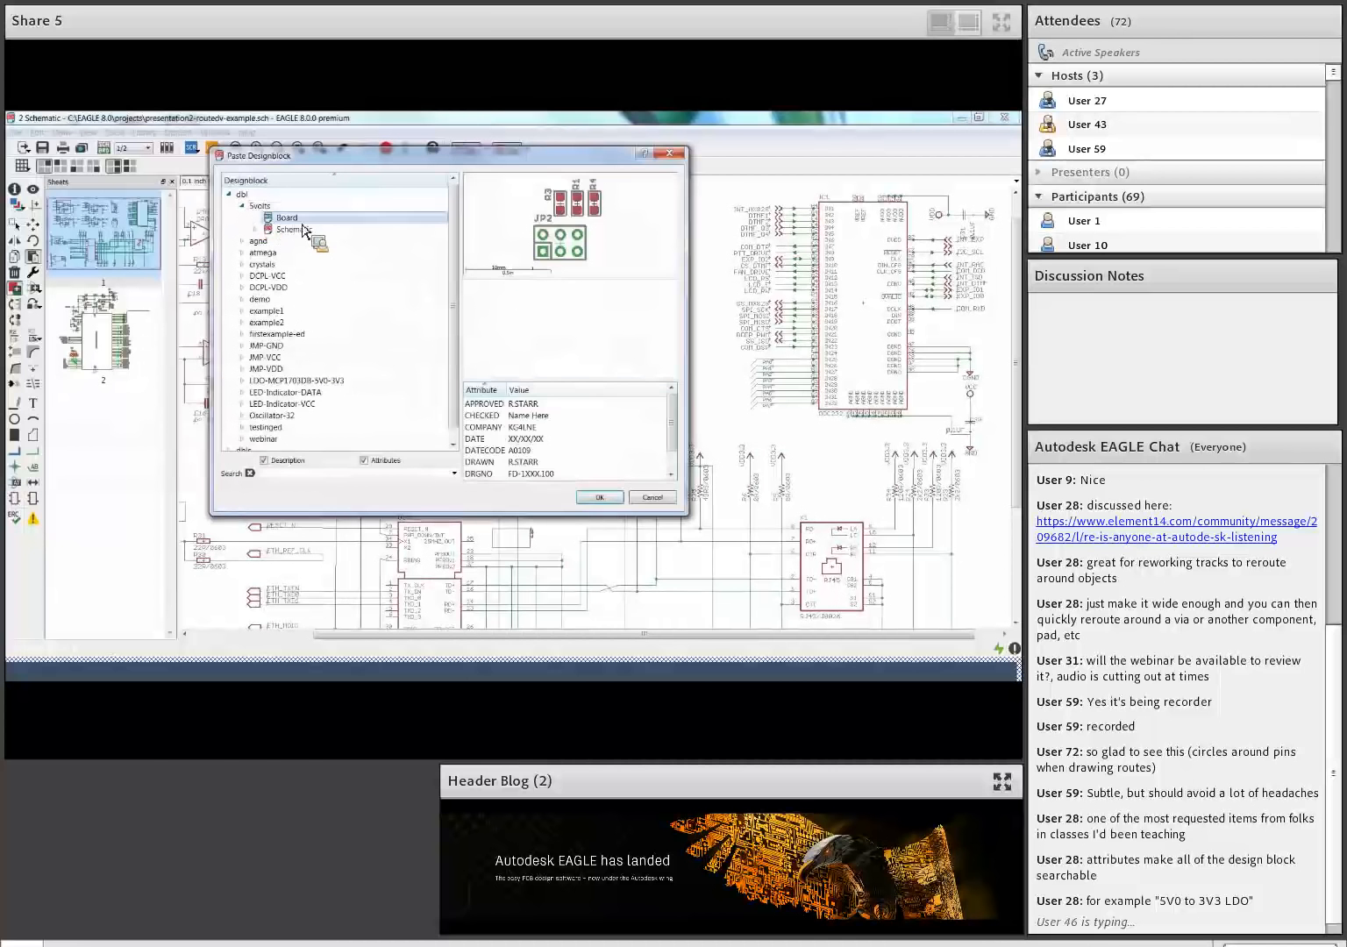
{"action": "left_click", "coordinate": [296, 230]}
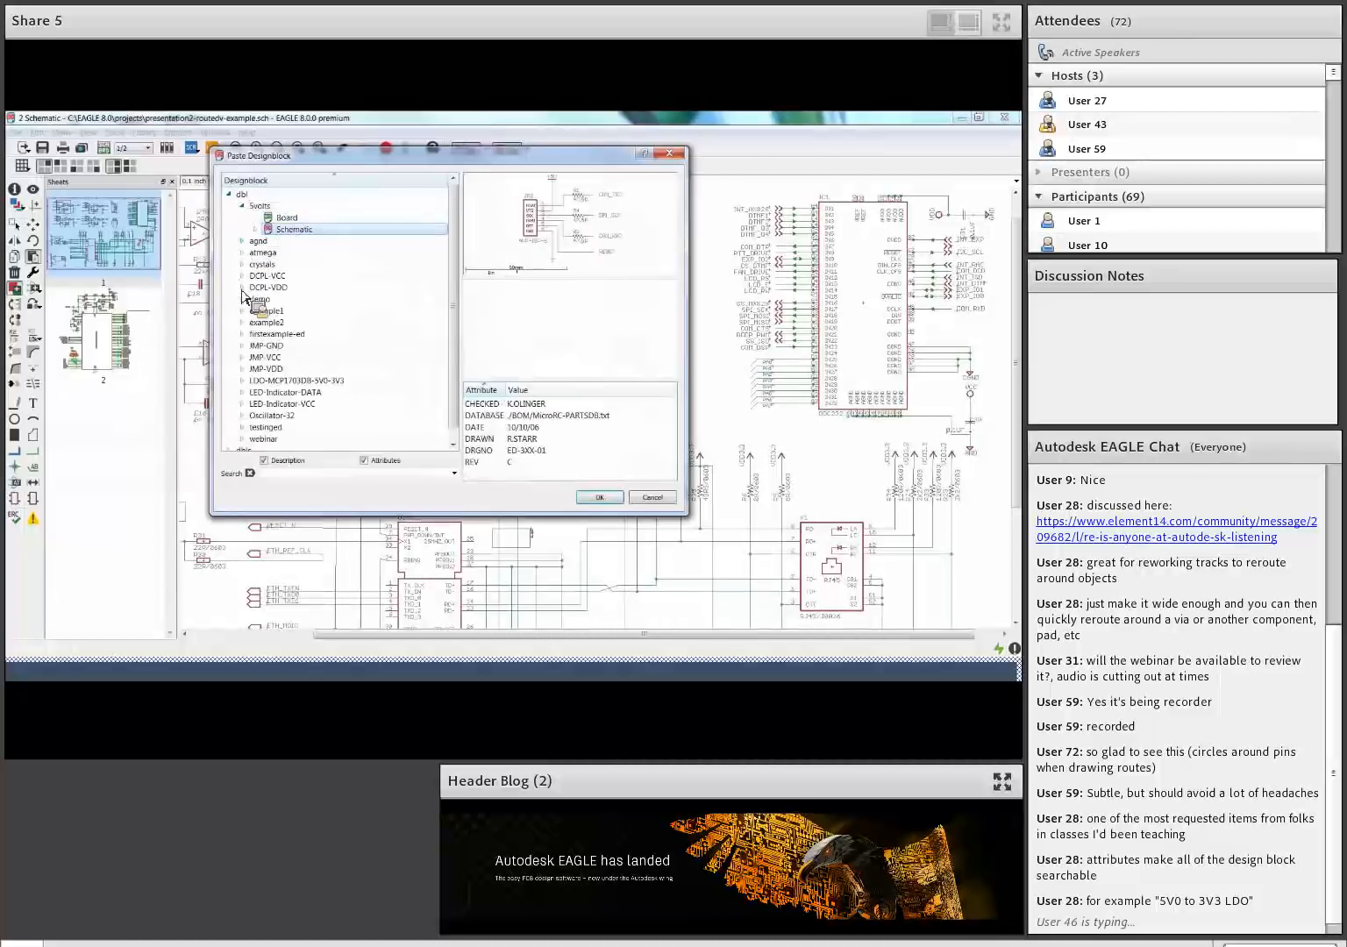
{"action": "left_click", "coordinate": [293, 287]}
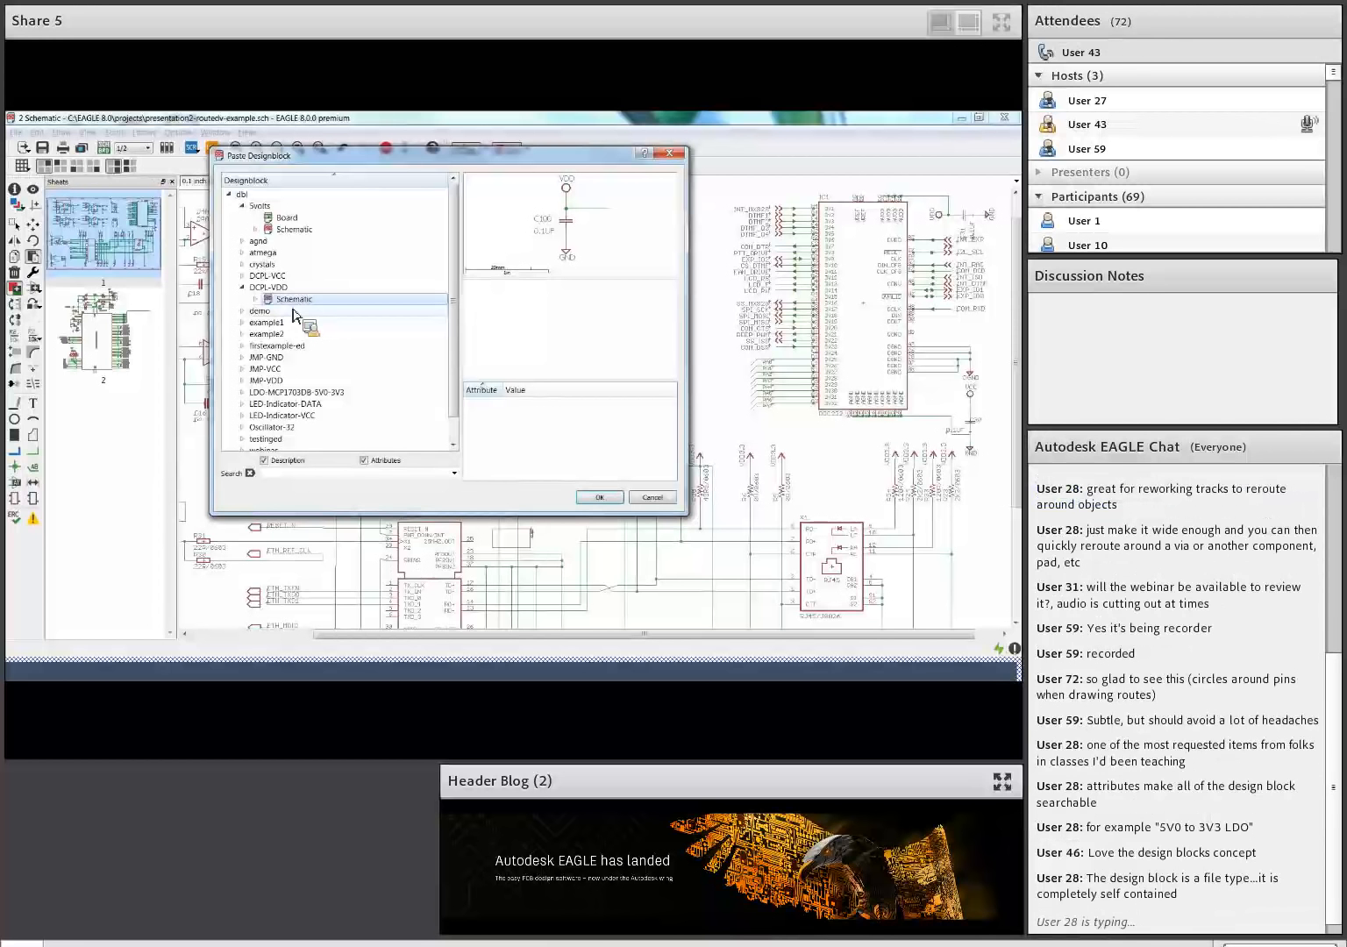
{"action": "left_click_drag", "start_coordinate": [294, 313], "coordinate": [682, 165]}
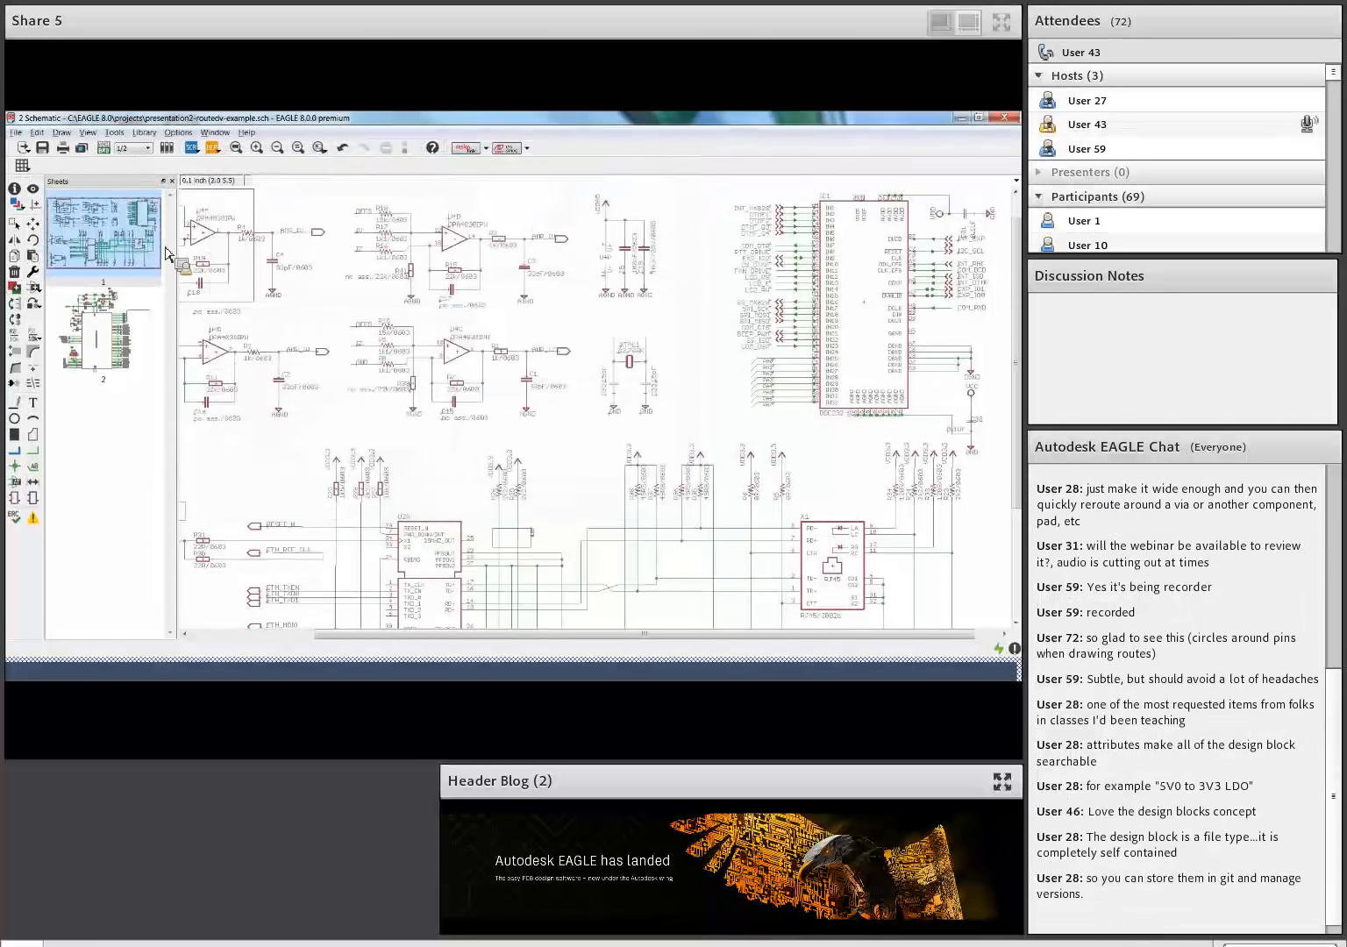
Switch from the schematic to the board layout and bring the ball grid of IC1 into close view
{"action": "left_click", "coordinate": [15, 223]}
{"action": "left_click", "coordinate": [105, 149]}
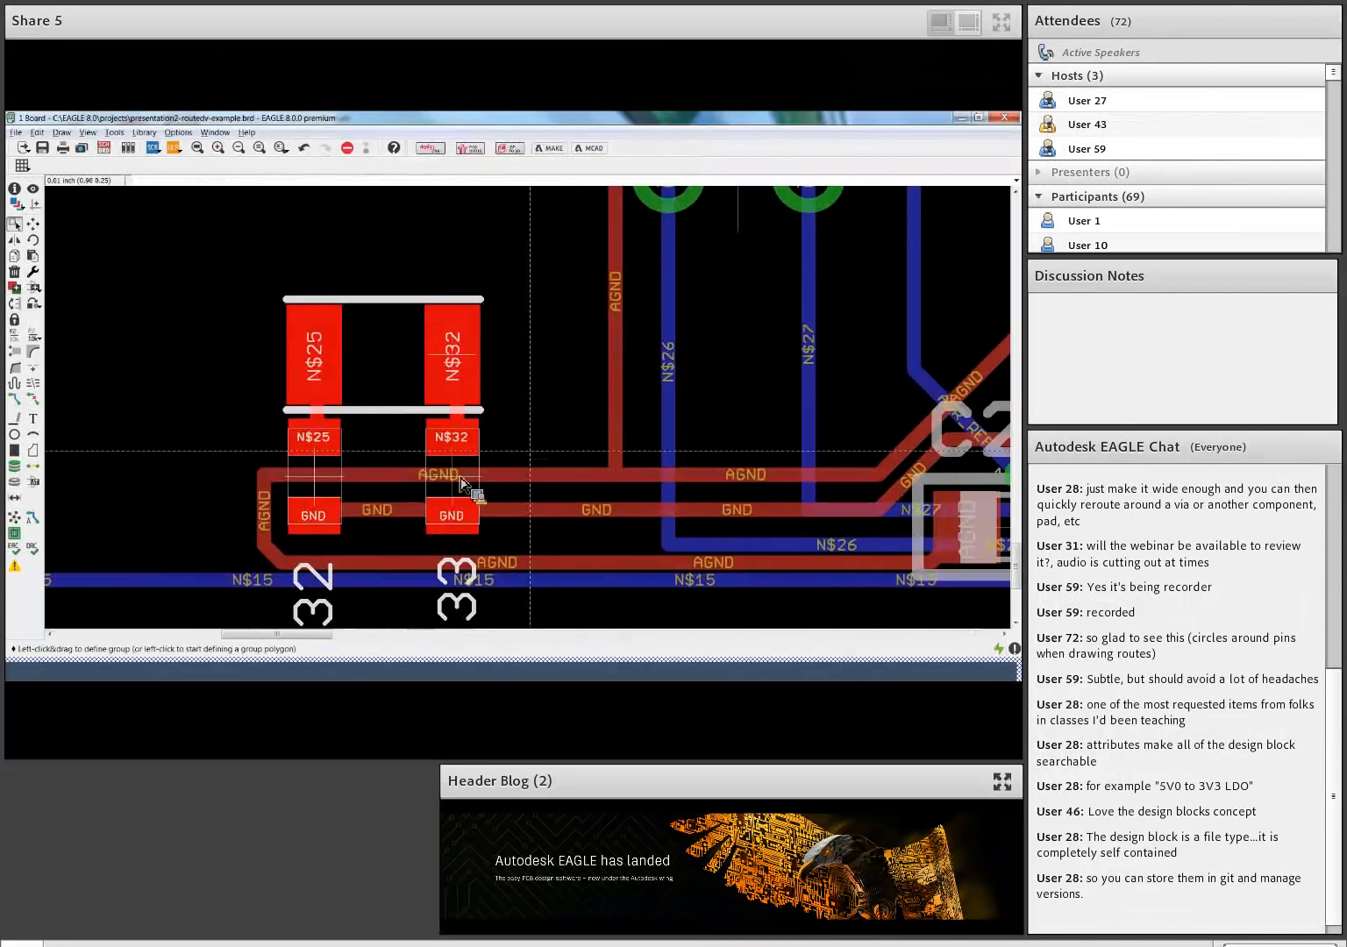
{"action": "scroll", "coordinate": [543, 442], "scroll_direction": "down", "scroll_amount": 1}
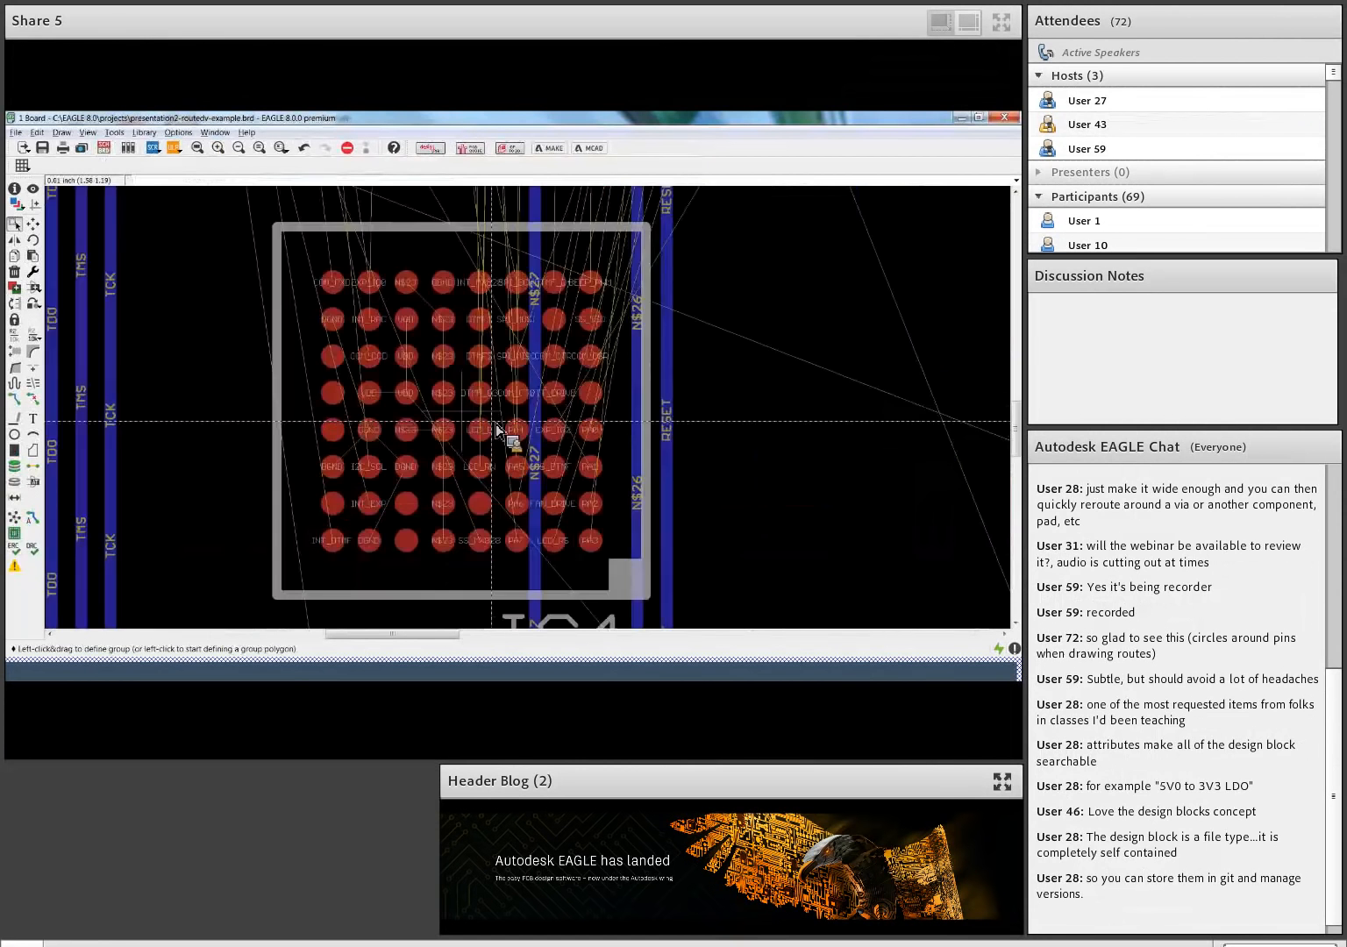
{"action": "scroll", "coordinate": [496, 423], "scroll_direction": "down", "scroll_amount": 1}
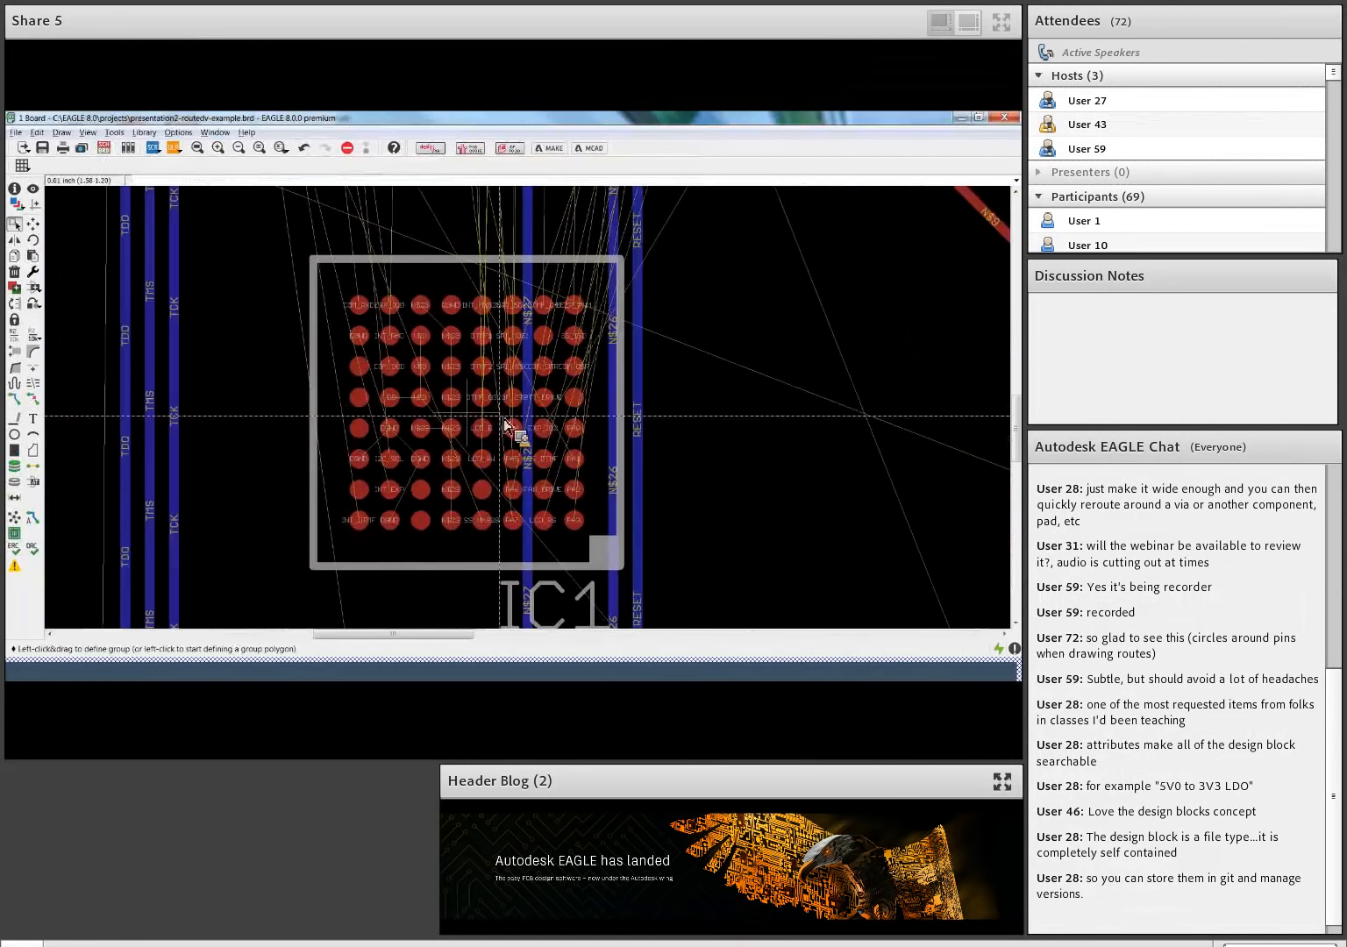
{"action": "middle_click_drag", "start_coordinate": [505, 421], "coordinate": [388, 371]}
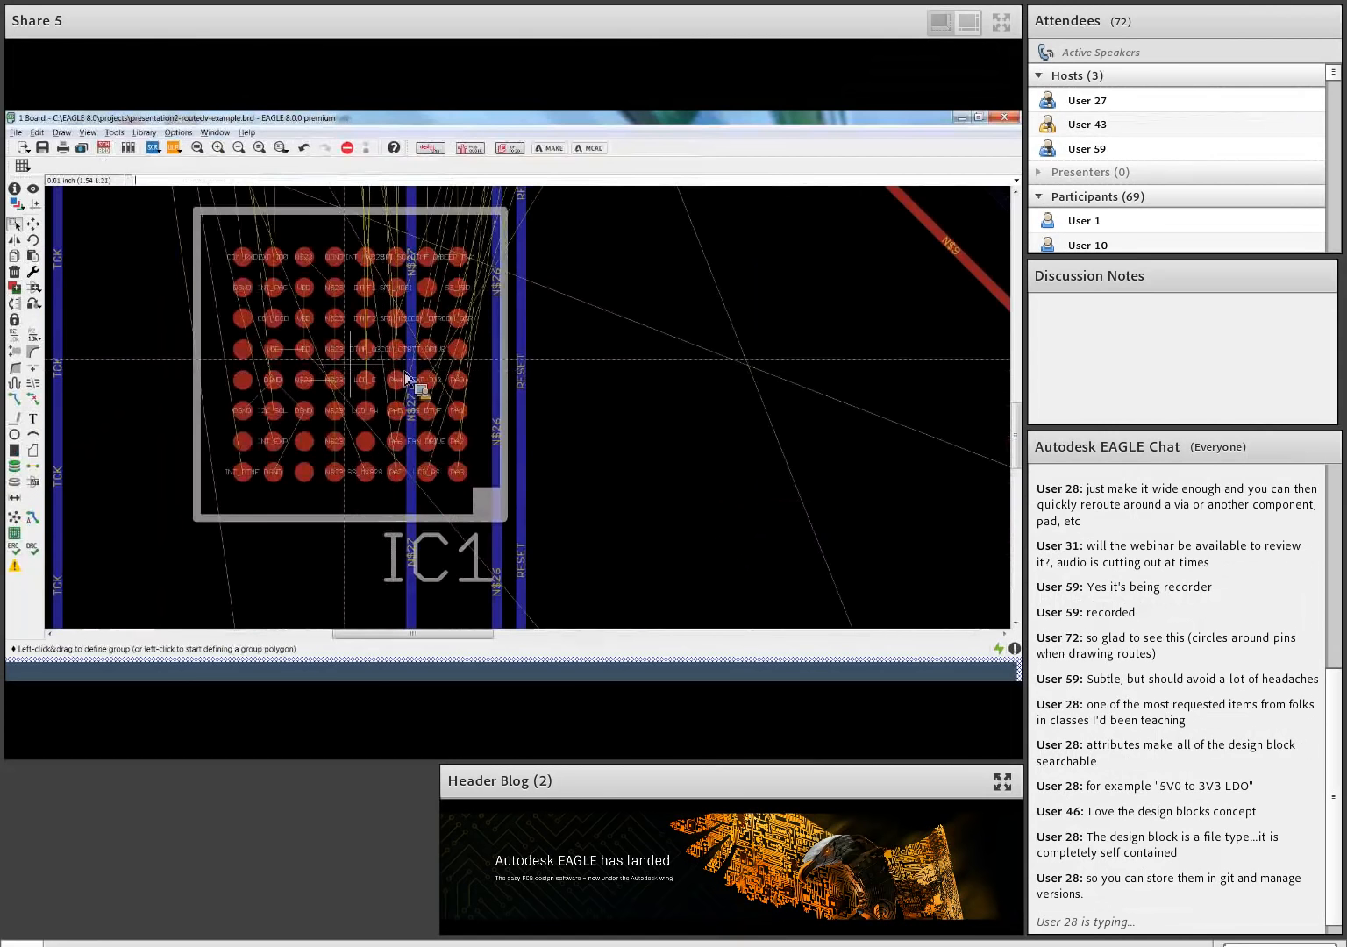
{"action": "middle_click_drag", "start_coordinate": [452, 396], "coordinate": [511, 413]}
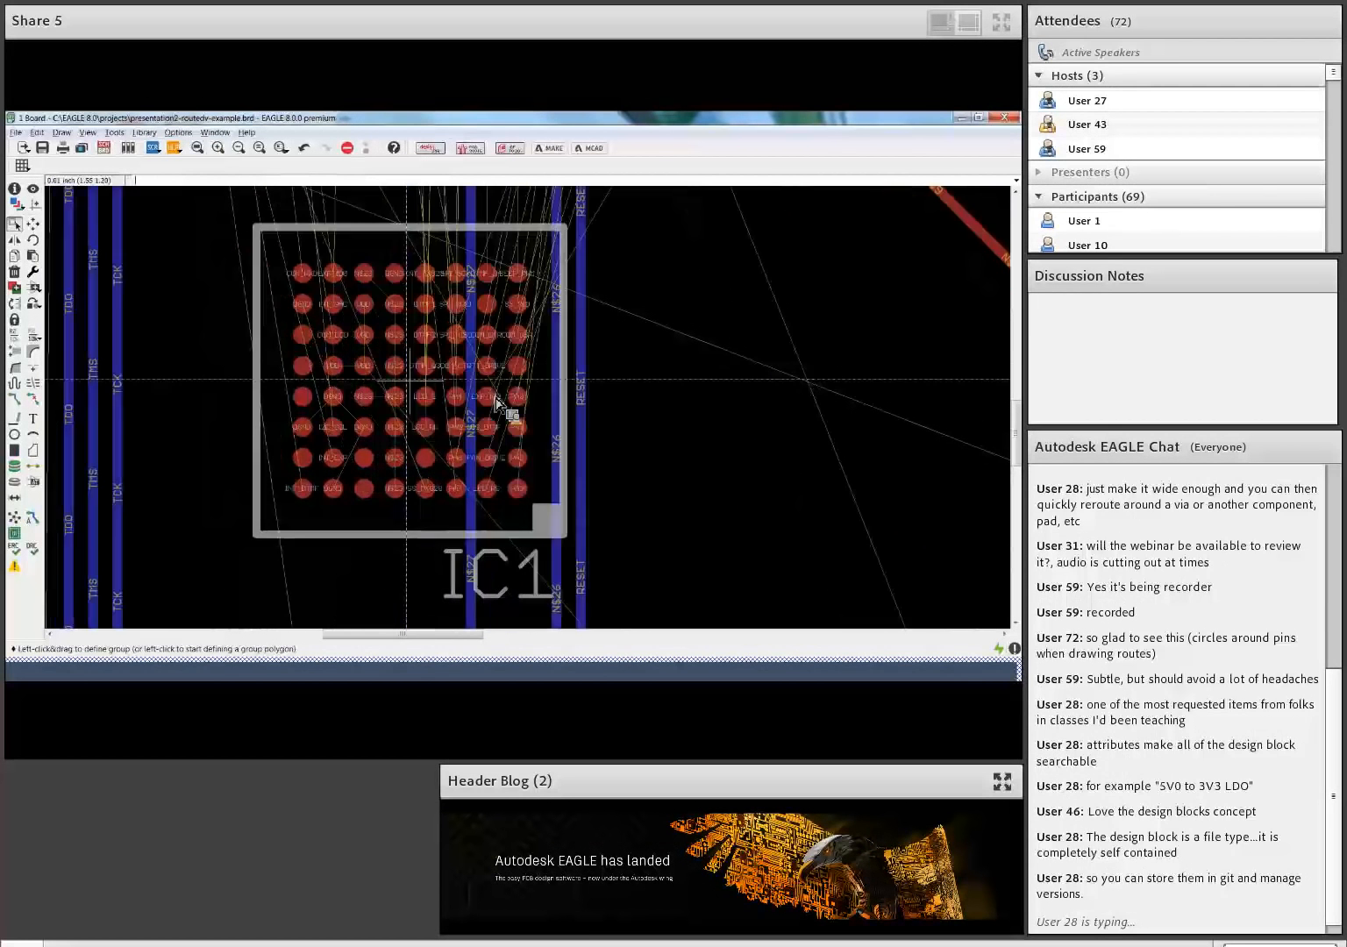
{"action": "middle_click_drag", "start_coordinate": [406, 379], "coordinate": [491, 392]}
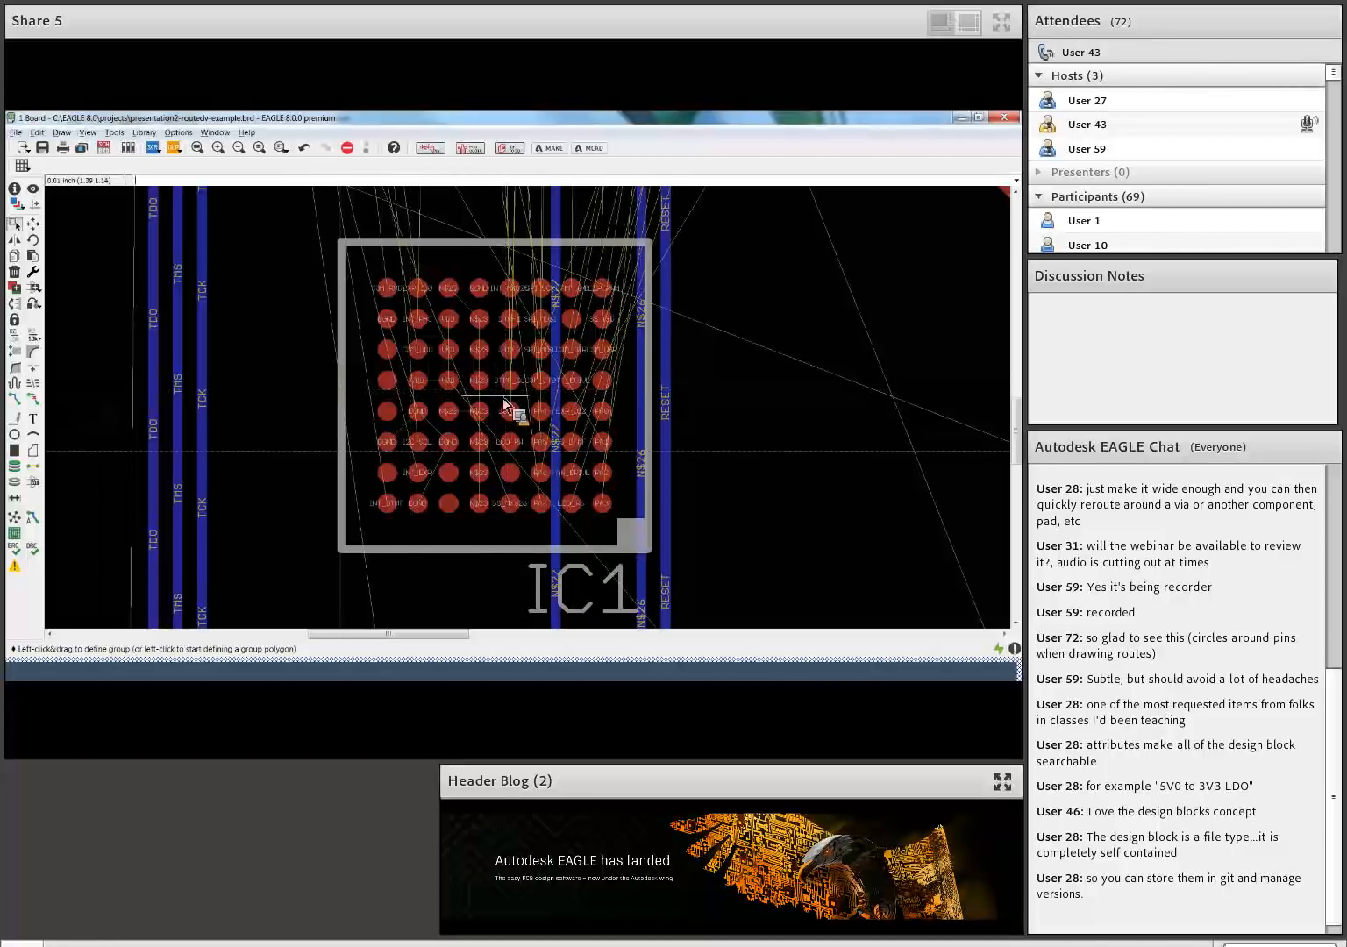
Open the BGA autorouter settings, examine the element lists and IC1's signal and micro via options, and cancel both dialogs
{"action": "left_click", "coordinate": [17, 534]}
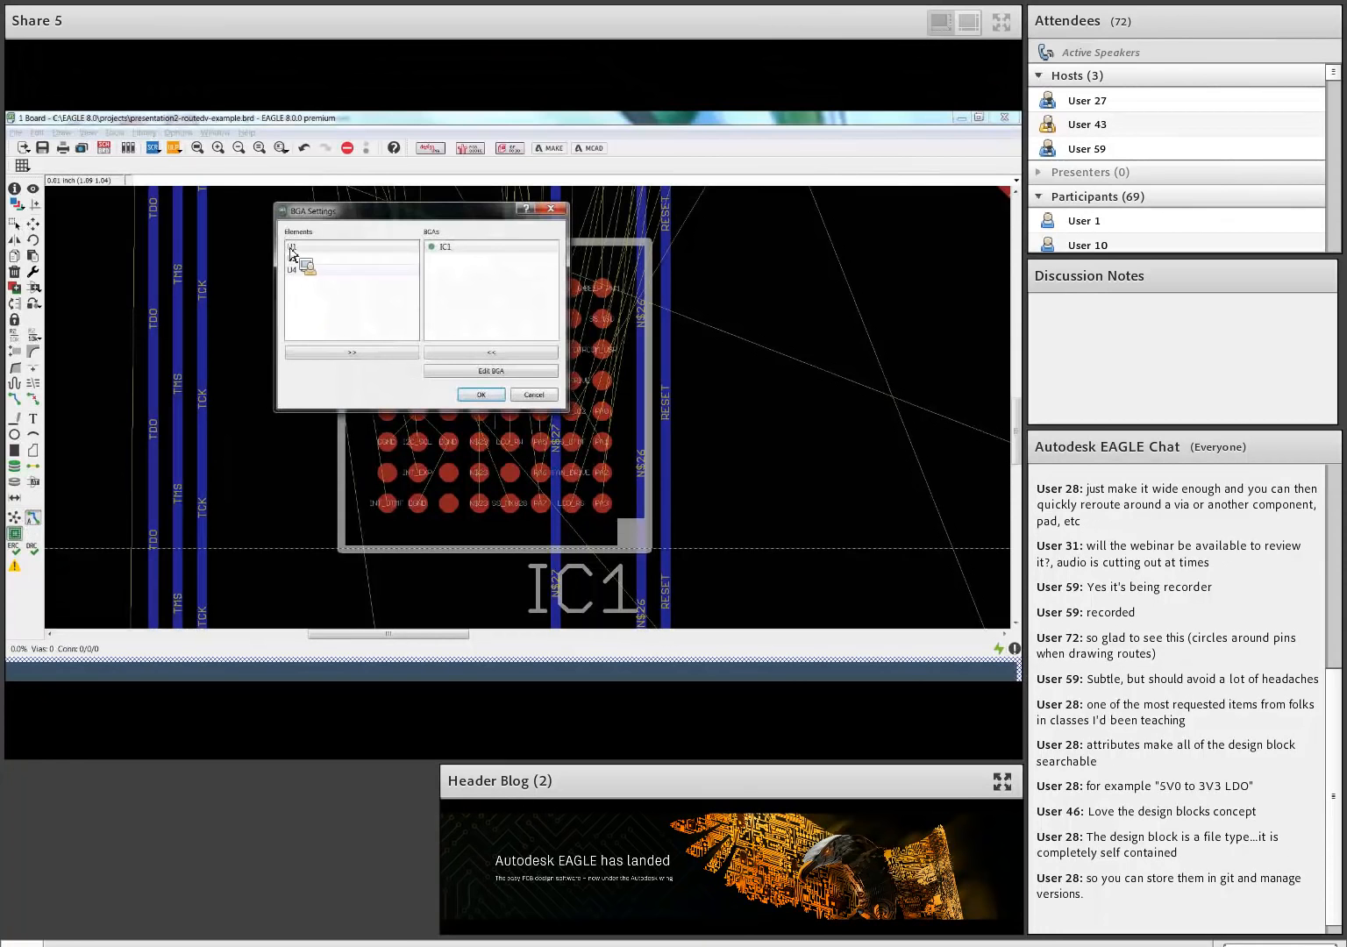
{"action": "left_click", "coordinate": [294, 249]}
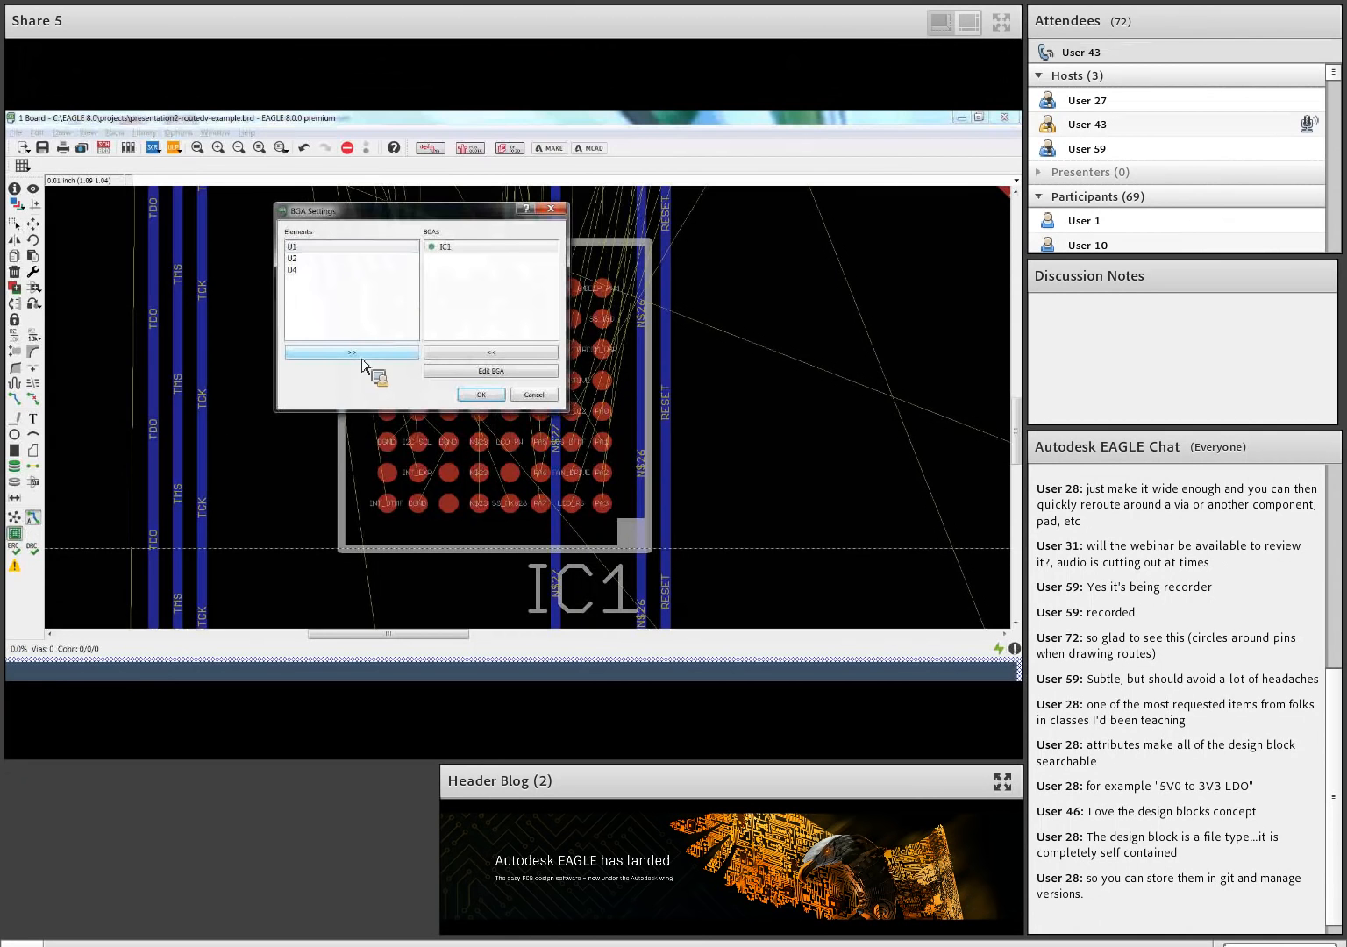
{"action": "left_click_drag", "start_coordinate": [361, 275], "coordinate": [452, 264]}
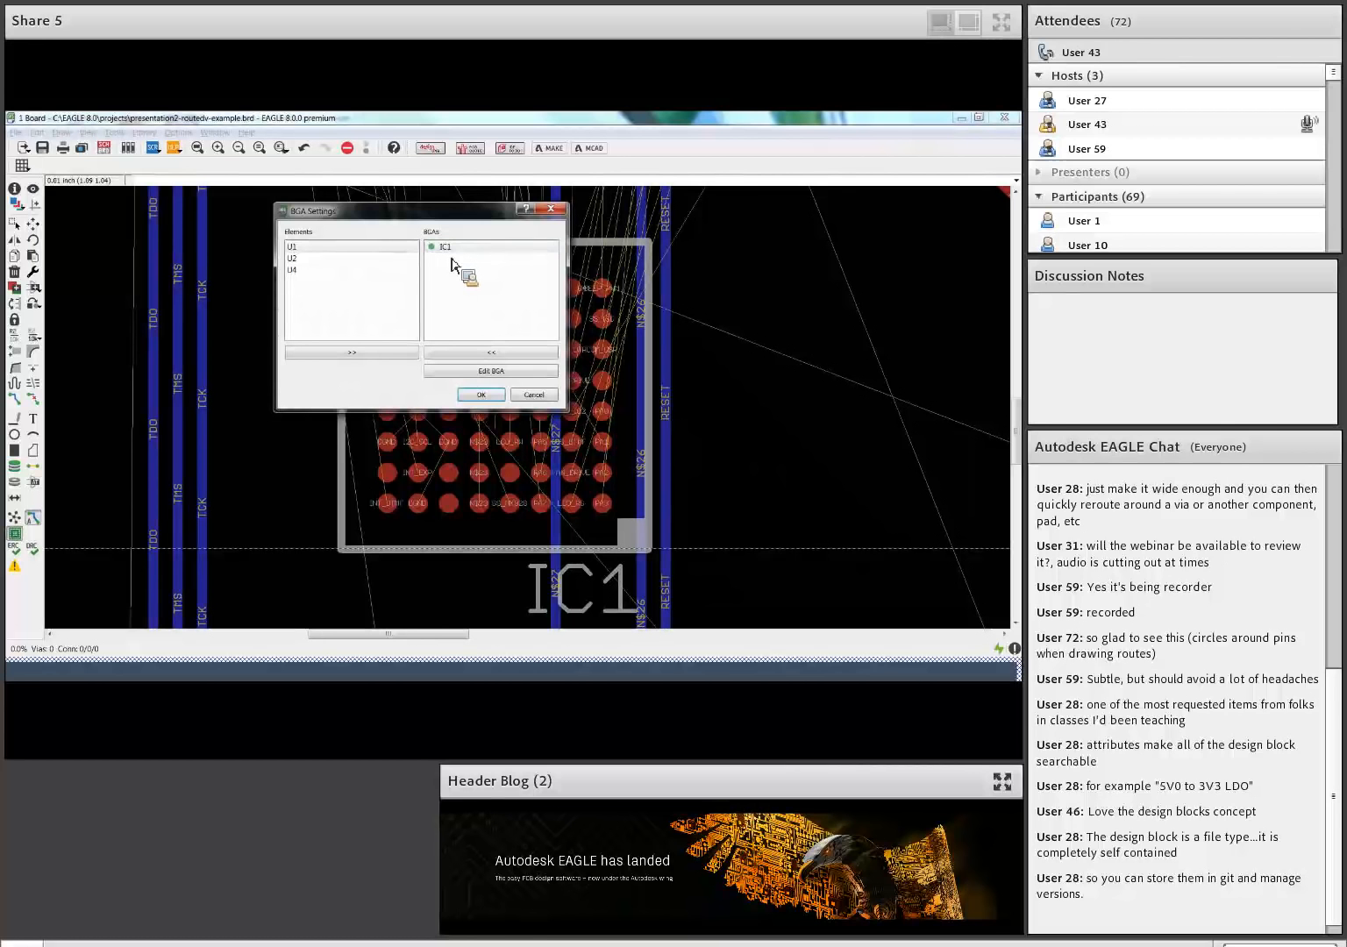
{"action": "left_click_drag", "start_coordinate": [451, 260], "coordinate": [472, 218]}
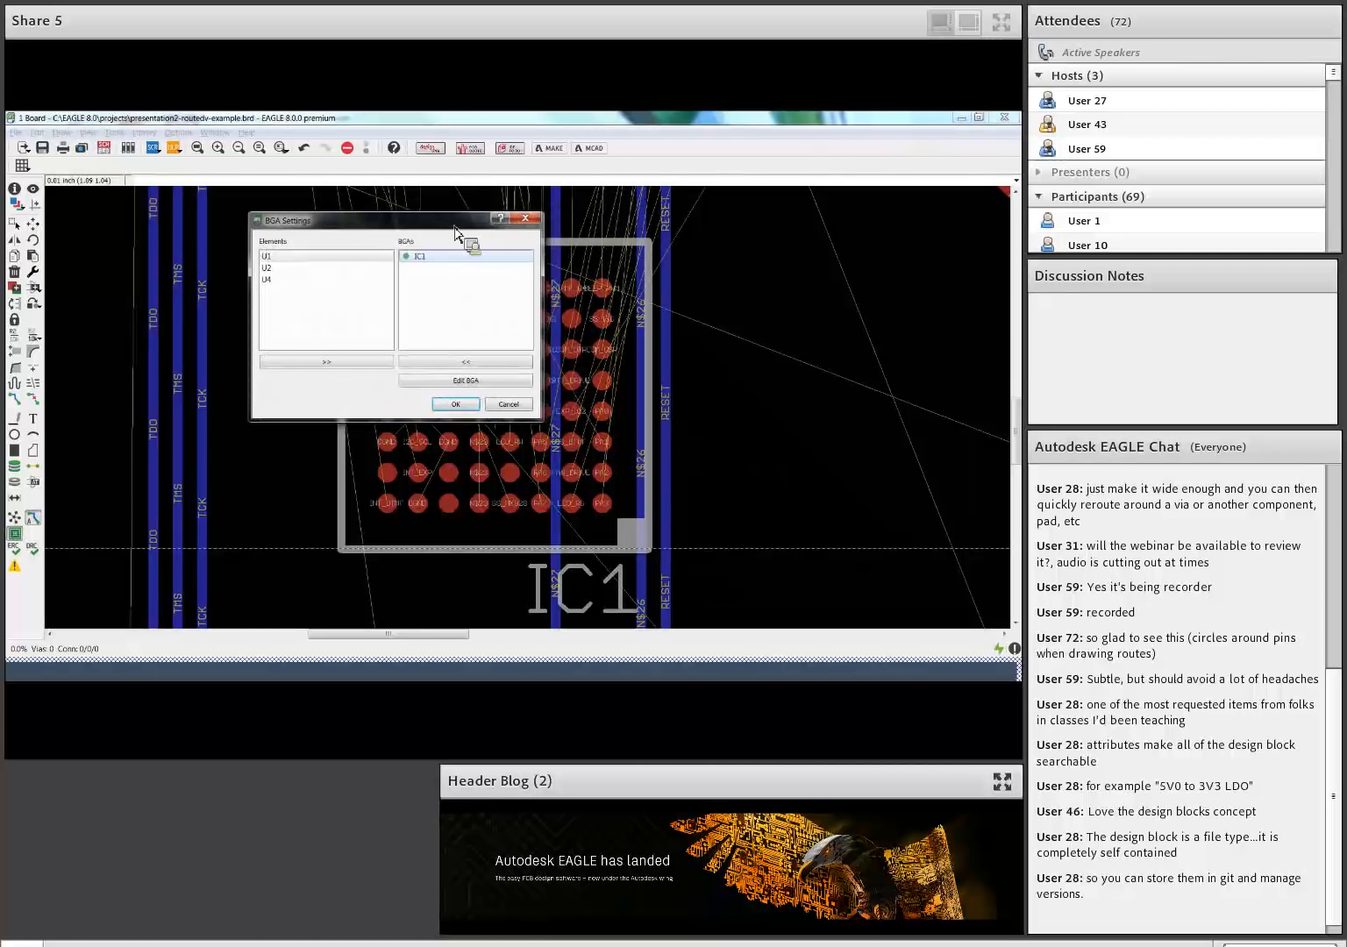
{"action": "left_click", "coordinate": [487, 383]}
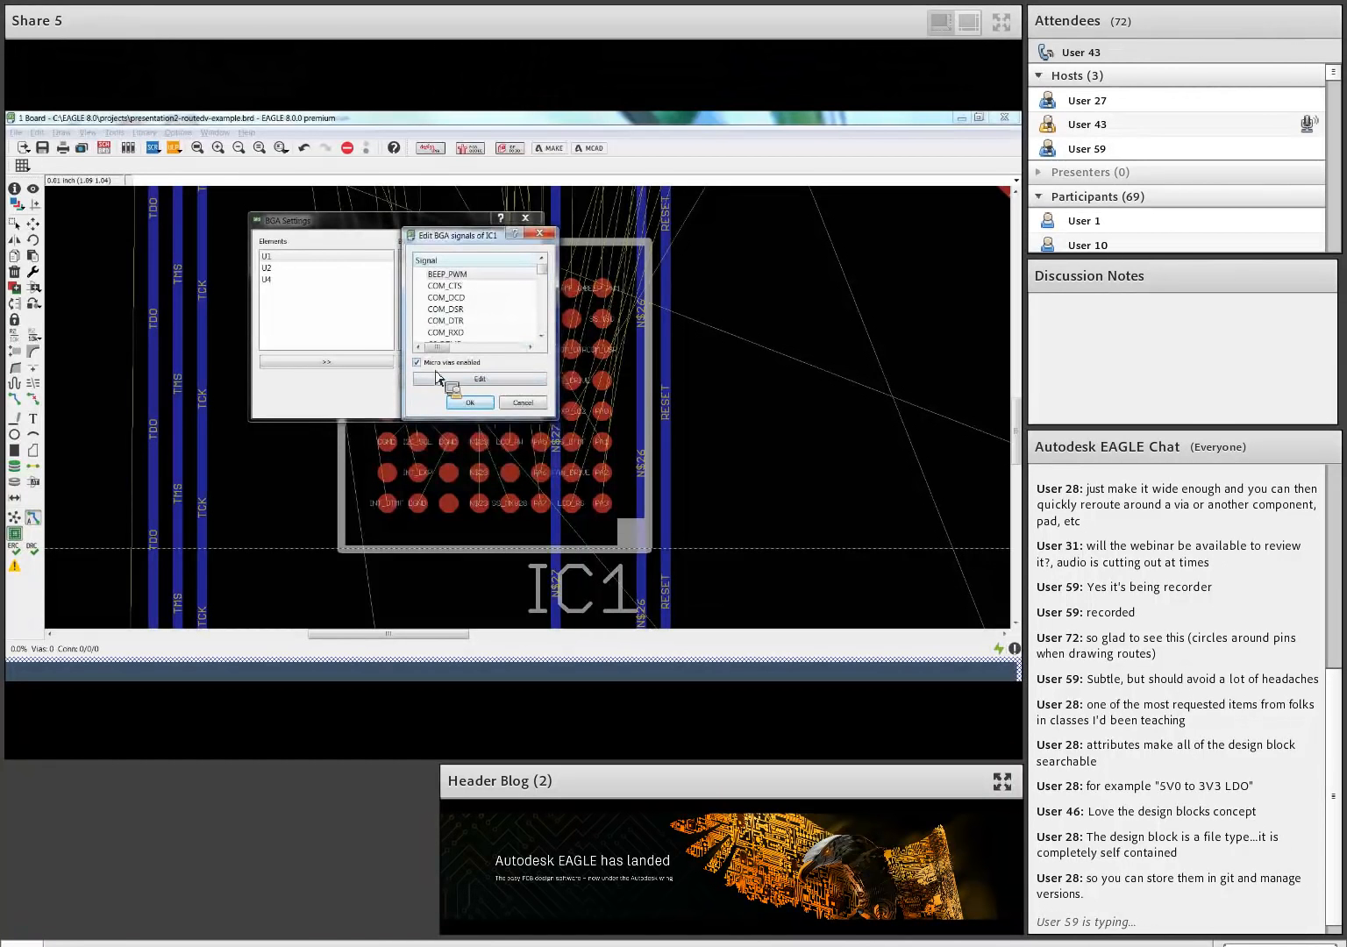
{"action": "left_click", "coordinate": [537, 407]}
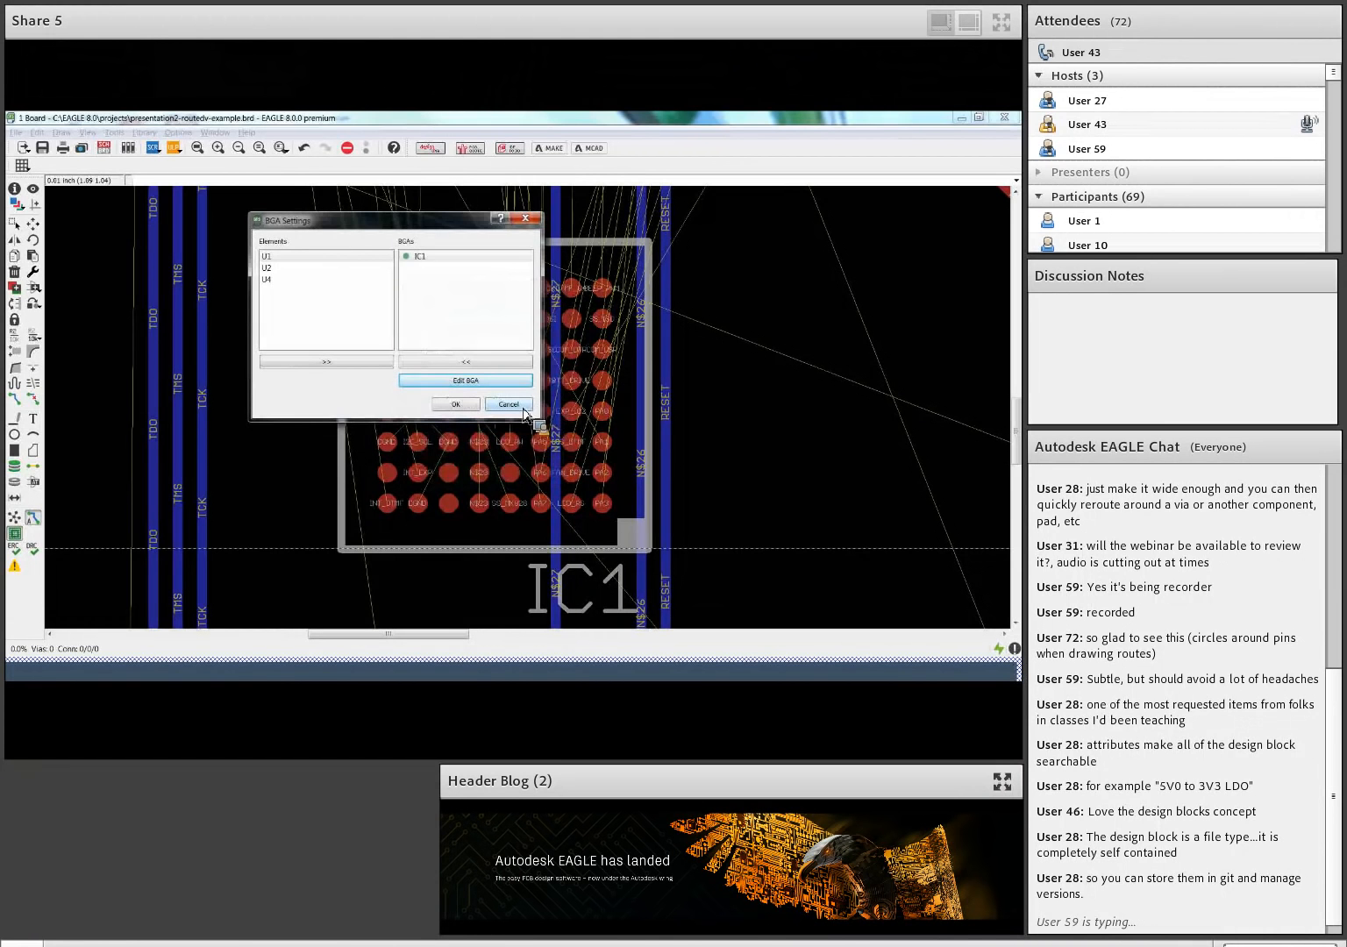
{"action": "left_click", "coordinate": [508, 404]}
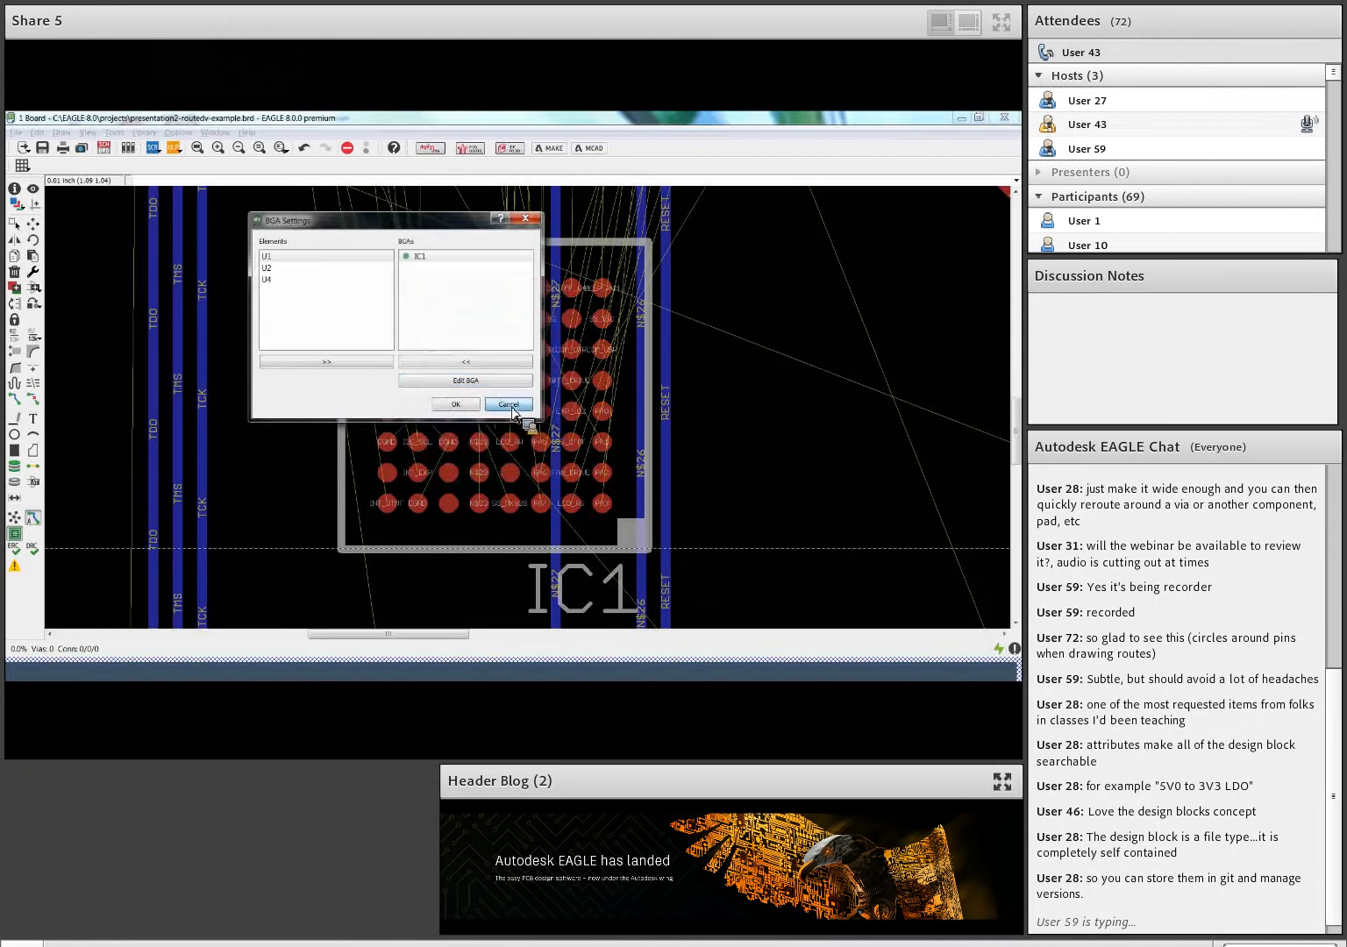
Open the design rules check settings, review the Layers, Distance and Sizes rules, and close them without changes
{"action": "left_click", "coordinate": [114, 132]}
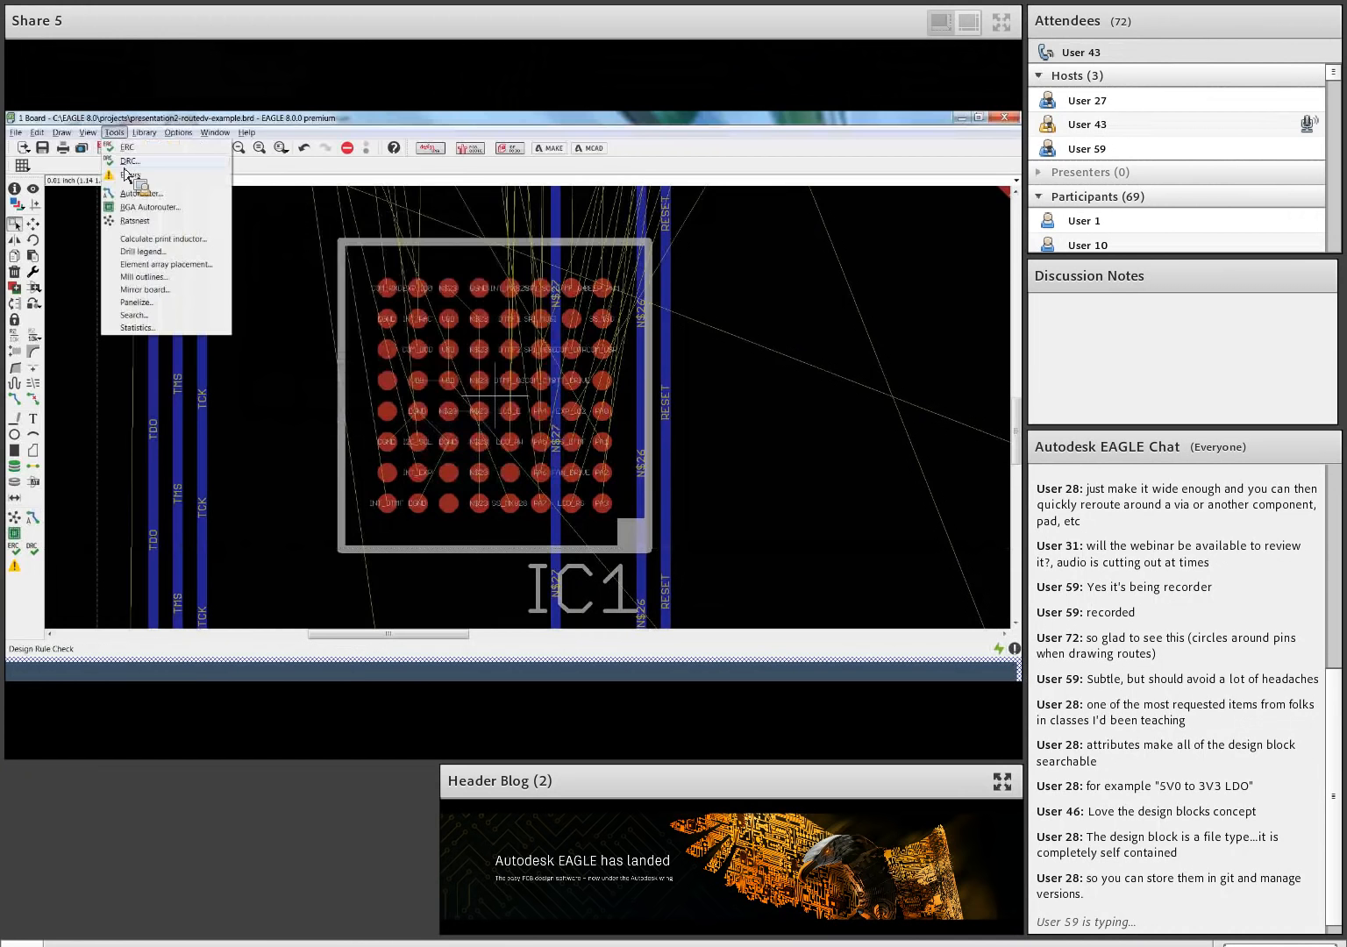
{"action": "left_click", "coordinate": [129, 162]}
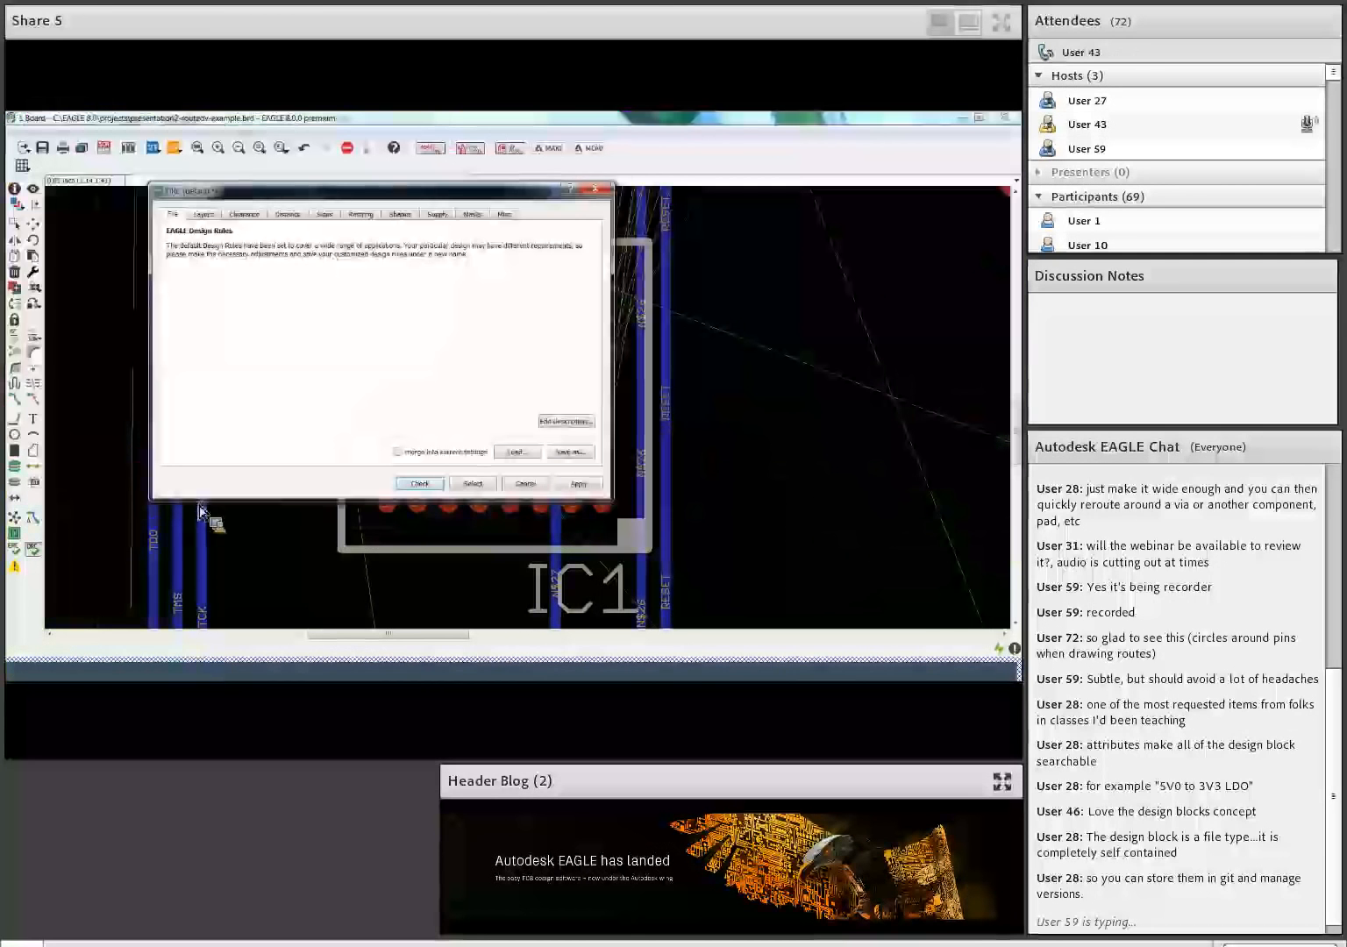
{"action": "left_click", "coordinate": [204, 214]}
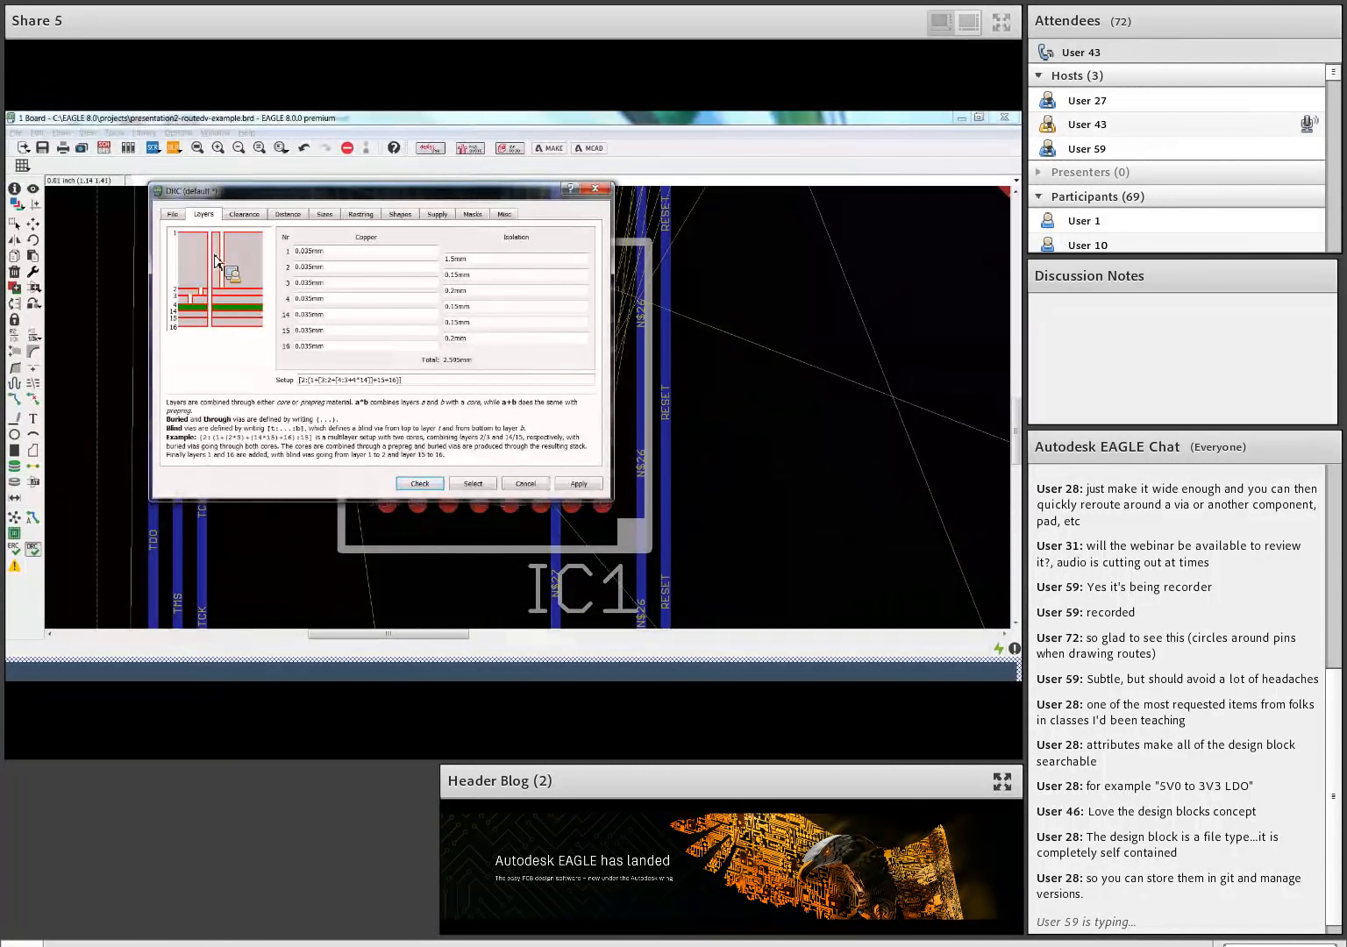
{"action": "left_click", "coordinate": [287, 215]}
{"action": "left_click", "coordinate": [323, 215]}
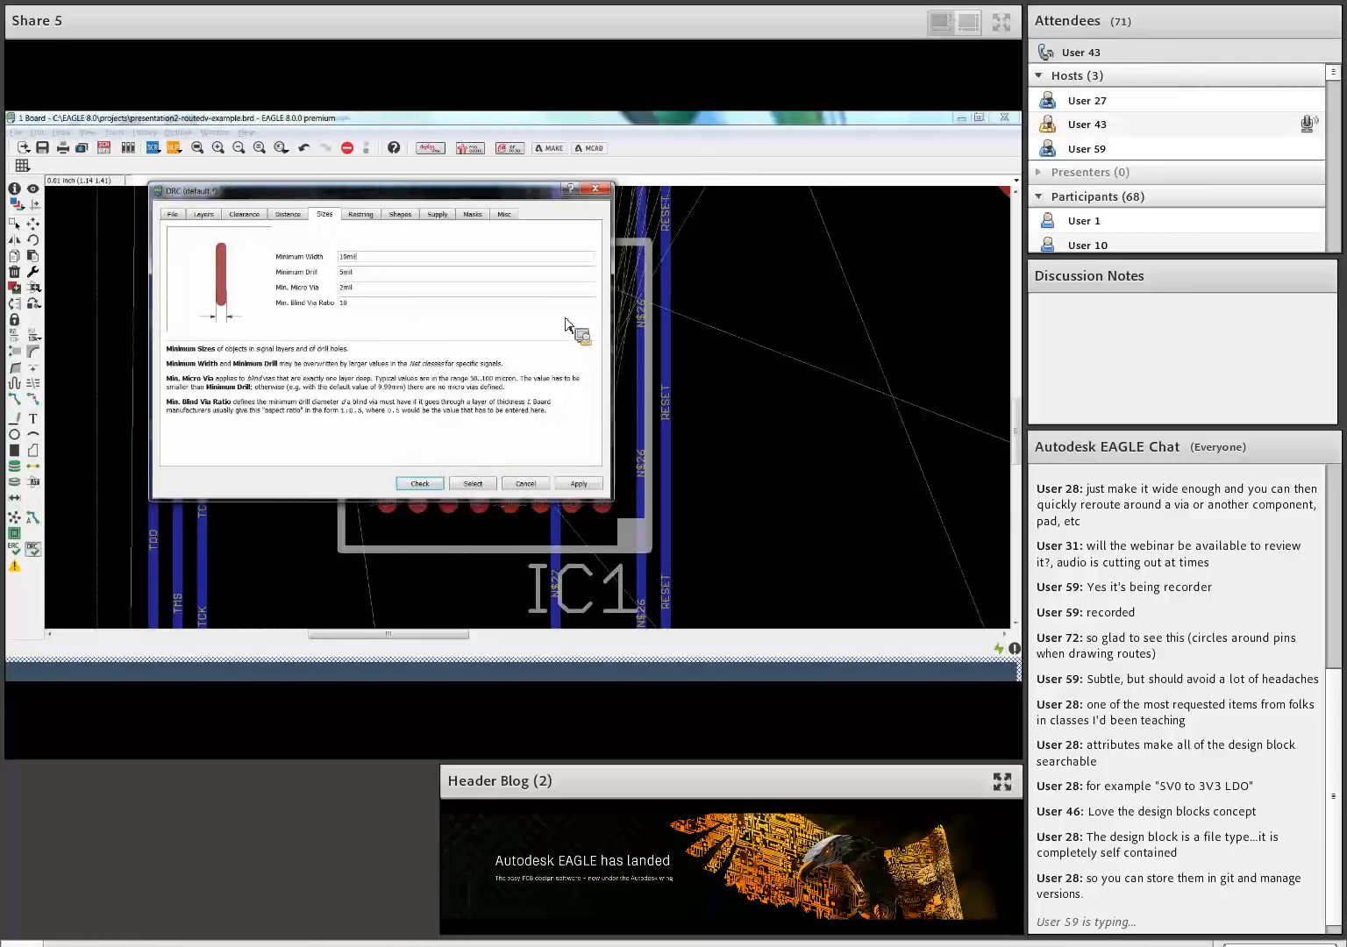
{"action": "left_click", "coordinate": [599, 191]}
Open the BGA autorouter settings, bring up the signals of IC1, enlarge that dialog and select the BEEP_PWM signal
{"action": "left_click", "coordinate": [20, 540]}
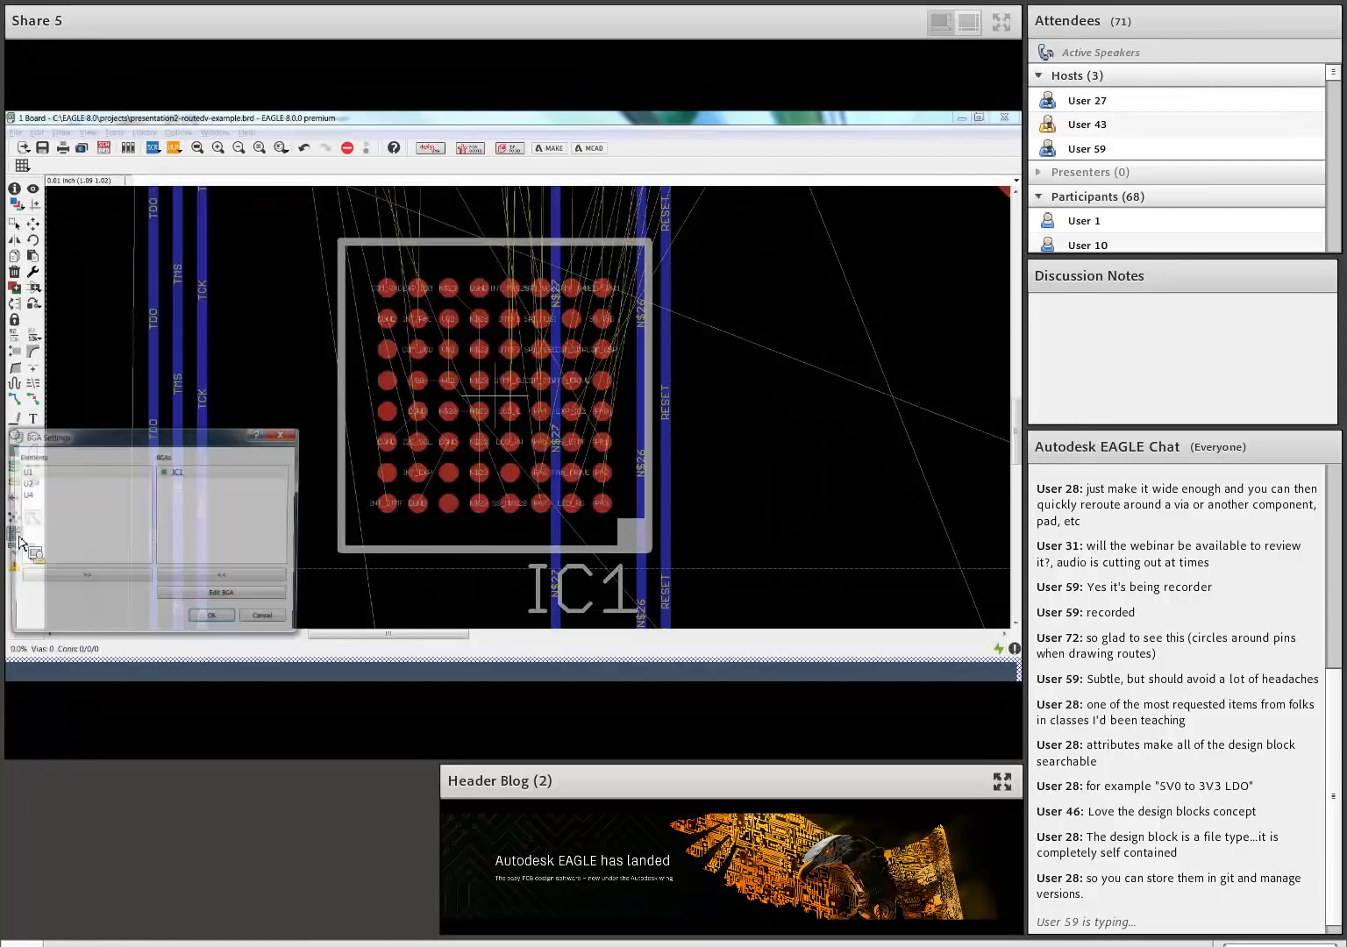
{"action": "left_click_drag", "start_coordinate": [194, 439], "coordinate": [466, 264]}
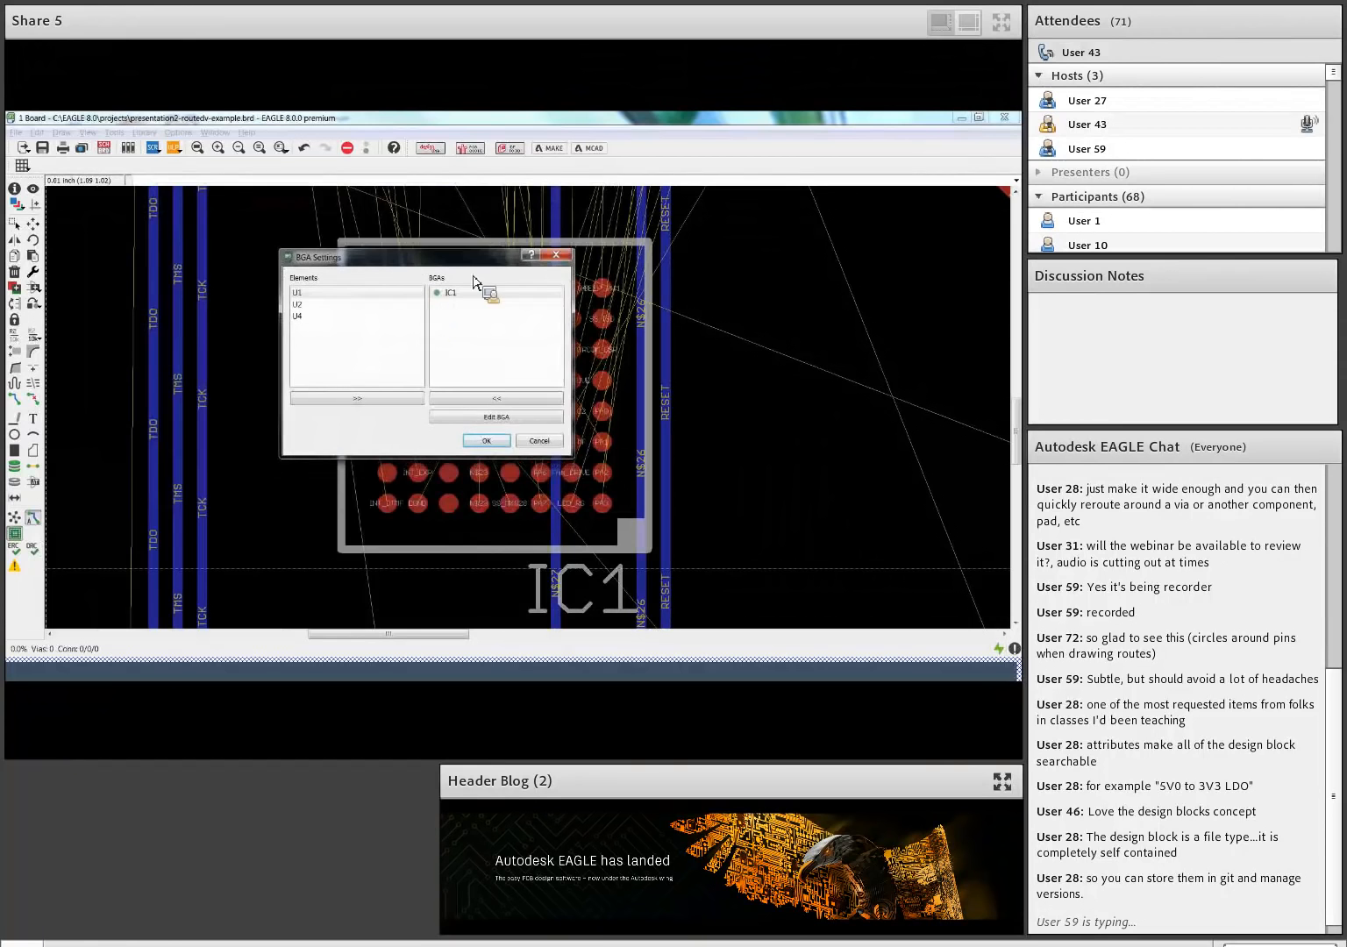
{"action": "left_click", "coordinate": [524, 419]}
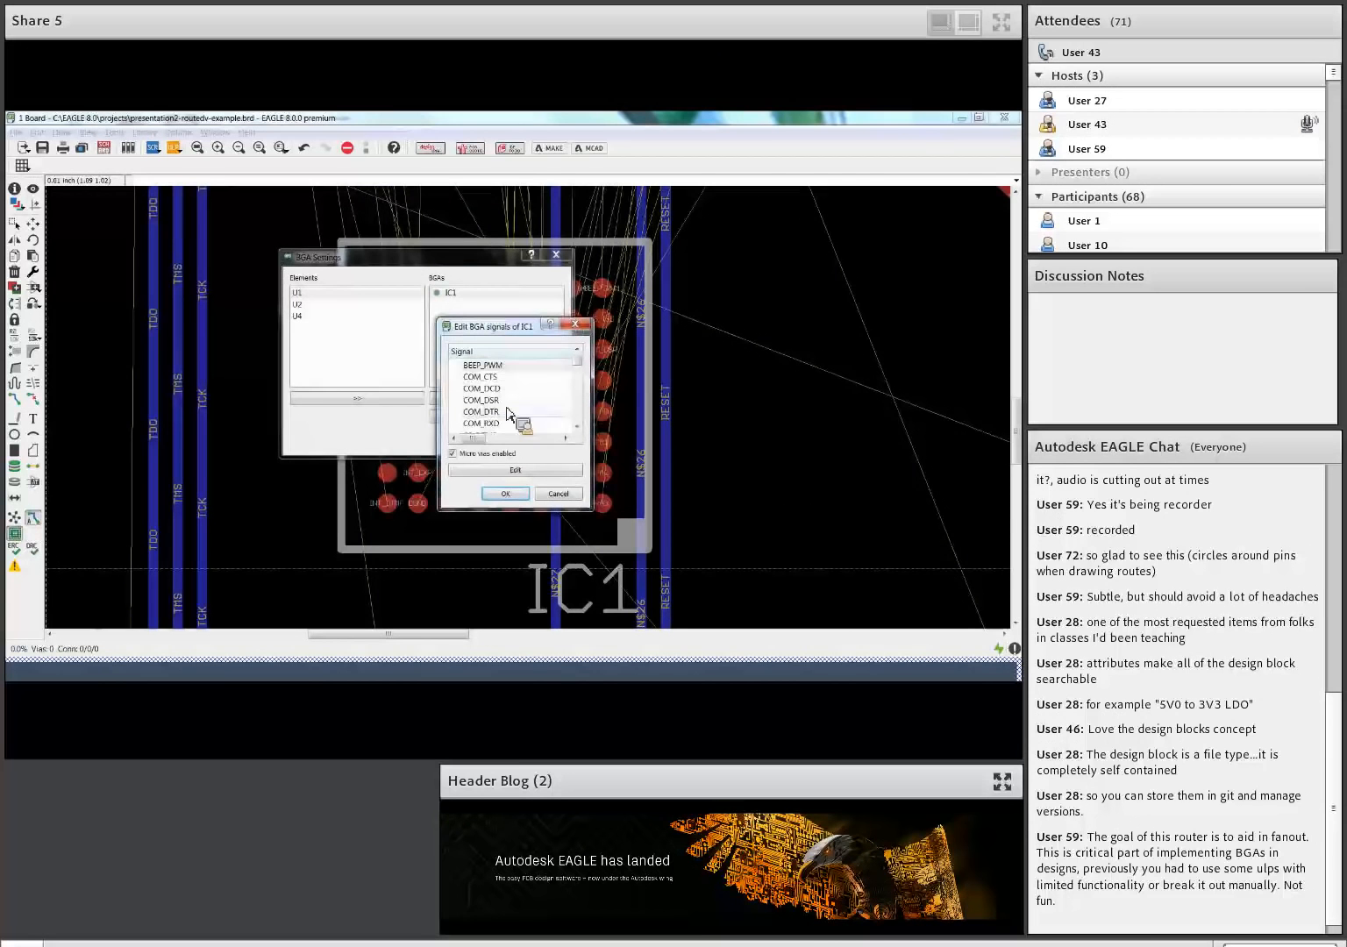
{"action": "left_click", "coordinate": [514, 378]}
{"action": "left_click_drag", "start_coordinate": [513, 400], "coordinate": [460, 255]}
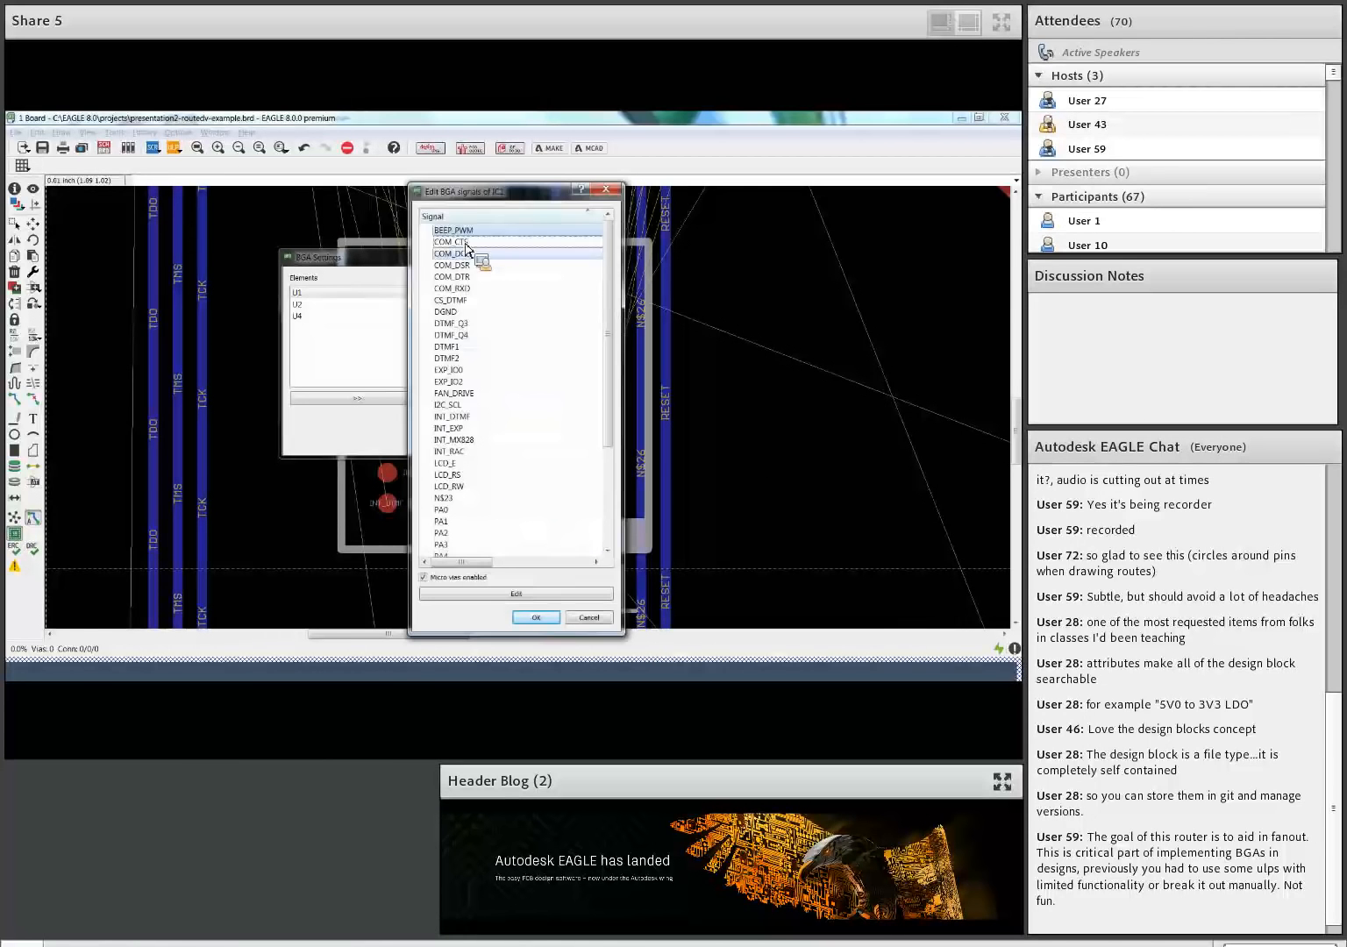
{"action": "mouse_move", "coordinate": [465, 250]}
{"action": "left_mouse_down"}
{"action": "mouse_move", "coordinate": [479, 337]}
{"action": "mouse_move", "coordinate": [464, 509]}
{"action": "mouse_move", "coordinate": [458, 344]}
{"action": "mouse_move", "coordinate": [477, 238]}
{"action": "left_mouse_up"}
{"action": "left_click", "coordinate": [477, 235]}
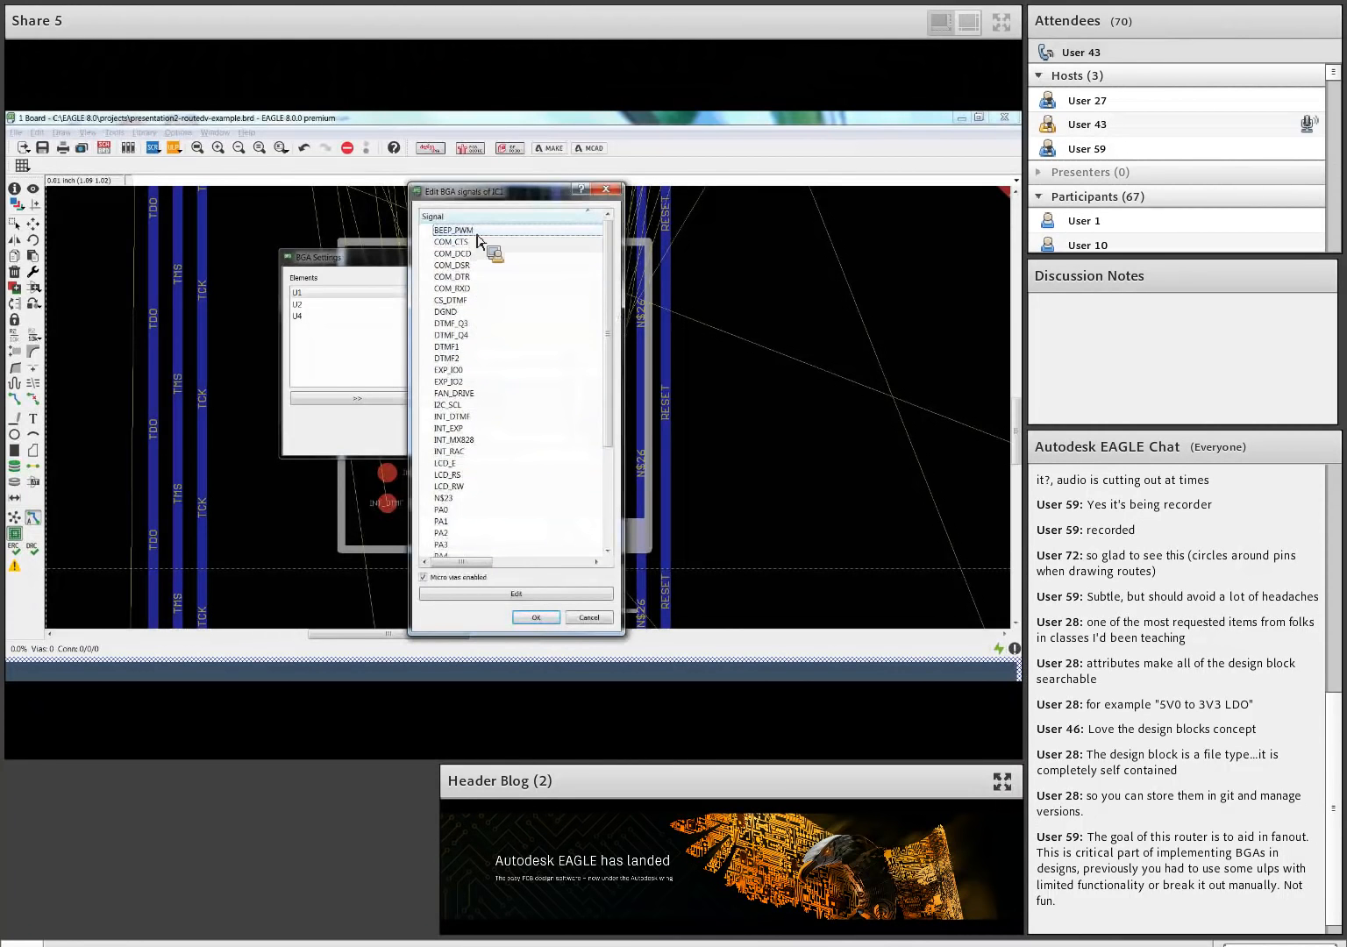
Examine the layer settings of the BEEP_PWM and COM_CTS signals and close each without changes
{"action": "left_click", "coordinate": [515, 595]}
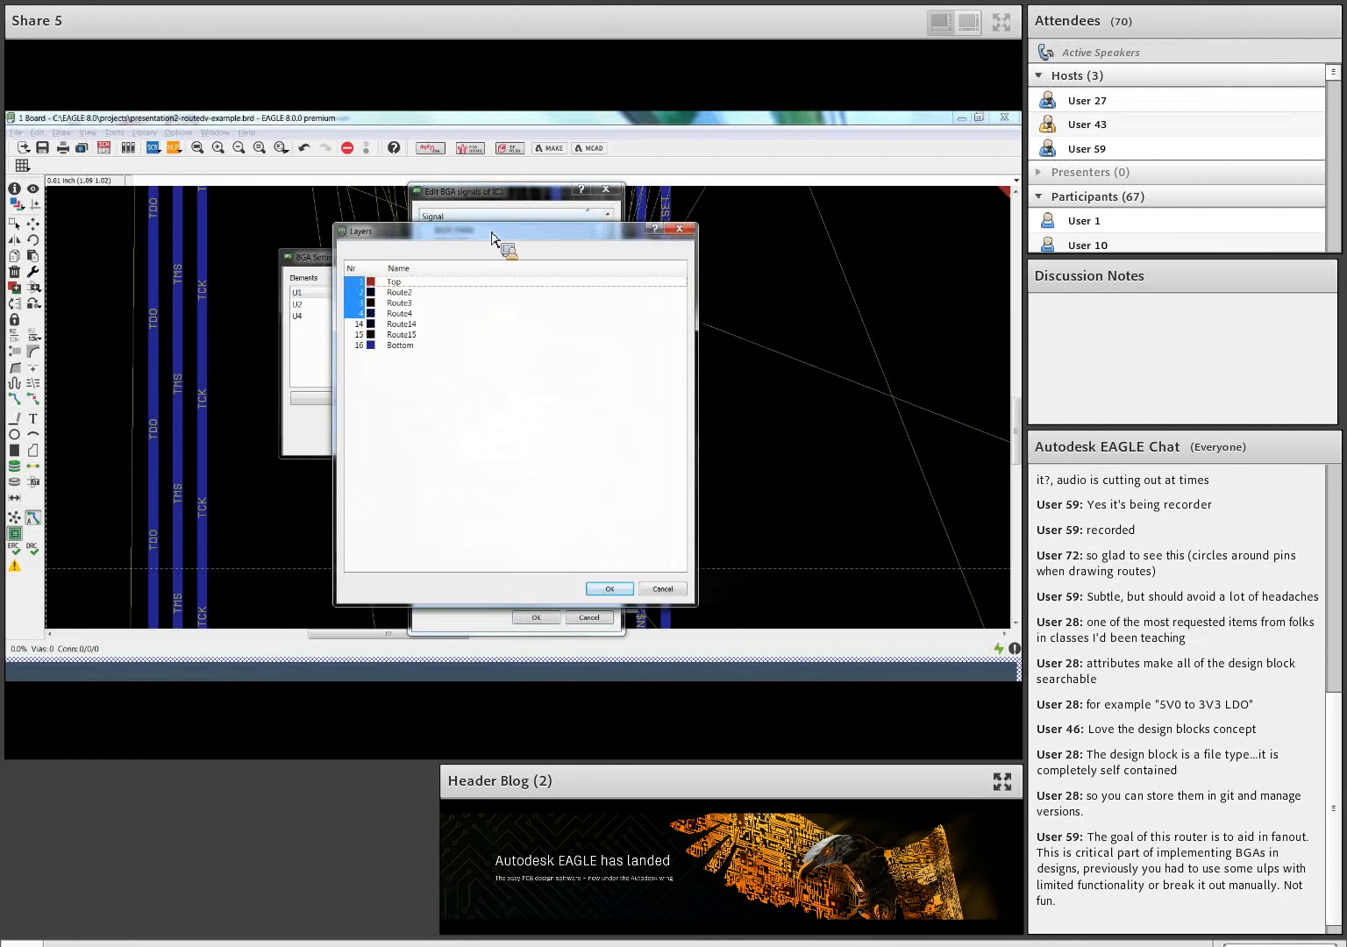
{"action": "left_click_drag", "start_coordinate": [492, 233], "coordinate": [496, 210]}
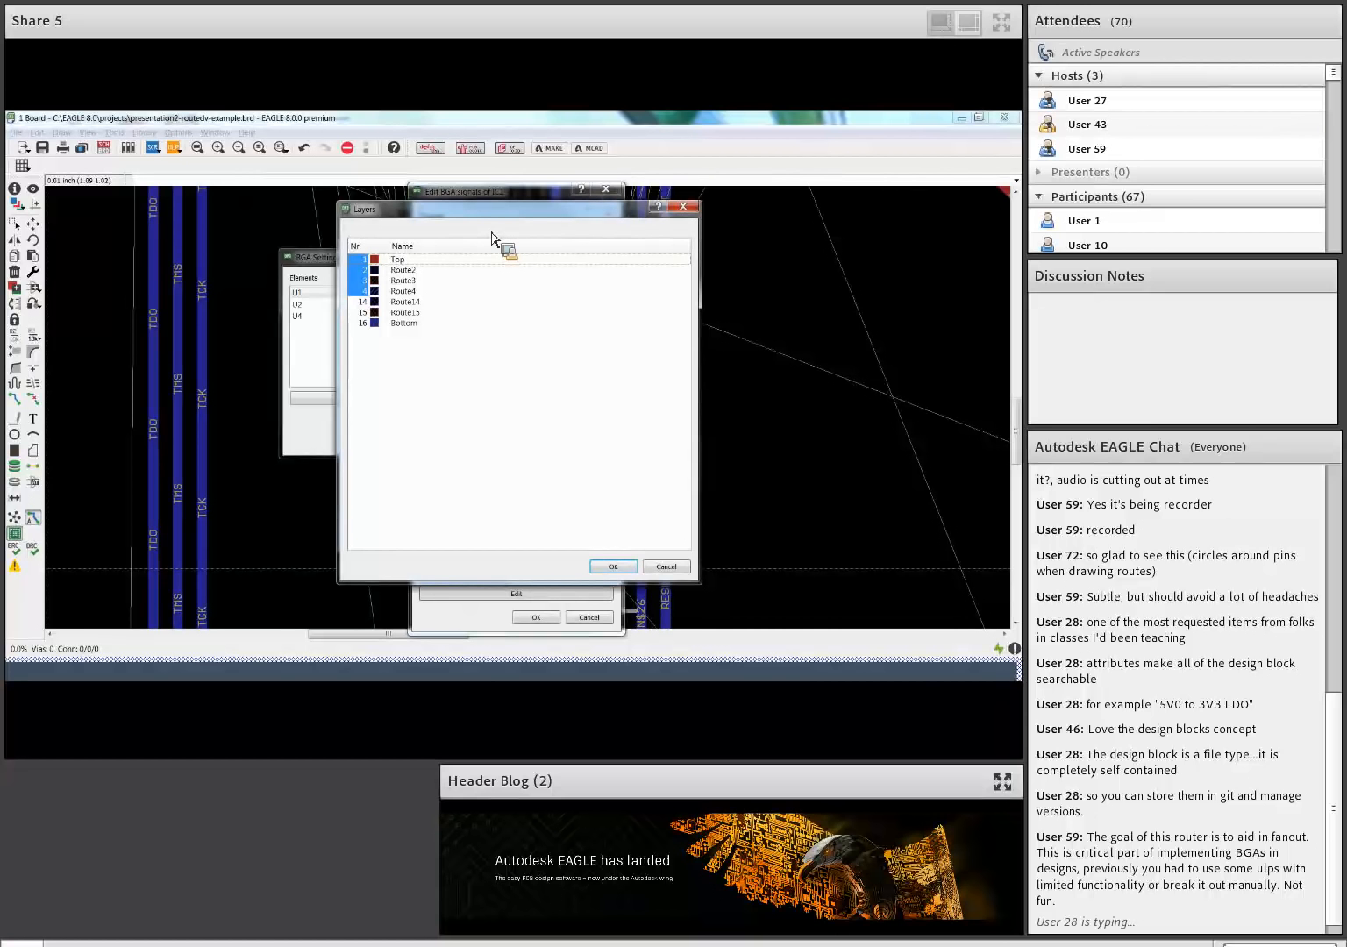
{"action": "left_click", "coordinate": [683, 207]}
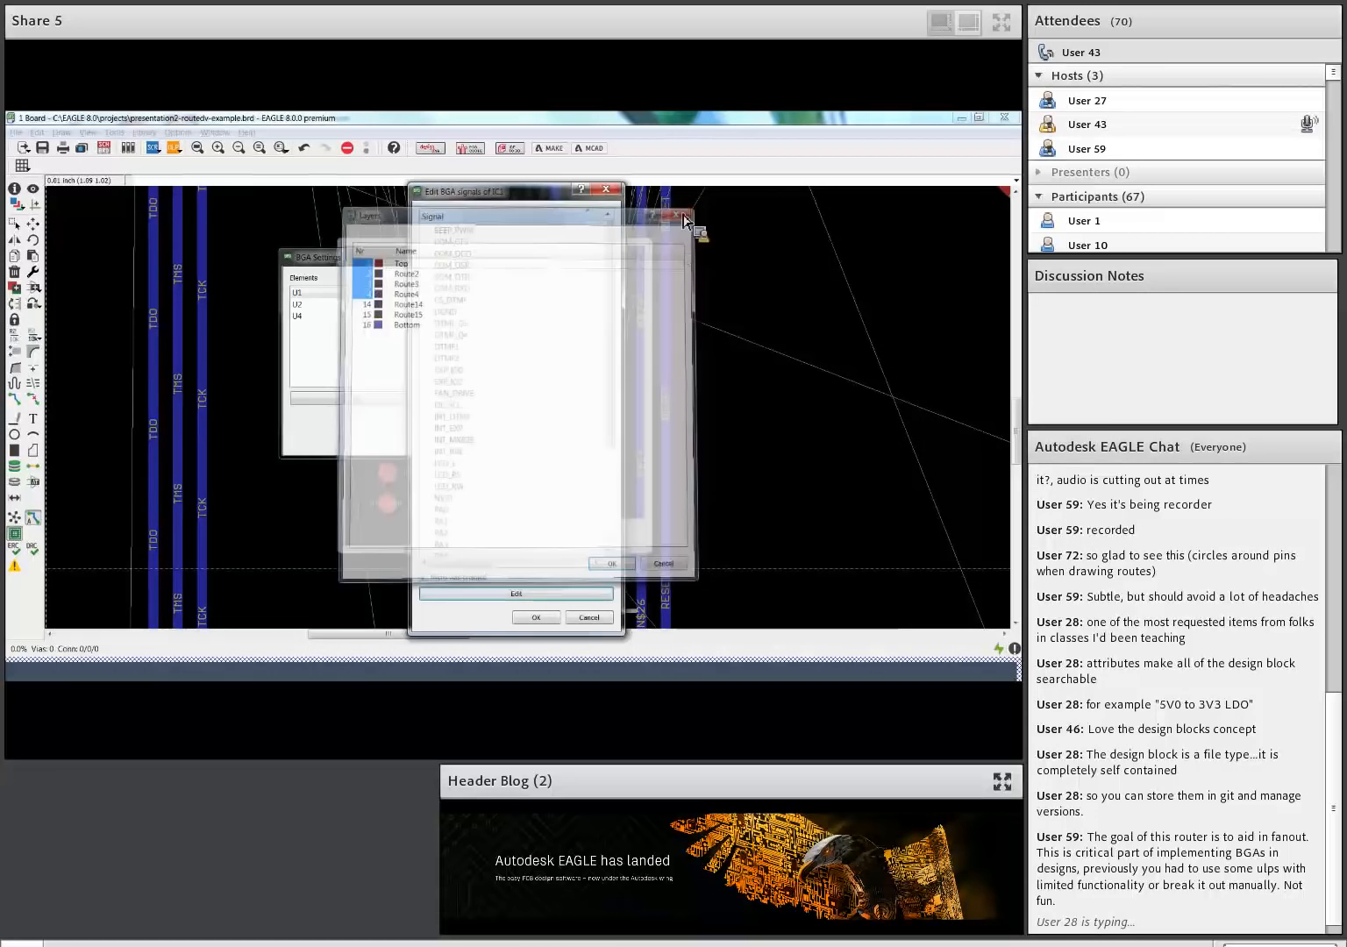
{"action": "left_click", "coordinate": [481, 243]}
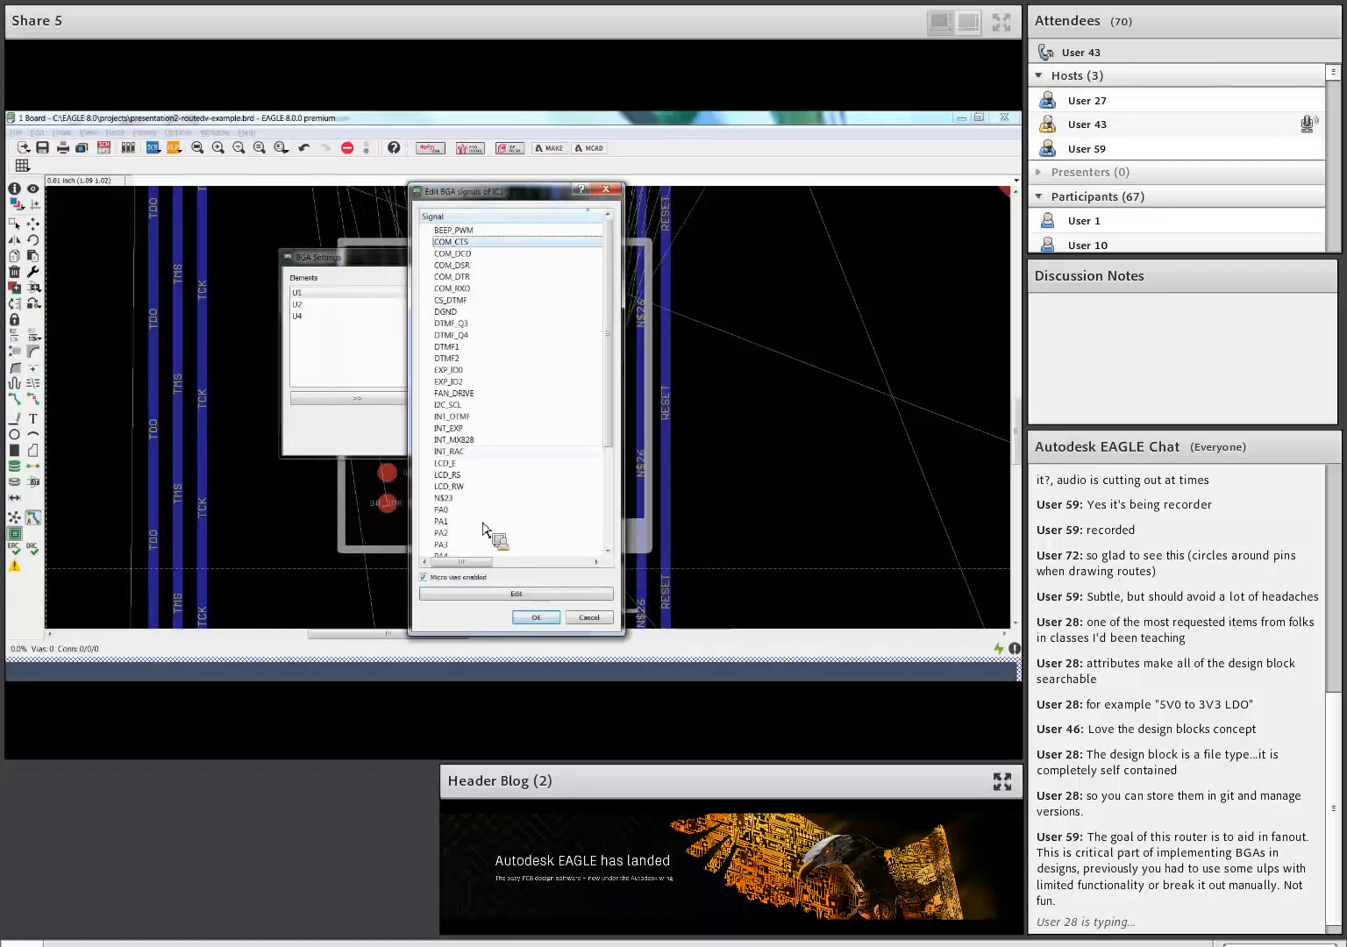
{"action": "left_click", "coordinate": [513, 593]}
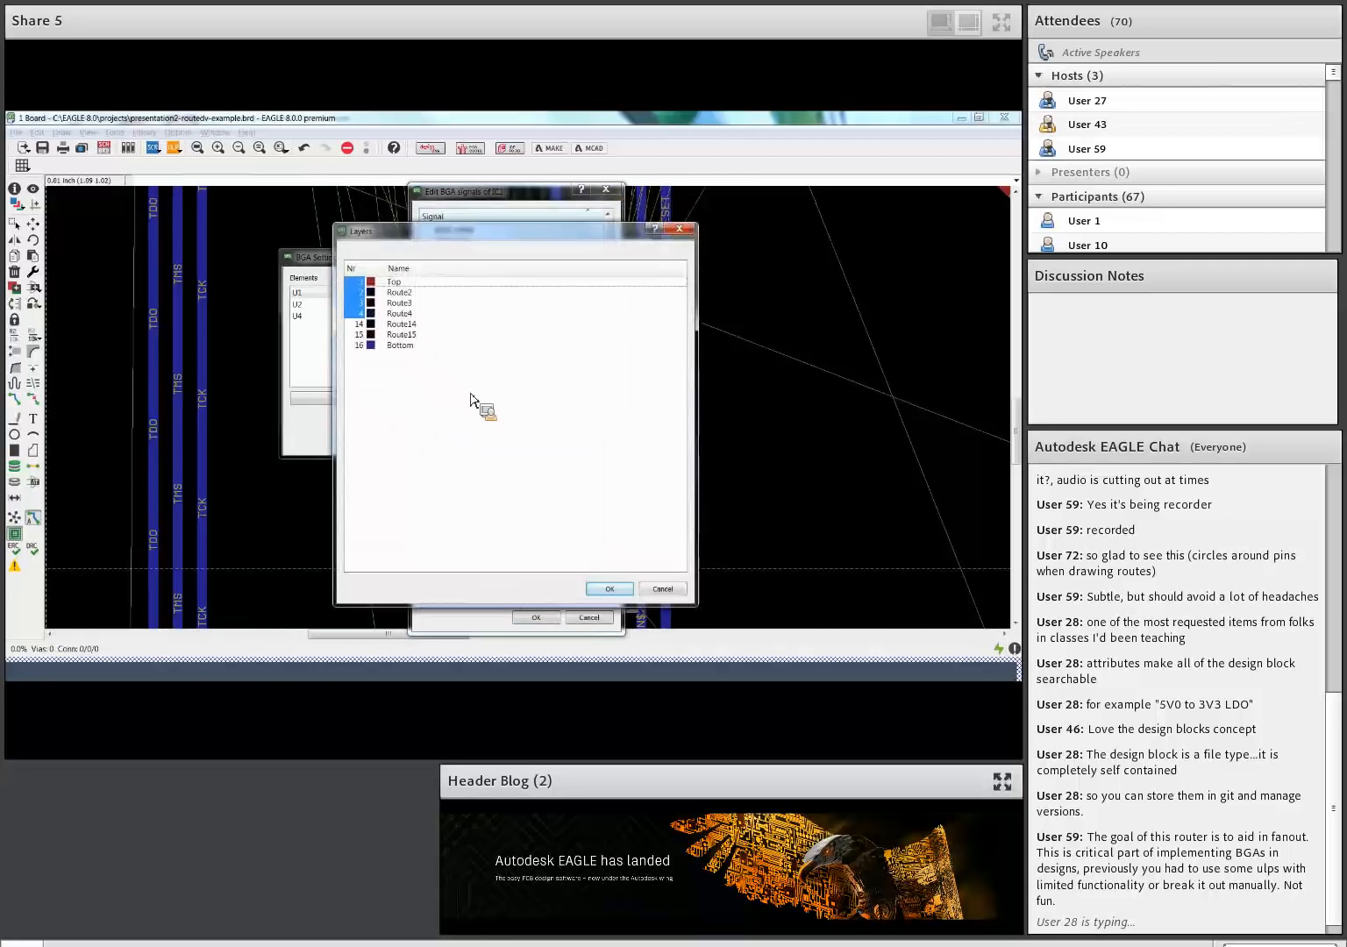
{"action": "left_click", "coordinate": [679, 229]}
Apply the layers Top, Route2, Route3 and Route4 to all of IC1's signals together and run the BGA autorouter
{"action": "left_click_drag", "start_coordinate": [467, 230], "coordinate": [570, 565]}
{"action": "left_click", "coordinate": [498, 595]}
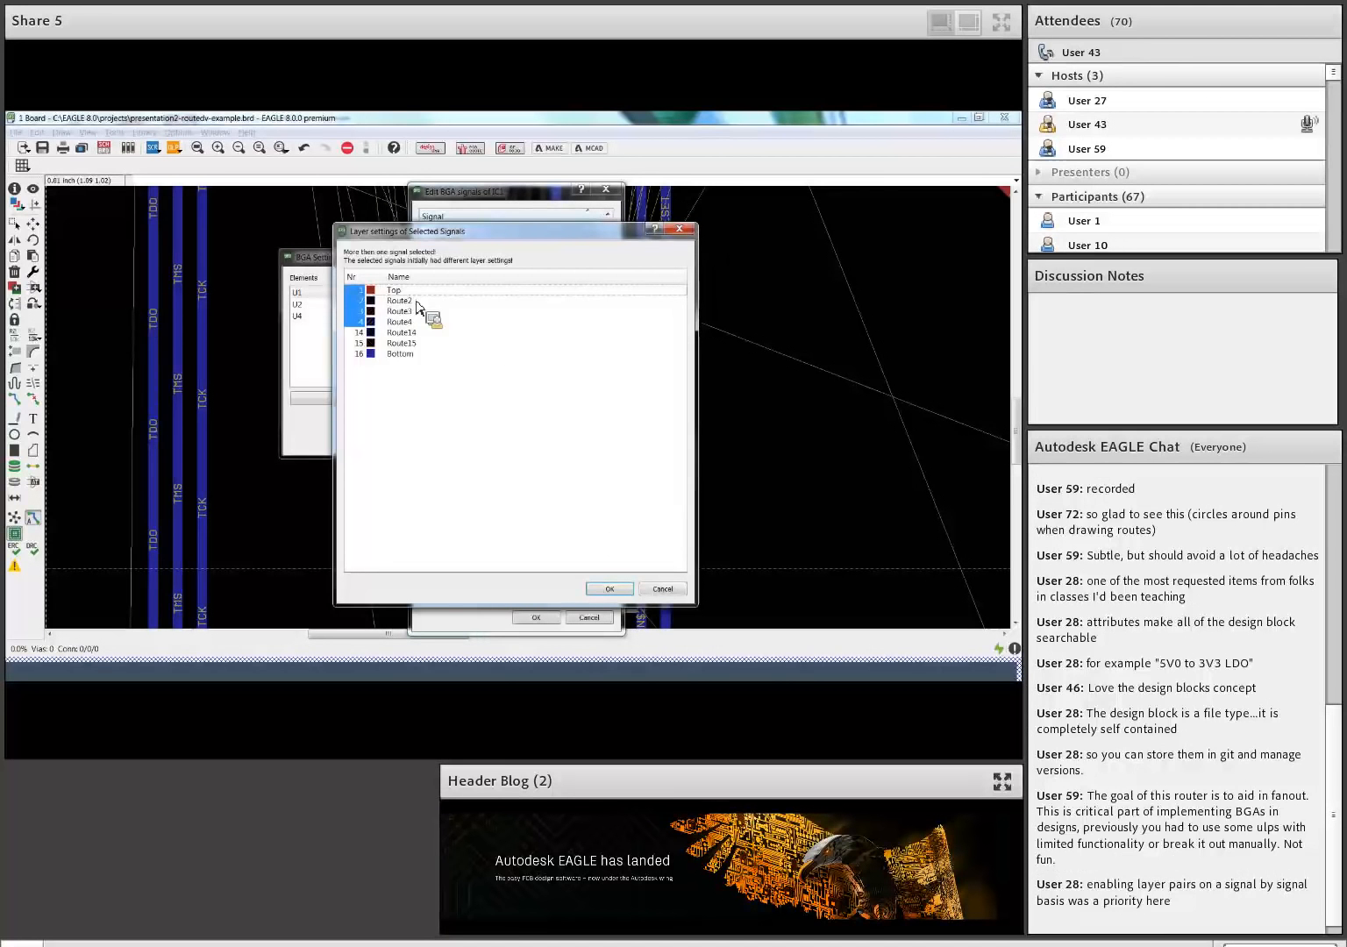
{"action": "left_click", "coordinate": [609, 589]}
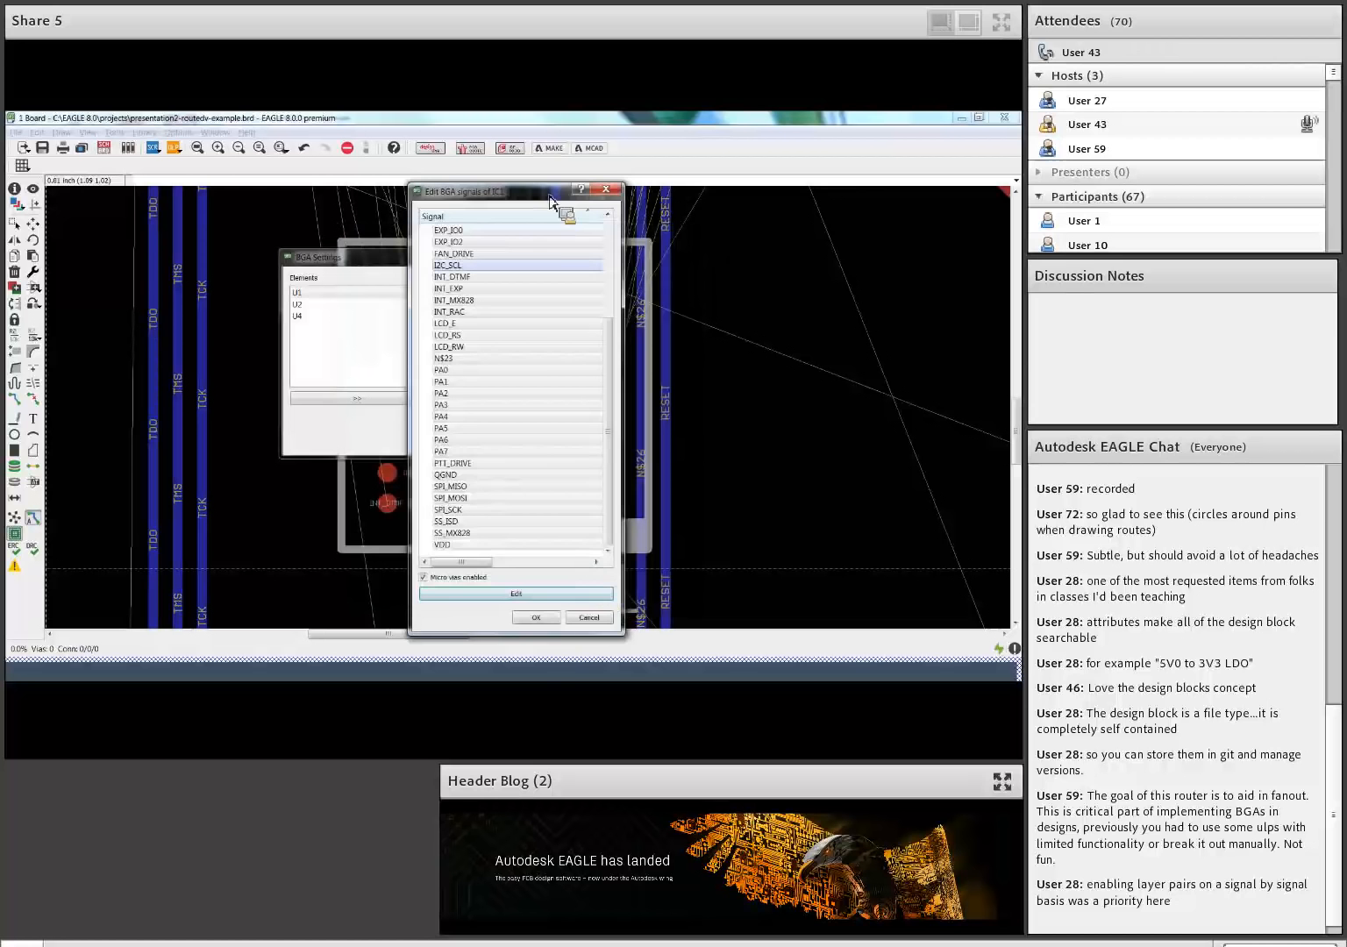
{"action": "left_click", "coordinate": [536, 619]}
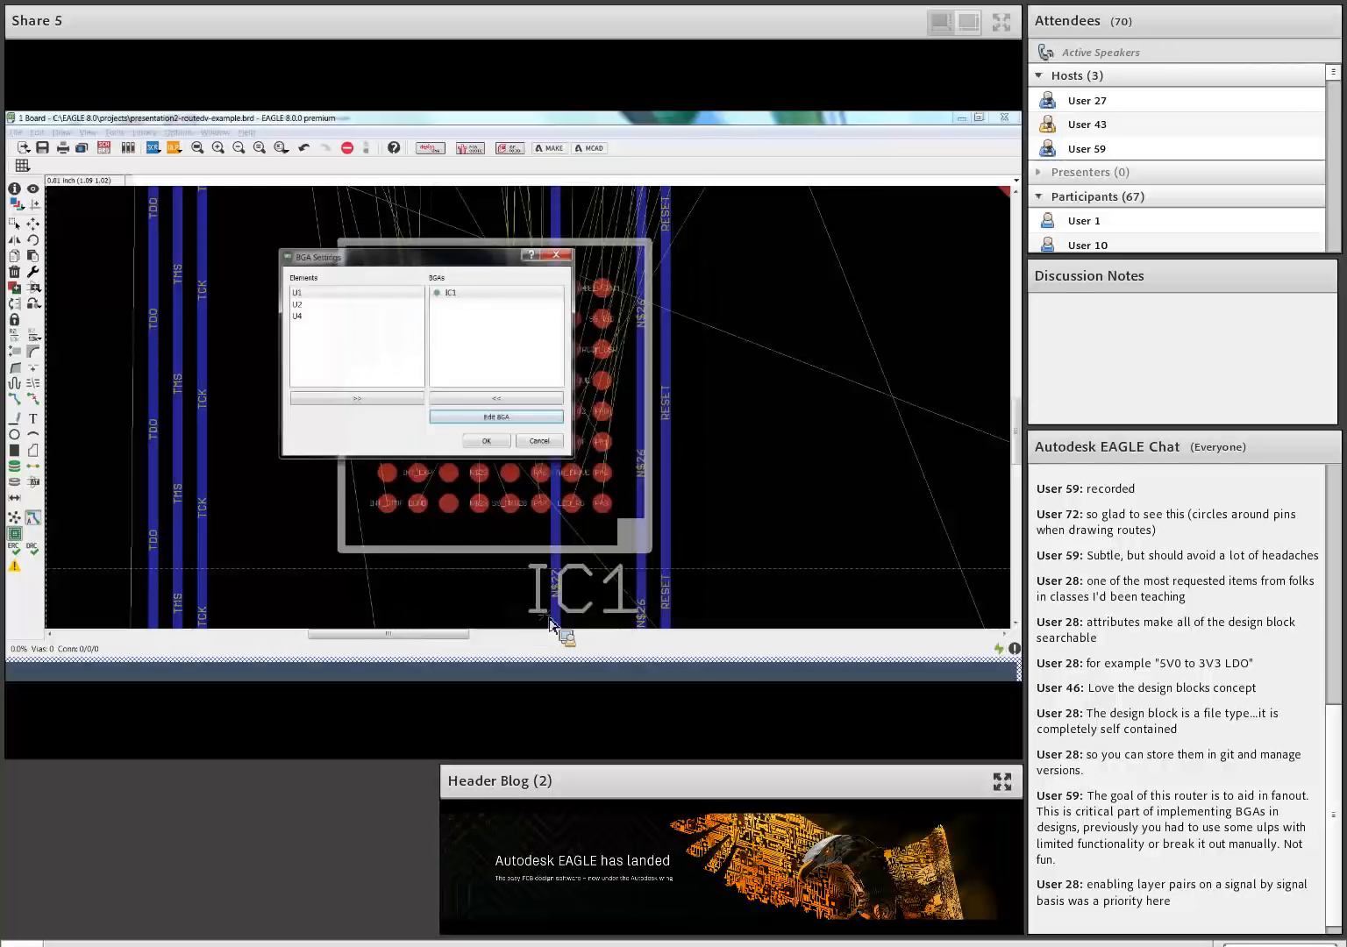
{"action": "left_click", "coordinate": [487, 443]}
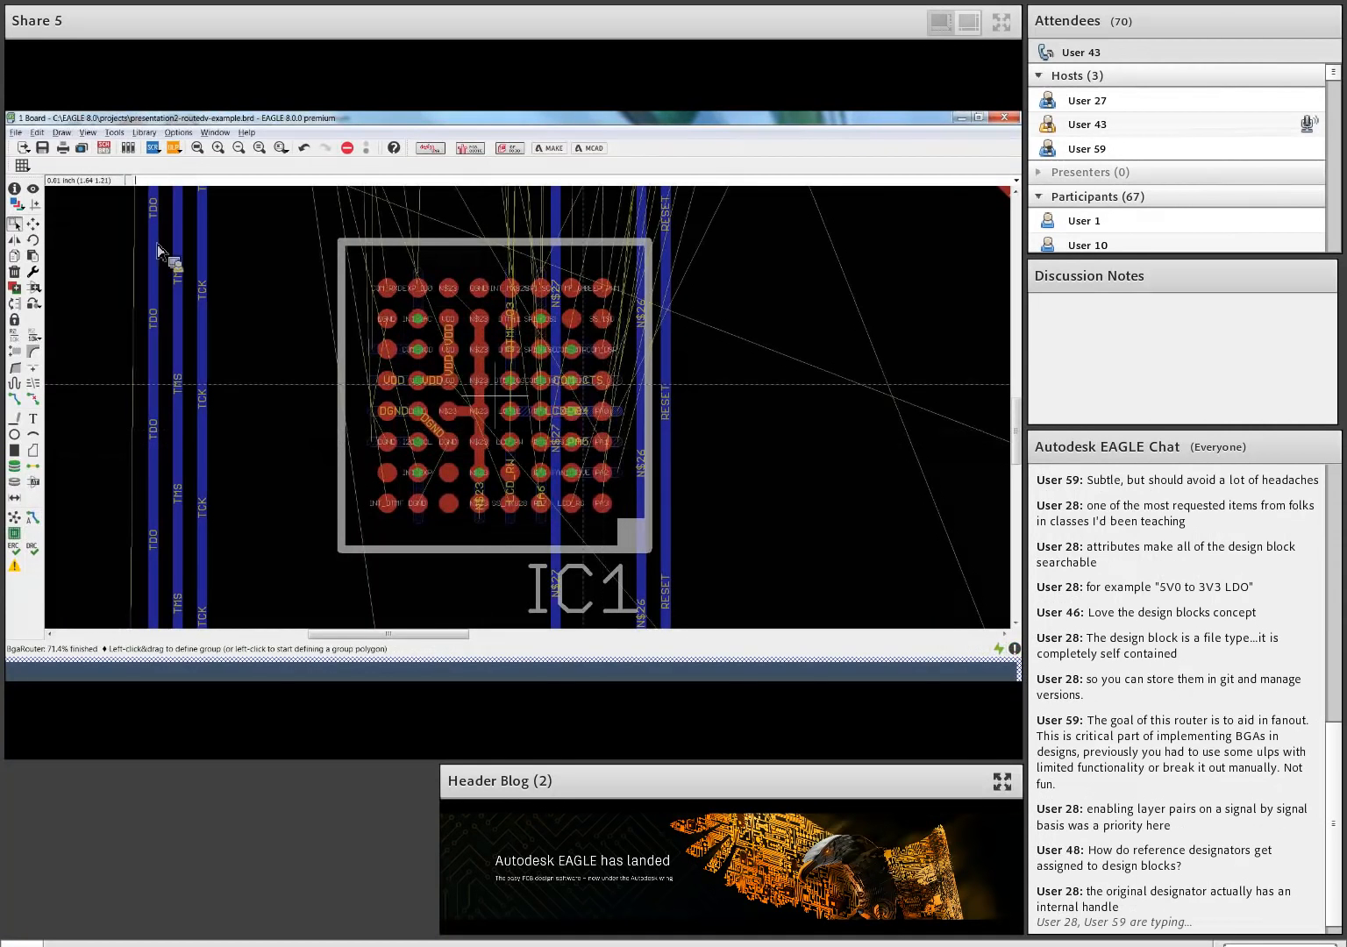
Hide the Unrouted layer and inspect IC1's routed fanout traces and vias up close
{"action": "left_click", "coordinate": [18, 209]}
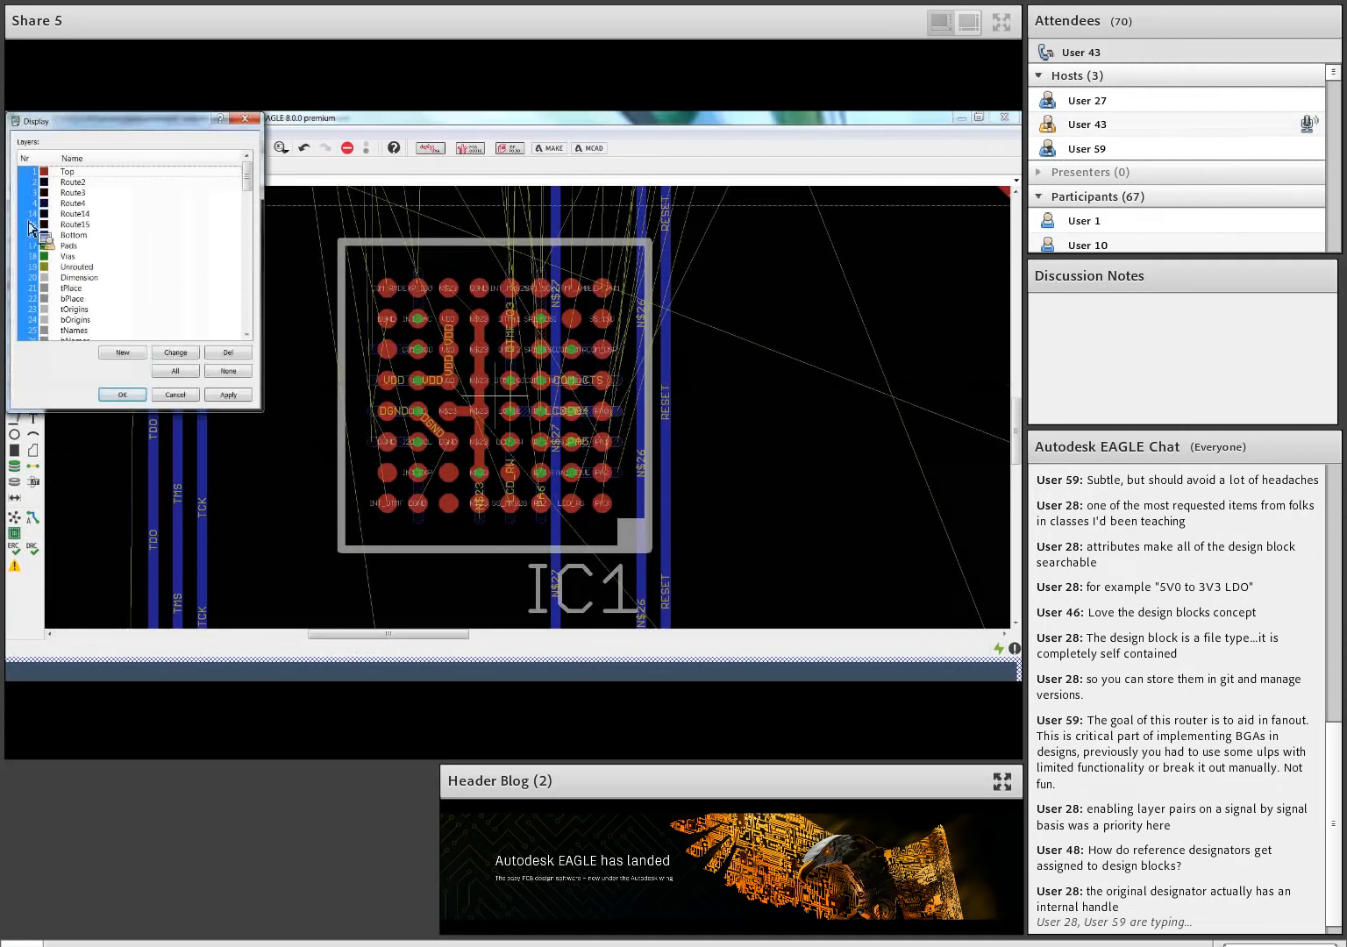
{"action": "left_click", "coordinate": [33, 266]}
{"action": "left_click", "coordinate": [125, 396]}
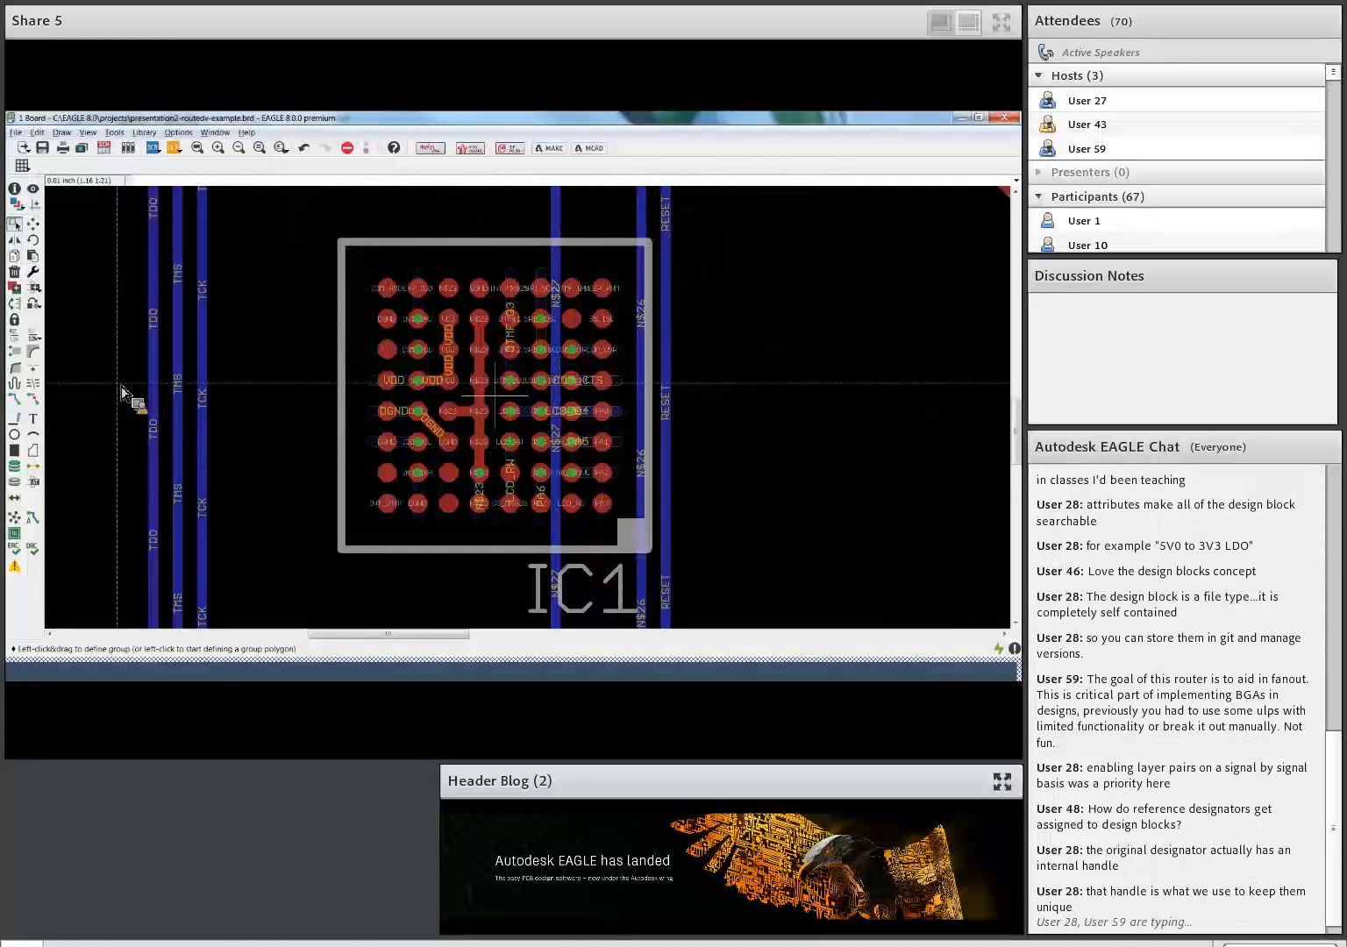
{"action": "scroll", "coordinate": [434, 402], "scroll_direction": "up", "scroll_amount": 3}
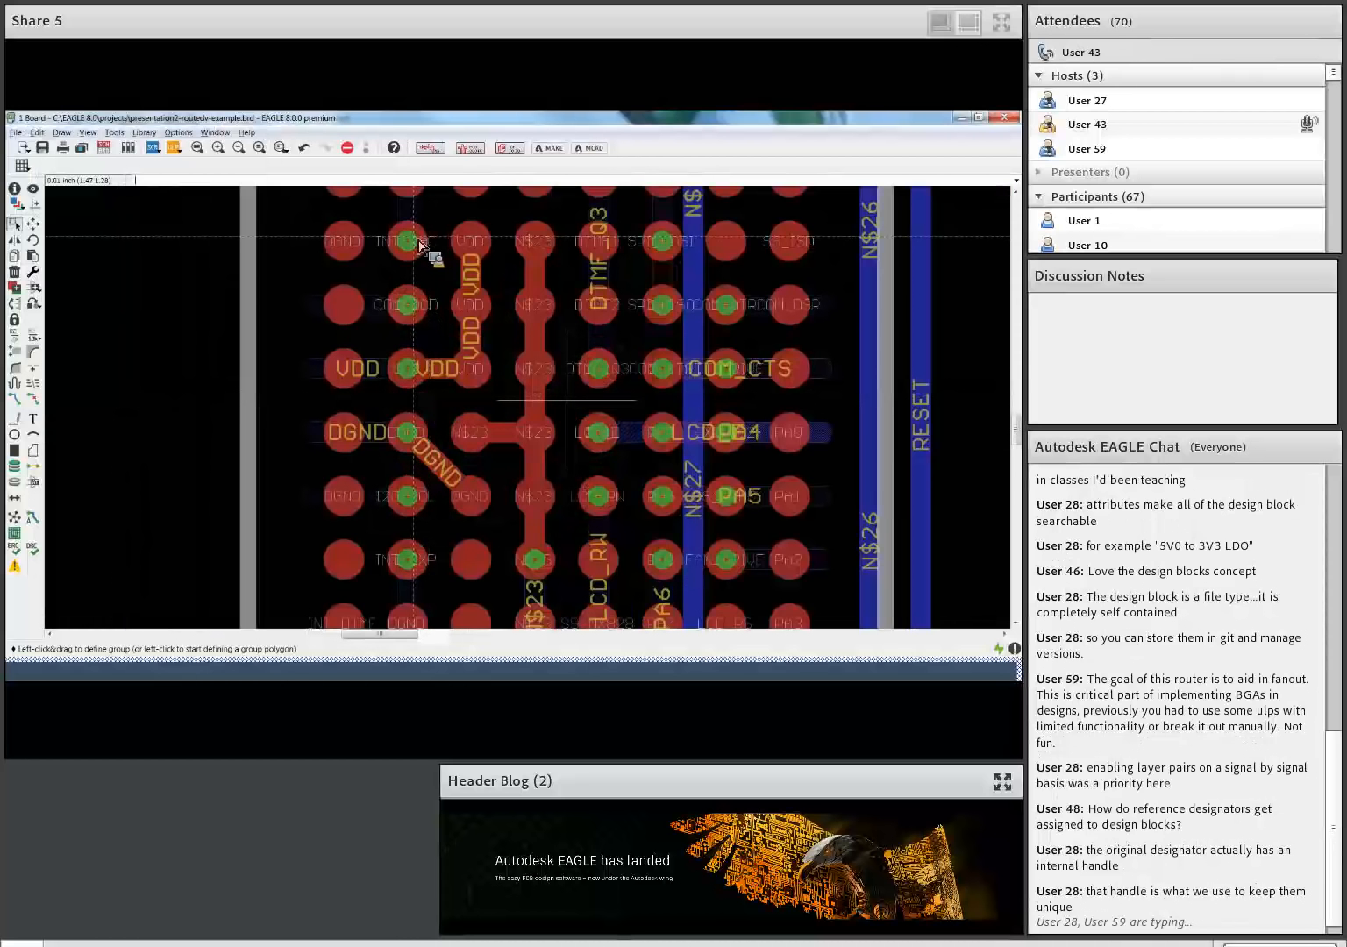
{"action": "middle_click_drag", "start_coordinate": [480, 319], "coordinate": [451, 319]}
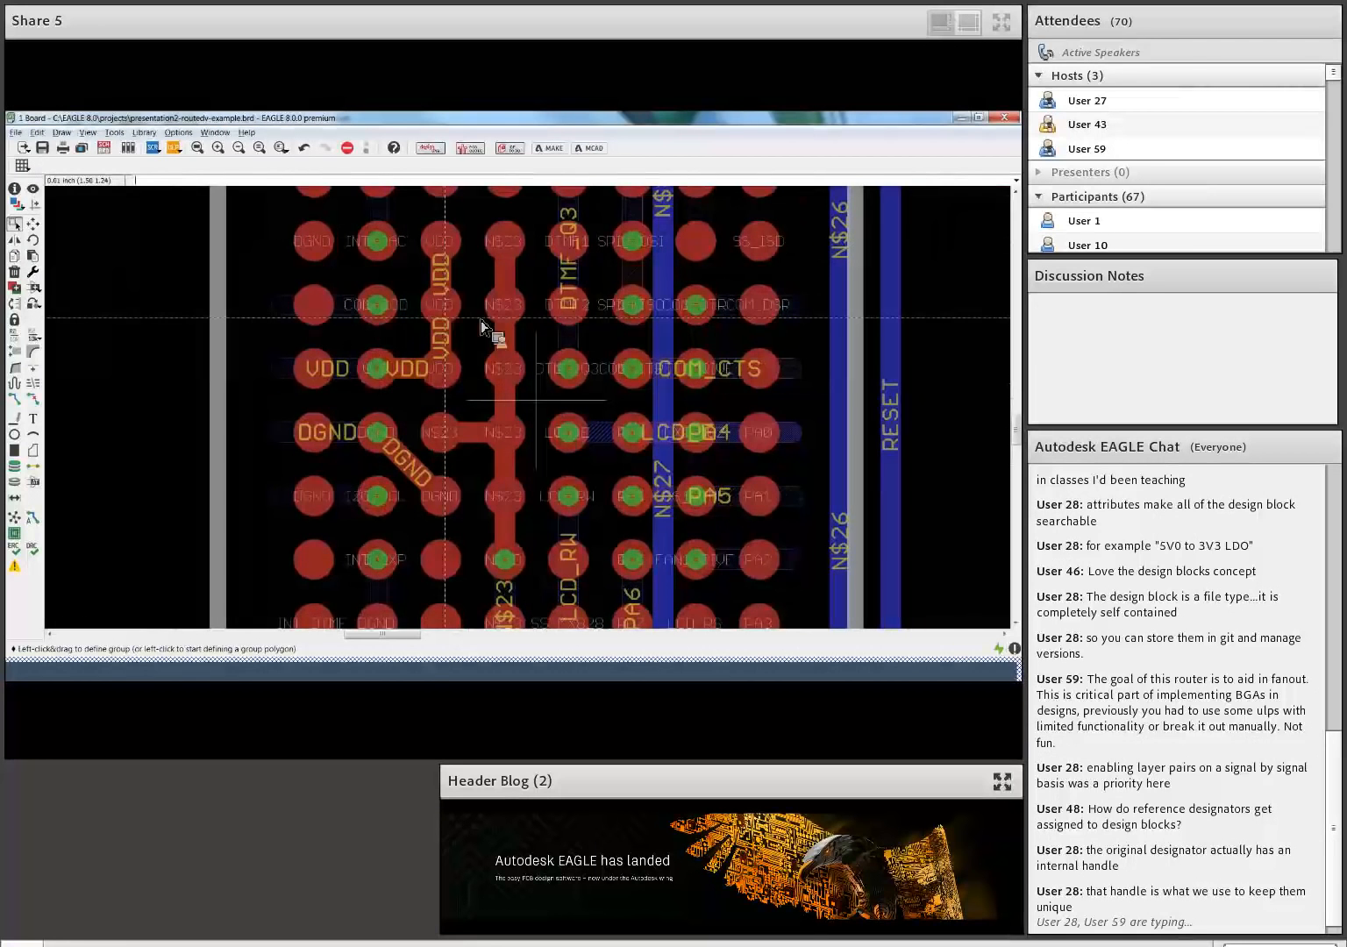
{"action": "middle_click_drag", "start_coordinate": [623, 249], "coordinate": [579, 247]}
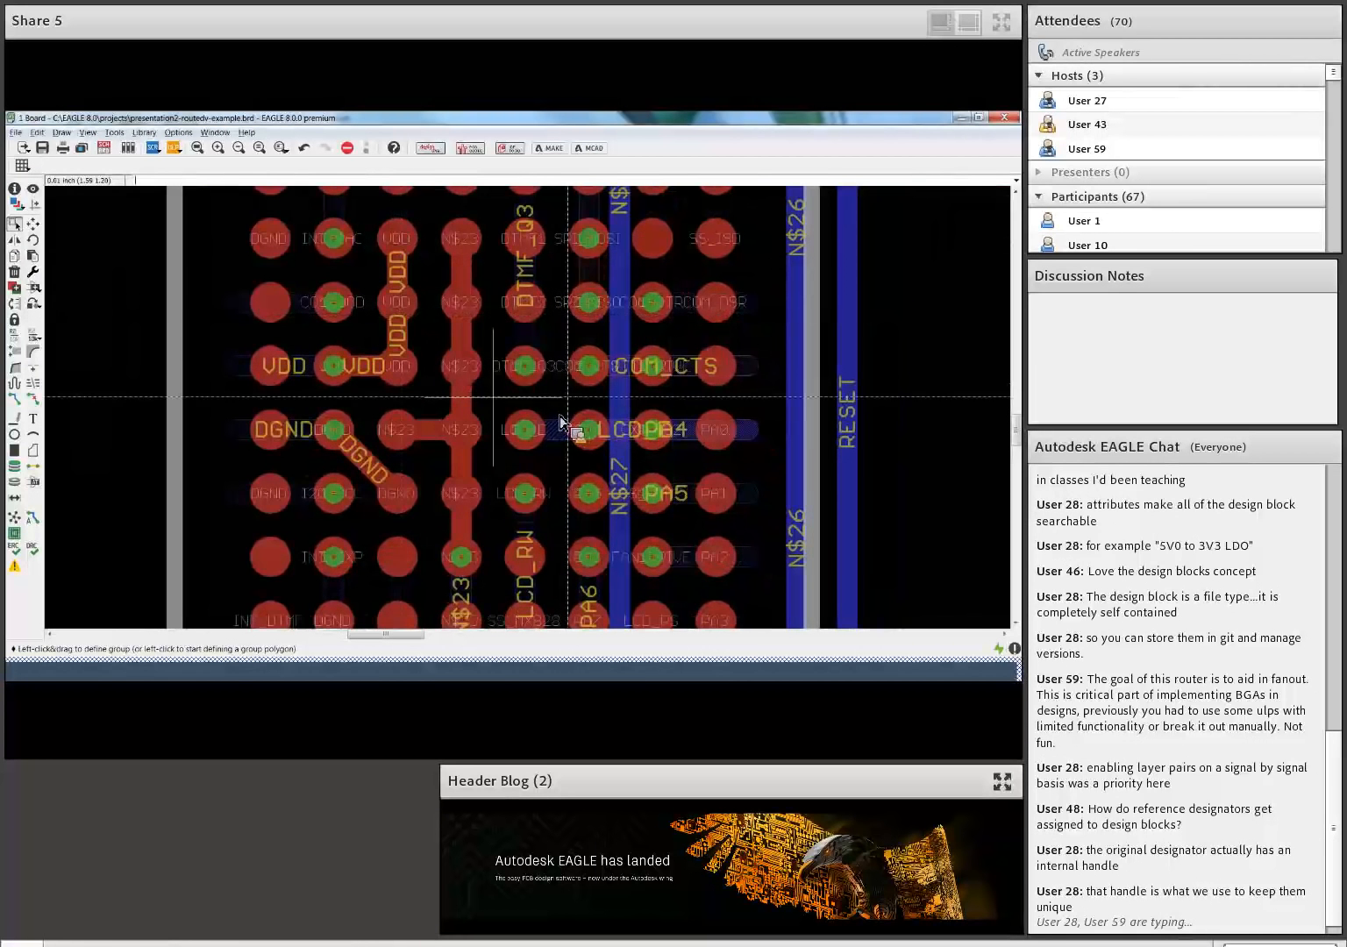
{"action": "scroll", "coordinate": [478, 364], "scroll_direction": "down", "scroll_amount": 1}
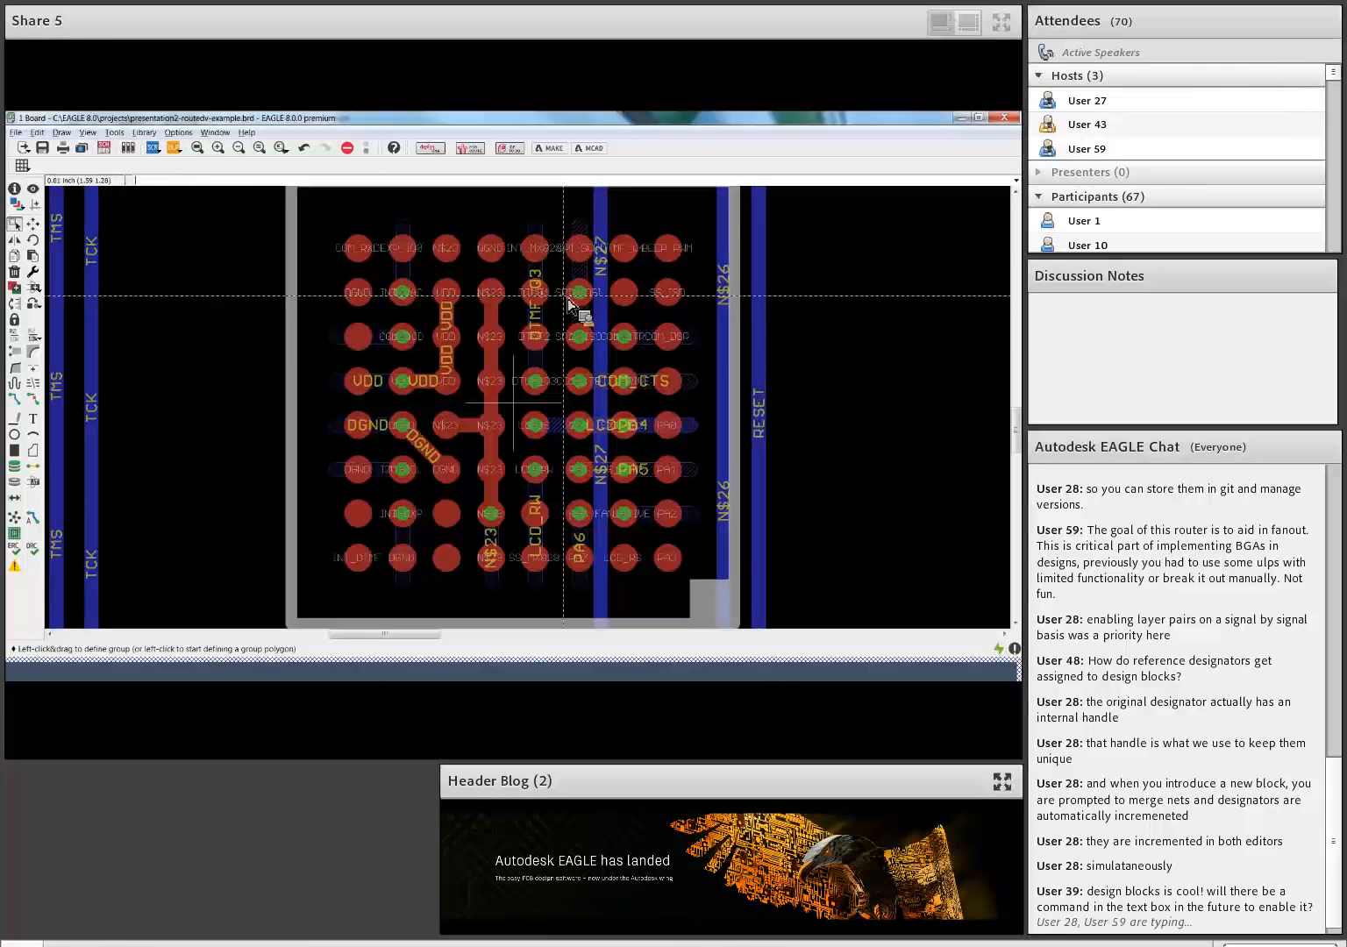
{"action": "scroll", "coordinate": [541, 376], "scroll_direction": "down", "scroll_amount": 3}
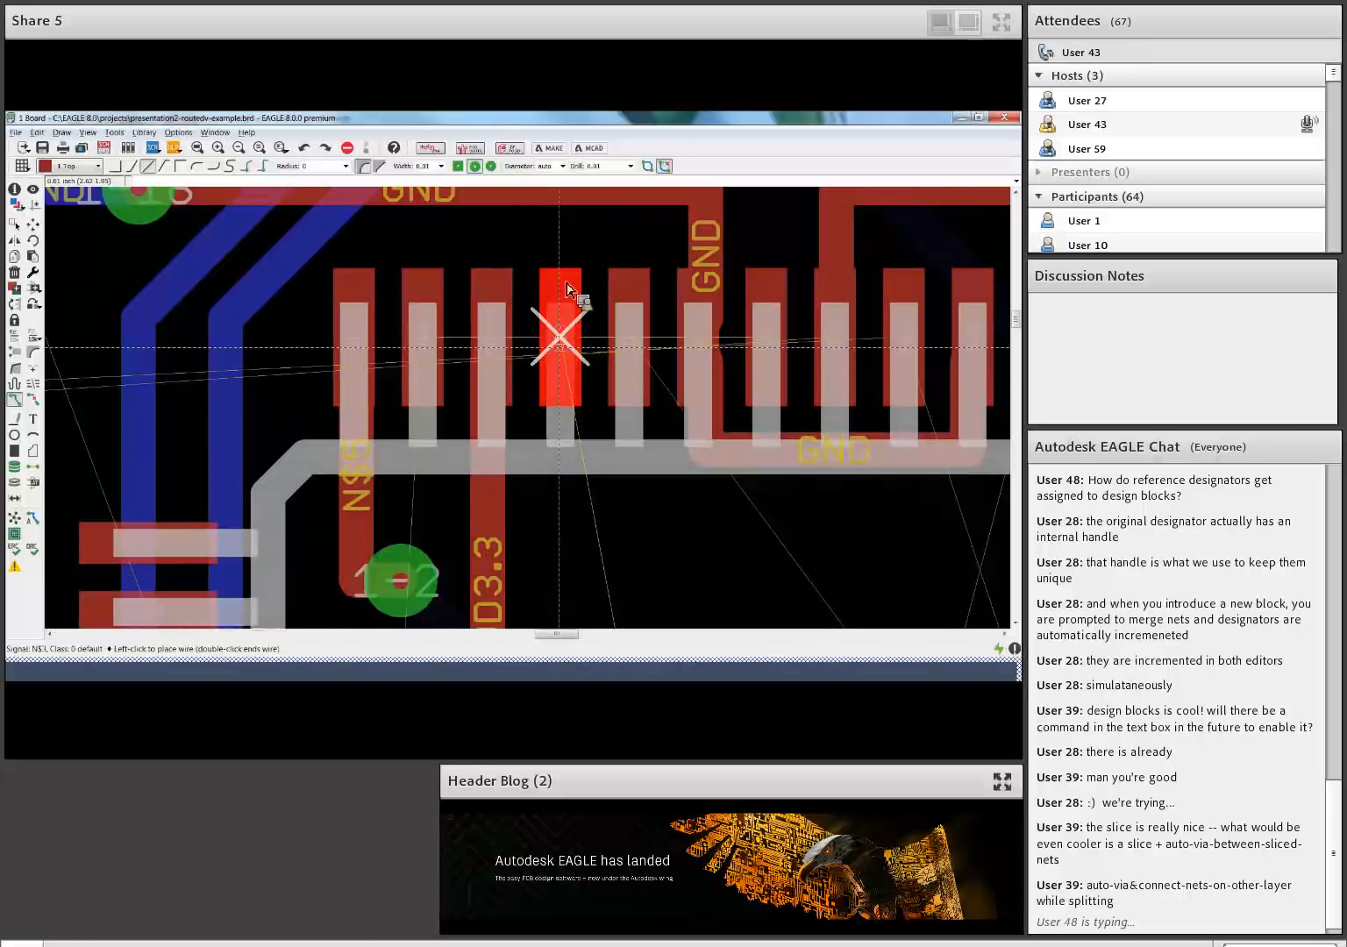
Try routing N$3 from its pad on the Top layer into the chip outline while changing the wire bend style
{"action": "scroll", "coordinate": [581, 407], "scroll_direction": "up", "scroll_amount": 1}
{"action": "scroll", "coordinate": [579, 405], "scroll_direction": "down", "scroll_amount": 1}
{"action": "scroll", "coordinate": [577, 412], "scroll_direction": "down", "scroll_amount": 2}
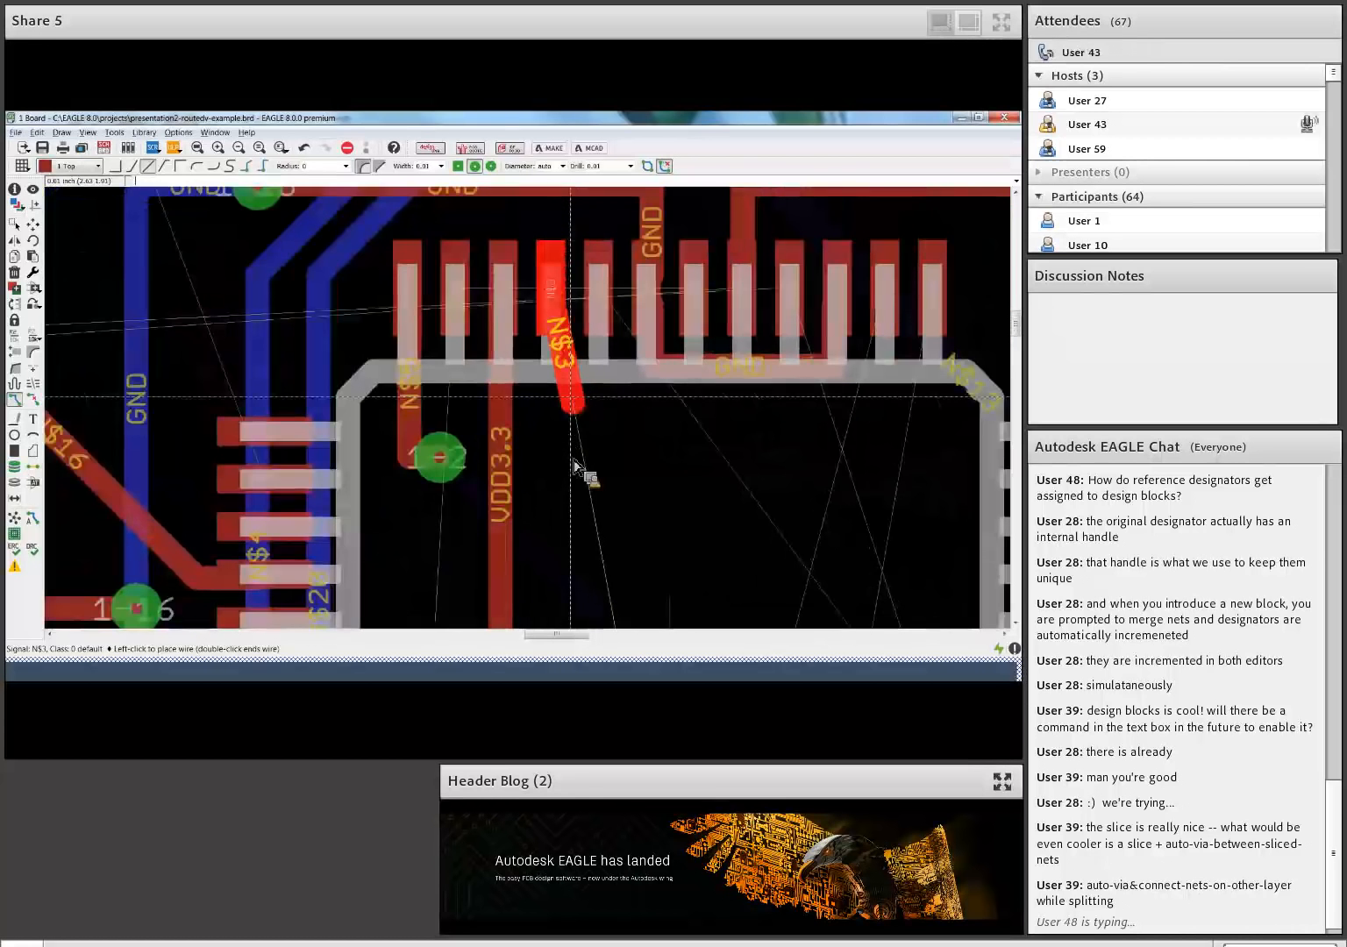
{"action": "middle_click_drag", "start_coordinate": [567, 460], "coordinate": [538, 413]}
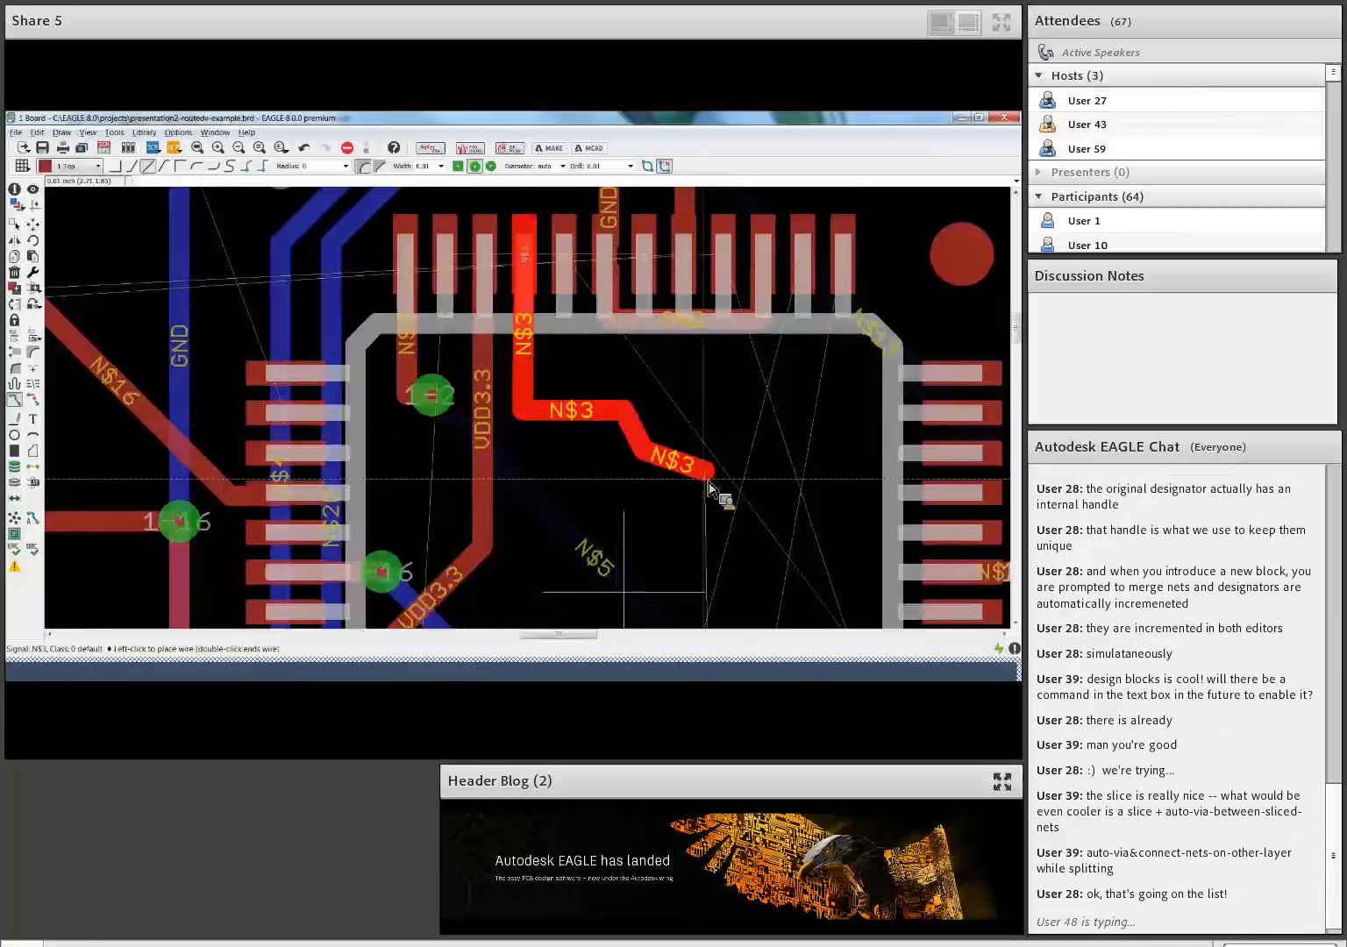
{"action": "right_click", "coordinate": [738, 474]}
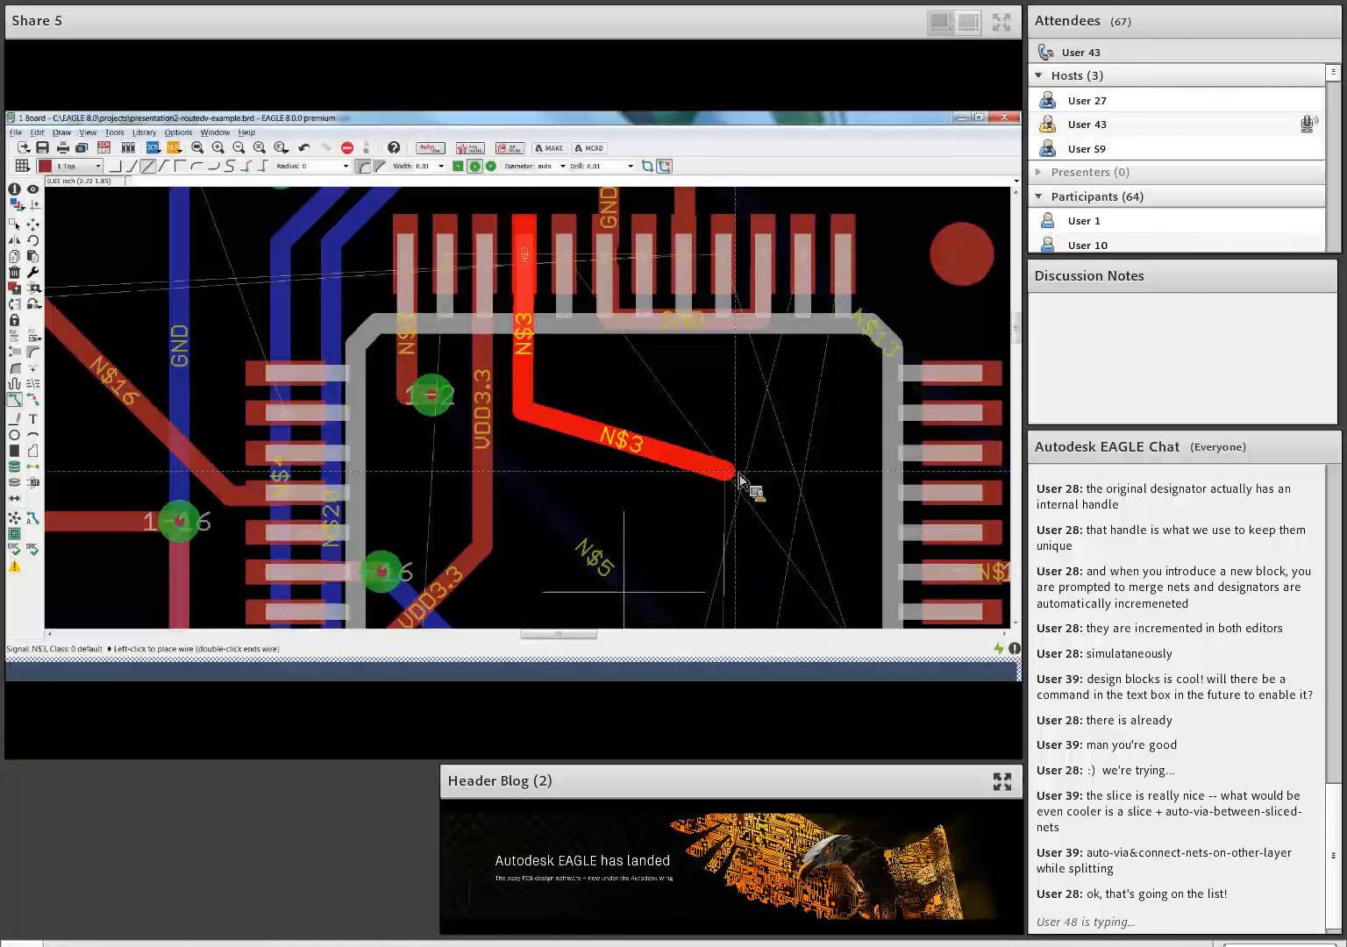
{"action": "right_click", "coordinate": [739, 476]}
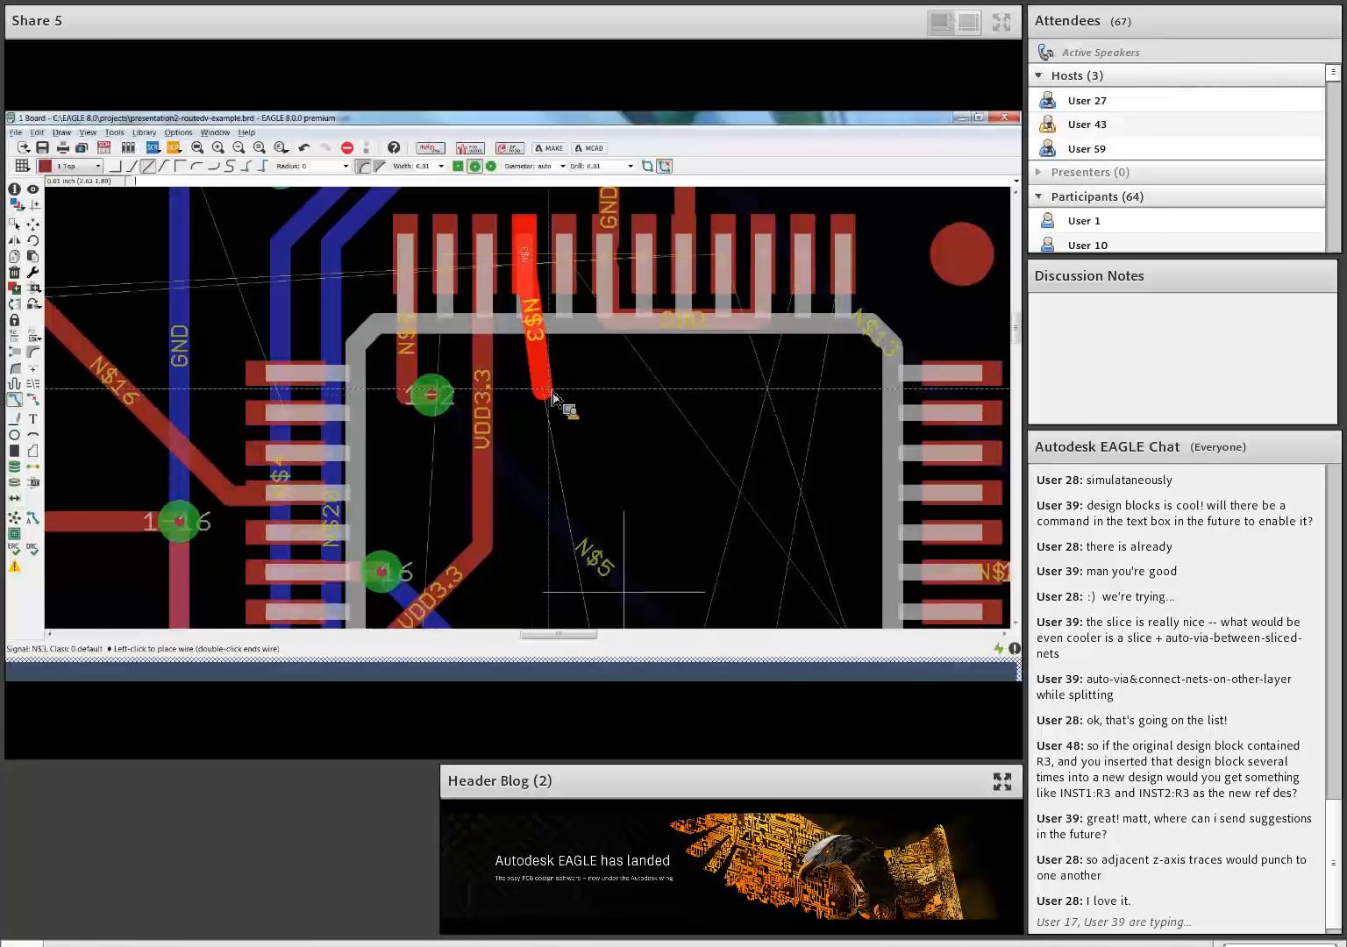
Switch the N$3 route from Top to the Bottom layer and place a 1-16 via inside the chip outline
{"action": "left_click", "coordinate": [544, 395]}
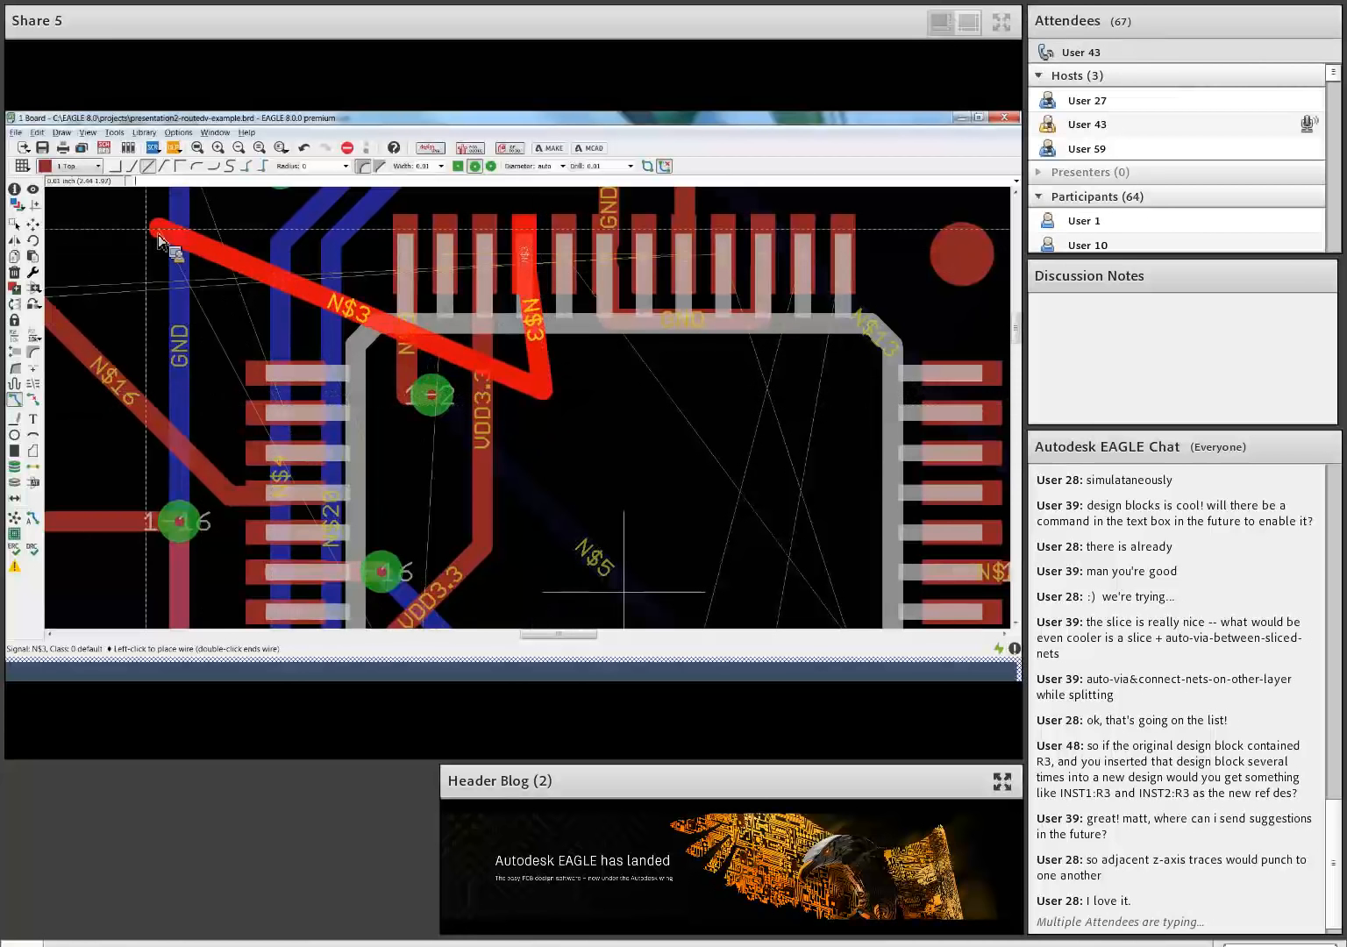
{"action": "middle_click", "coordinate": [551, 404]}
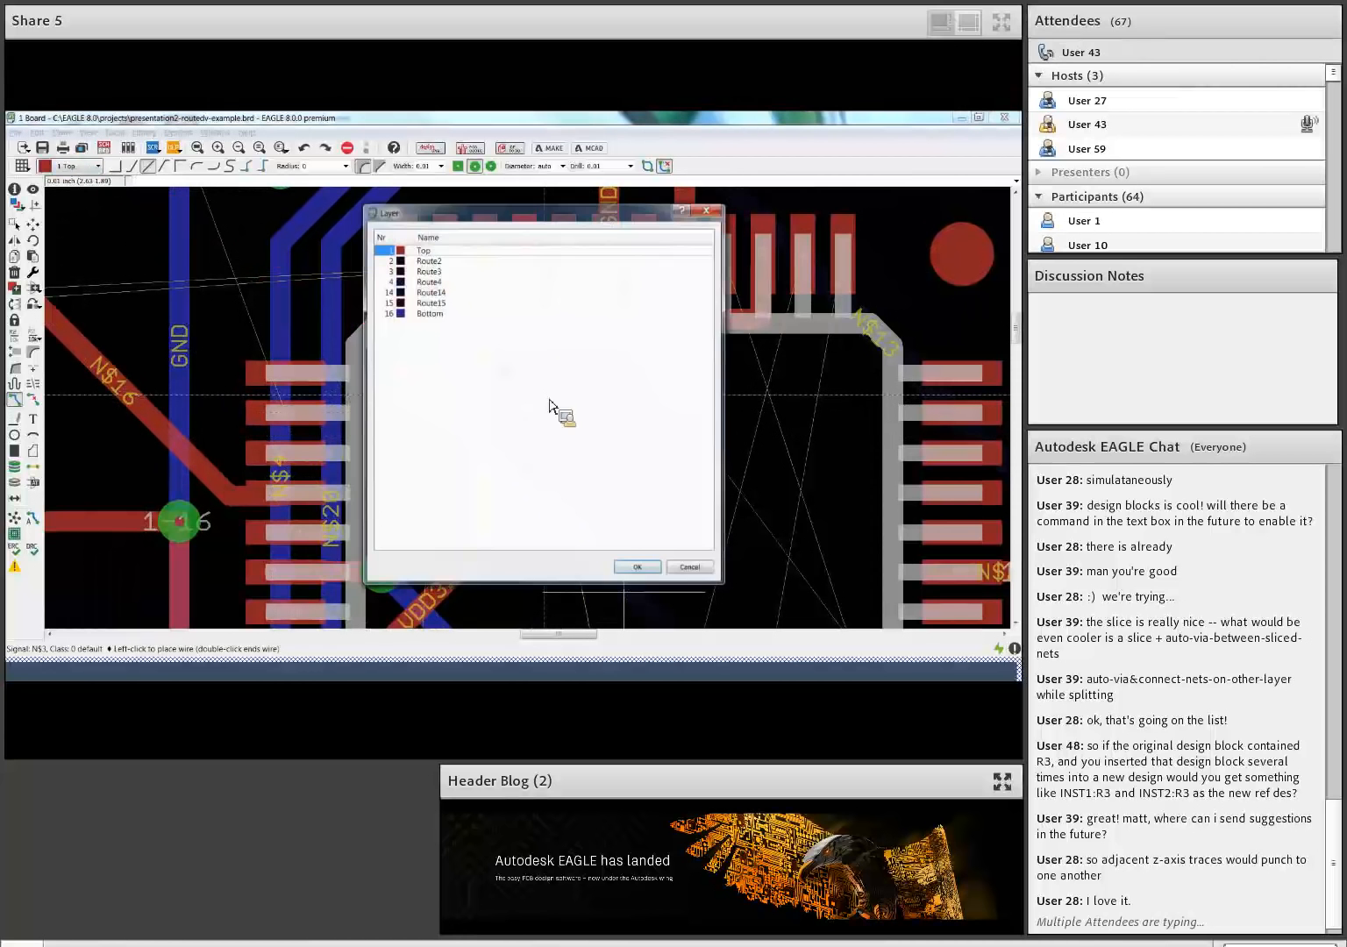
{"action": "left_click", "coordinate": [411, 312]}
{"action": "left_click", "coordinate": [653, 563]}
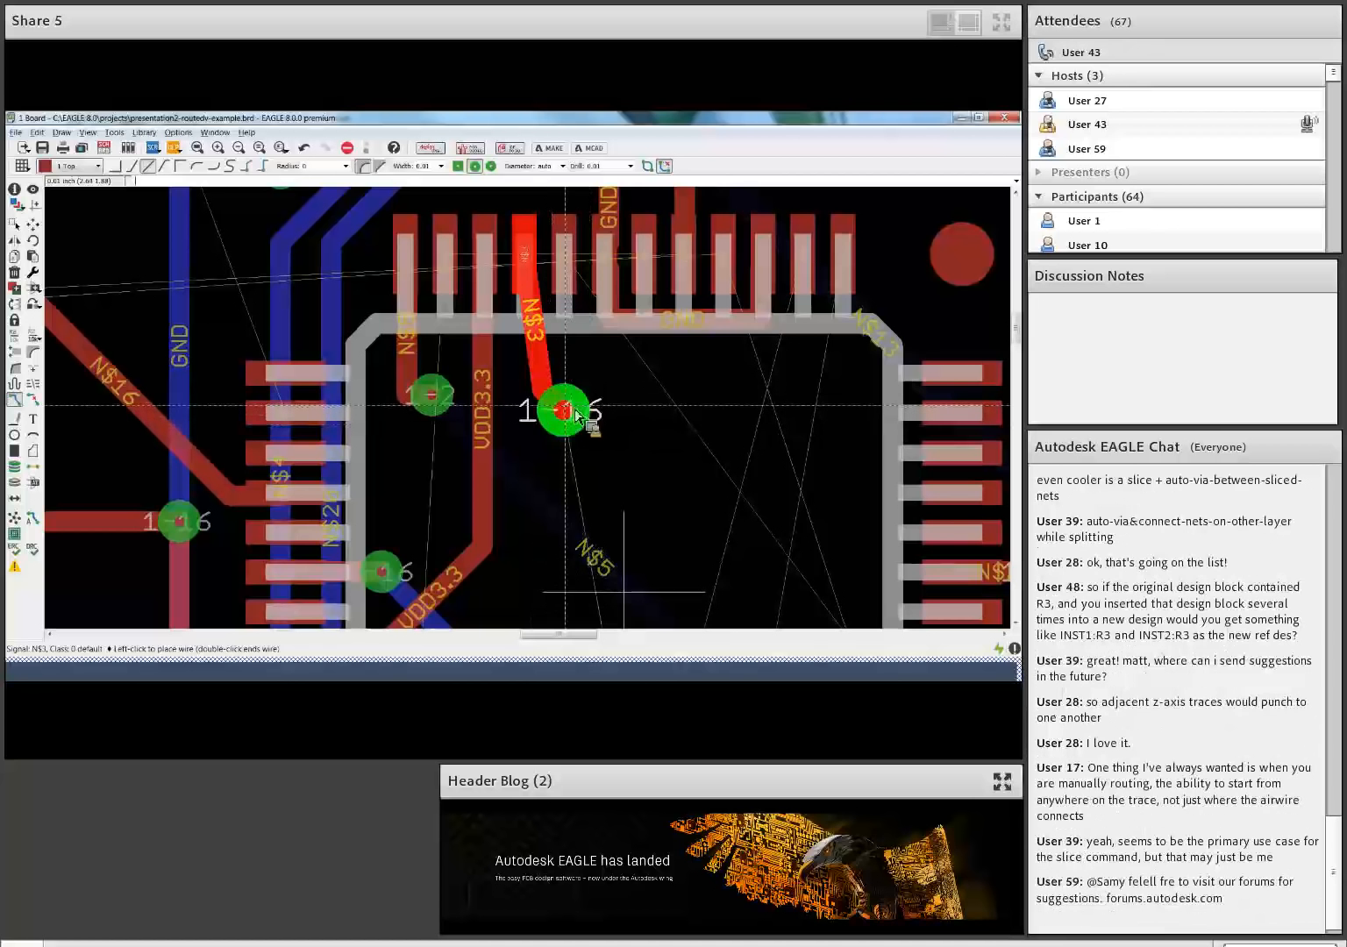
{"action": "left_click", "coordinate": [563, 430]}
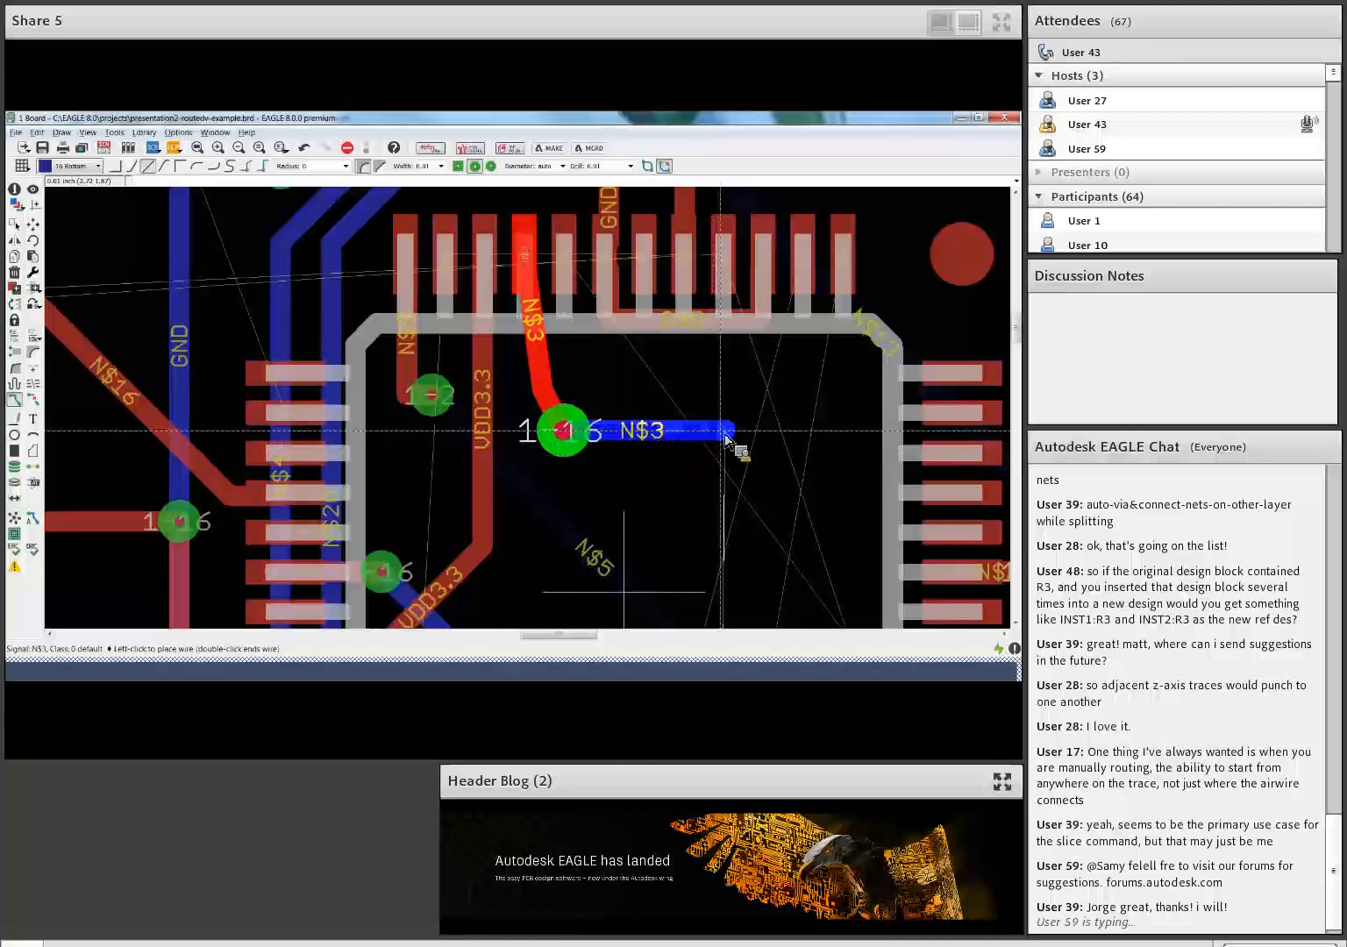
Continue N$3 on the Bottom layer for a short segment, place a second 1-16 via to Route2, and end the route
{"action": "middle_click", "coordinate": [725, 435]}
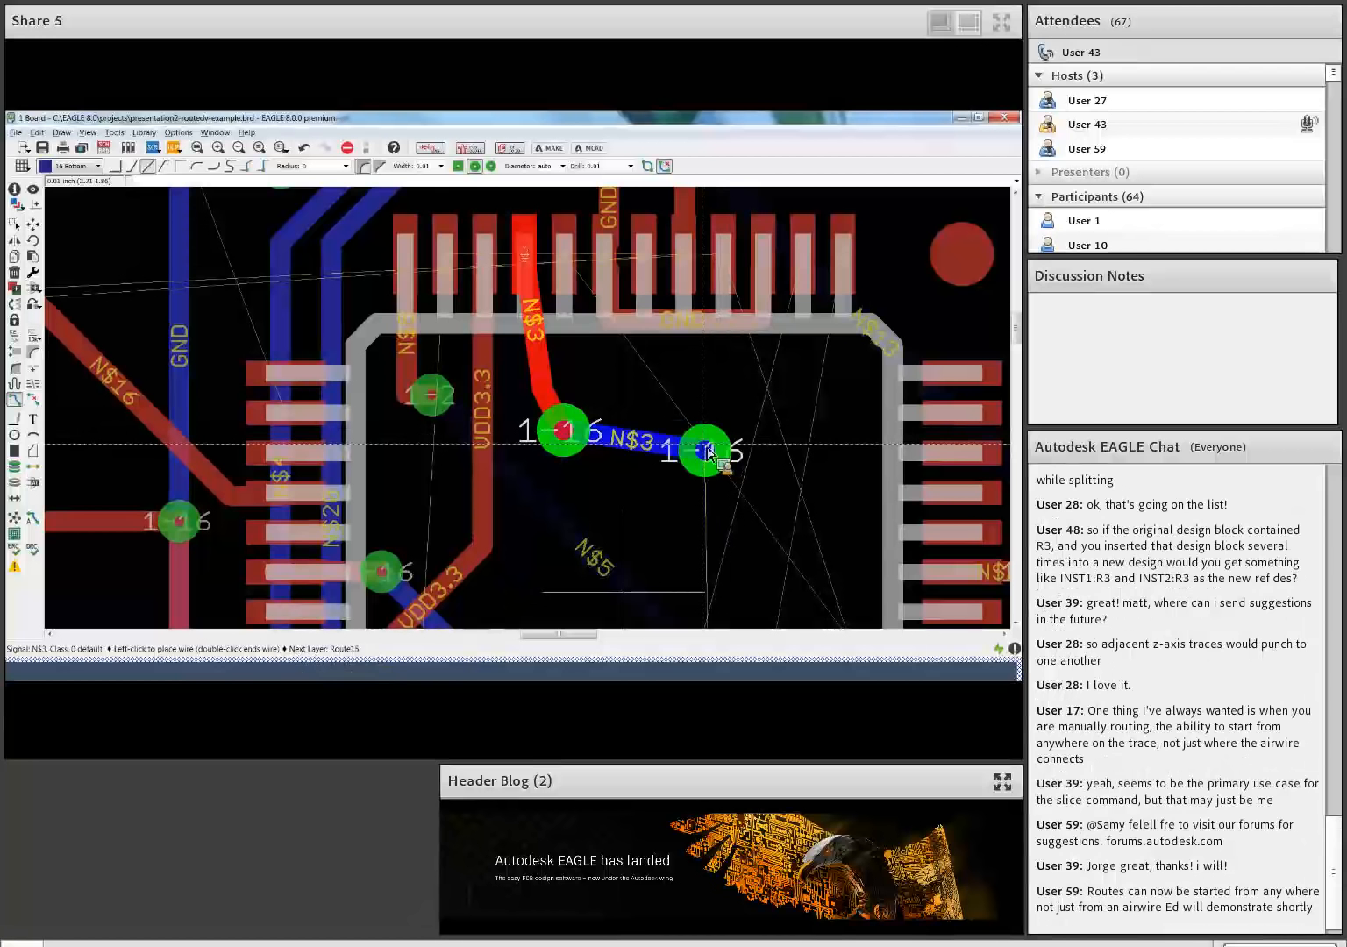
{"action": "key", "text": "space"}
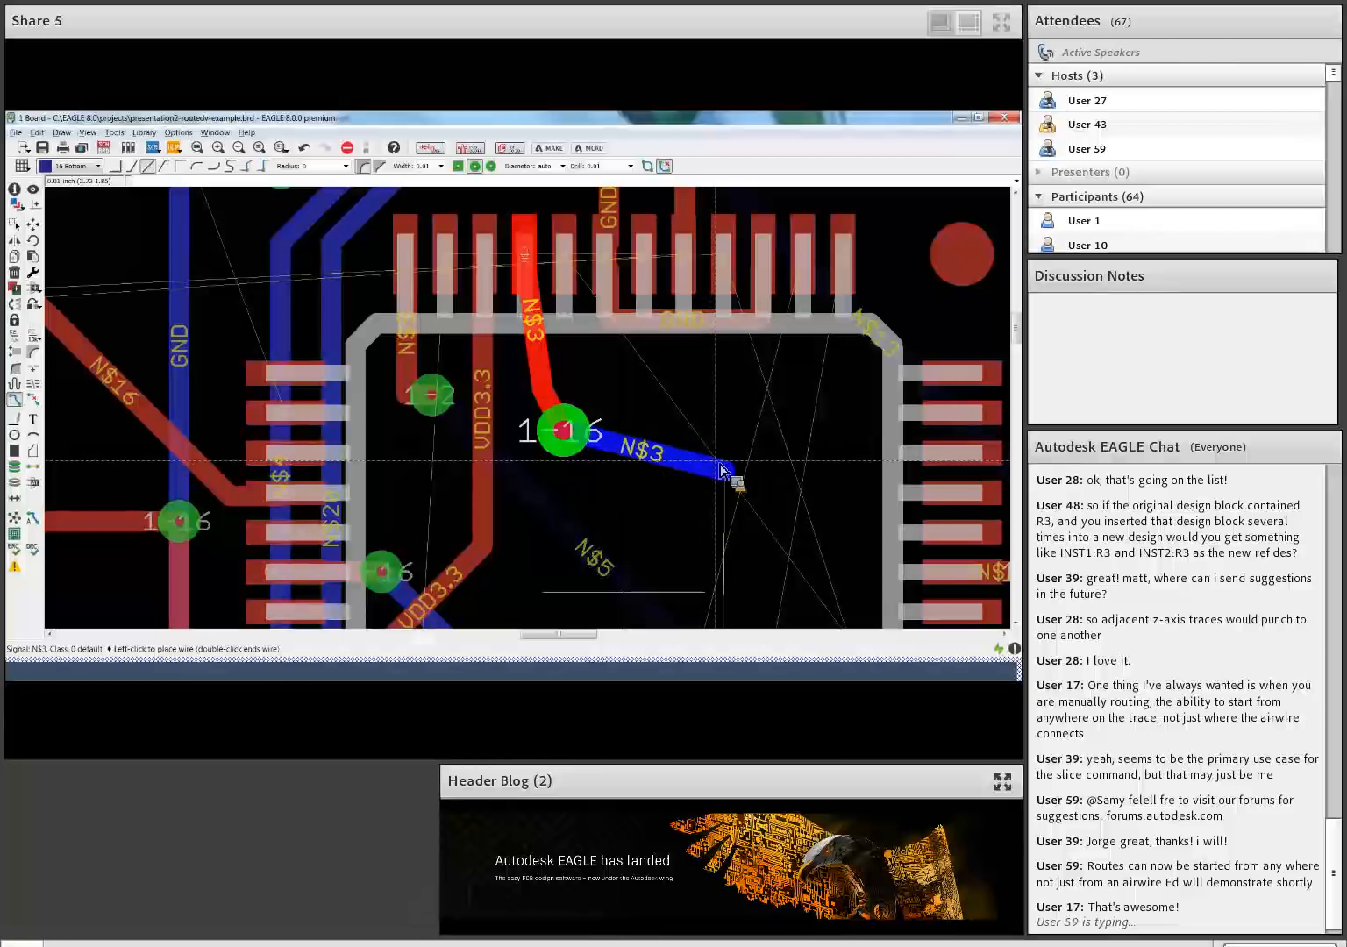
{"action": "middle_click", "coordinate": [722, 471]}
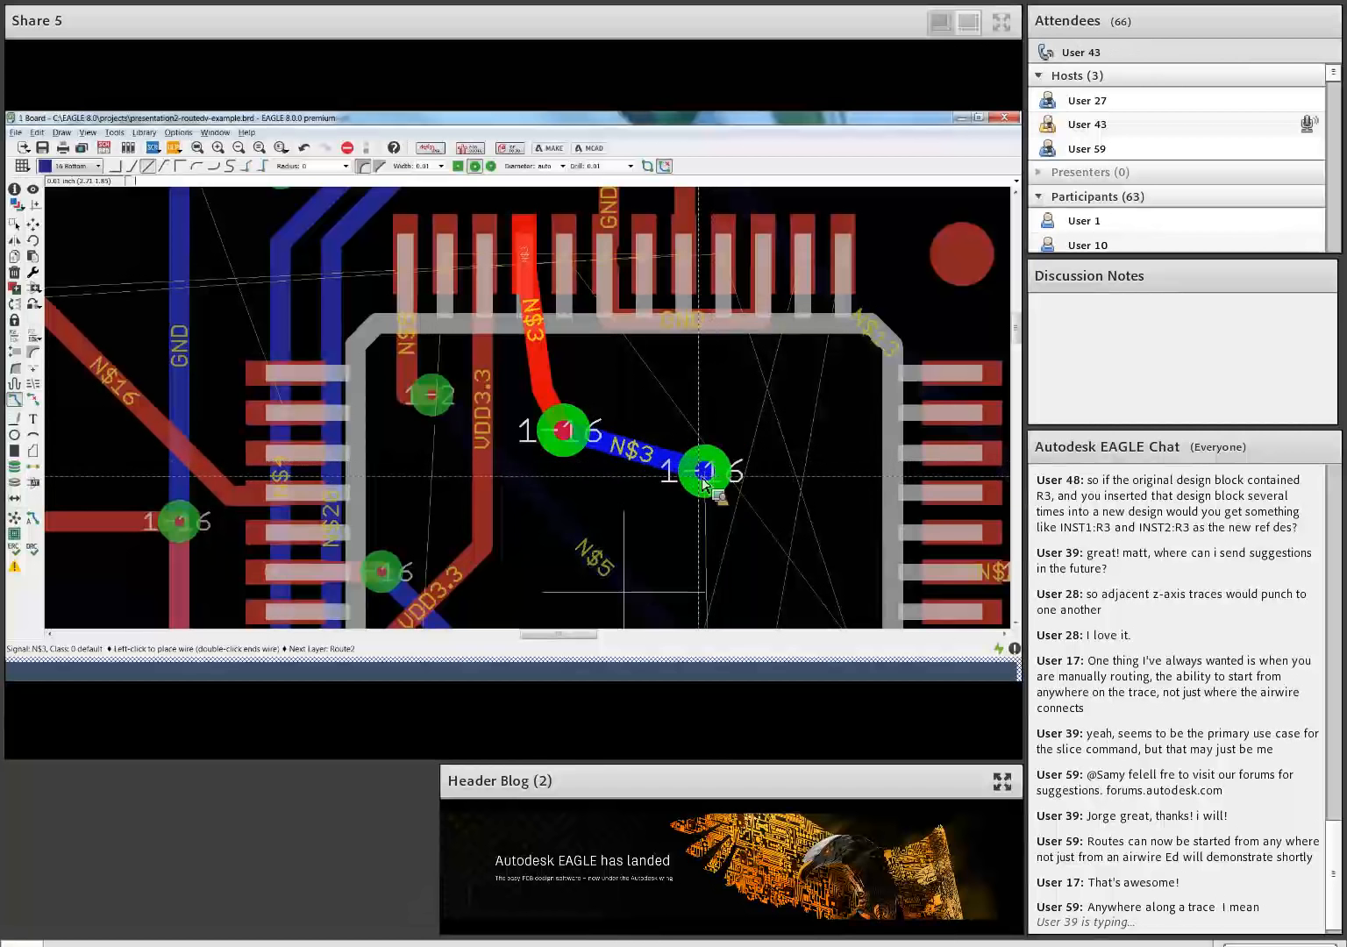
{"action": "left_click", "coordinate": [700, 474]}
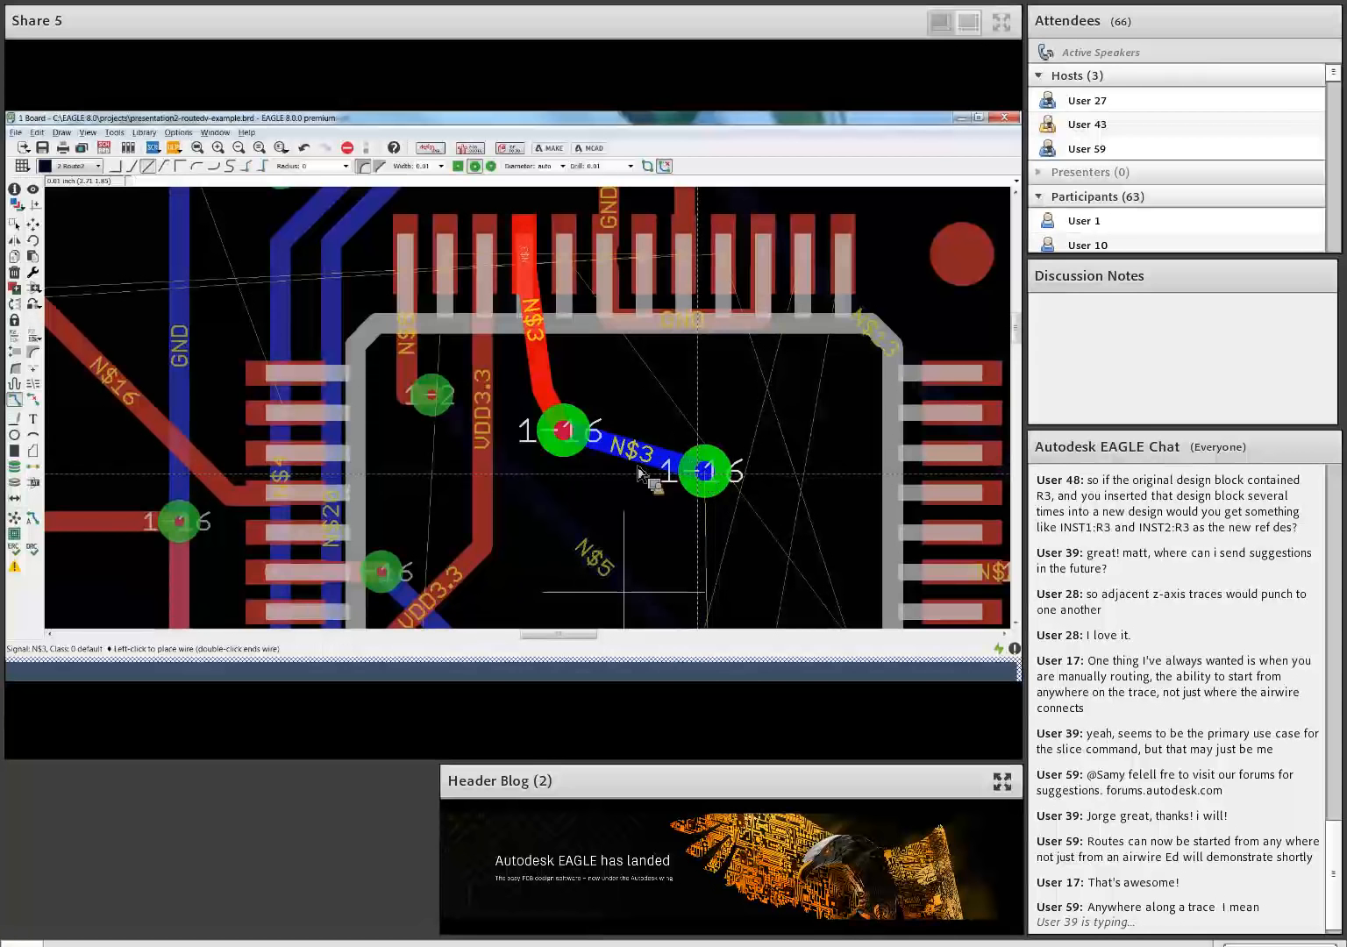
{"action": "key", "text": "Escape"}
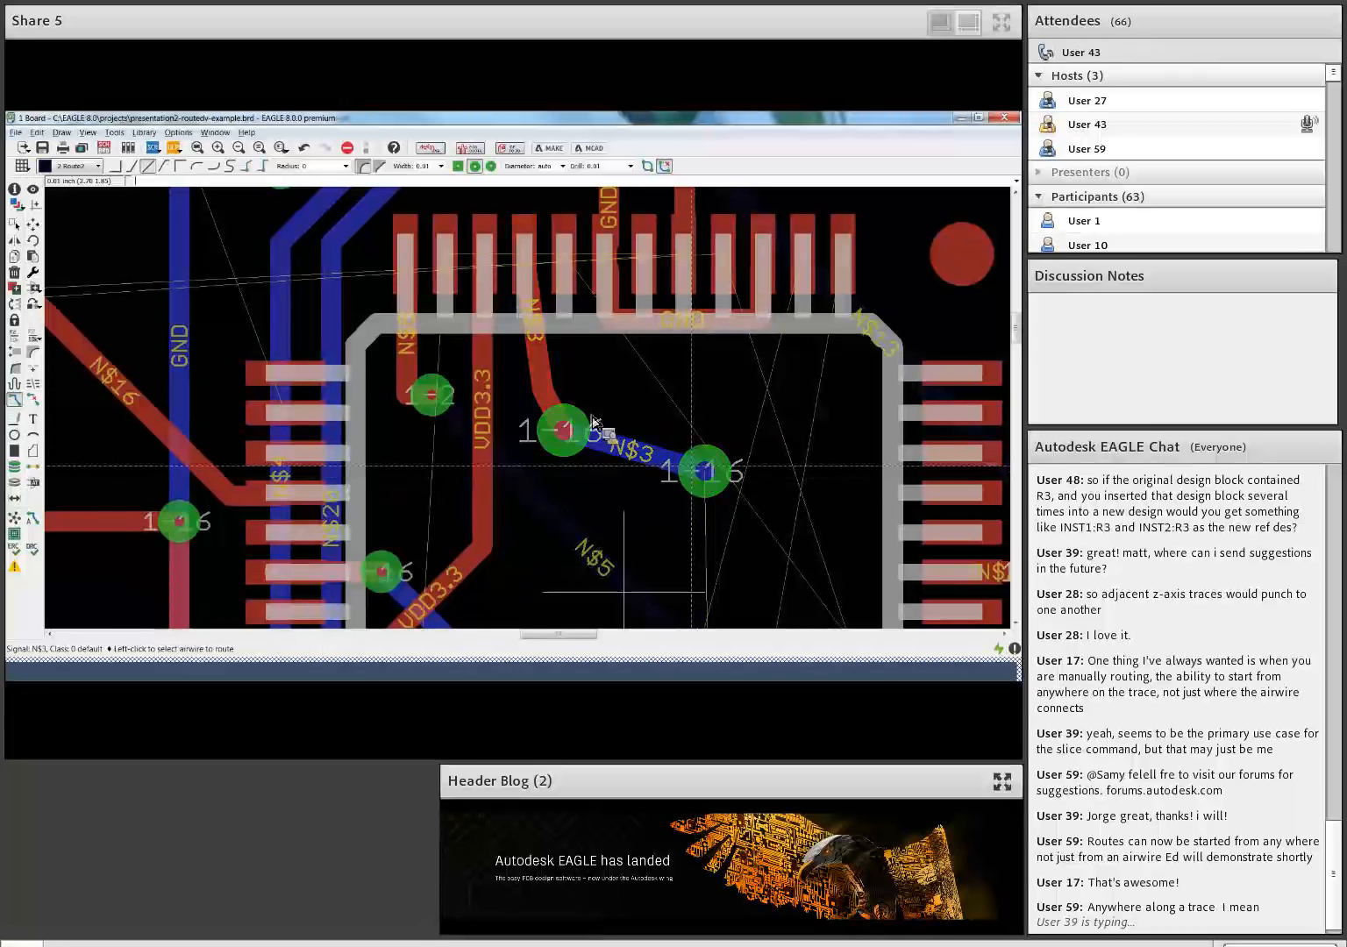
Turn loop removal off and route a diagonal shortcut across N$11's corner between R18 and R19
{"action": "scroll", "coordinate": [683, 422], "scroll_direction": "down", "scroll_amount": 2}
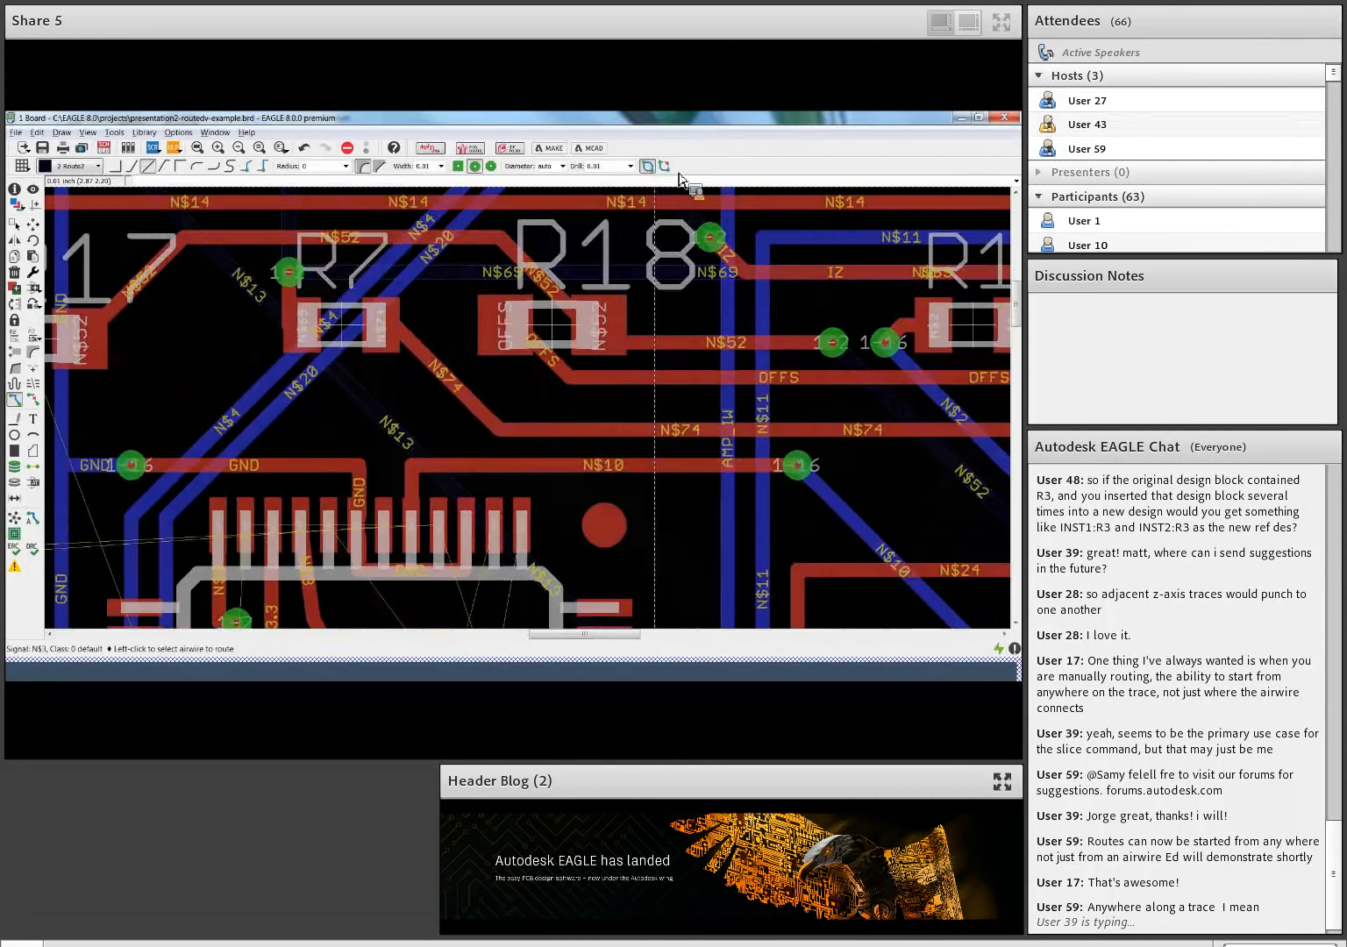
{"action": "left_click", "coordinate": [666, 166]}
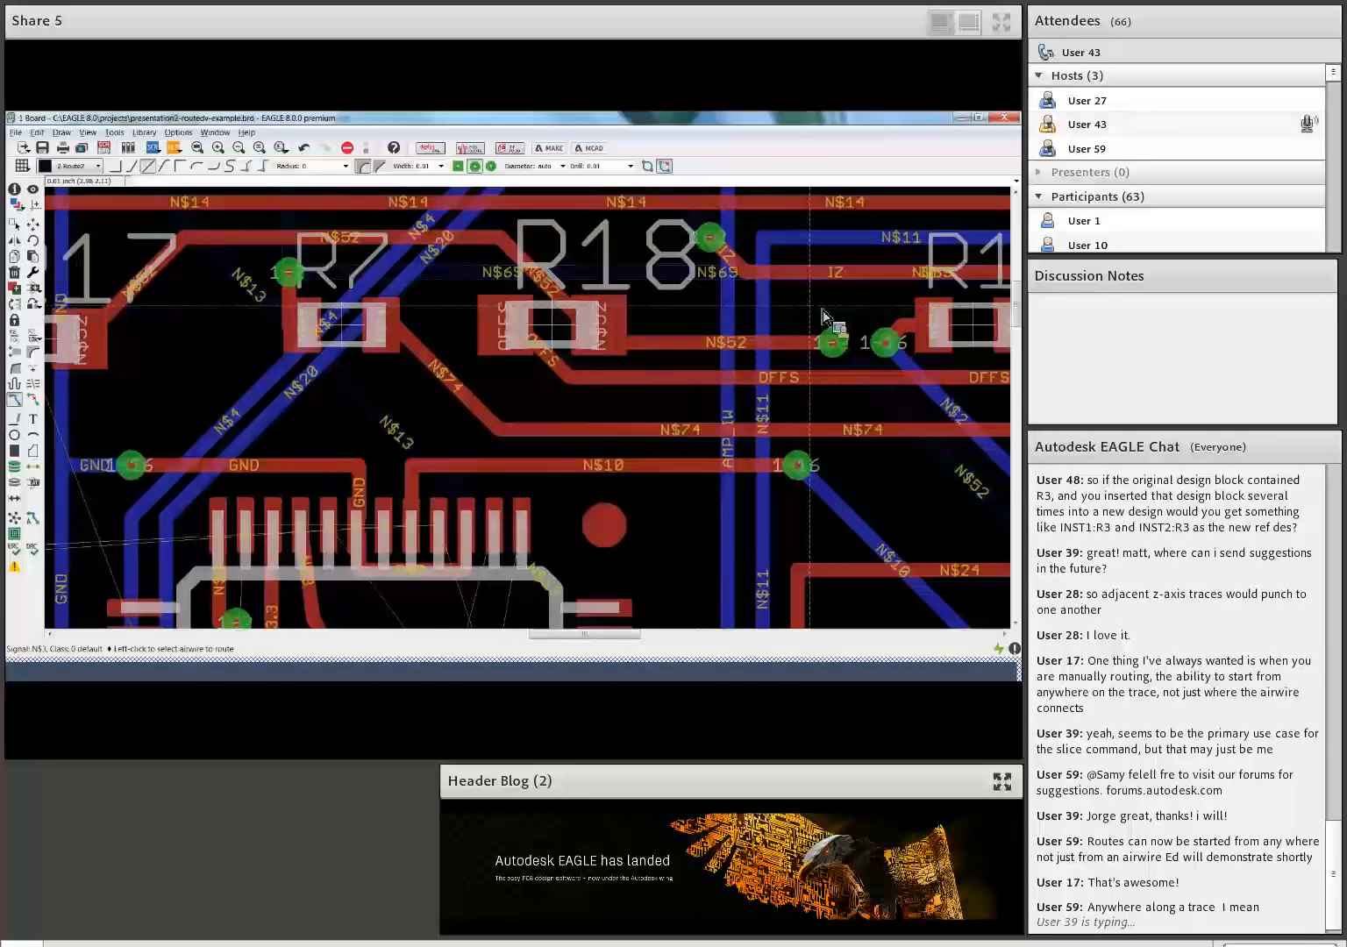
{"action": "middle_click_drag", "start_coordinate": [833, 324], "coordinate": [632, 379]}
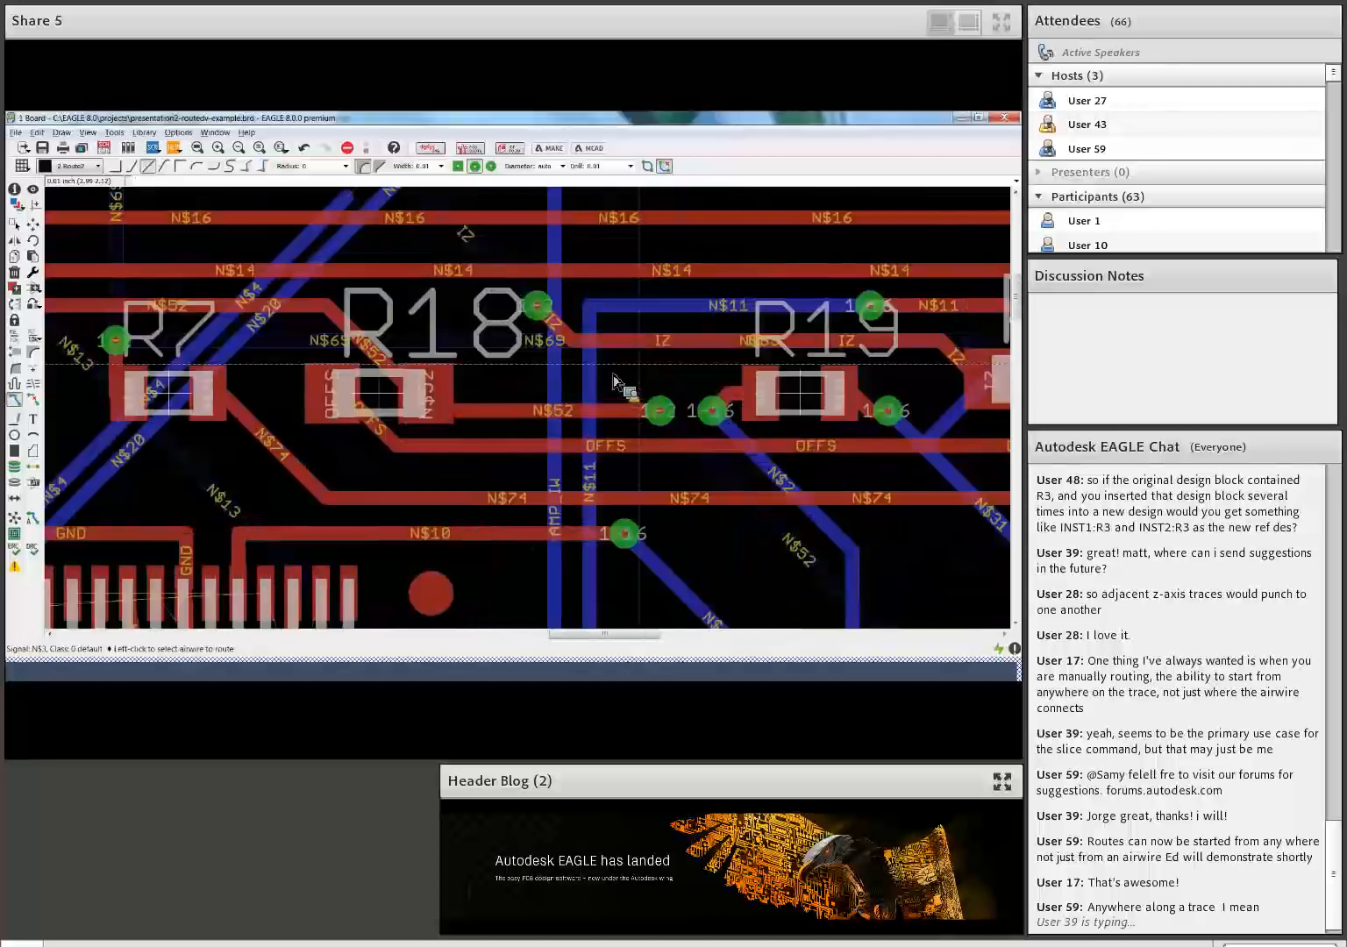
{"action": "scroll", "coordinate": [630, 381], "scroll_direction": "up", "scroll_amount": 3}
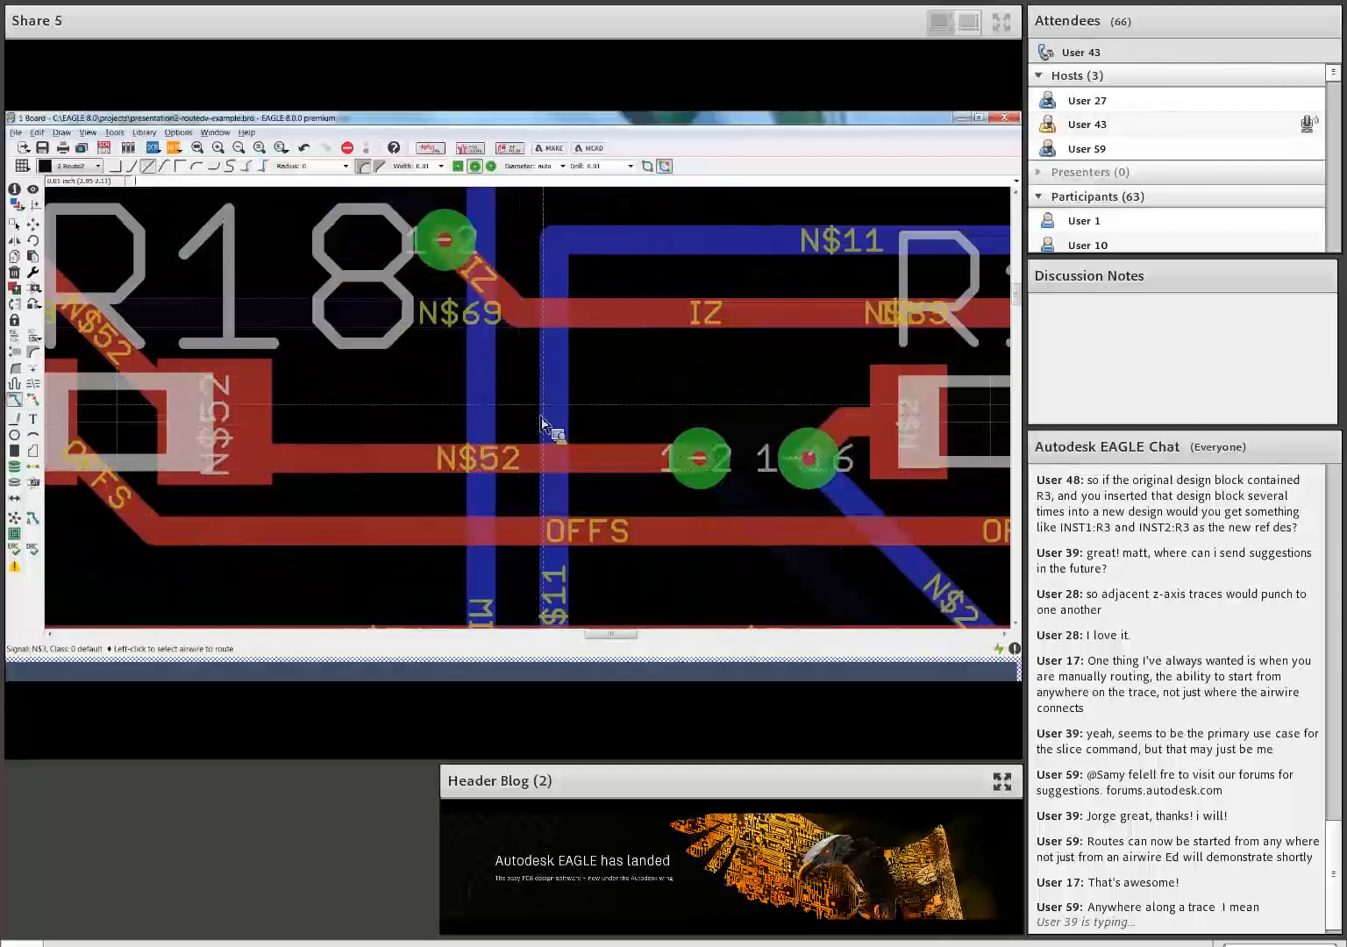
{"action": "left_click", "coordinate": [647, 166]}
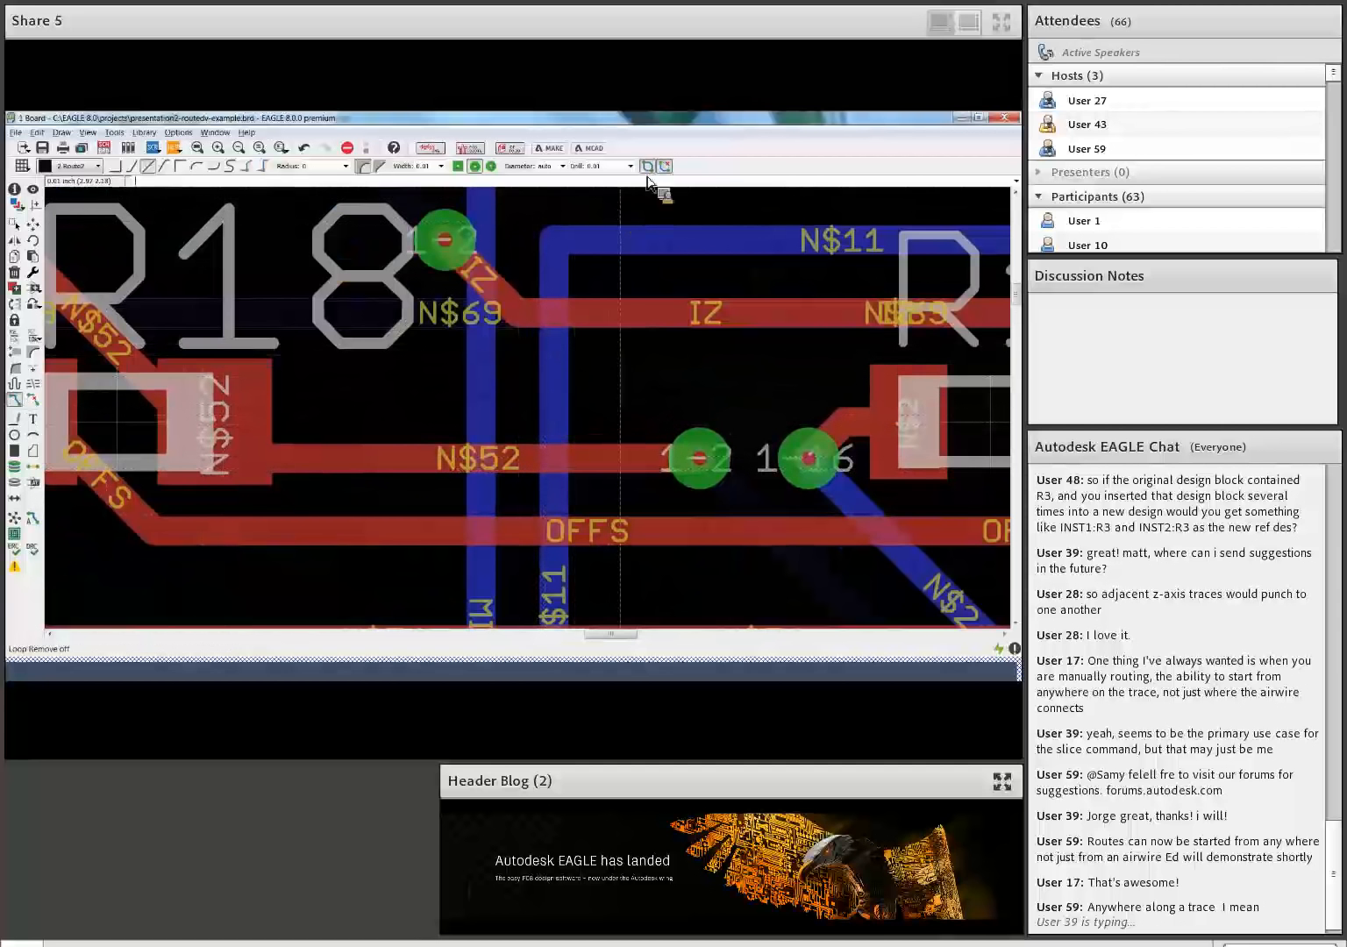
{"action": "left_click", "coordinate": [576, 395]}
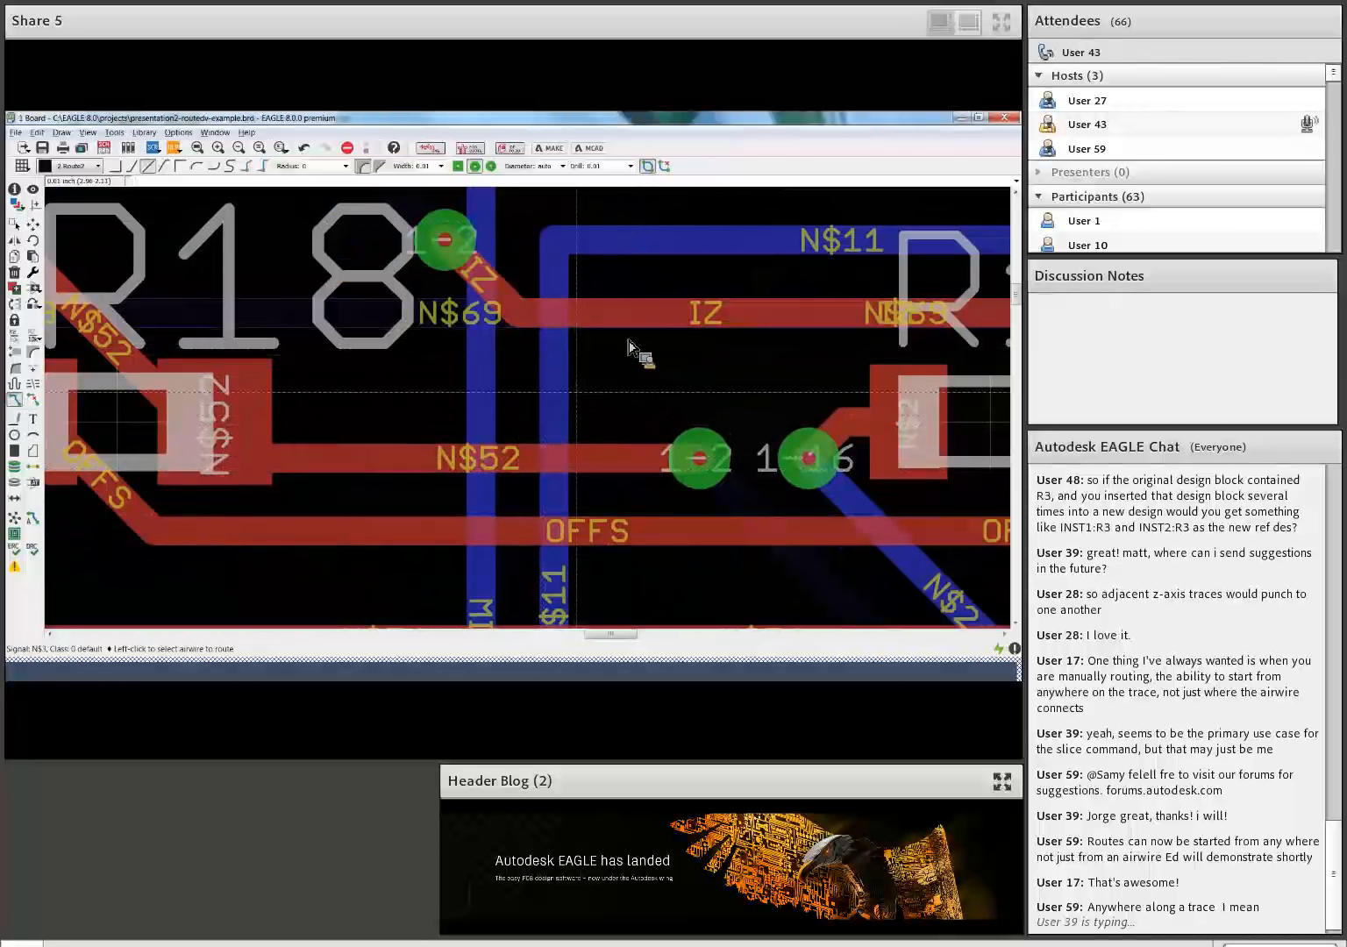
{"action": "right_click", "coordinate": [668, 382]}
{"action": "right_click", "coordinate": [671, 370]}
{"action": "right_click", "coordinate": [677, 355]}
{"action": "right_click", "coordinate": [677, 355]}
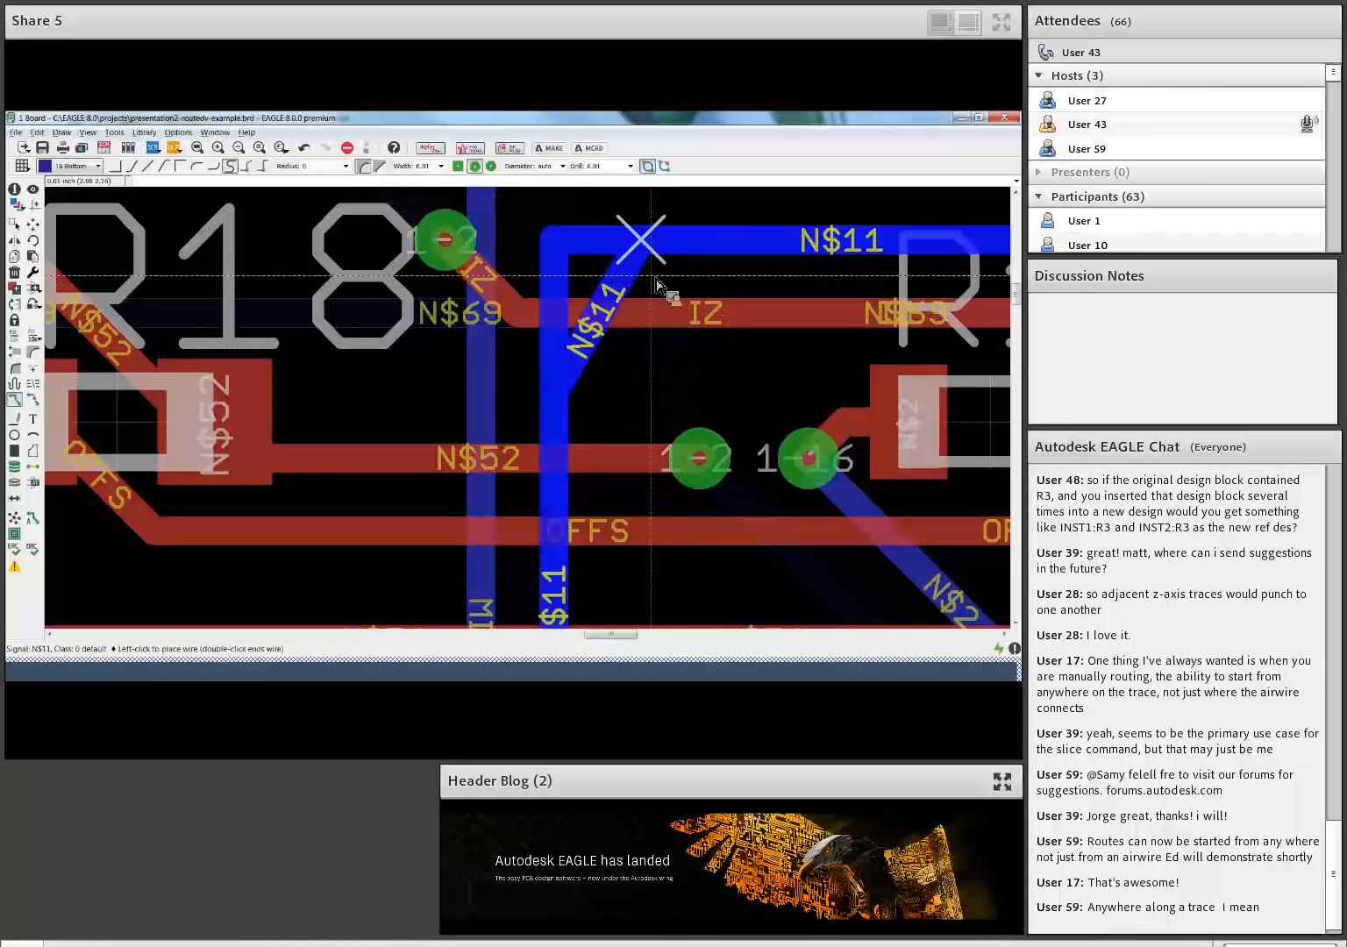
{"action": "left_click", "coordinate": [713, 283]}
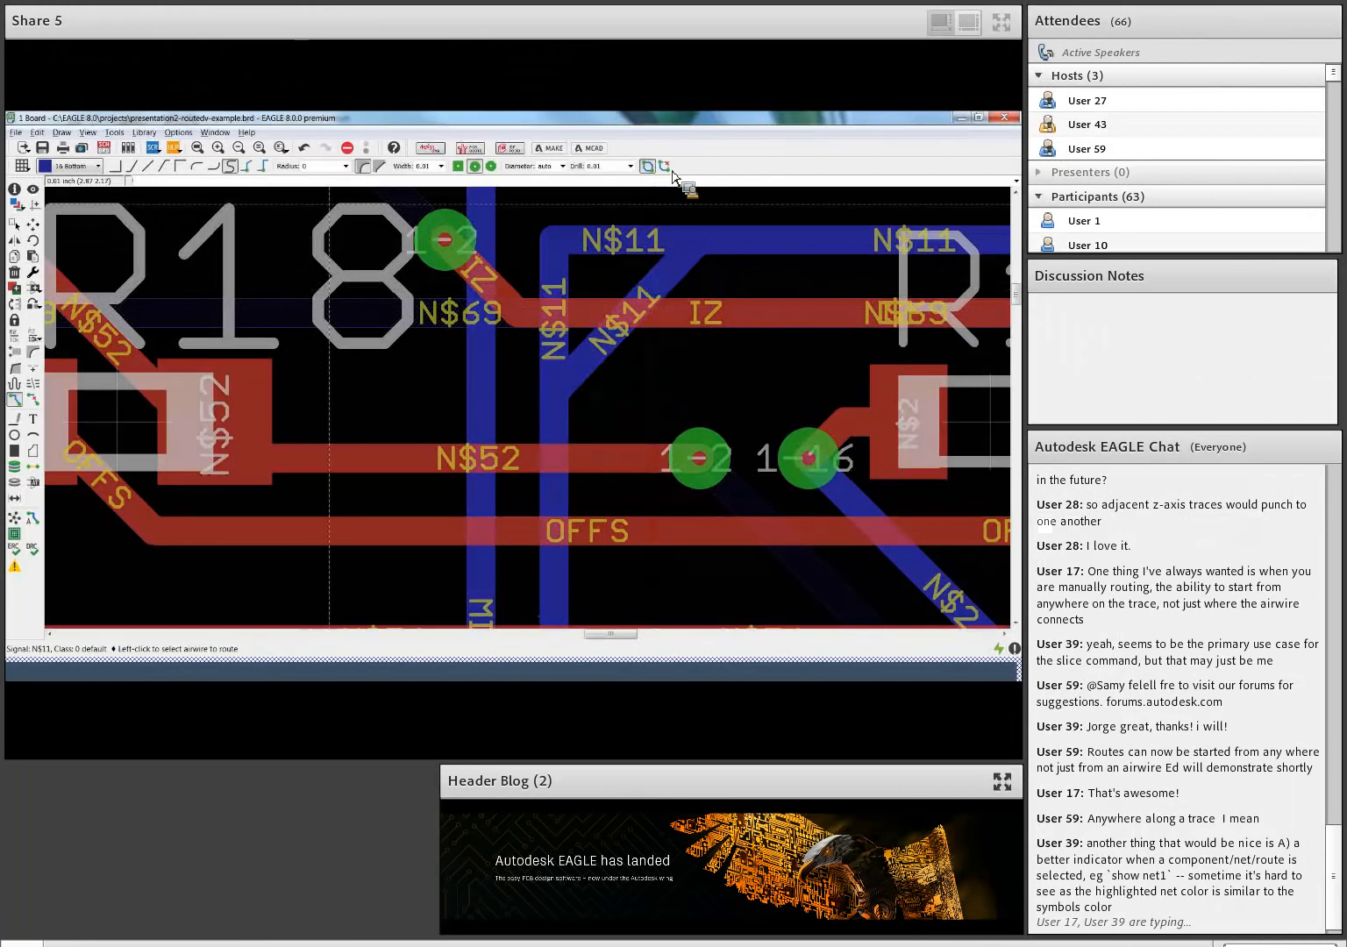
Undo the N$11 shortcut, then reroute the same corner diagonally on the Bottom layer with loop removal on
{"action": "left_click", "coordinate": [669, 169]}
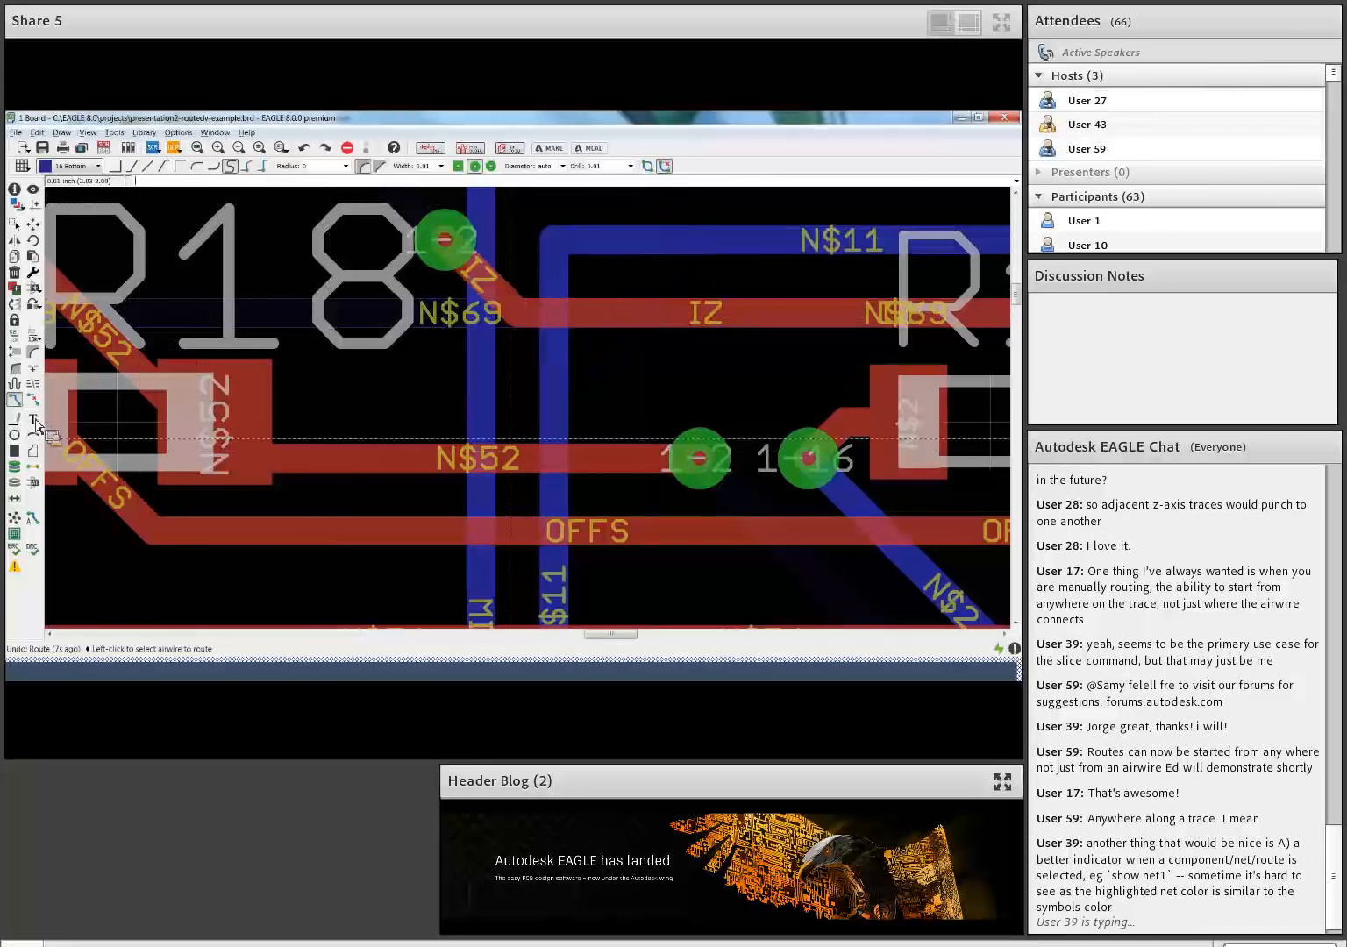
{"action": "left_click", "coordinate": [562, 407]}
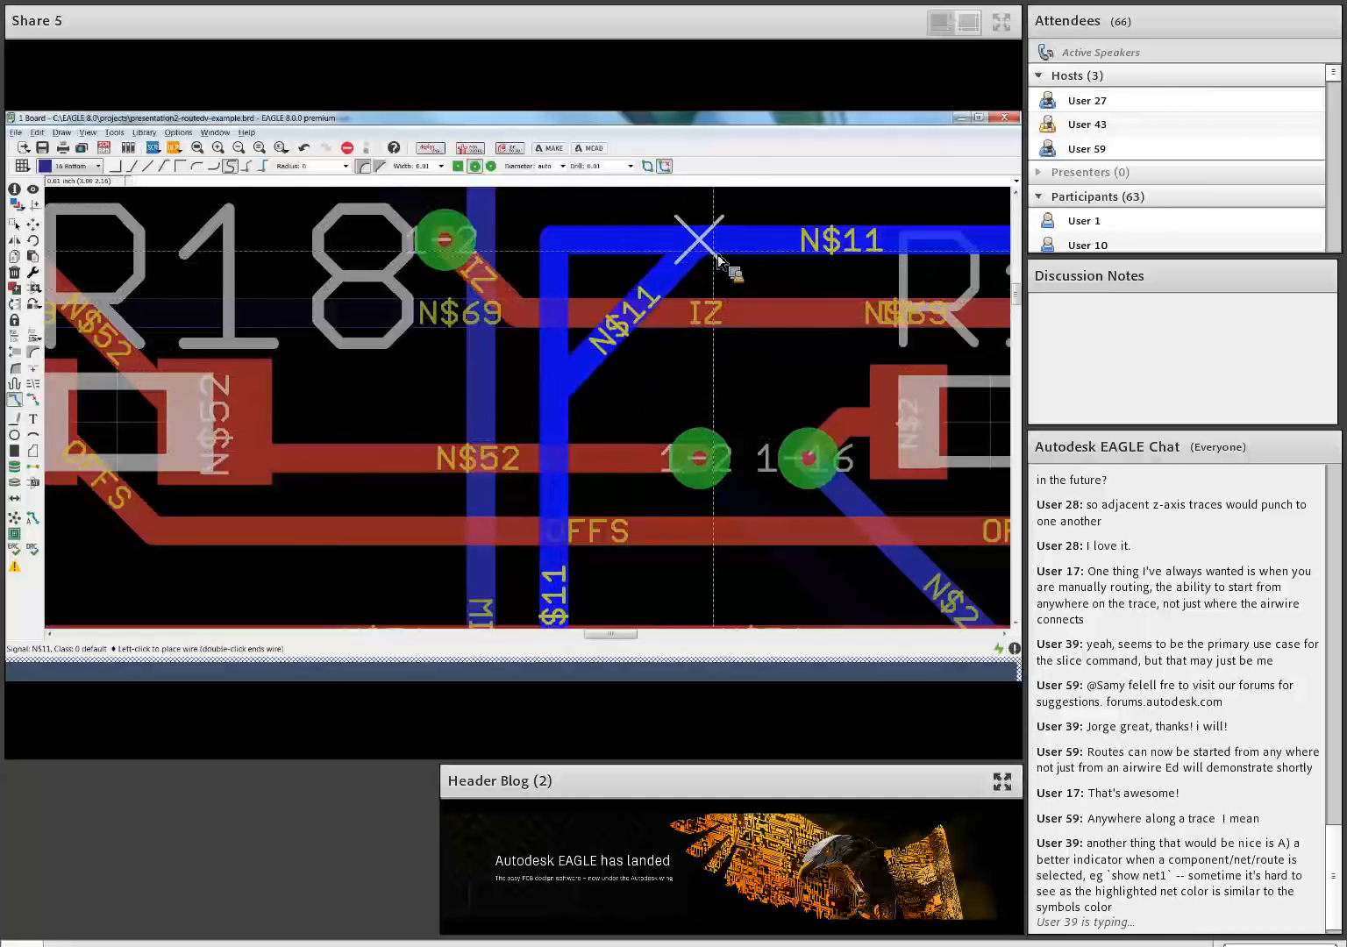
{"action": "left_click", "coordinate": [698, 234]}
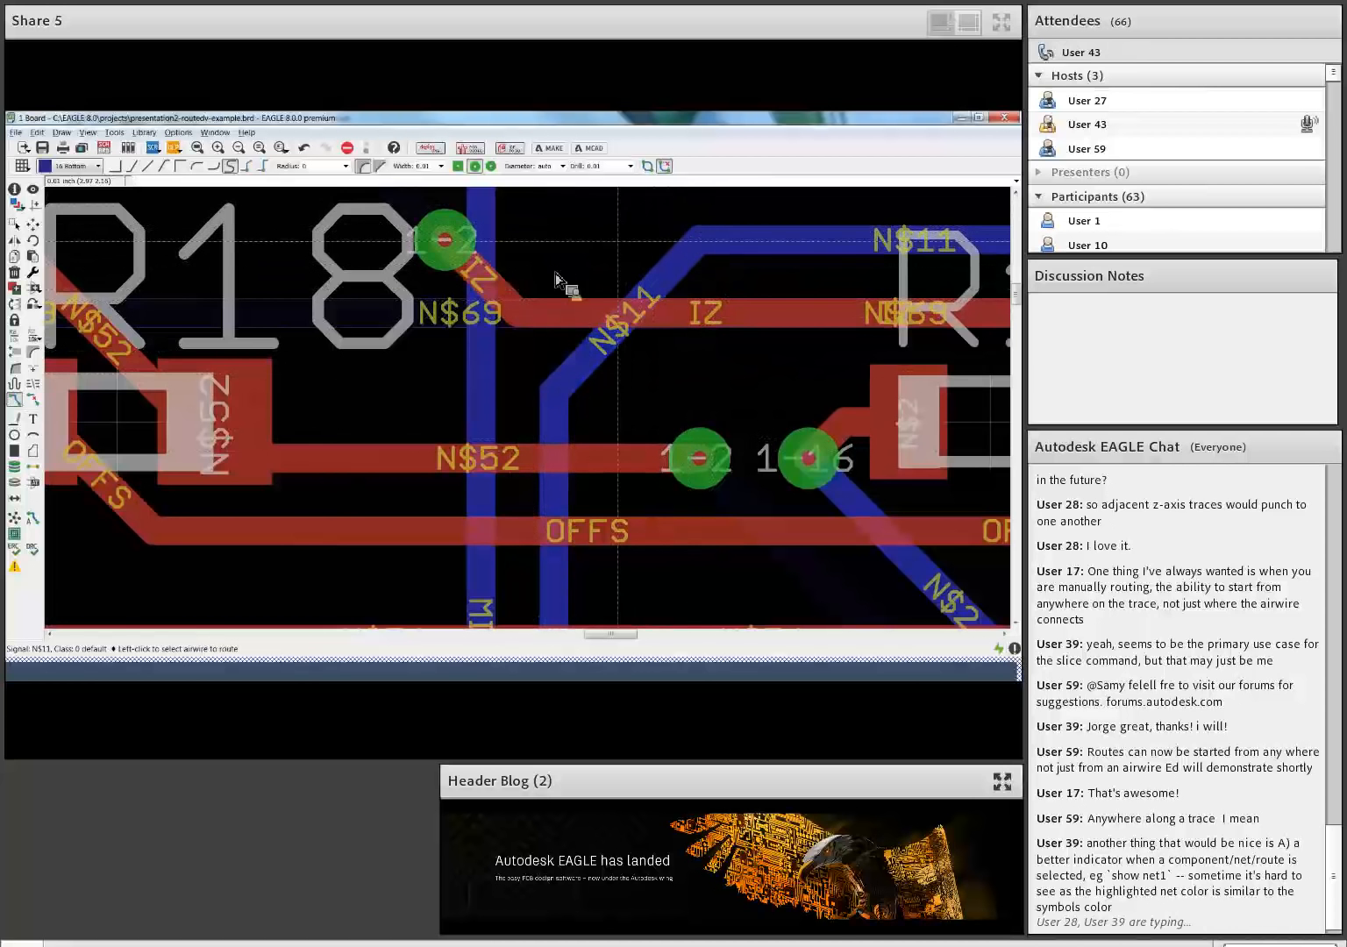
Reroute N$75 on the Top layer as one straight segment from R9's pad to its horizontal trace, with loop removal on
{"action": "scroll", "coordinate": [604, 349], "scroll_direction": "down", "scroll_amount": 2}
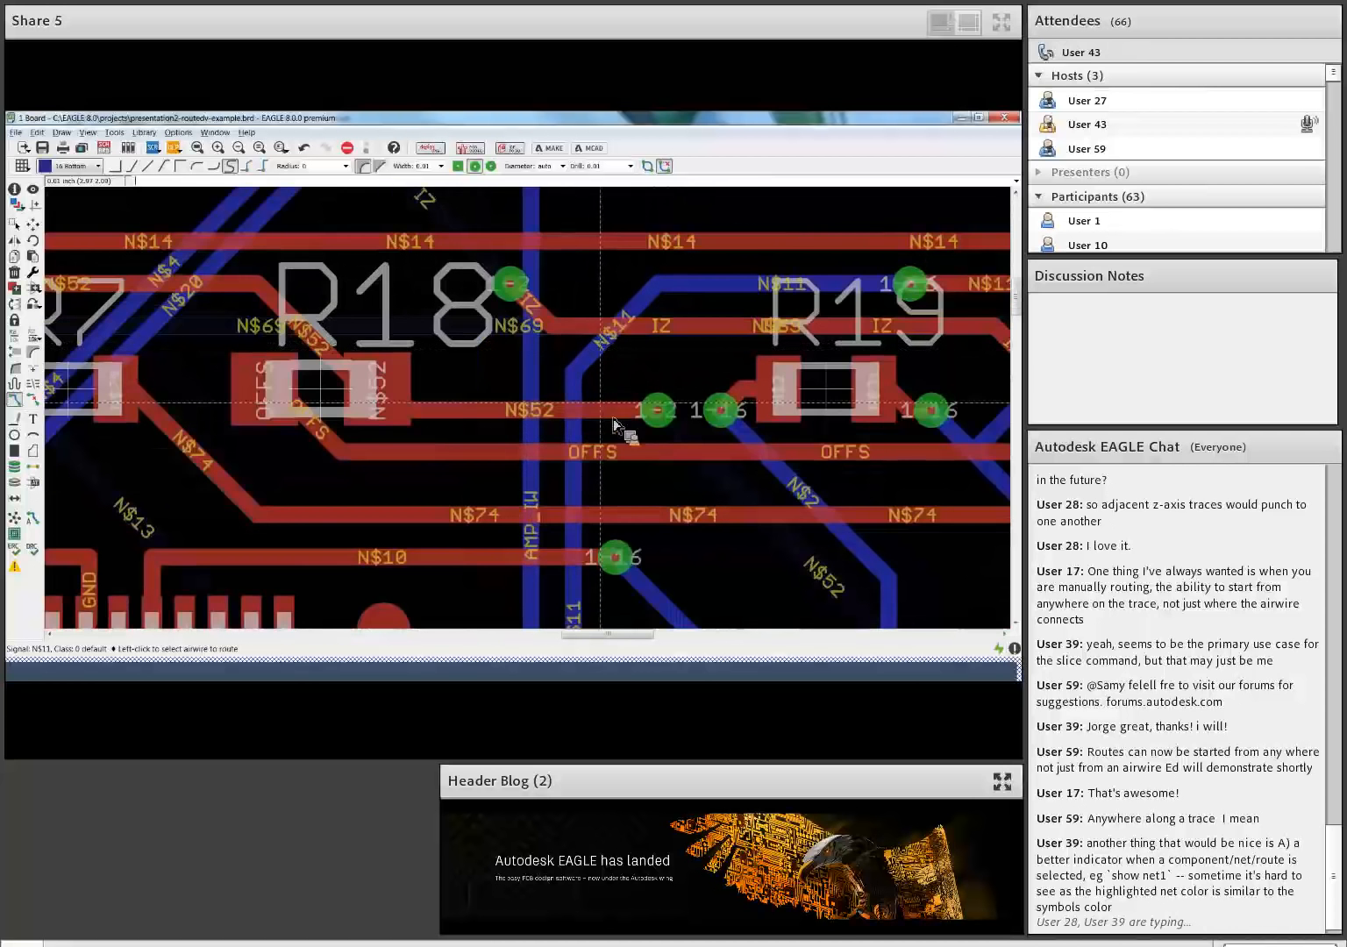
{"action": "scroll", "coordinate": [624, 379], "scroll_direction": "down", "scroll_amount": 2}
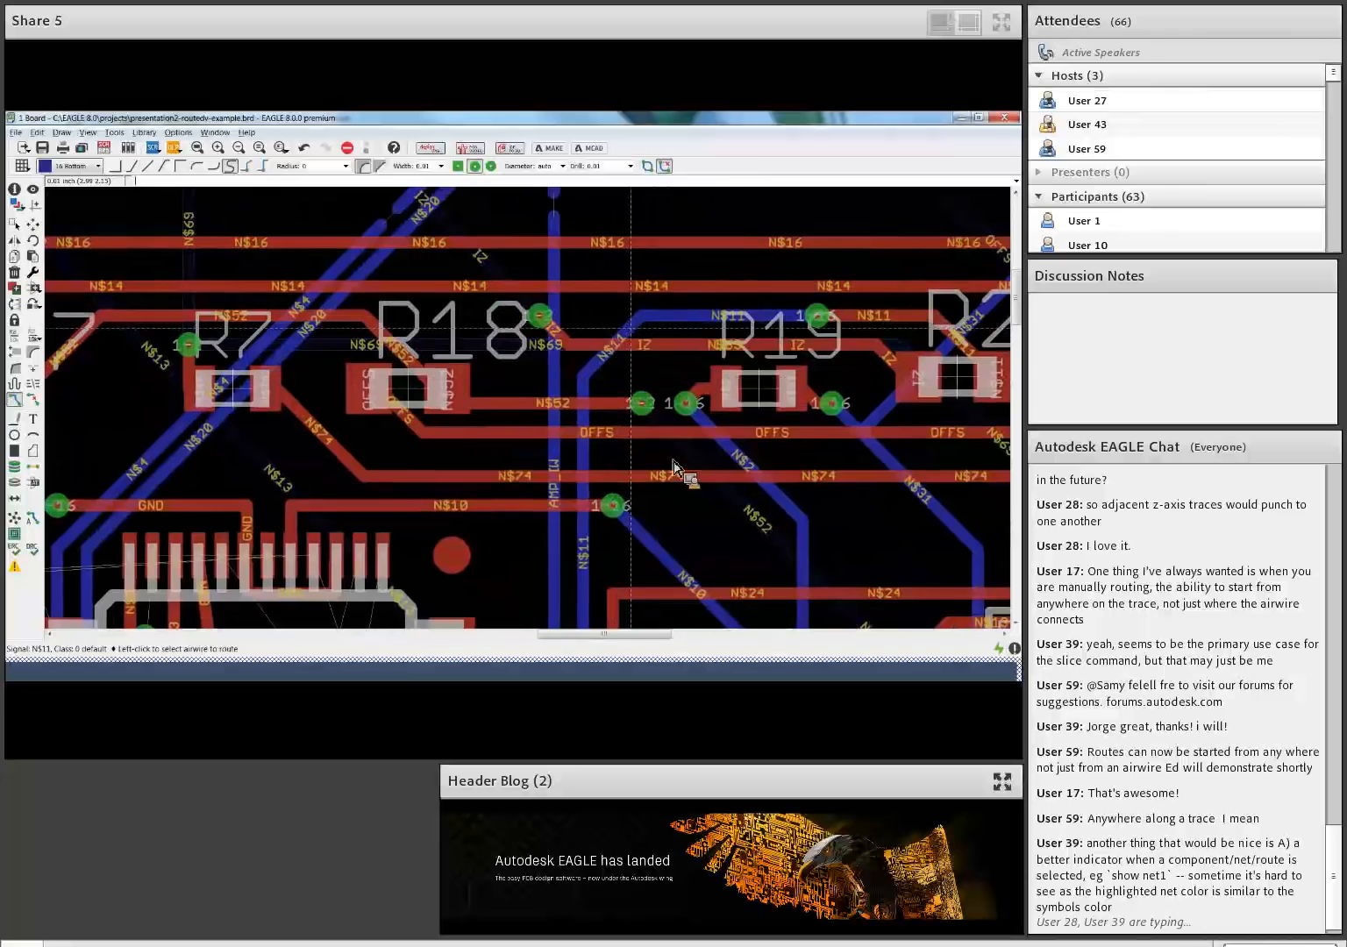
{"action": "middle_click_drag", "start_coordinate": [633, 332], "coordinate": [647, 505]}
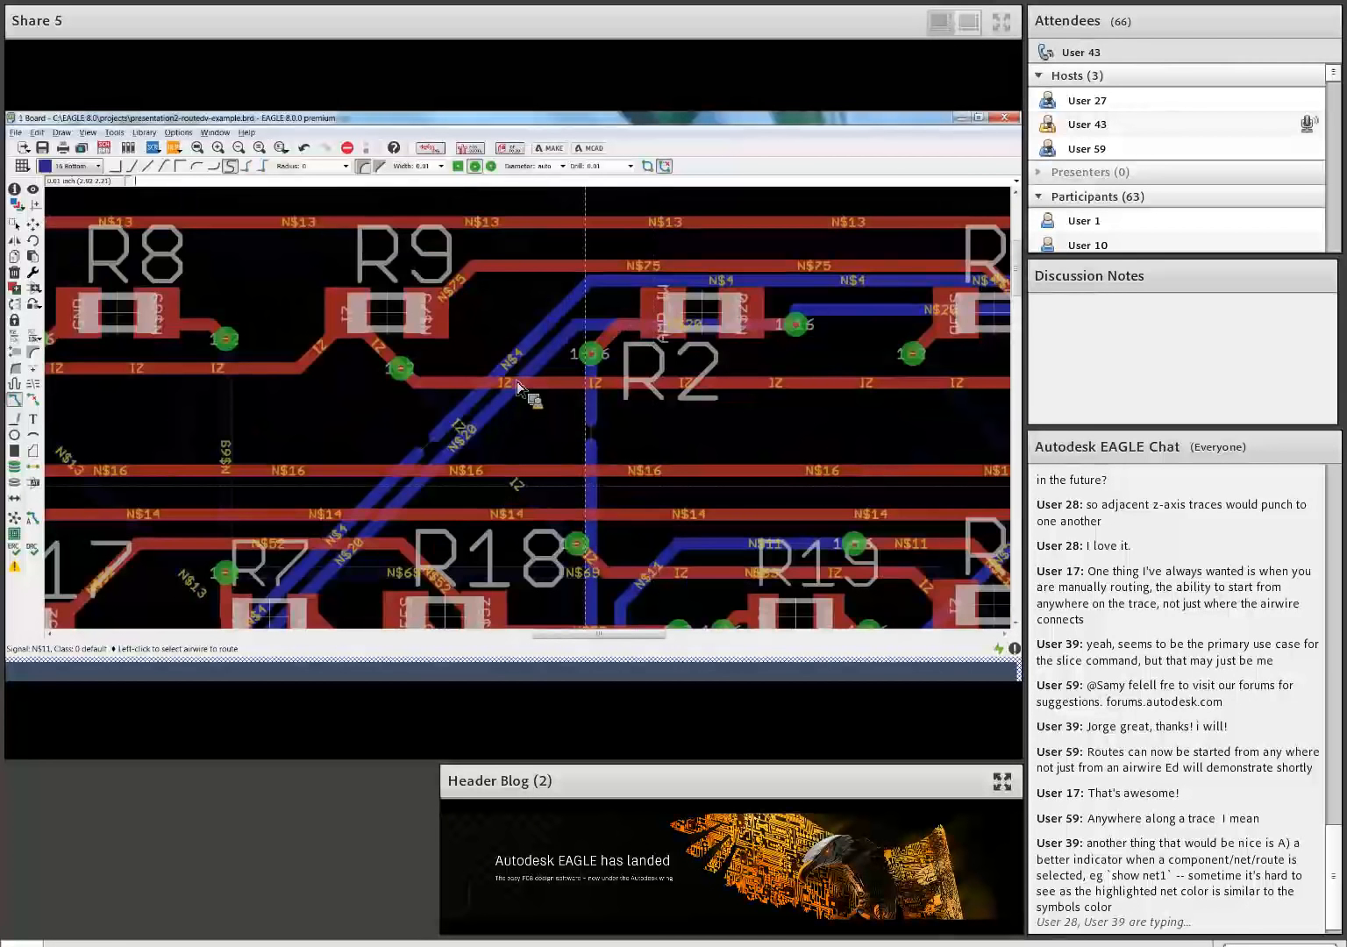
{"action": "scroll", "coordinate": [710, 201], "scroll_direction": "up", "scroll_amount": 2}
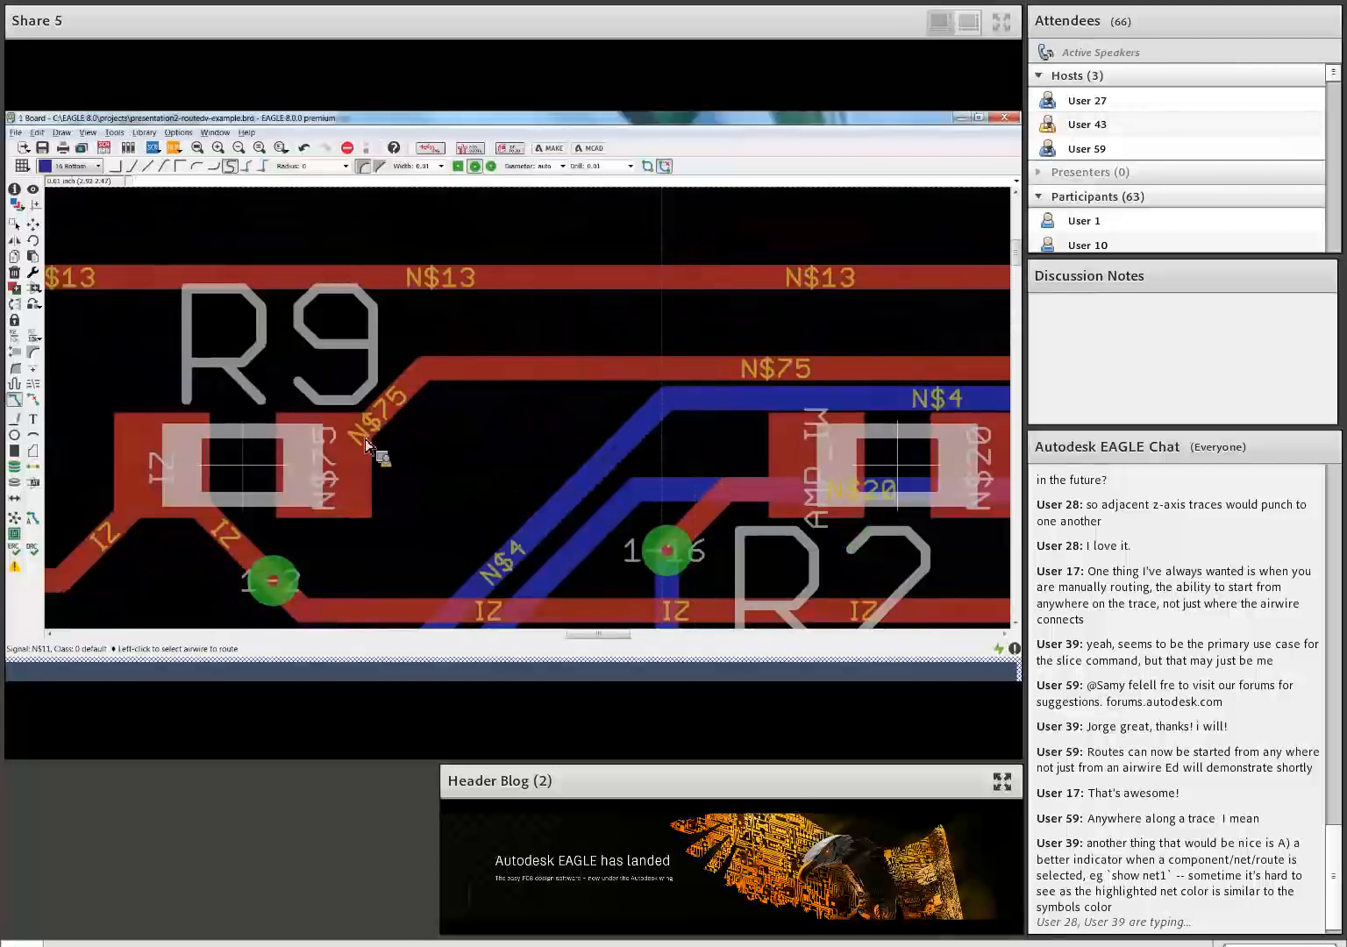
{"action": "left_click", "coordinate": [401, 474]}
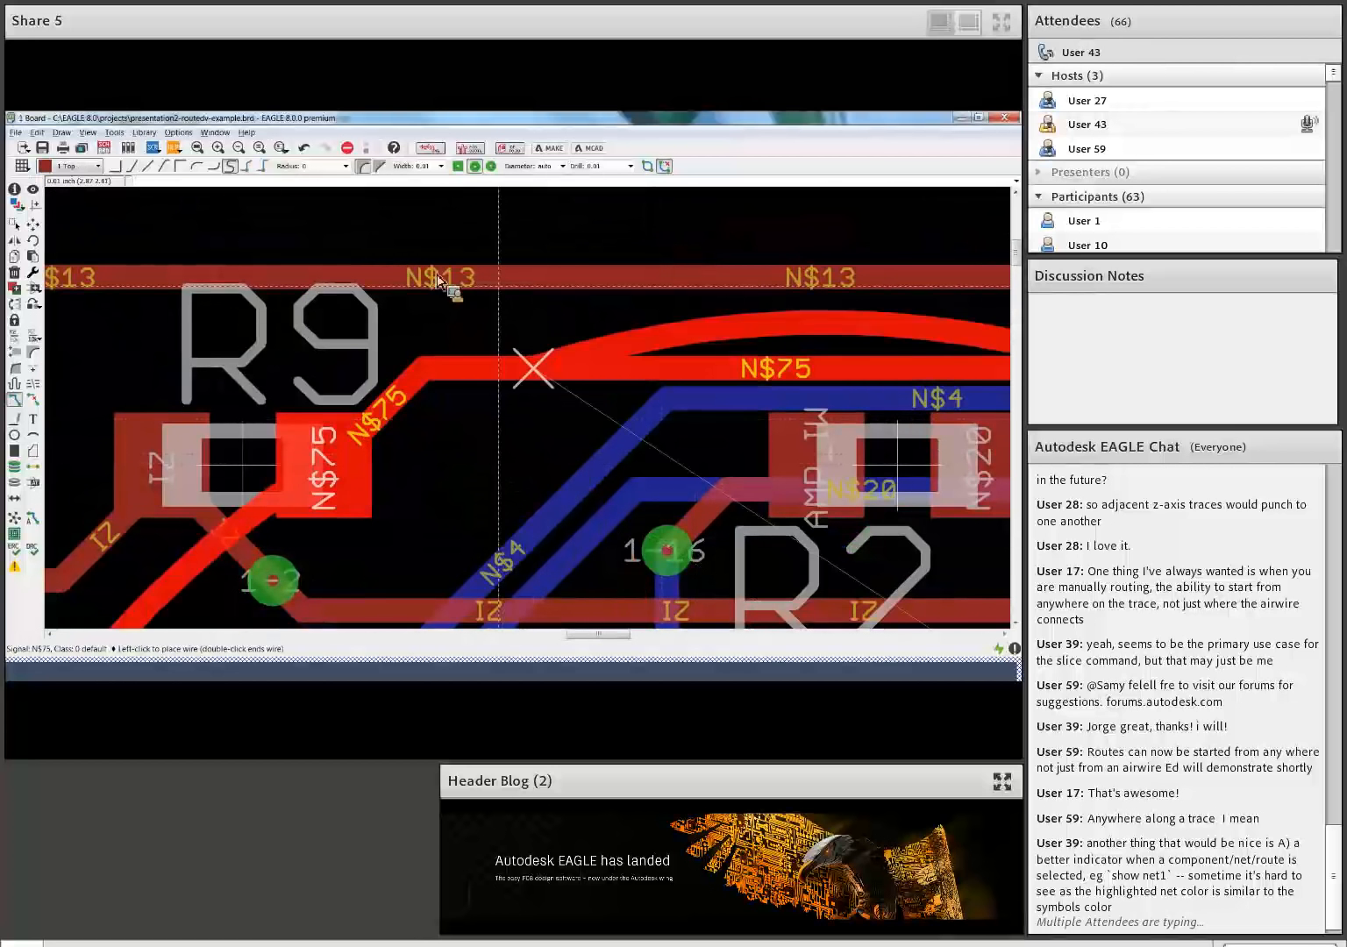
{"action": "left_click", "coordinate": [148, 166]}
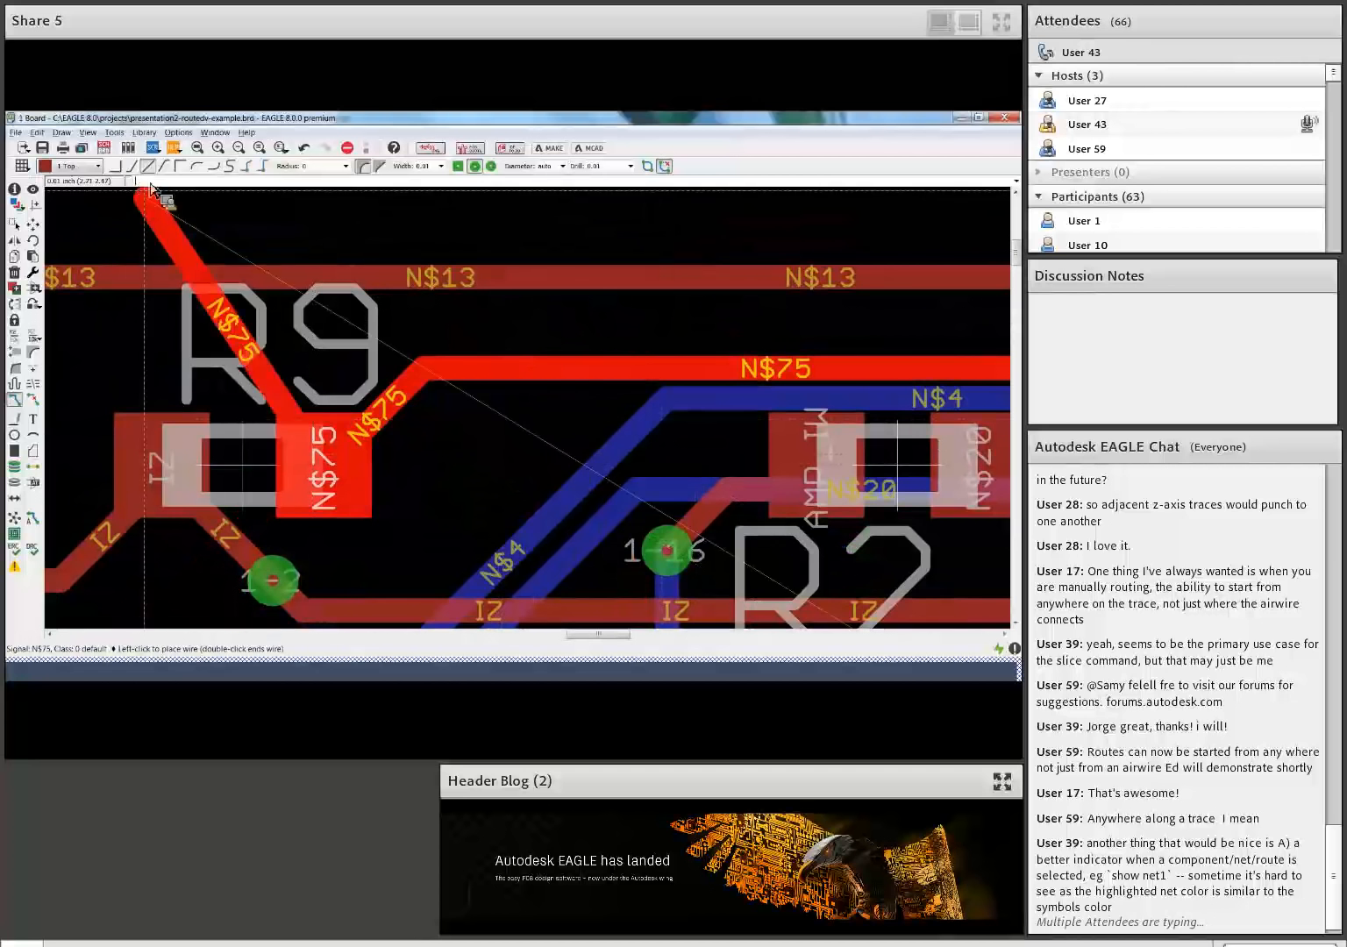
{"action": "left_click", "coordinate": [711, 375]}
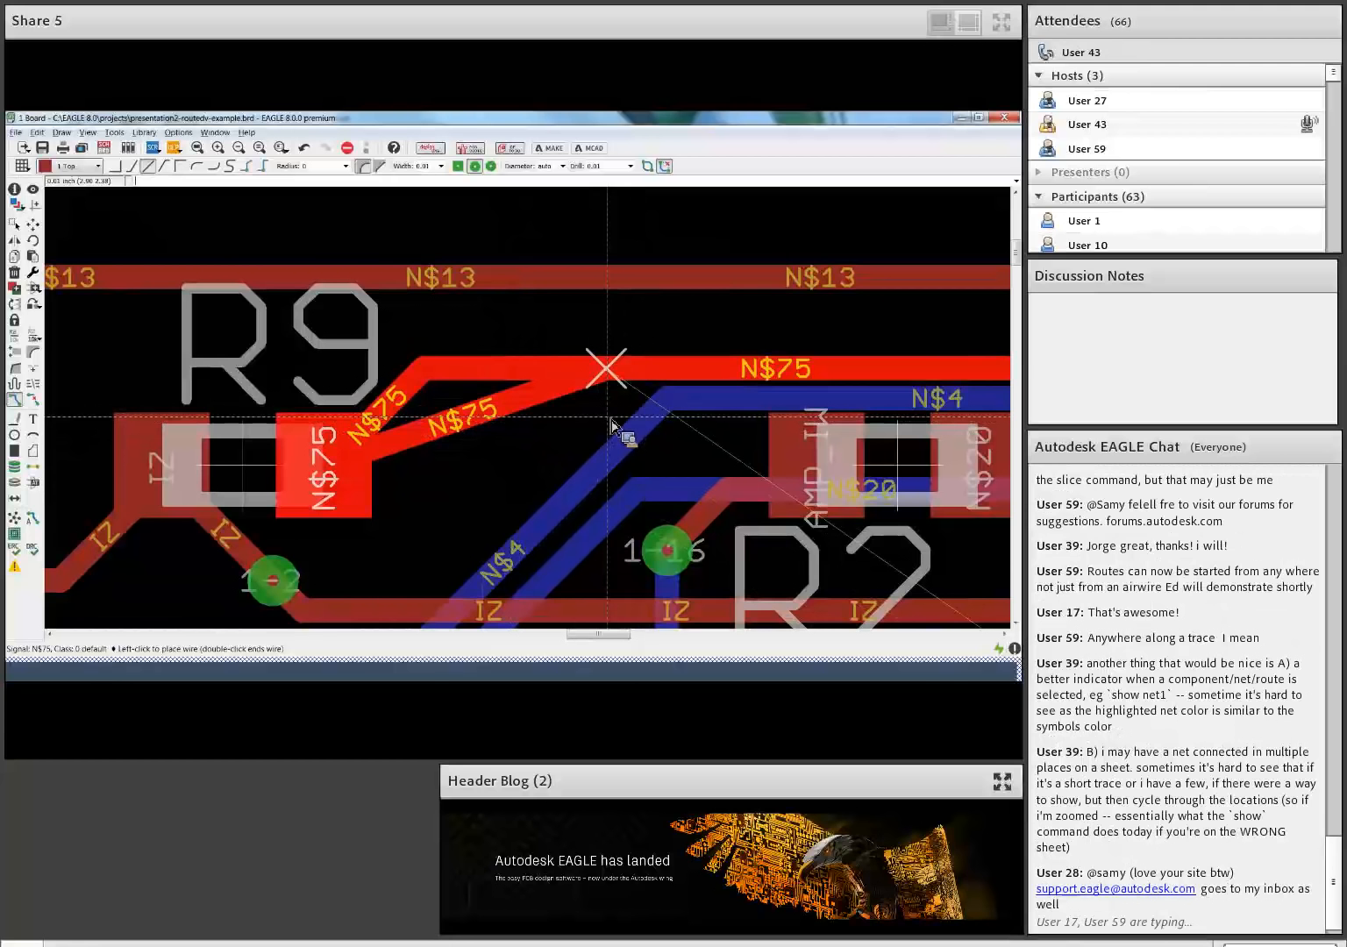
{"action": "key", "text": "Escape"}
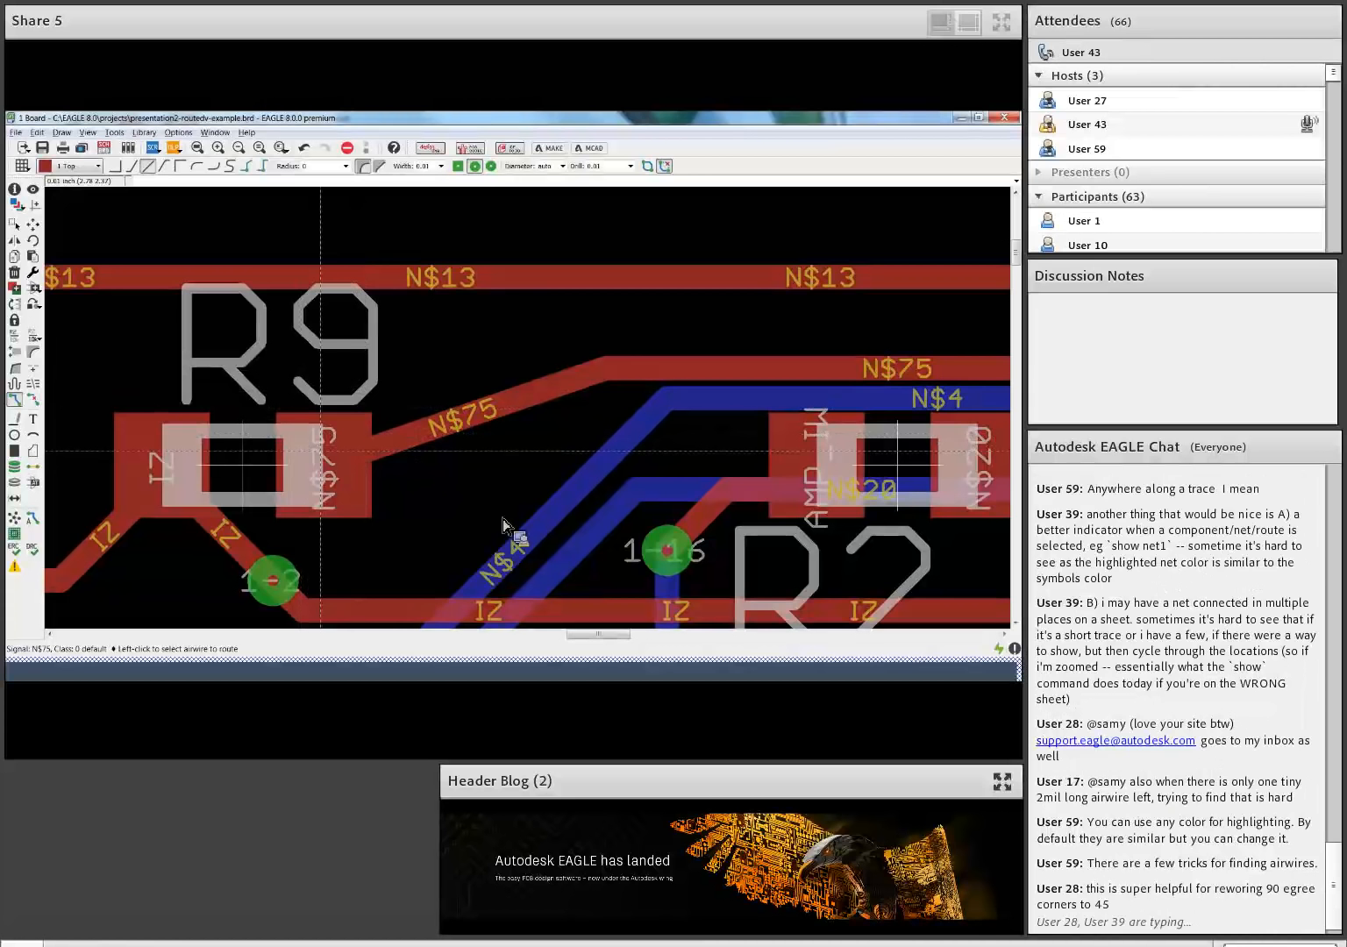
Locate the board's Save Selection as Design Block command and switch to the schematic
{"action": "scroll", "coordinate": [549, 502], "scroll_direction": "down", "scroll_amount": 2}
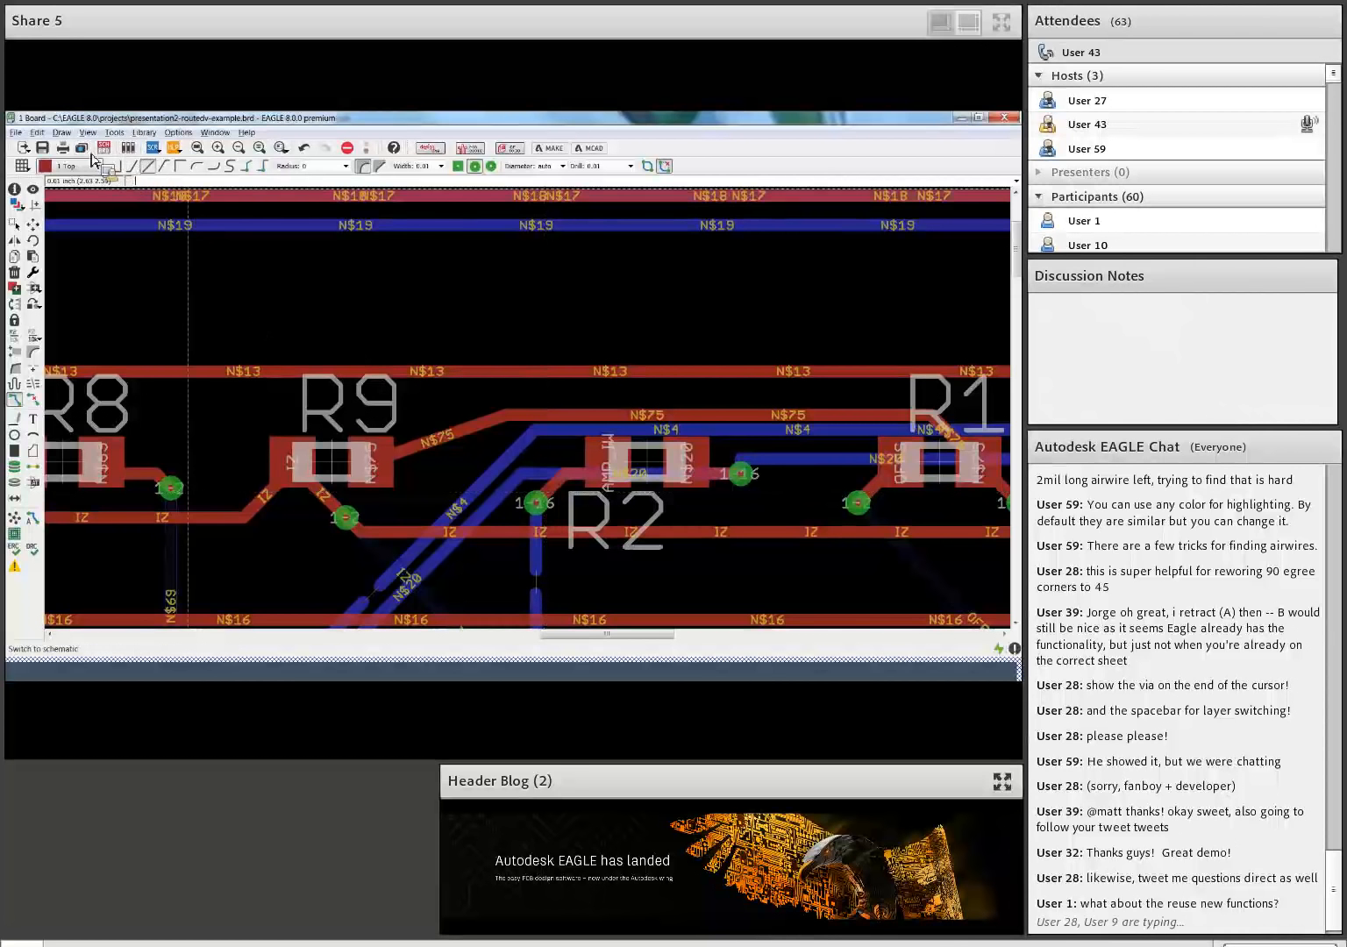
{"action": "left_click", "coordinate": [16, 133]}
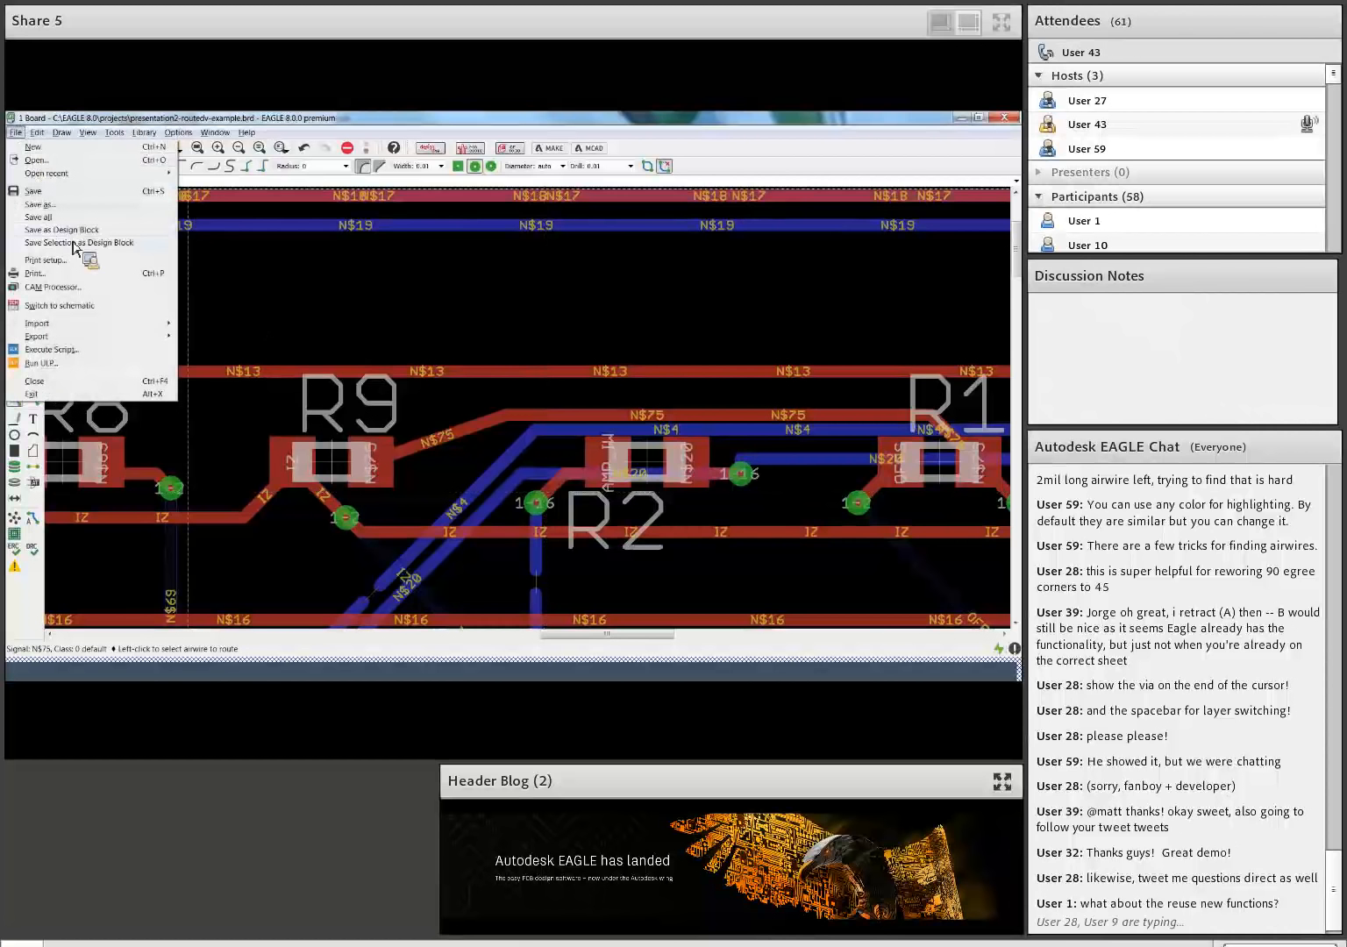
{"action": "left_click", "coordinate": [128, 244]}
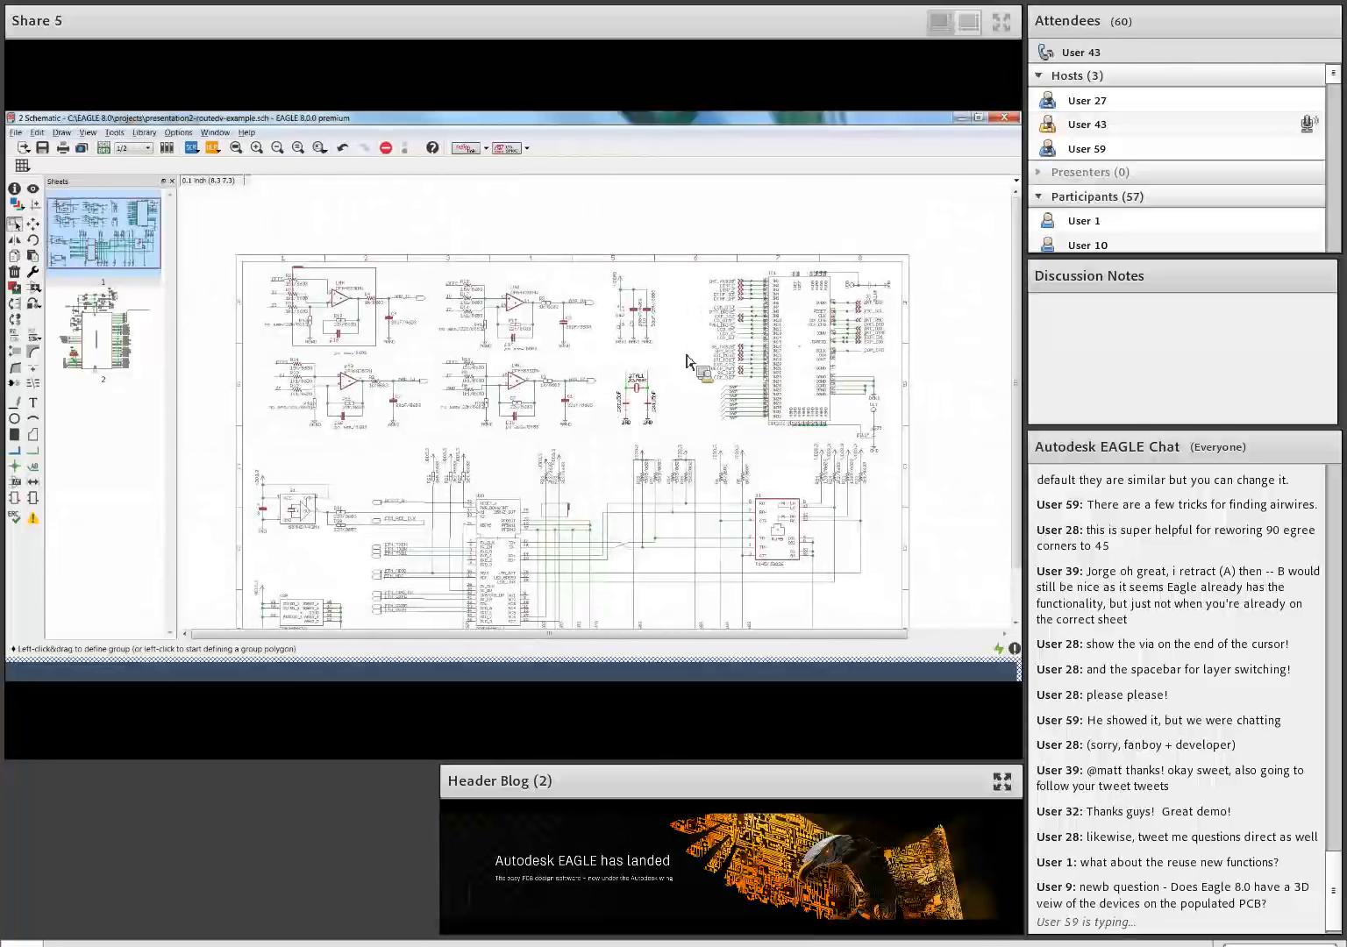
Group the four op-amp circuits and neighbouring capacitors on sheet 1 with a polygon, leaving out the crystal circuit
{"action": "left_click", "coordinate": [677, 295]}
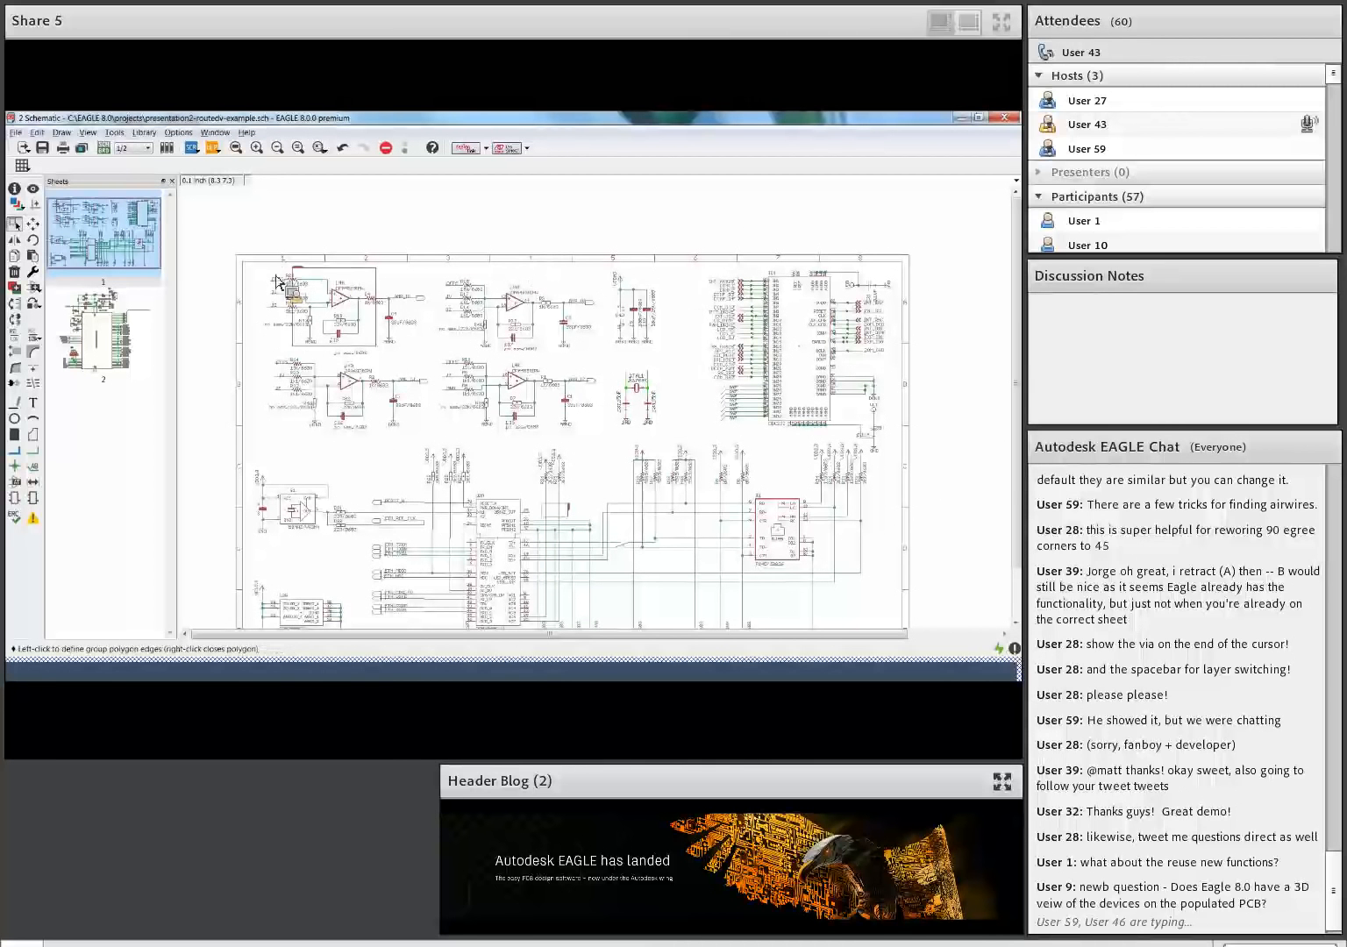
{"action": "left_click", "coordinate": [265, 271]}
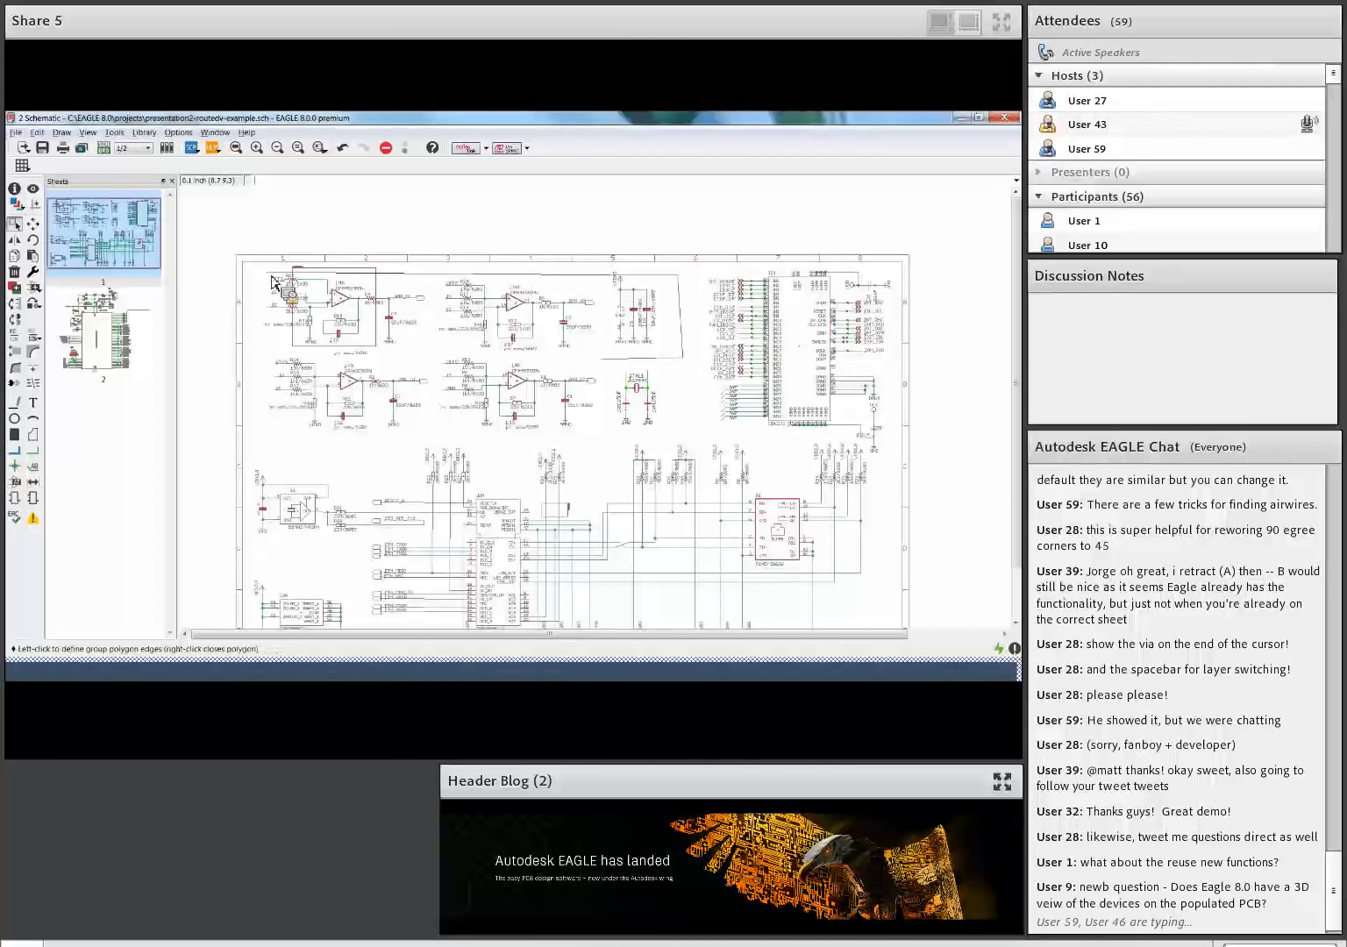
{"action": "left_click", "coordinate": [265, 457]}
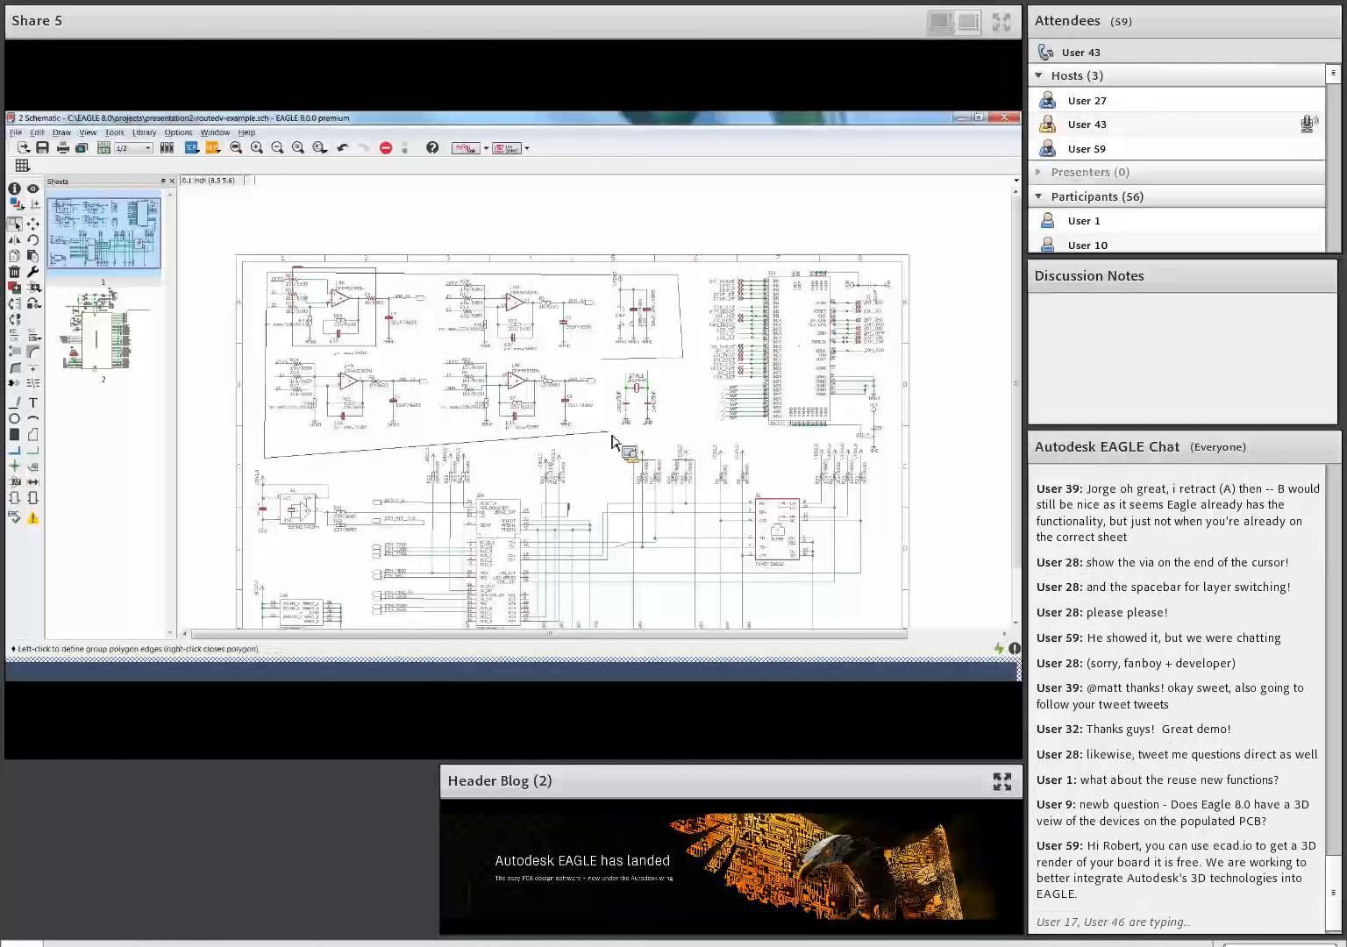
{"action": "right_click", "coordinate": [612, 441]}
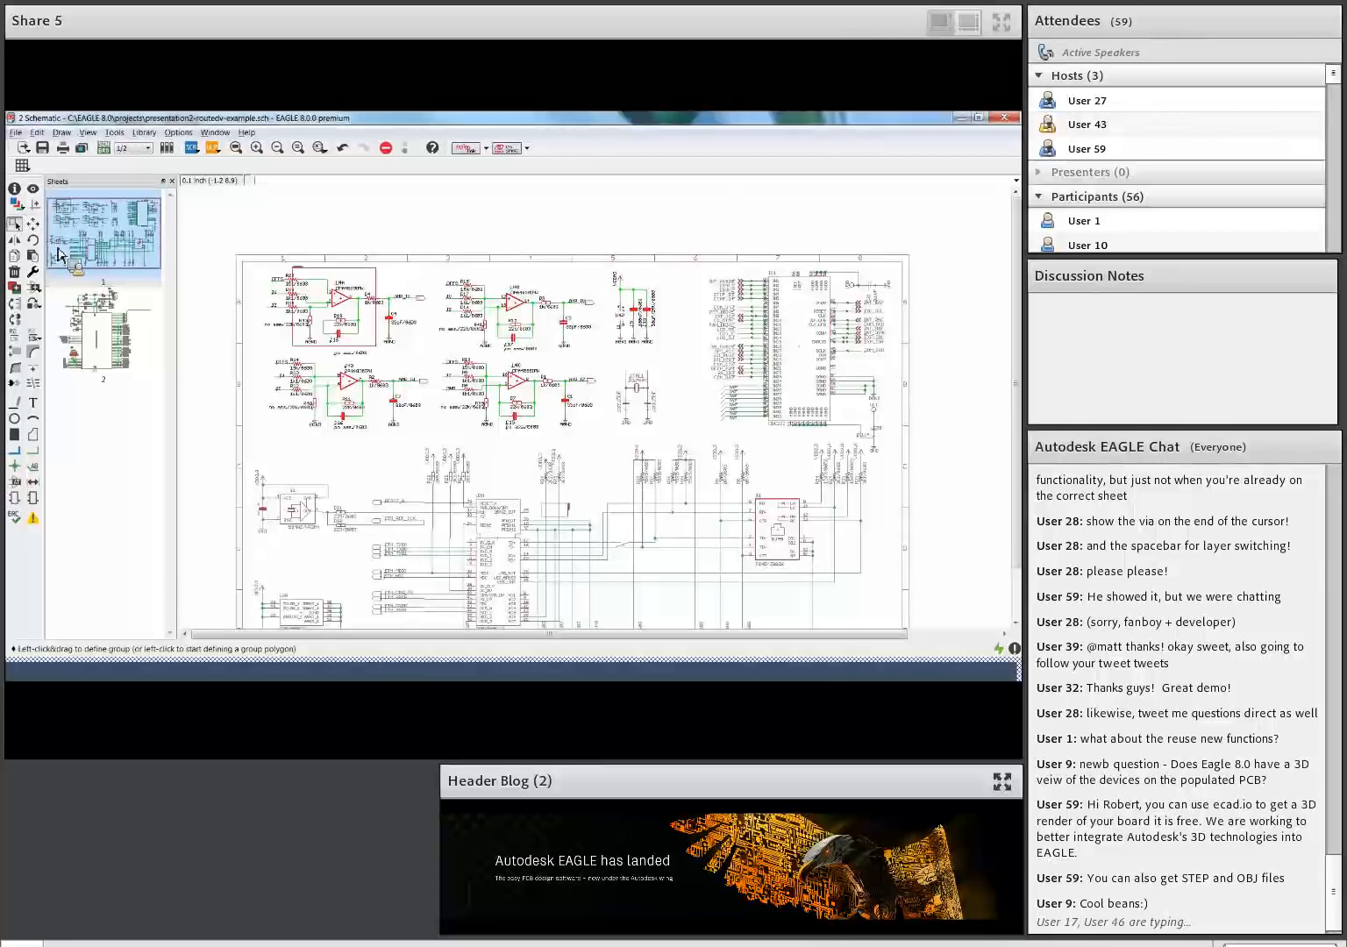
Redraw the group polygon around the four op-amp circuits and the capacitors beside them, excluding the crystal circuit
{"action": "left_click", "coordinate": [598, 361]}
{"action": "left_click", "coordinate": [688, 340]}
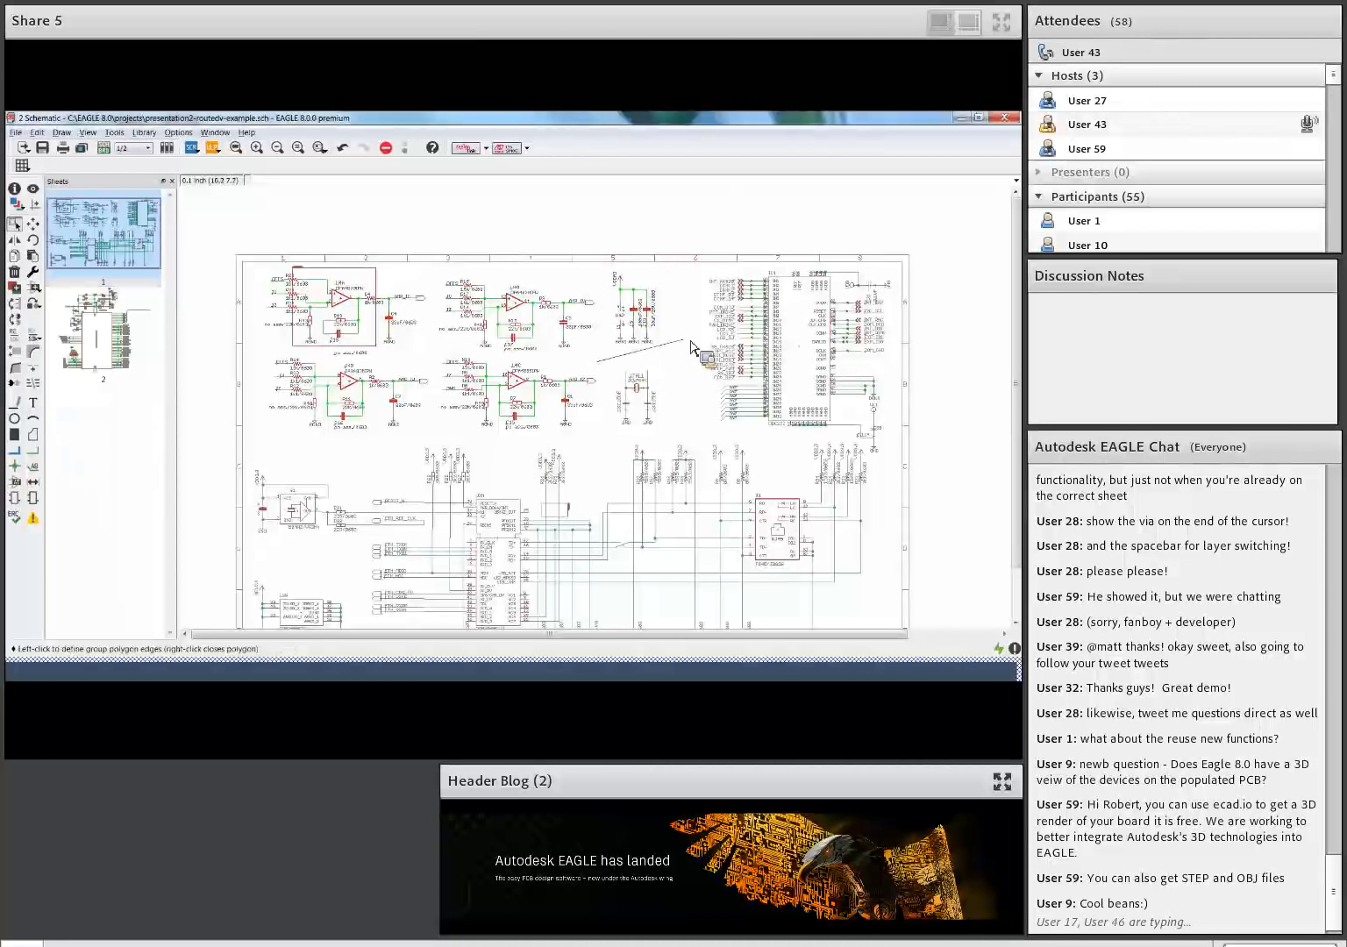
{"action": "left_click", "coordinate": [658, 275]}
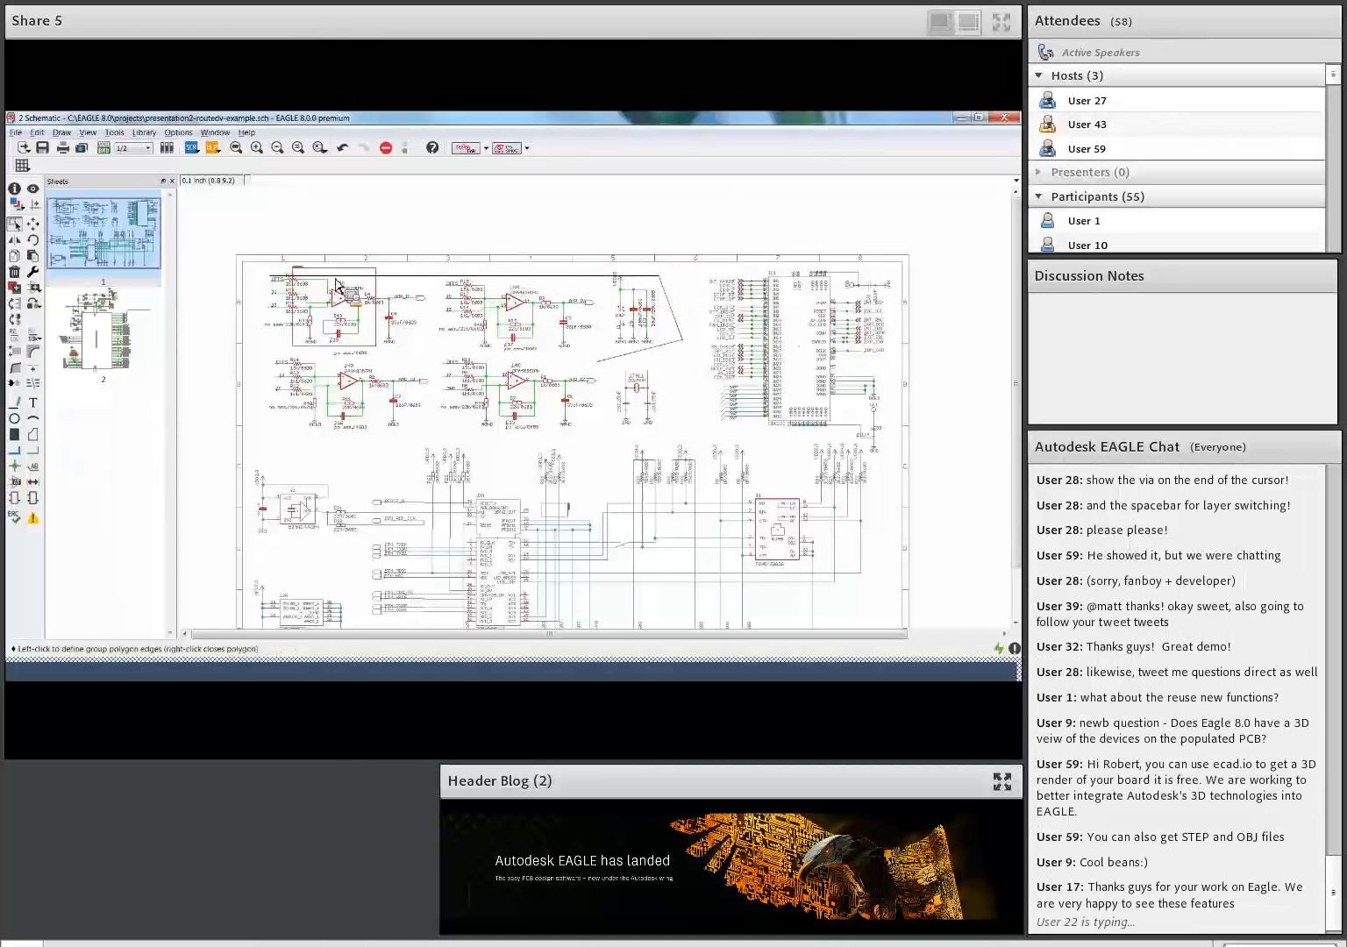
{"action": "left_click", "coordinate": [262, 271]}
{"action": "left_click", "coordinate": [263, 435]}
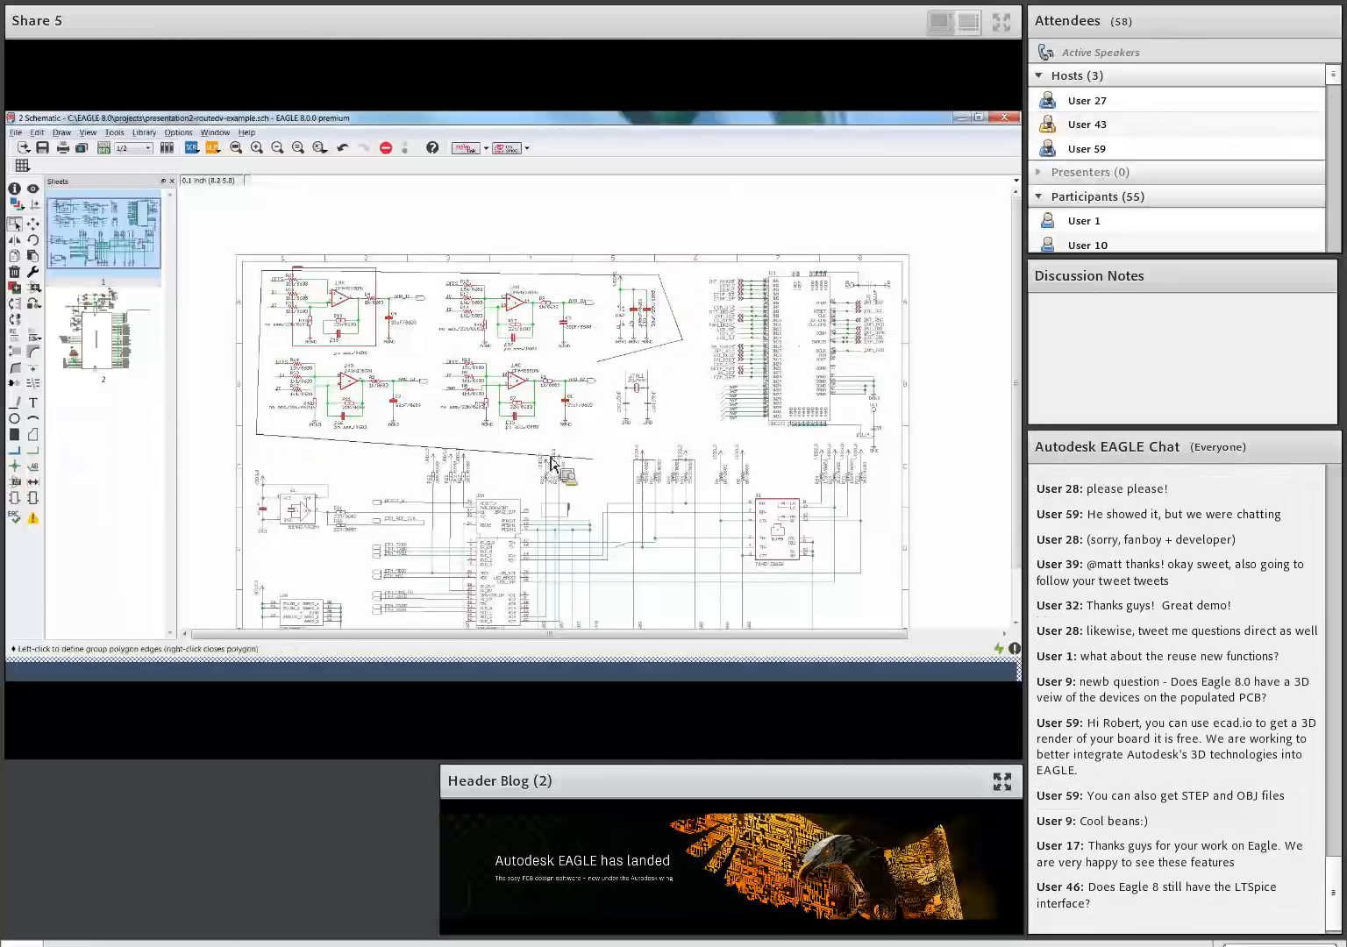
{"action": "right_click", "coordinate": [608, 445]}
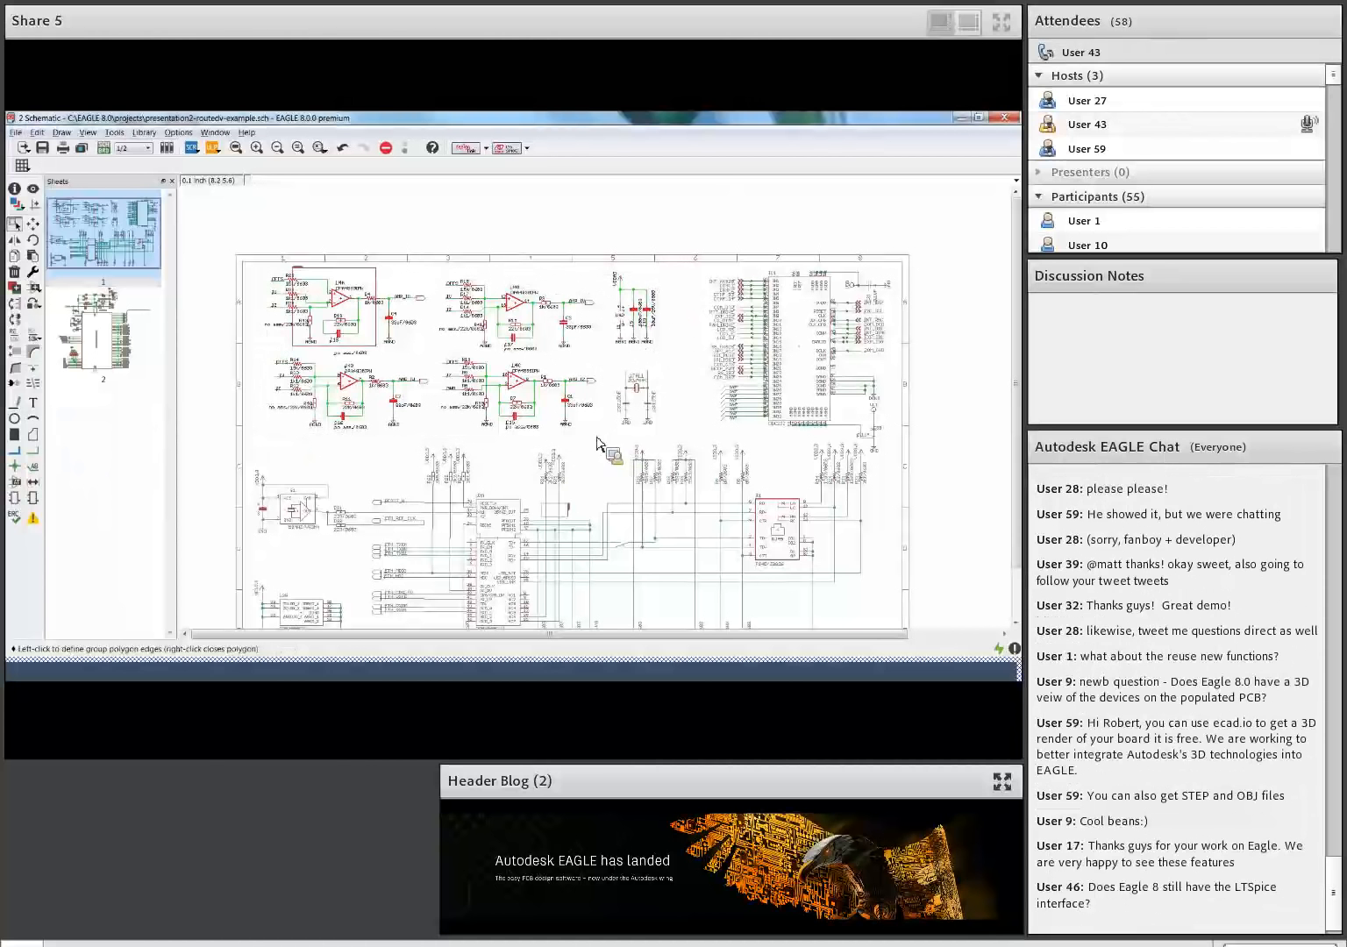